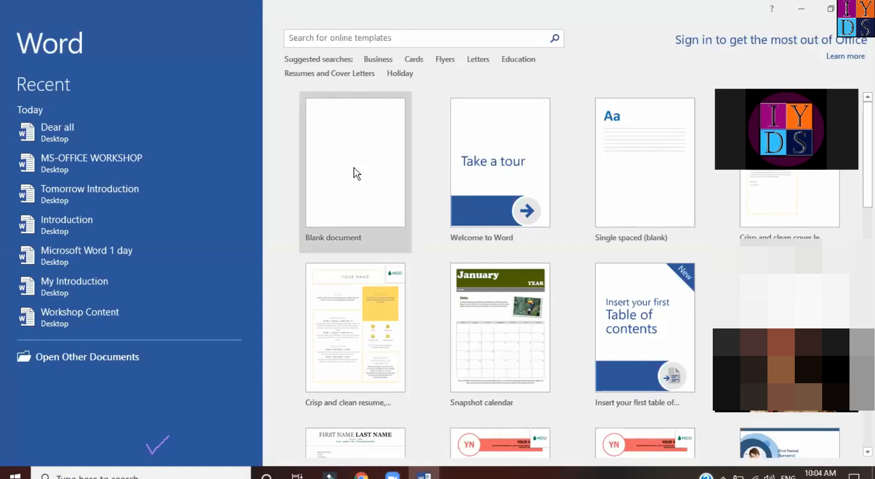
# Step: Create a new blank document from the start screen
pyautogui.click(403, 154)
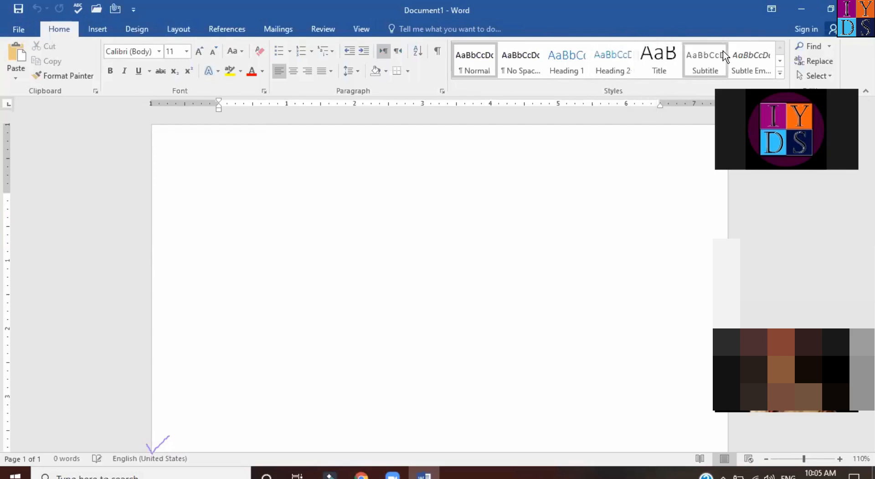
pyautogui.click(29, 25)
pyautogui.click(26, 27)
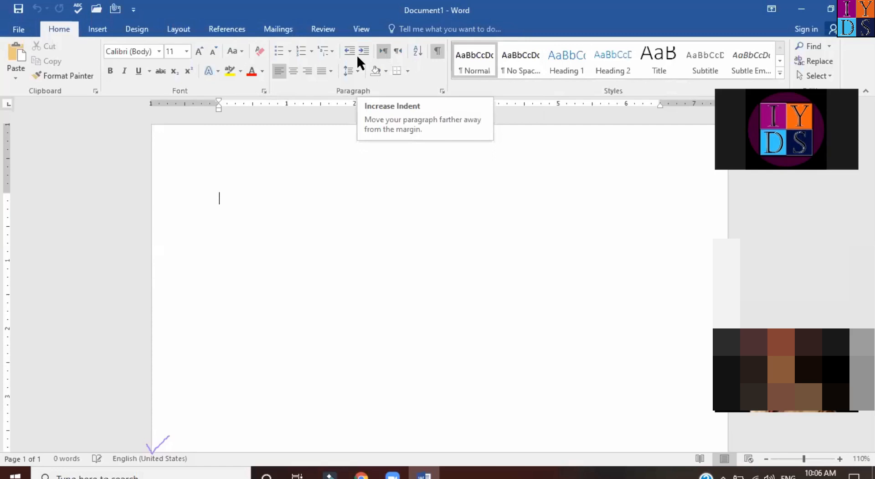
# Step: Switch the ribbon display to Auto-hide Ribbon and restore the full ribbon with tabs and commands
pyautogui.click(773, 7)
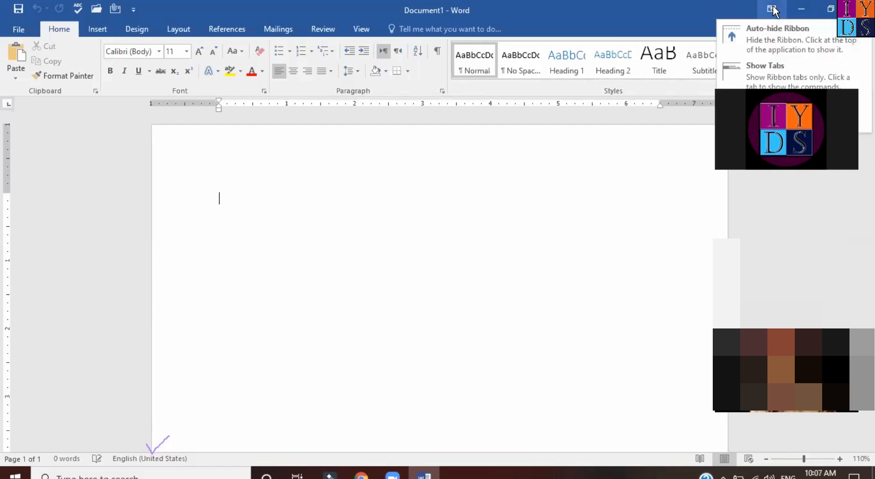
pyautogui.click(760, 45)
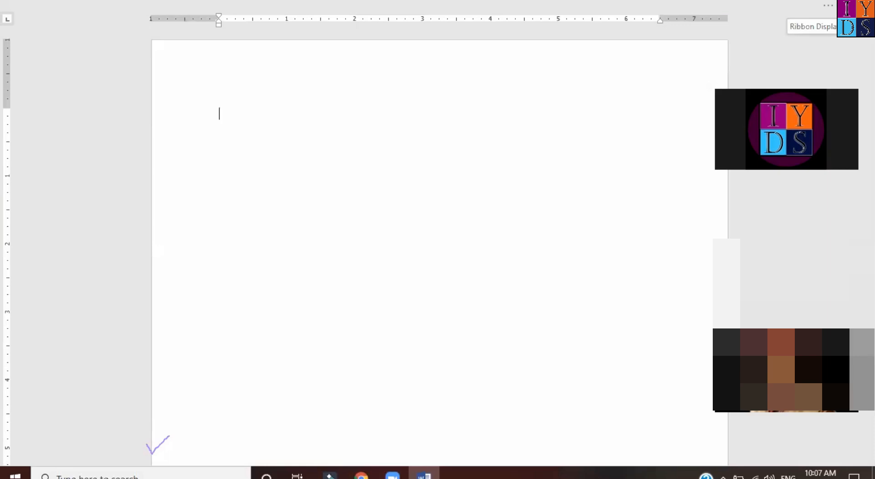
pyautogui.click(828, 5)
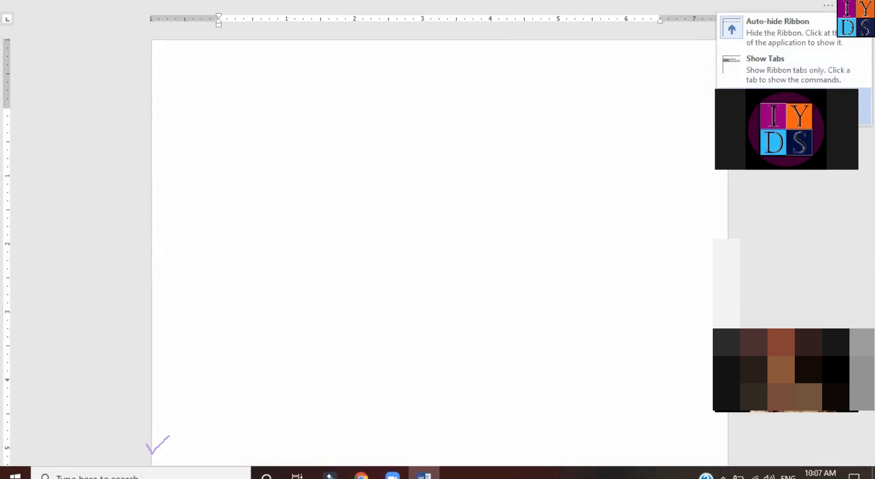
pyautogui.click(794, 107)
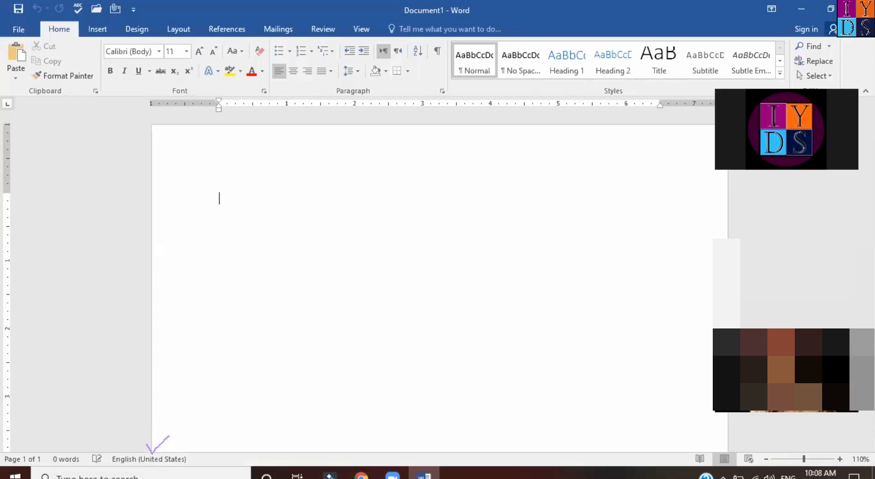
# Step: Set the ribbon display to Show Tabs and bring back the tabs together with their commands
pyautogui.click(770, 10)
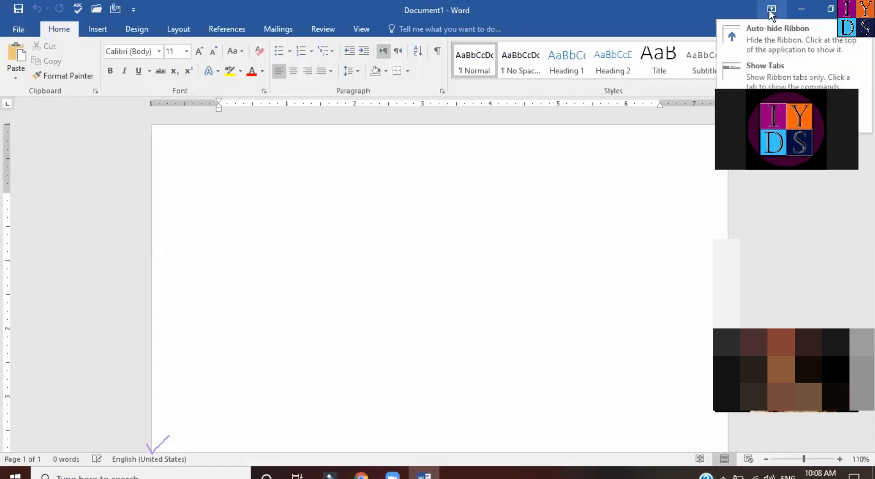
pyautogui.click(778, 65)
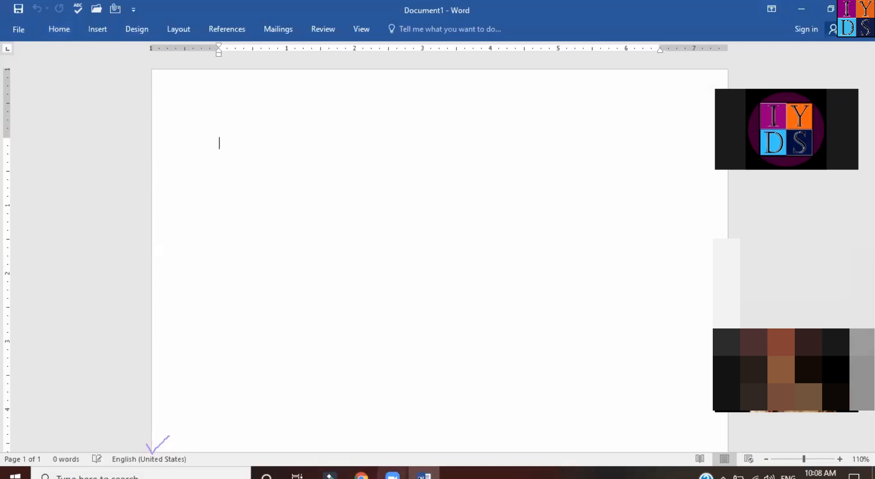
pyautogui.moveTo(424, 475)
pyautogui.moveTo(392, 474)
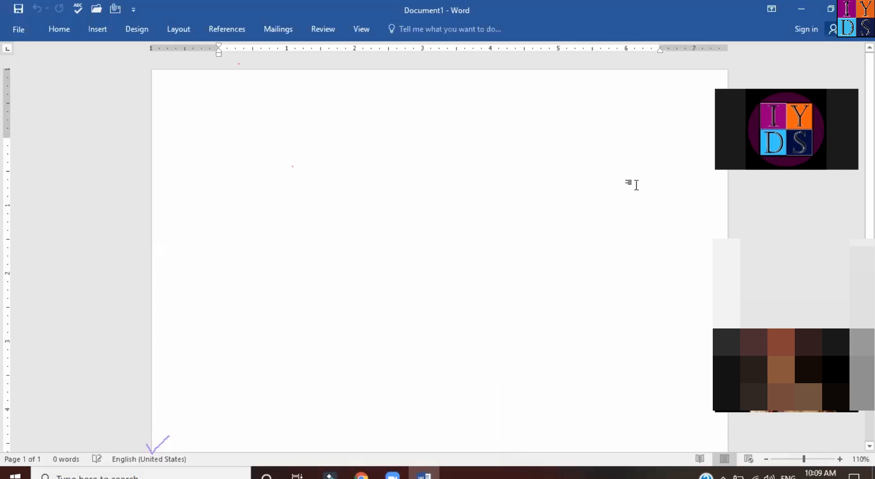
pyautogui.click(771, 13)
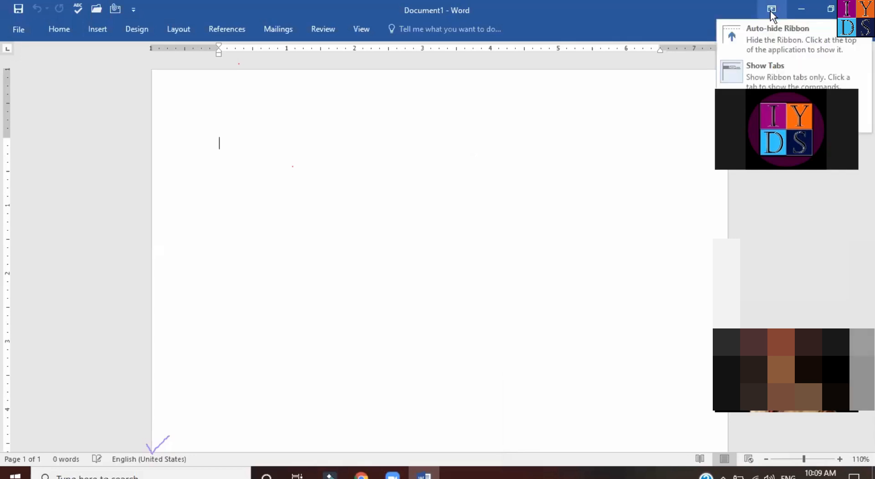
pyautogui.click(774, 70)
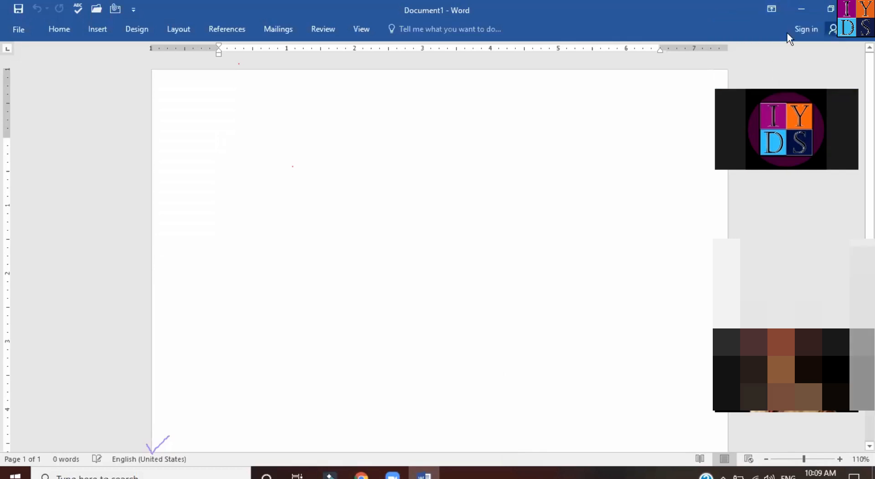
pyautogui.click(773, 6)
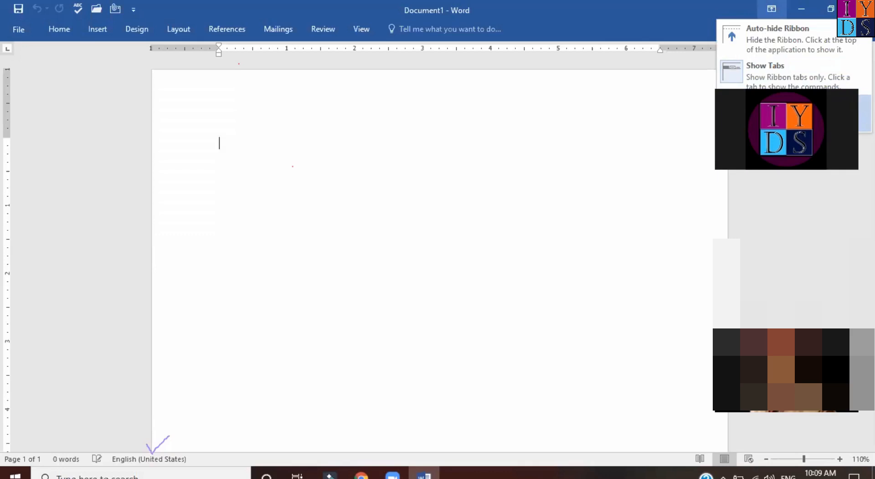
pyautogui.click(774, 113)
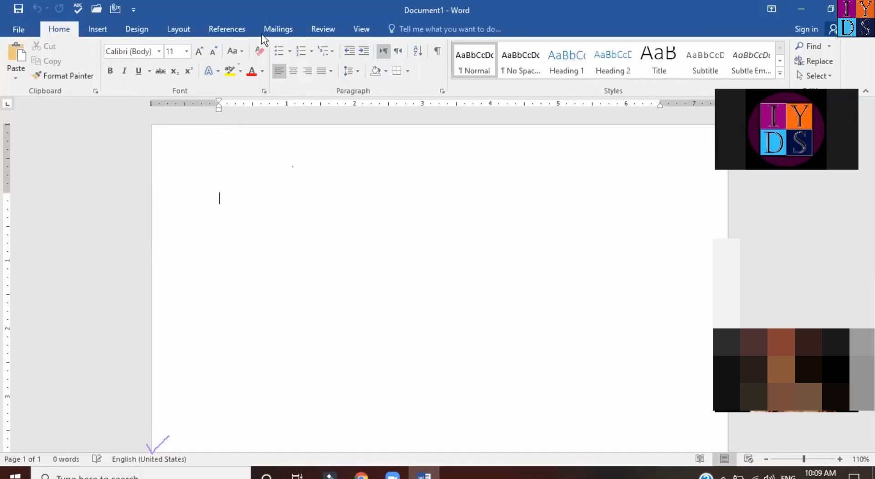
# Step: View the ribbon display options and the suggestions of the Tell Me box
pyautogui.click(772, 9)
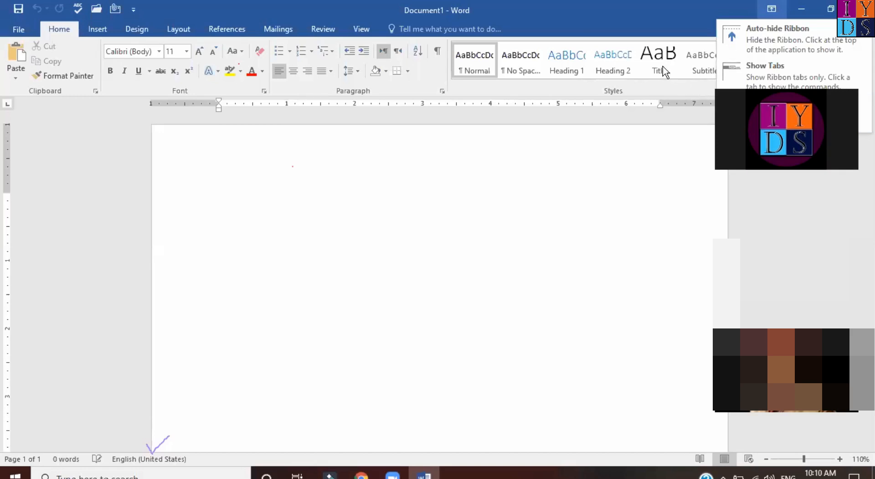
pyautogui.click(661, 37)
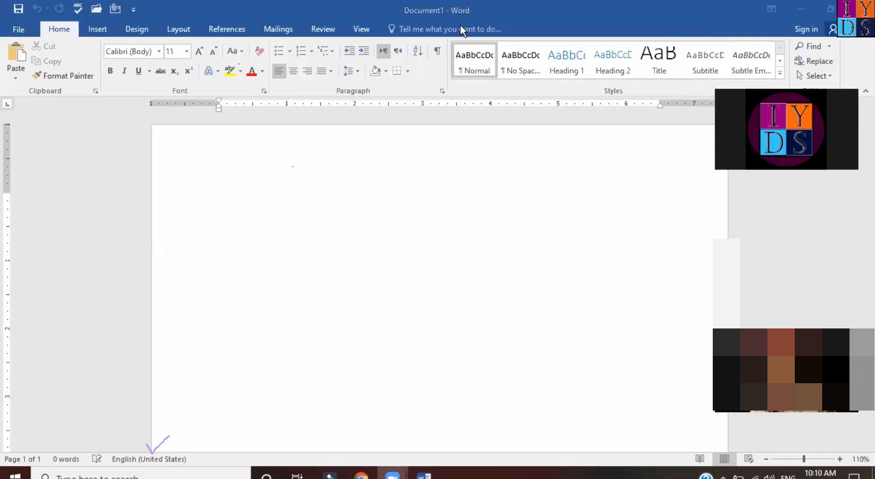
pyautogui.click(427, 31)
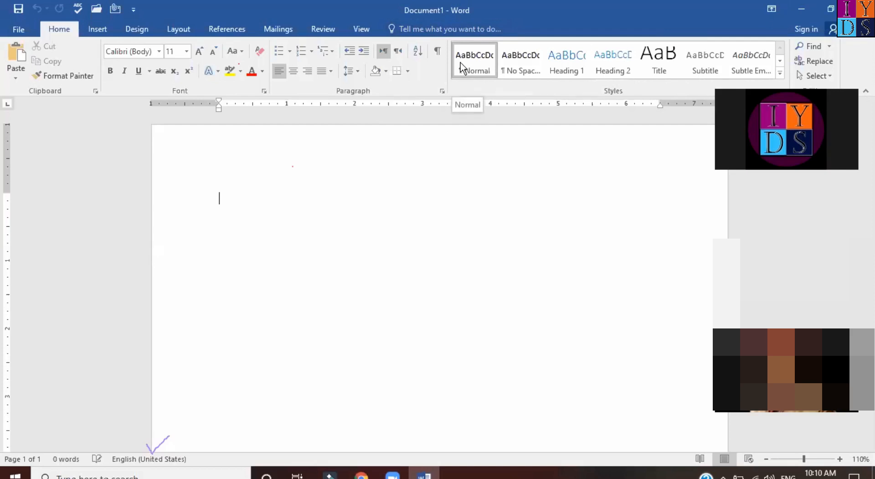
pyautogui.click(430, 29)
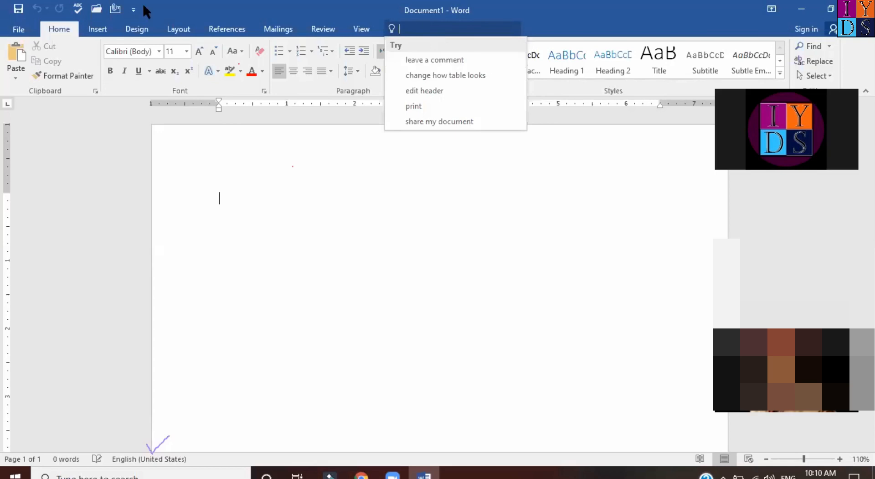
pyautogui.press('Escape')
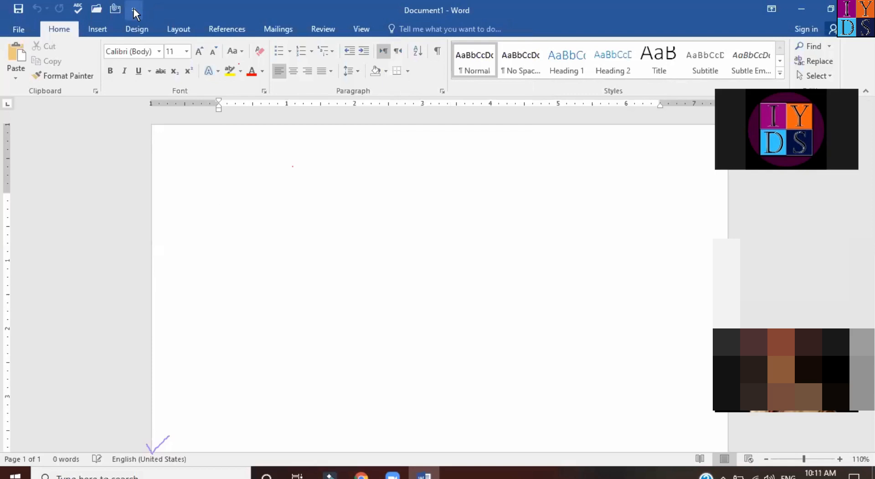
# Step: Add the Quick Print command to the Quick Access Toolbar
pyautogui.click(134, 10)
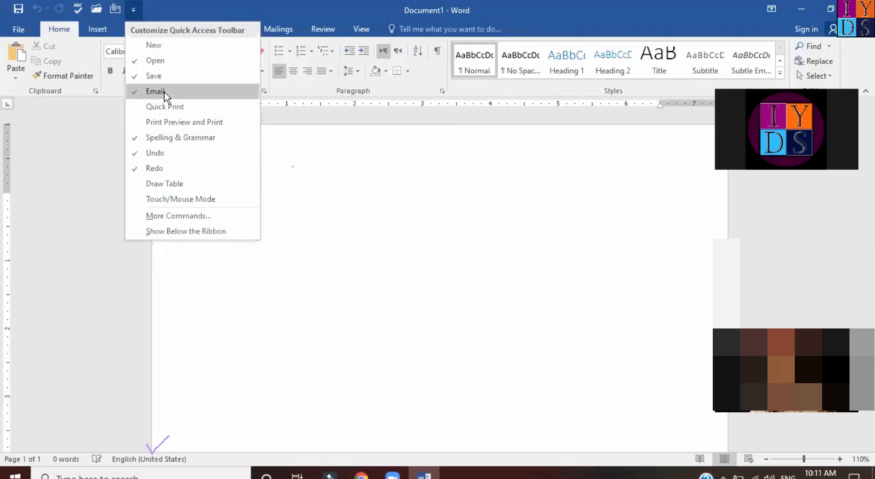
pyautogui.click(186, 107)
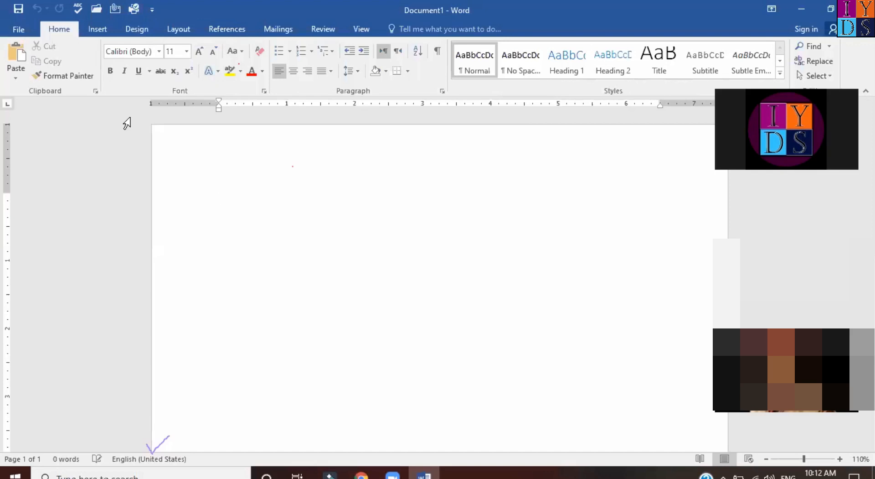
pyautogui.click(154, 8)
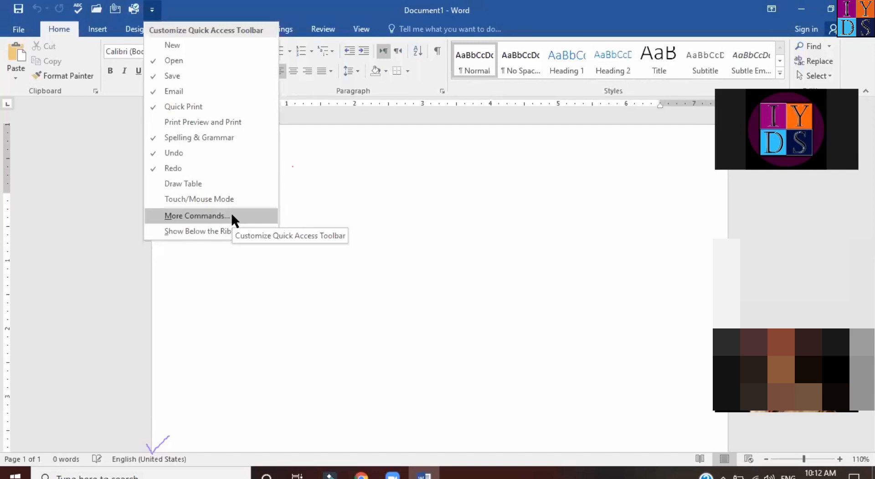
pyautogui.click(129, 112)
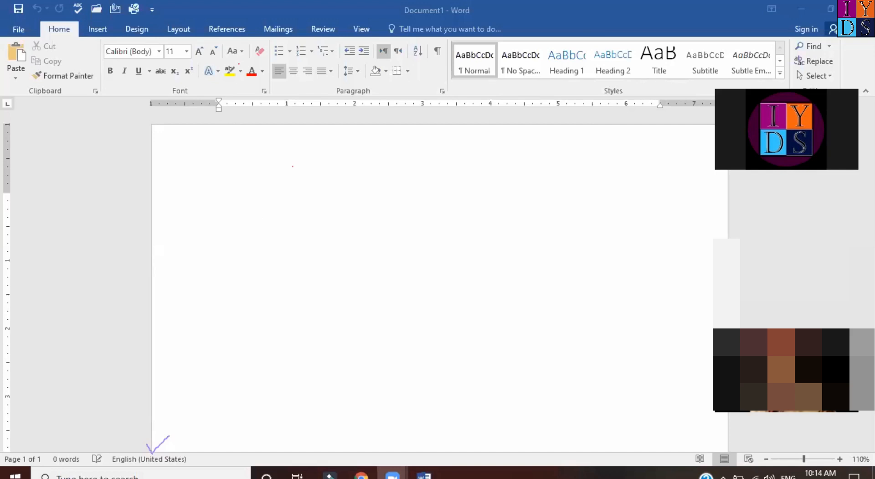
# Step: Enter the text "Microsoft Word" on the first line of the document
pyautogui.click(234, 125)
pyautogui.write('Microfso')
pyautogui.press('BackSpace')
pyautogui.press('BackSpace')
pyautogui.press('BackSpace')
pyautogui.write('soft Wo')
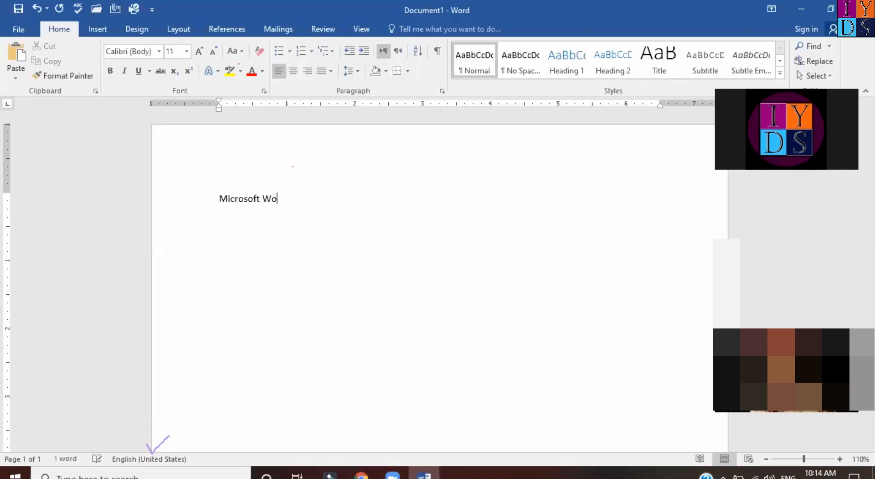
pyautogui.write('rd')
# Step: Hide the document's ruler and return to the Home commands
pyautogui.click(356, 28)
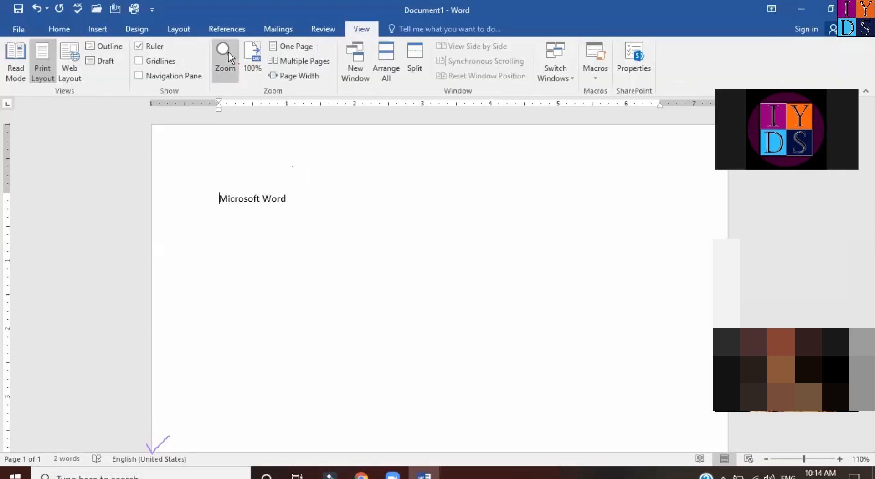
pyautogui.click(139, 46)
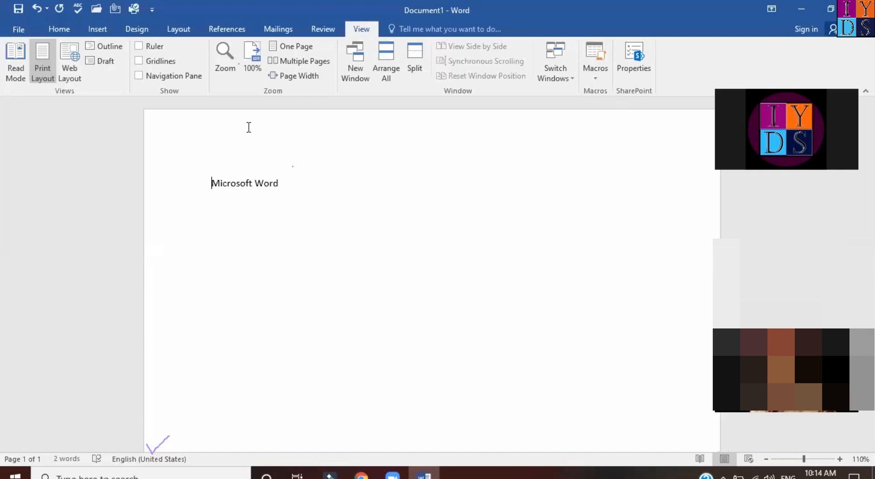
pyautogui.click(57, 29)
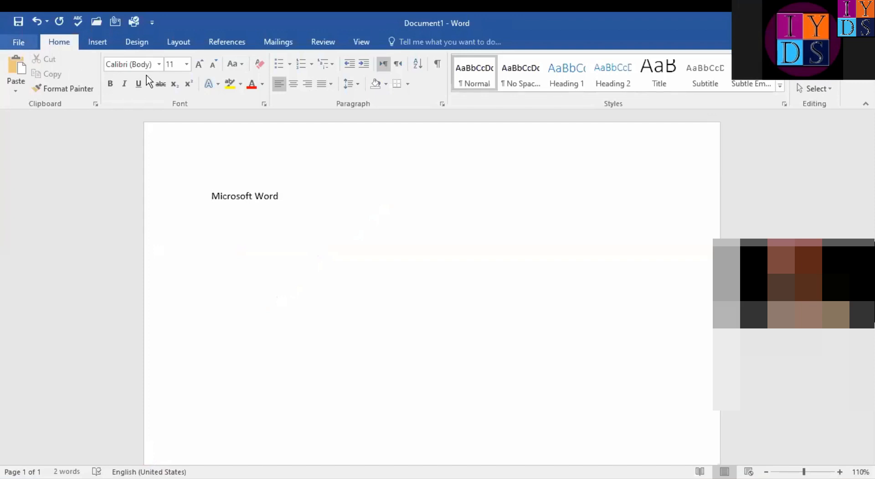
# Step: View the document's Info page and return to the document
pyautogui.click(20, 41)
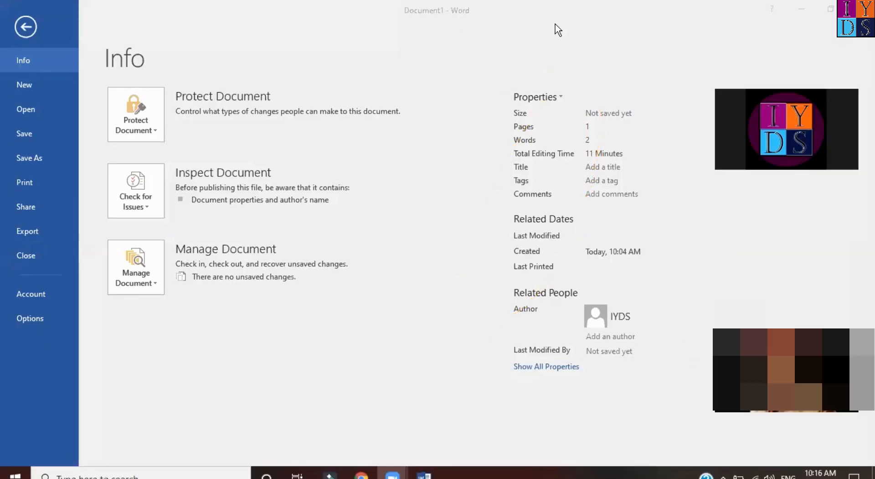
pyautogui.moveTo(398, 476)
pyautogui.click(24, 30)
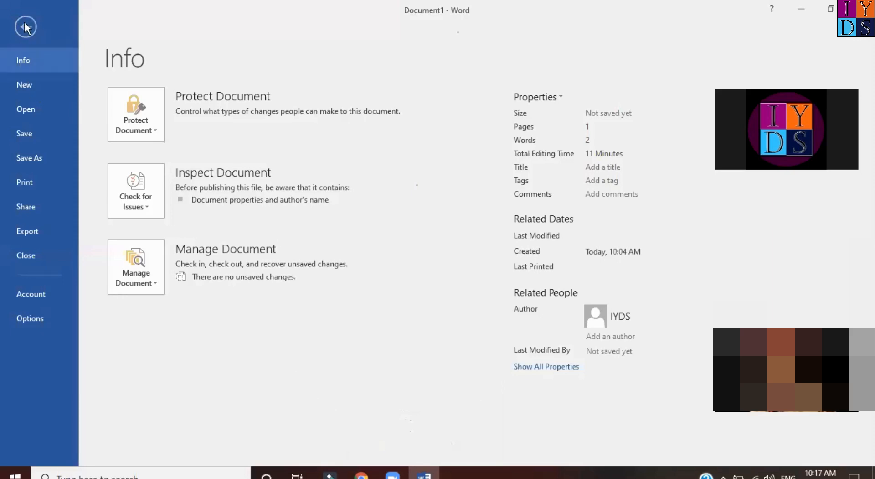
pyautogui.click(25, 26)
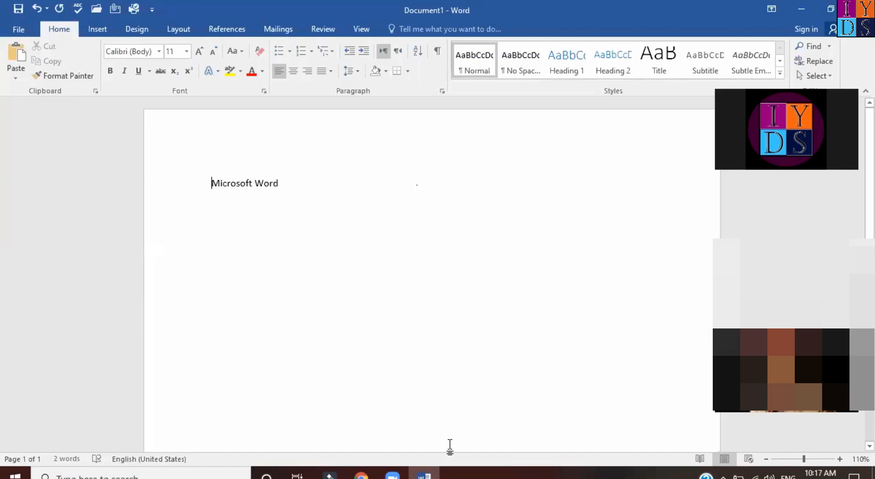
# Step: Minimize the document window, restore it, and minimize it again to show the desktop
pyautogui.click(524, 181)
pyautogui.scroll(-1, 347, 214)
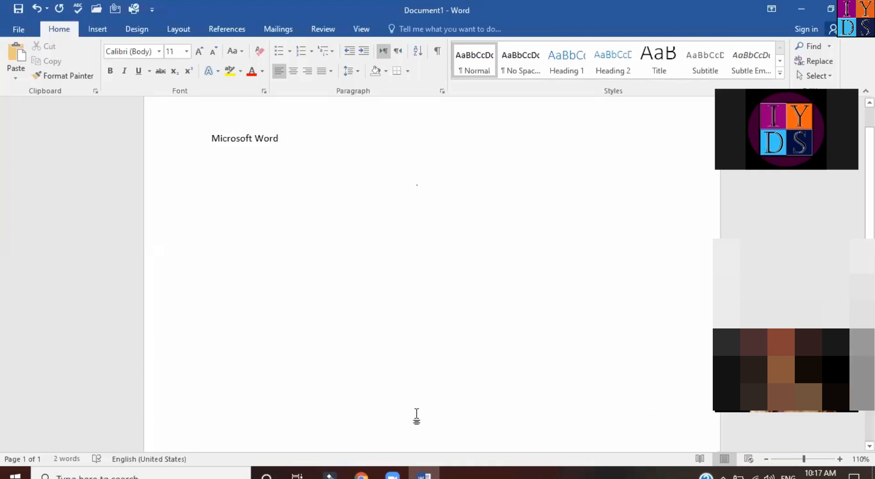
pyautogui.click(800, 4)
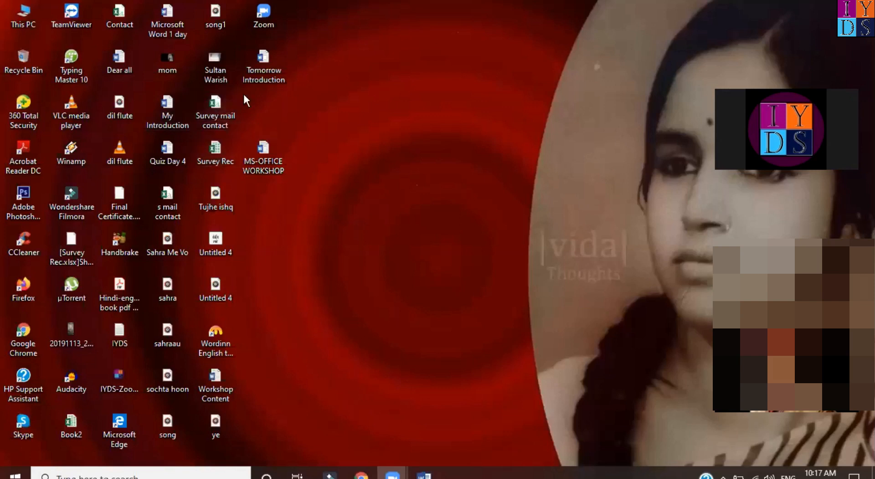
pyautogui.moveTo(424, 474)
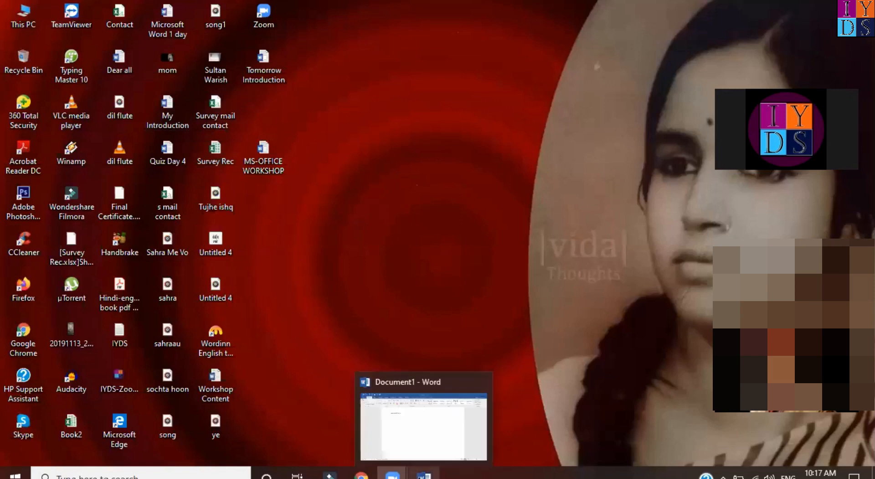
pyautogui.click(418, 427)
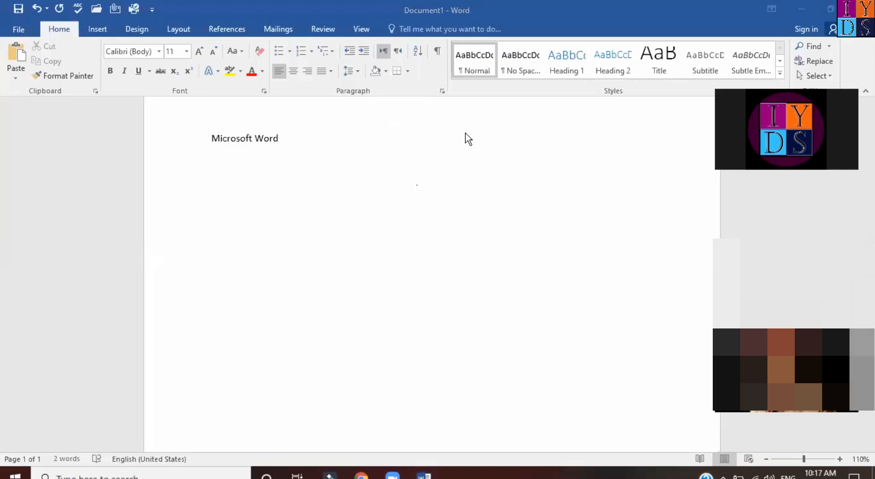
pyautogui.click(708, 360)
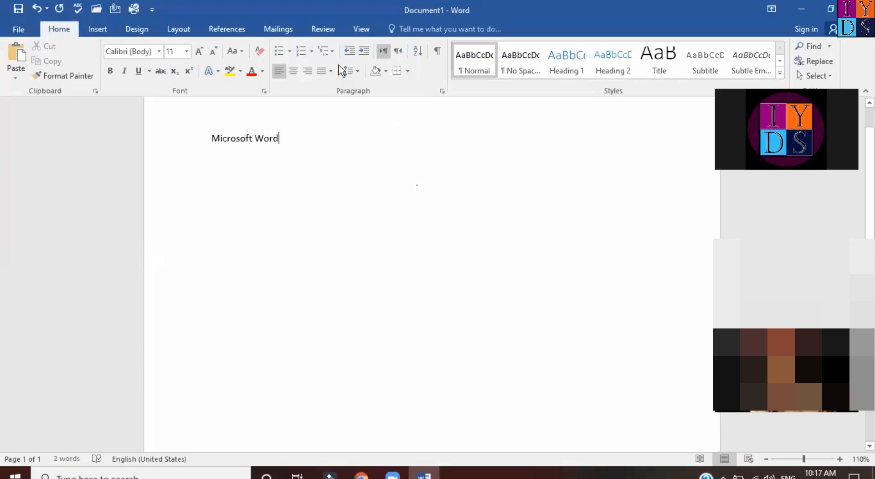
pyautogui.click(802, 9)
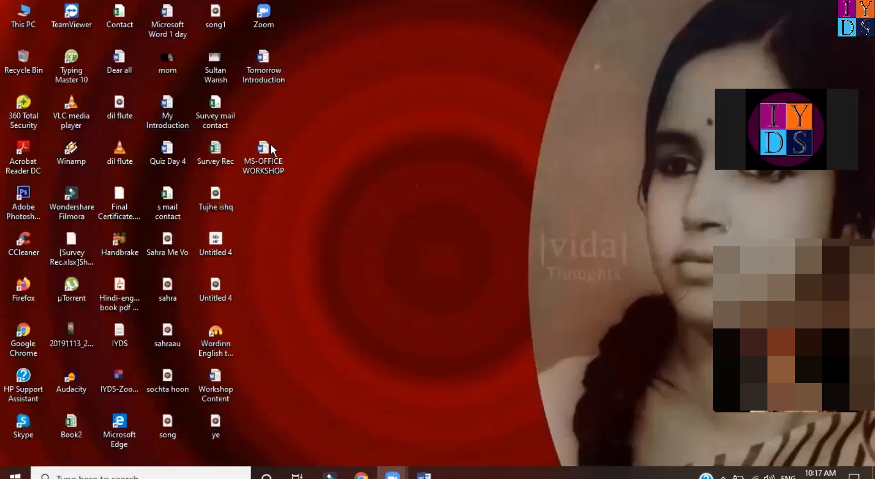
# Step: Open the MS-OFFICE WORKSHOP document from the desktop, view its Info page and return to the document
pyautogui.doubleClick(270, 160)
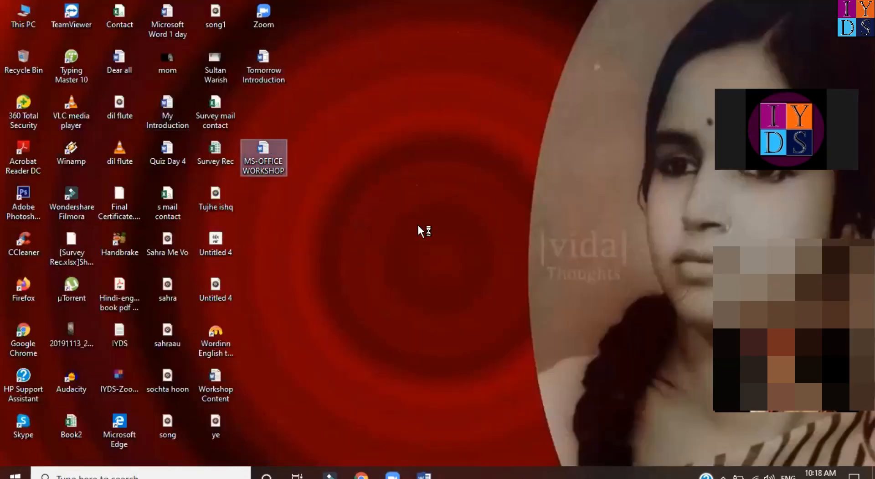
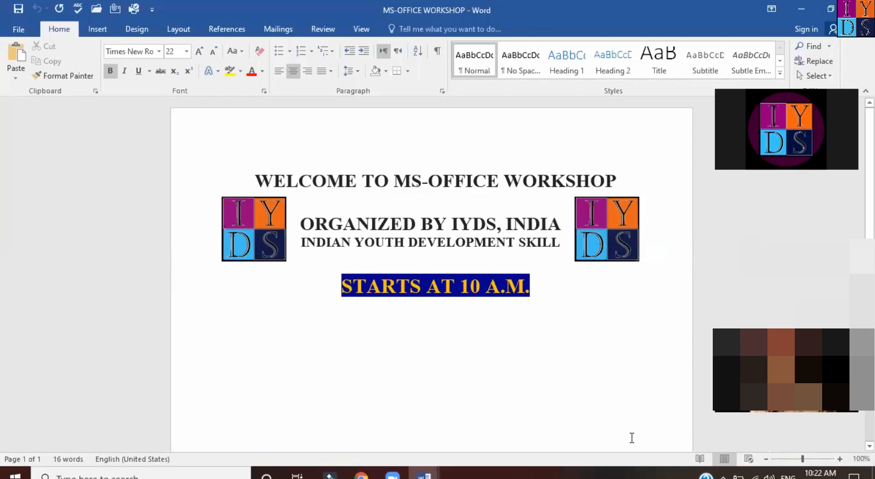
pyautogui.click(18, 29)
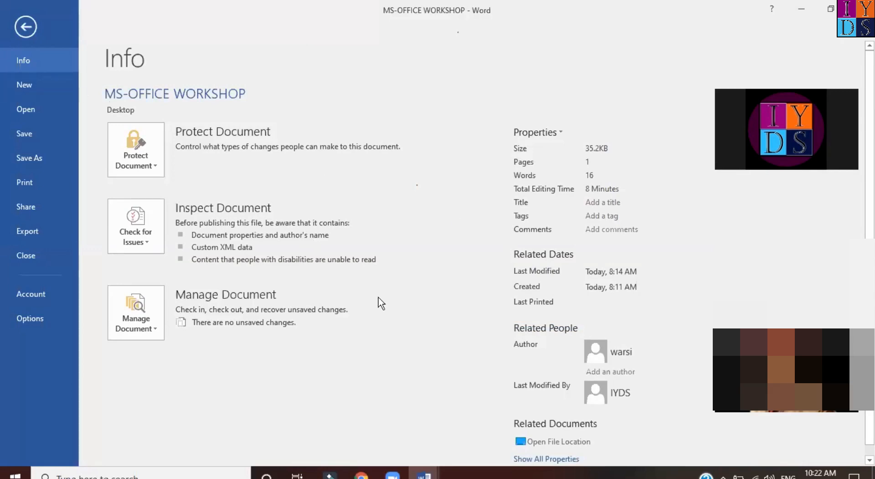
pyautogui.click(26, 28)
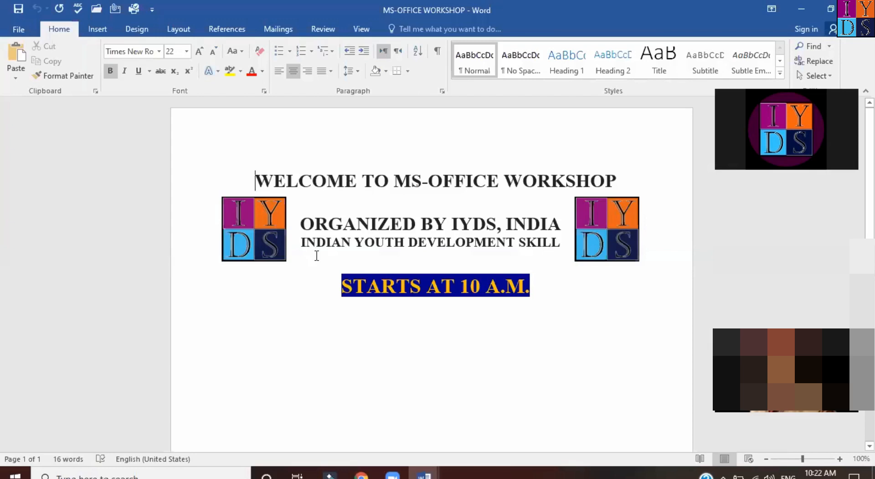
# Step: View the available Save As locations for the workshop document and return to the page
pyautogui.click(284, 295)
pyautogui.click(28, 28)
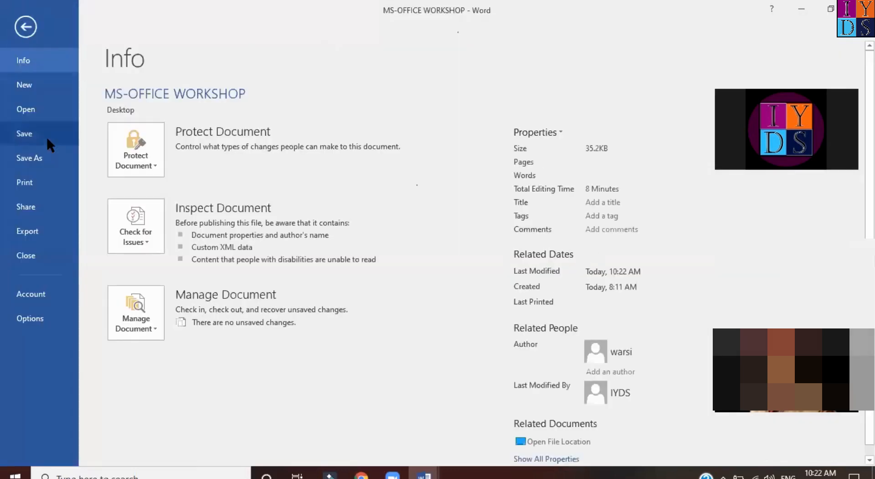
pyautogui.click(46, 155)
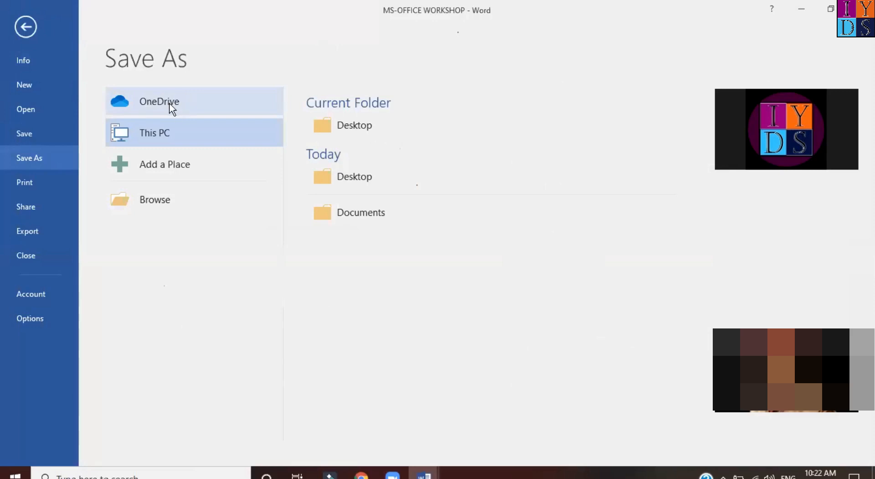
pyautogui.click(26, 27)
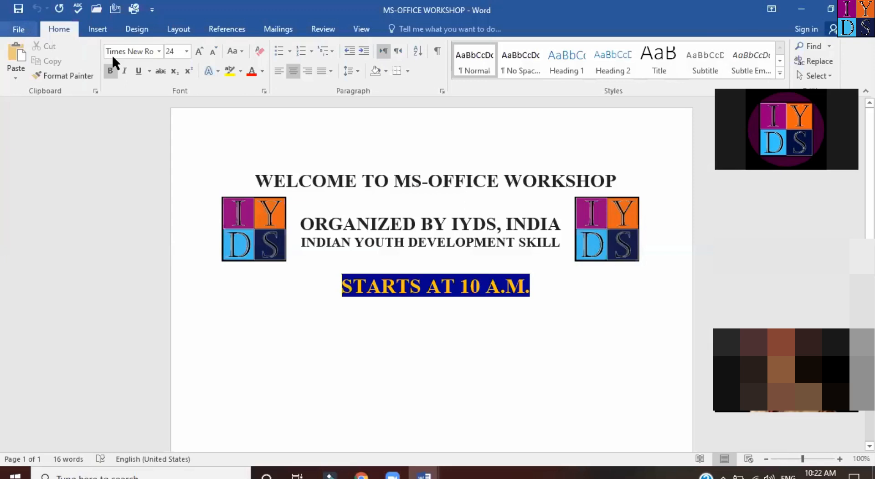
# Step: View the account sign-in dialog and the OneDrive save location, and return to the document
pyautogui.click(805, 31)
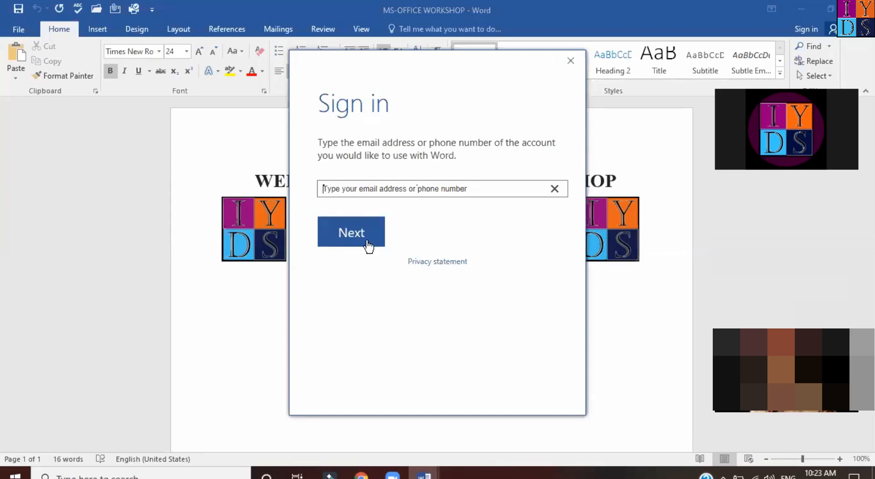
pyautogui.click(571, 60)
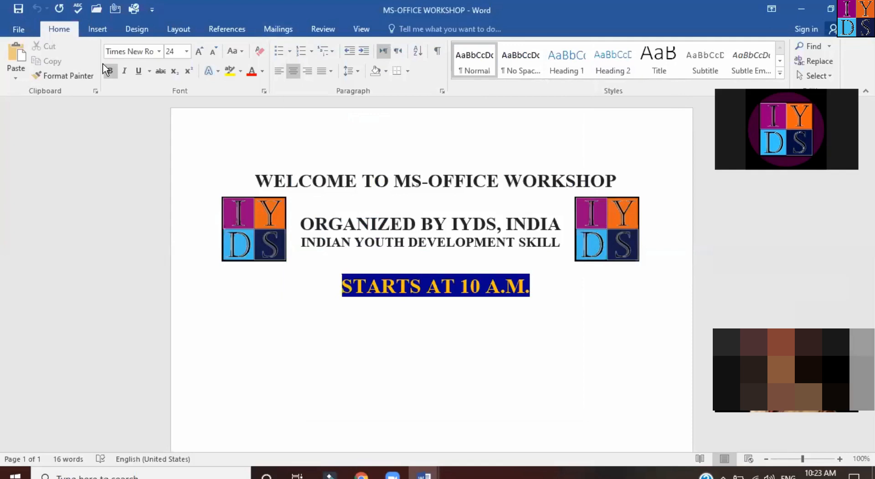
pyautogui.click(20, 29)
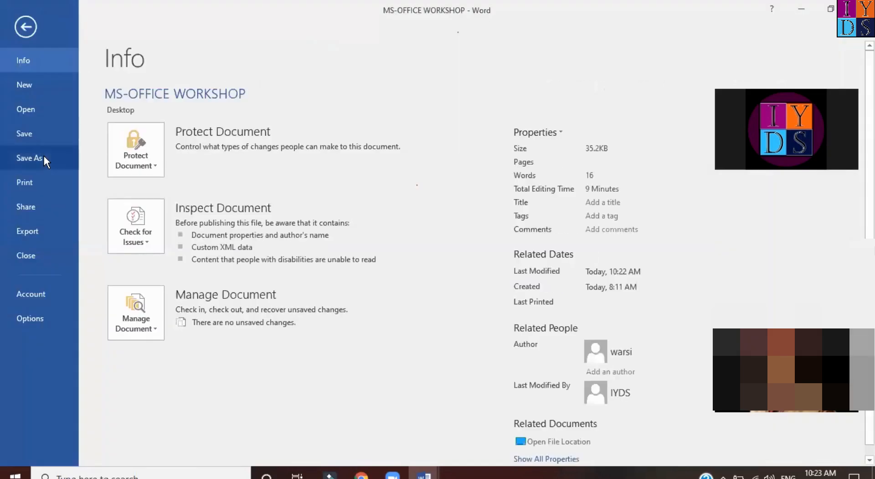
pyautogui.click(44, 155)
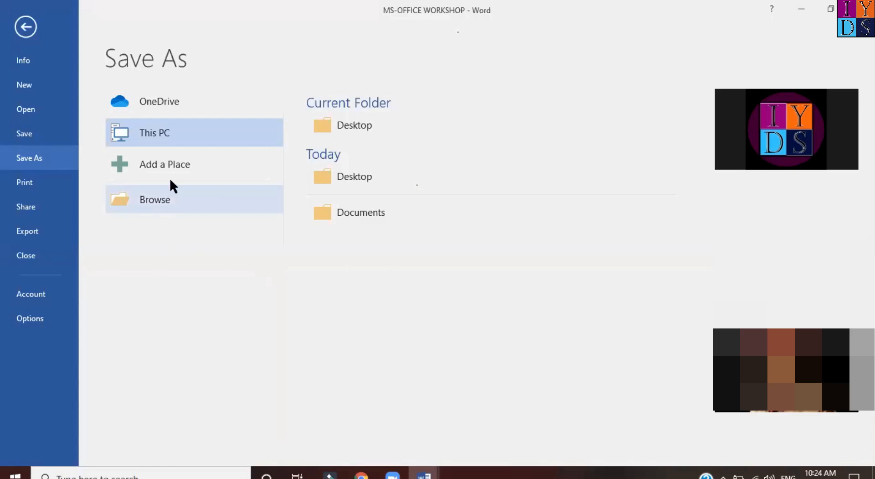
pyautogui.click(173, 115)
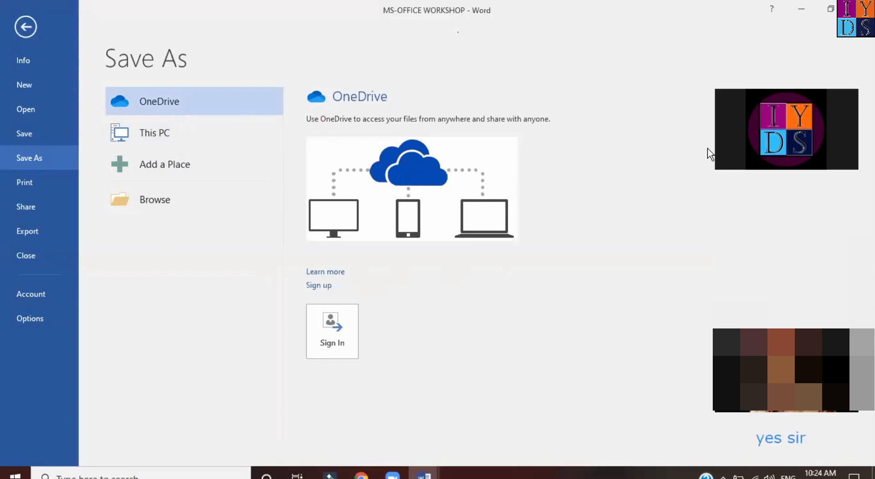
pyautogui.click(26, 27)
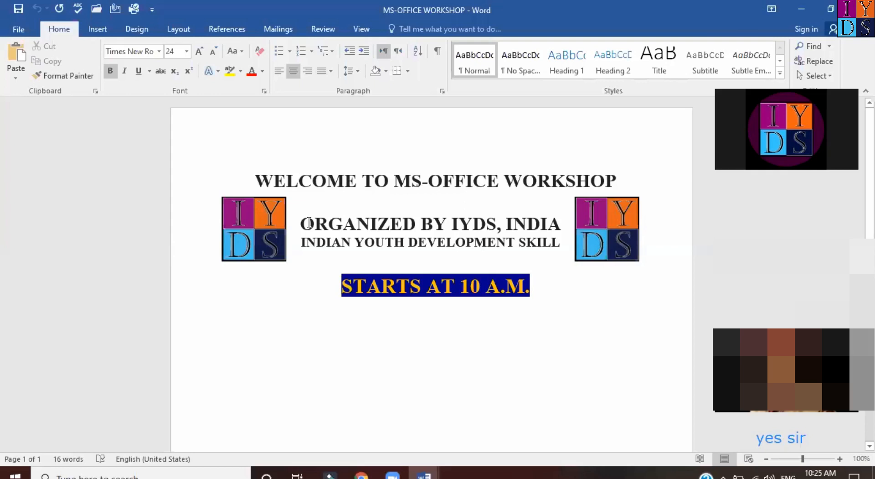
# Step: Insert the word "Word" at the start of the "WELCOME TO MS-OFFICE WORKSHOP" heading
pyautogui.click(258, 175)
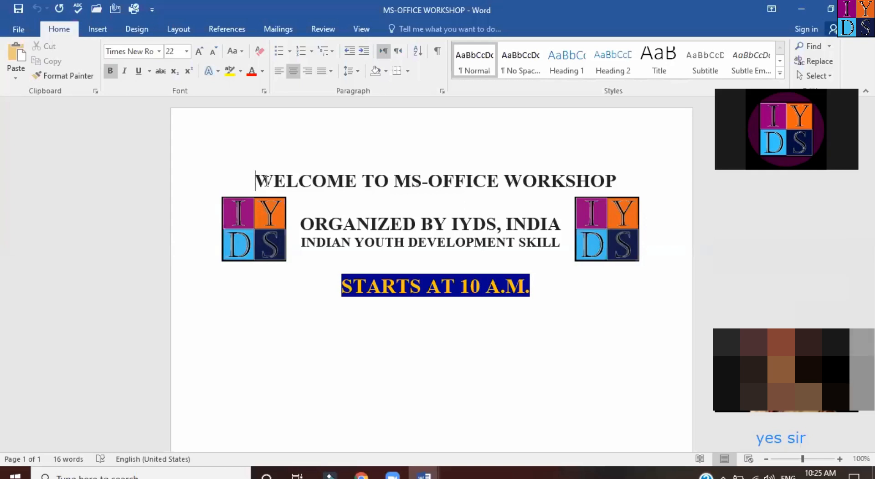
pyautogui.write('wor')
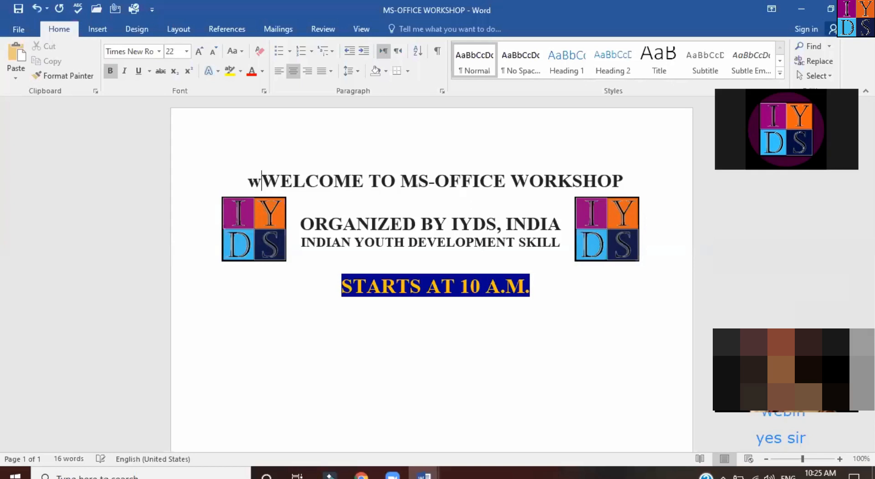
pyautogui.write('d')
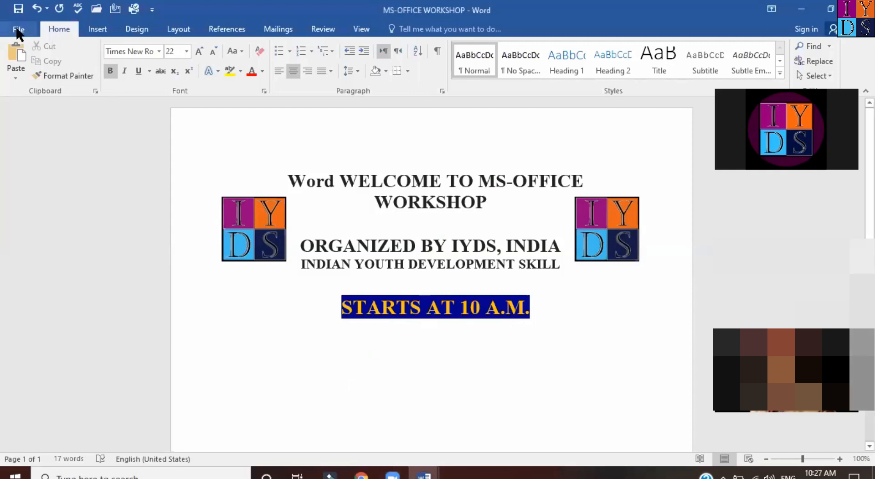
# Step: Create a new blank document and place the text cursor on its first line
pyautogui.click(18, 30)
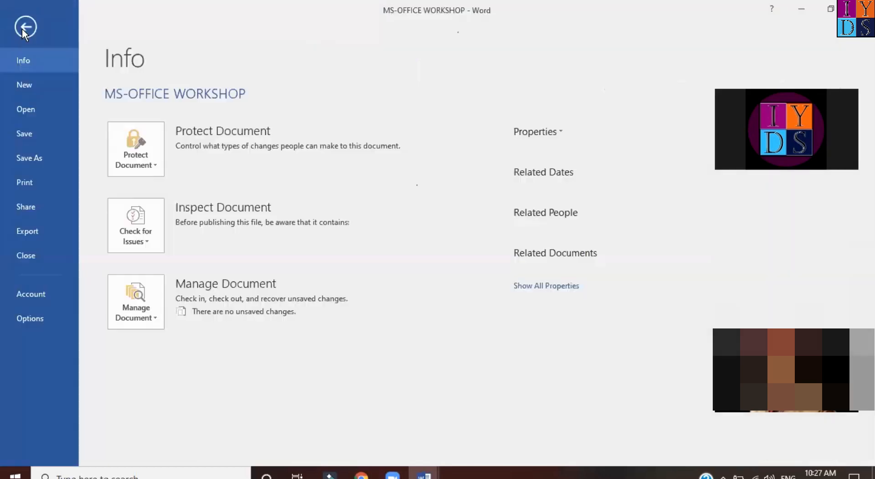
pyautogui.click(26, 85)
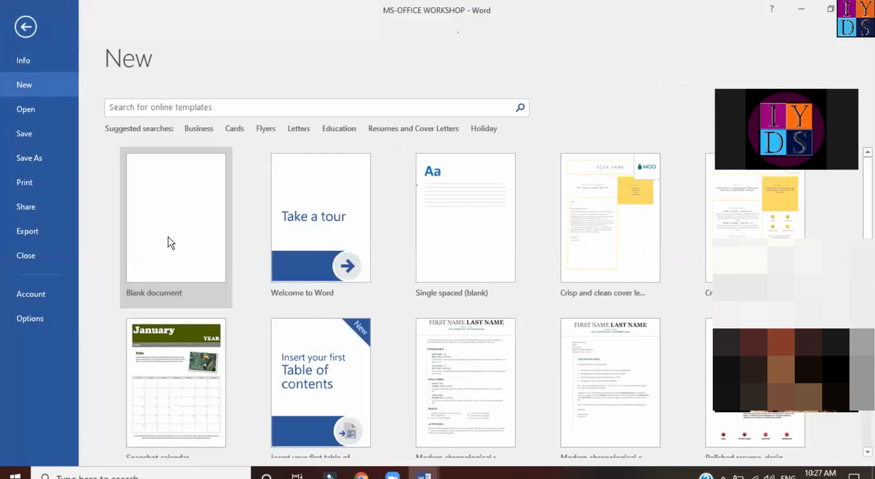
pyautogui.click(169, 238)
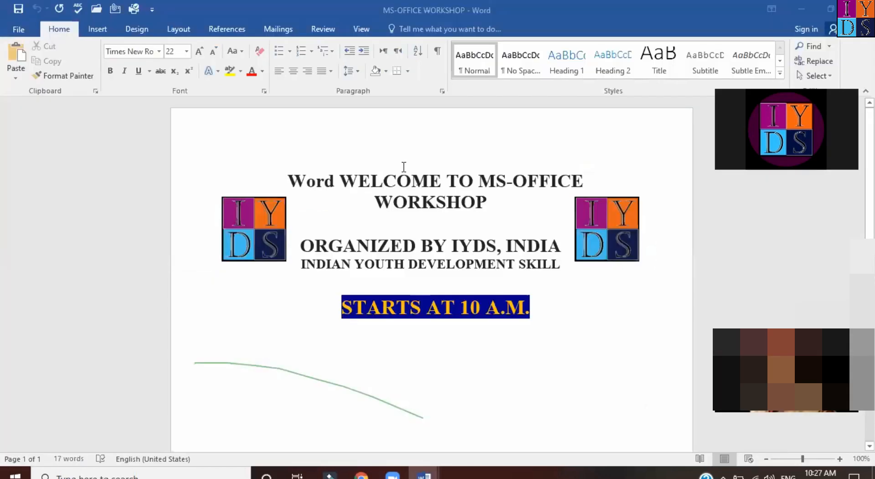
pyautogui.click(486, 39)
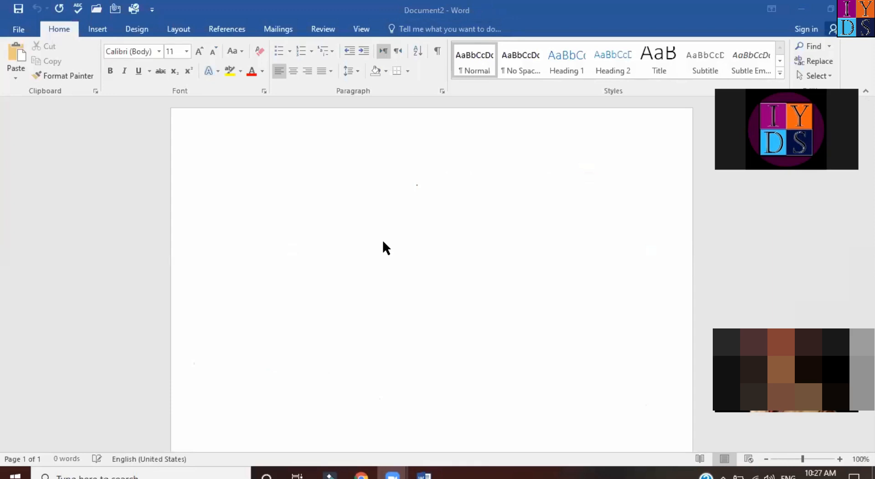
pyautogui.click(289, 188)
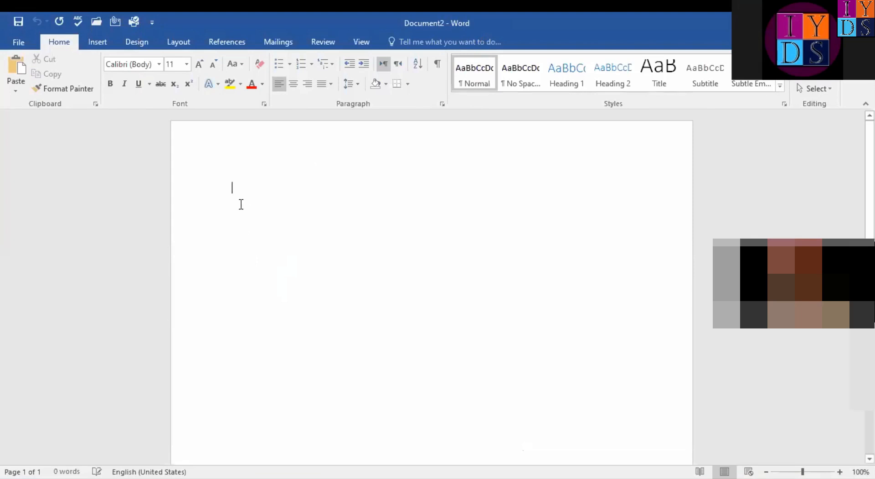
# Step: Enter the sentence "Microsoft Office is software." on the first line of the blank document
pyautogui.write('T')
pyautogui.press('BackSpace')
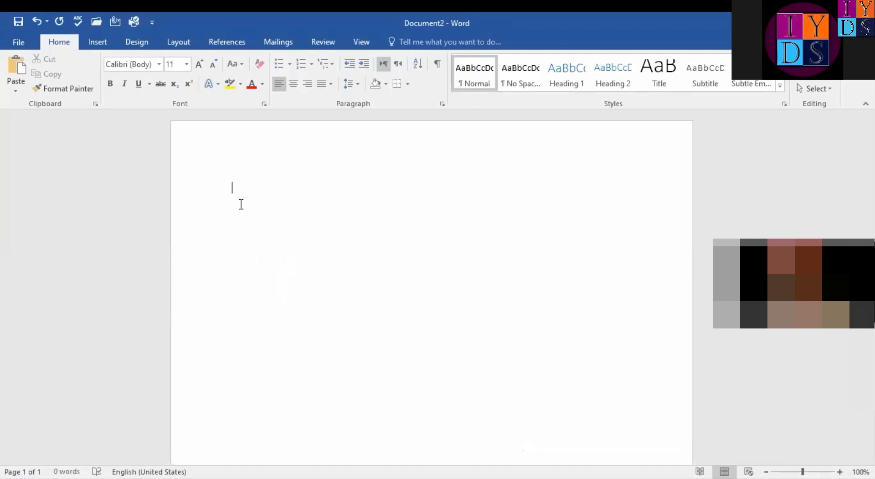
pyautogui.write('Microsoft Offi')
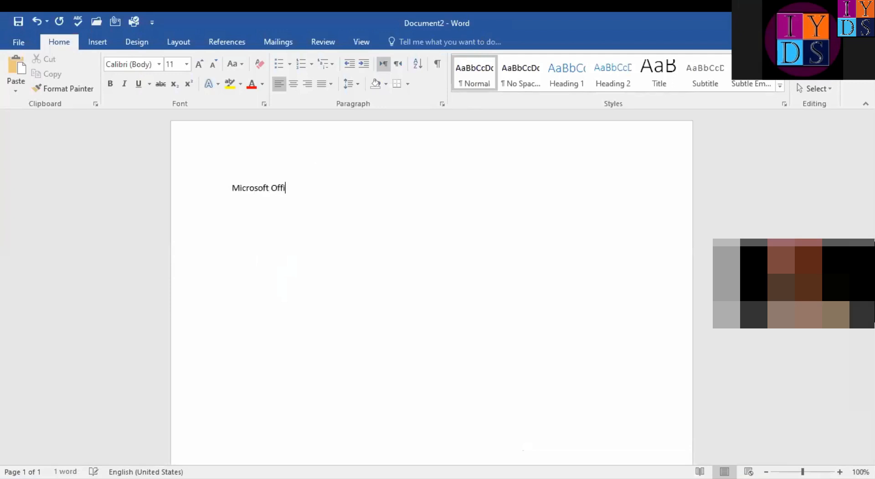
pyautogui.write('ce')
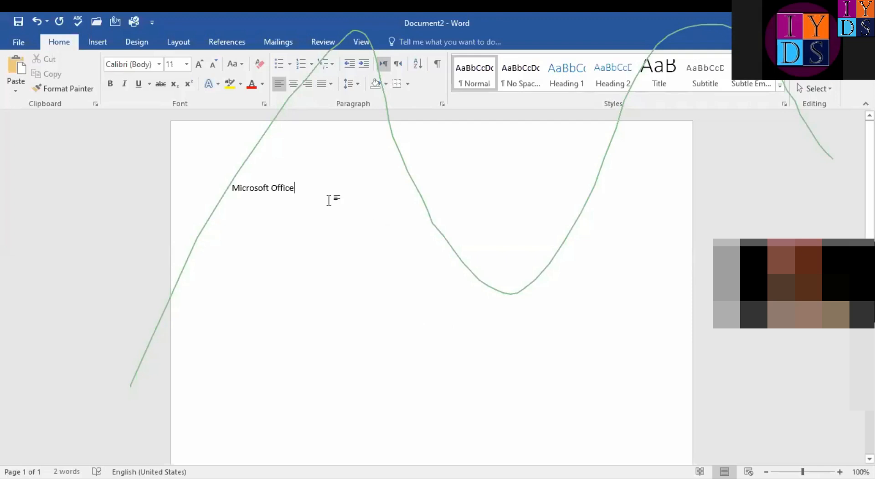
pyautogui.write('is ')
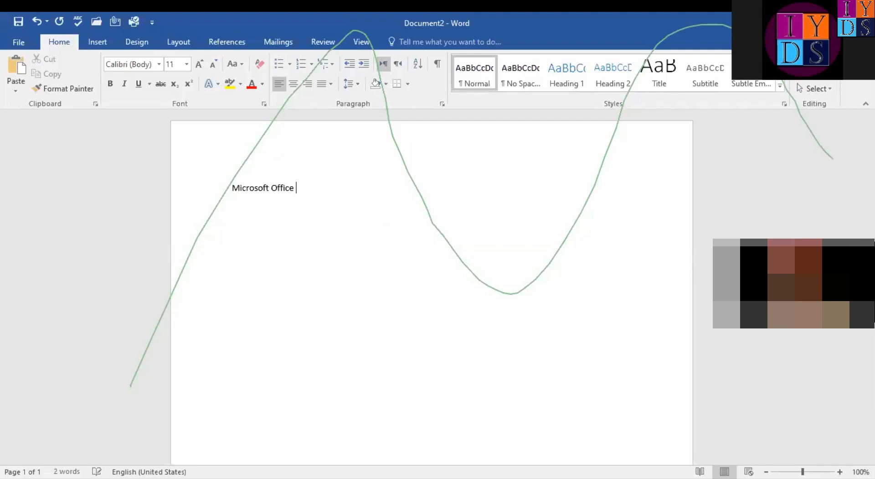
pyautogui.write('software by')
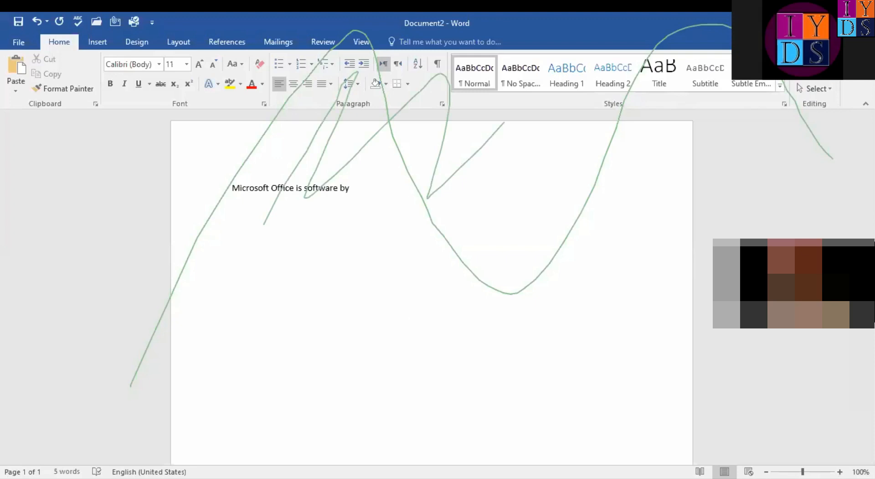
pyautogui.press('BackSpace')
pyautogui.press('BackSpace')
pyautogui.press('BackSpace')
pyautogui.write('.M.')
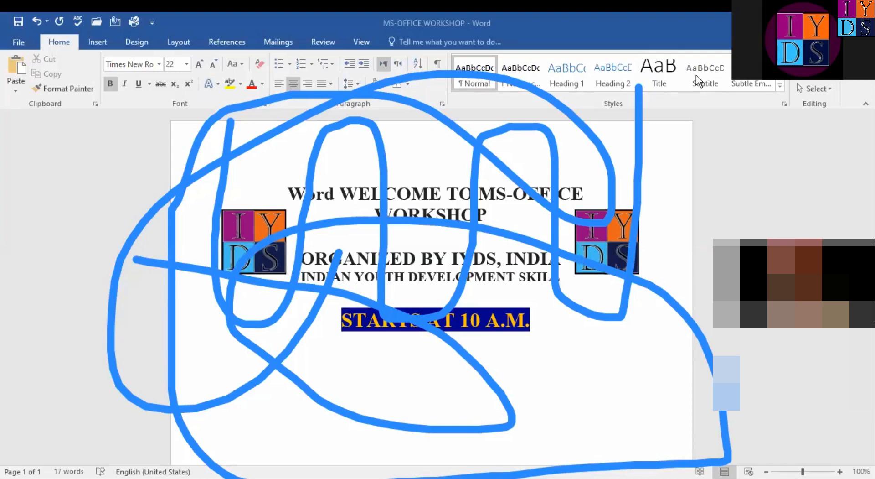
# Step: Step the text cursor back and forth through the "Microsoft Office is software." sentence and start a new line after it
pyautogui.click(696, 75)
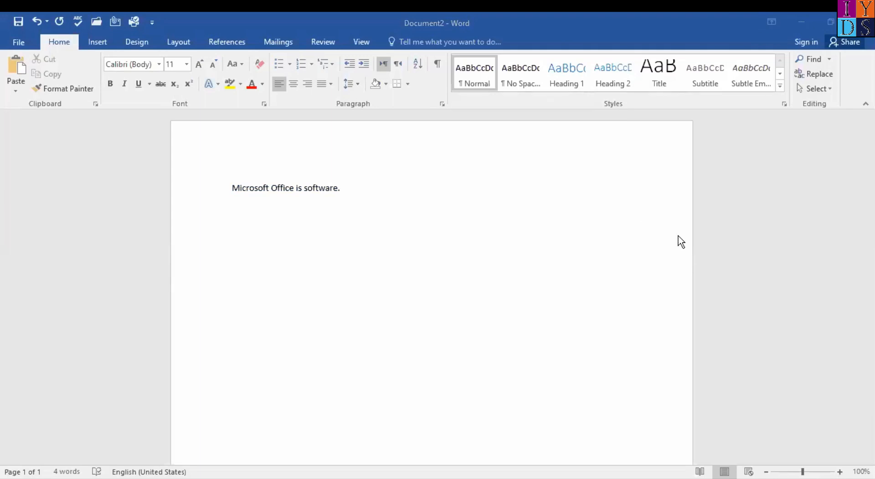
pyautogui.click(358, 196)
pyautogui.press('Left')
pyautogui.press('Left')
pyautogui.press('Left')
pyautogui.press('Left')
pyautogui.press('Left')
pyautogui.press('Right')
pyautogui.press('Right')
pyautogui.press('Right')
pyautogui.press('Right')
pyautogui.press('Right')
pyautogui.press('Return')
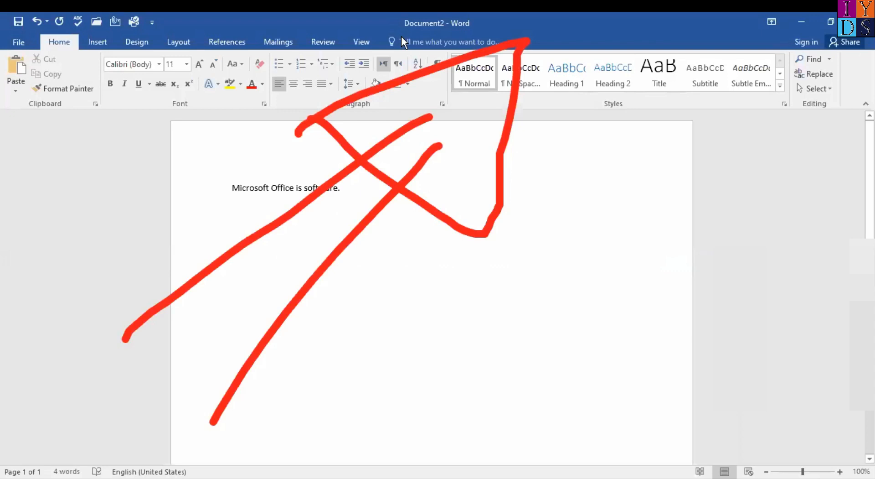
pyautogui.click(366, 419)
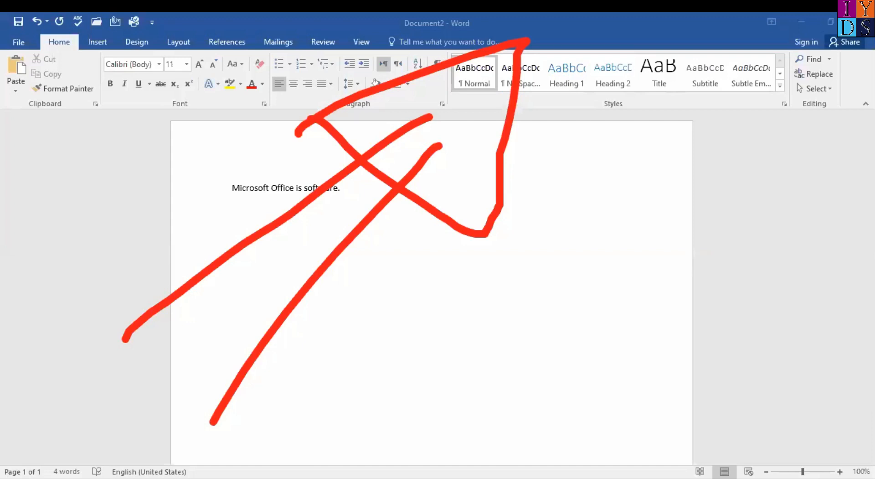
pyautogui.hotkey('ctrl', 'z')
pyautogui.hotkey('ctrl', 'z')
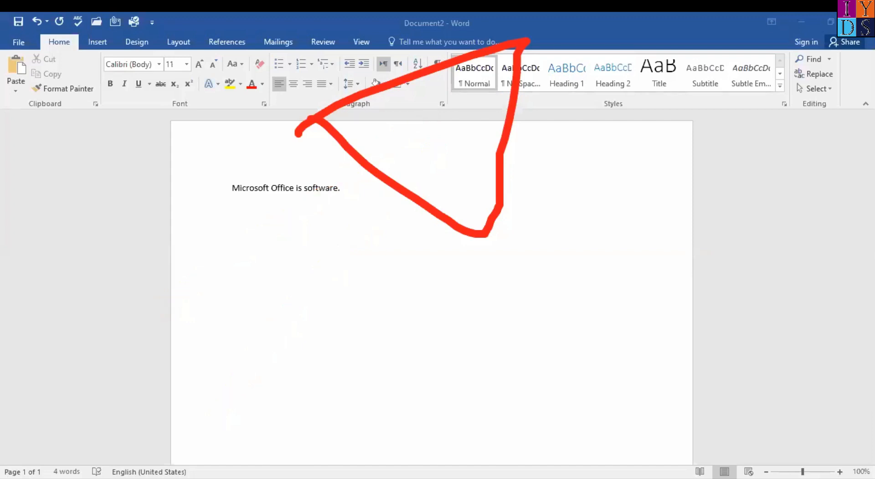
pyautogui.hotkey('ctrl', 'z')
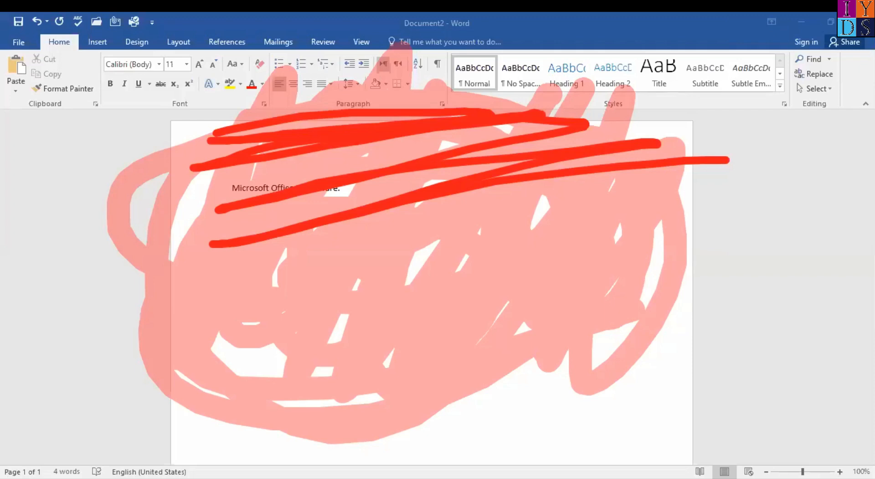
pyautogui.hotkey('ctrl', 'z')
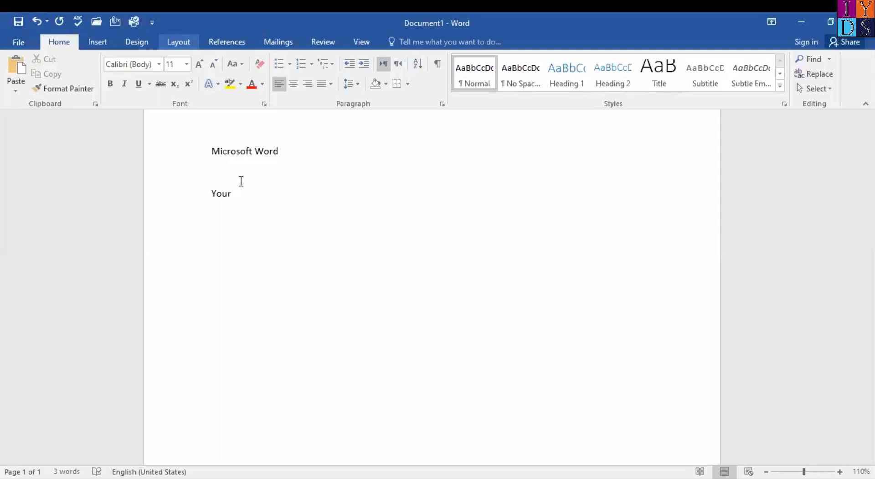
# Step: Delete the word "Your" below "Microsoft Word" in Document1 and end the first line with a period
pyautogui.click(139, 20)
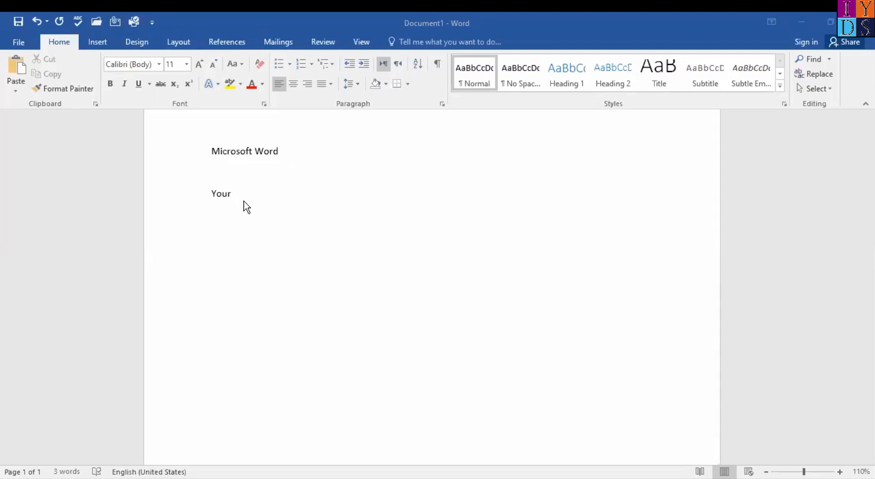
pyautogui.click(259, 192)
pyautogui.press('Up')
pyautogui.press('Up')
pyautogui.press('End')
pyautogui.press('BackSpace')
pyautogui.press('BackSpace')
pyautogui.press('BackSpace')
pyautogui.press('BackSpace')
pyautogui.write('Word')
pyautogui.press('Return')
pyautogui.hotkey('shift', 'Down')
pyautogui.hotkey('shift', 'Down')
pyautogui.hotkey('shift', 'Down')
pyautogui.press('BackSpace')
pyautogui.press('BackSpace')
pyautogui.write('.')
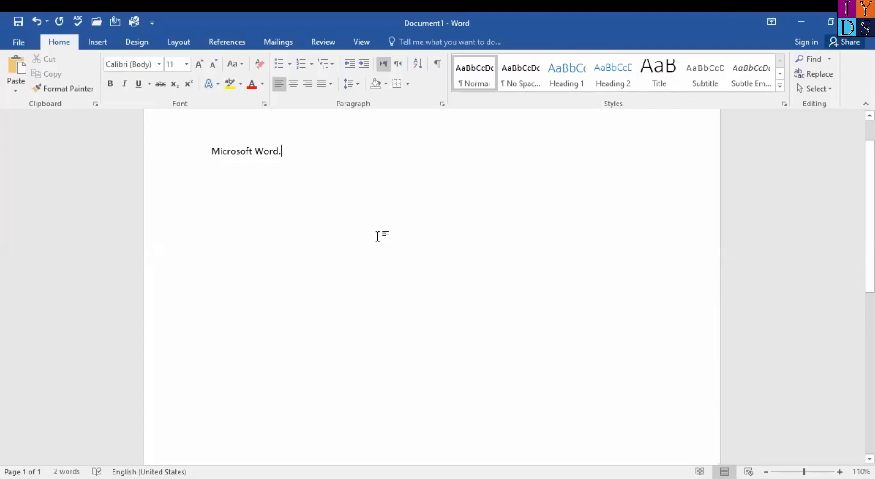
# Step: Insert the word "software" between "Microsoft" and "Word." on the first line
pyautogui.press('Left')
pyautogui.press('Left')
pyautogui.press('Left')
pyautogui.press('Left')
pyautogui.press('Left')
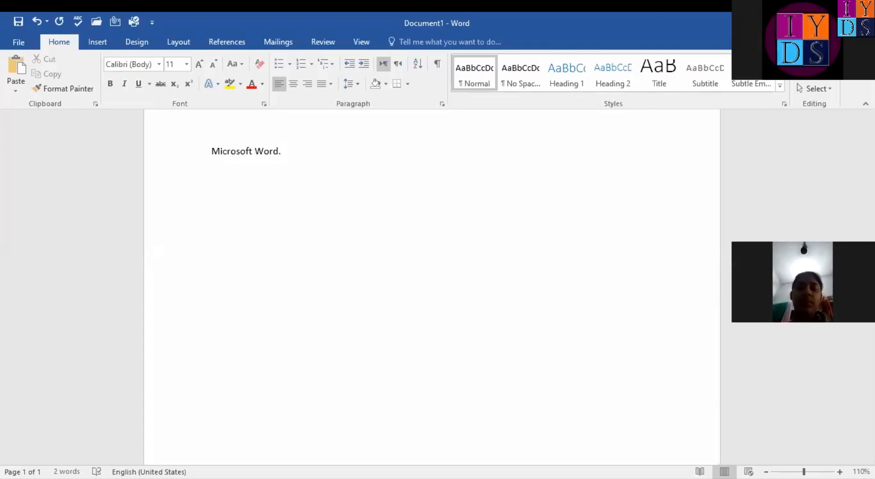
pyautogui.write('software')
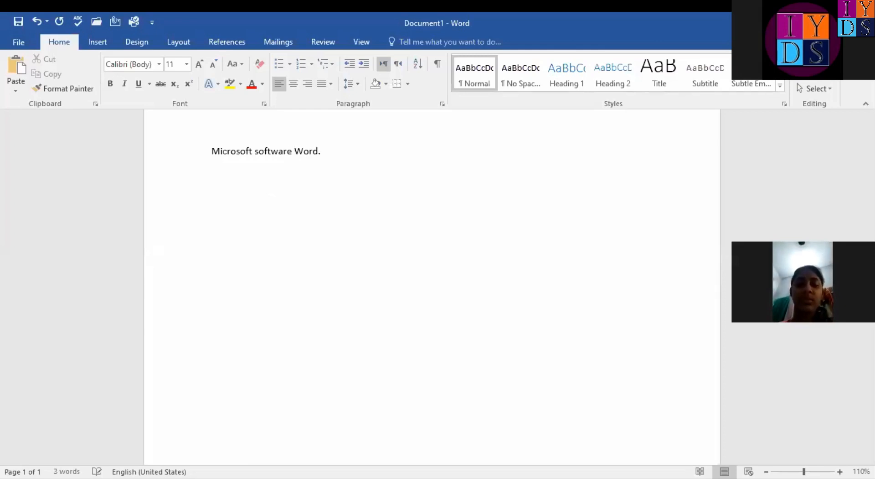
# Step: Step the text cursor back through the first line, select a few characters one at a time and clear the selection
pyautogui.press('Left')
pyautogui.press('Left')
pyautogui.press('Left')
pyautogui.press('Left')
pyautogui.press('Left')
pyautogui.press('Left')
pyautogui.press('Left')
pyautogui.press('Left')
pyautogui.press('Left')
pyautogui.press('Left')
pyautogui.press('Left')
pyautogui.press('Left')
pyautogui.press('Left')
pyautogui.hotkey('shift', 'Right')
pyautogui.hotkey('shift', 'Right')
pyautogui.hotkey('shift', 'Right')
pyautogui.hotkey('shift', 'Right')
pyautogui.hotkey('shift', 'Right')
pyautogui.hotkey('shift', 'Right')
pyautogui.hotkey('shift', 'Right')
pyautogui.hotkey('shift', 'Right')
pyautogui.press('Left')
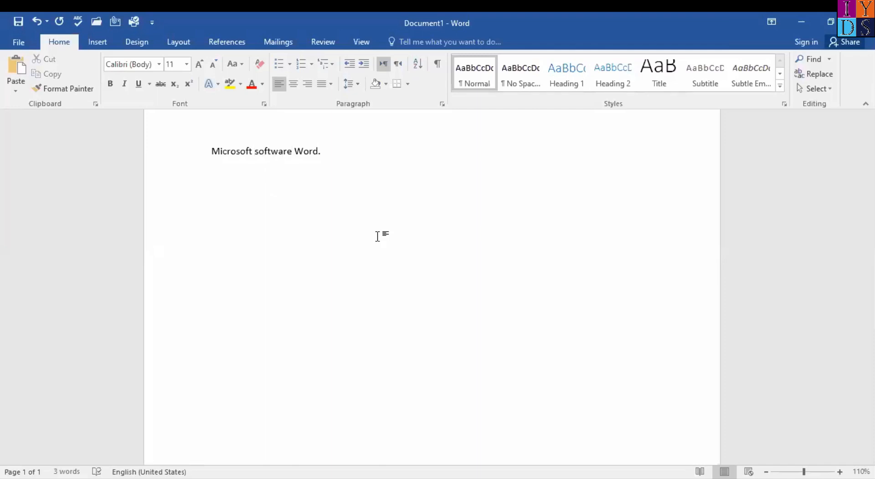
# Step: Start a new line after the first line and insert "is developed by" after the word "software"
pyautogui.press('End')
pyautogui.press('Return')
pyautogui.click(293, 151)
pyautogui.write('is developed')
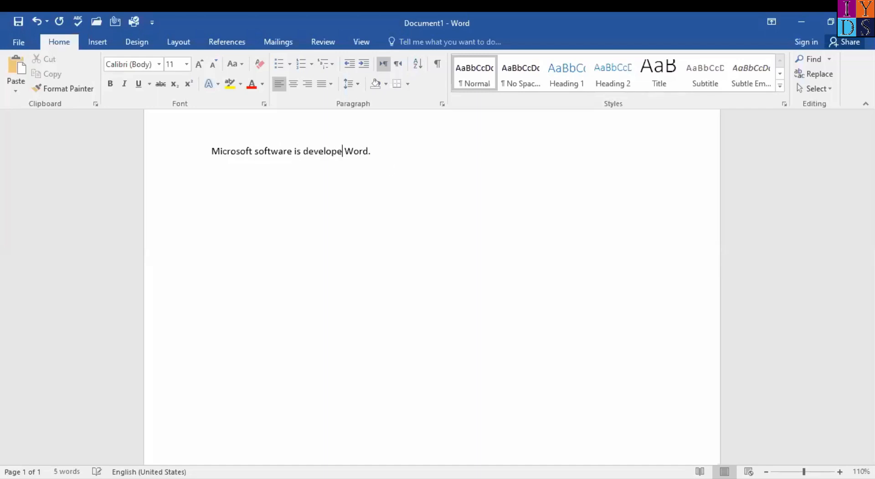
pyautogui.write(' by')
# Step: Replace "developed by" in the first line with "designed by Bill Gates"
pyautogui.press('BackSpace')
pyautogui.press('BackSpace')
pyautogui.press('BackSpace')
pyautogui.press('BackSpace')
pyautogui.press('BackSpace')
pyautogui.press('BackSpace')
pyautogui.press('BackSpace')
pyautogui.press('BackSpace')
pyautogui.press('BackSpace')
pyautogui.press('BackSpace')
pyautogui.press('BackSpace')
pyautogui.press('BackSpace')
pyautogui.press('BackSpace')
pyautogui.write('designed by Bill Gates')
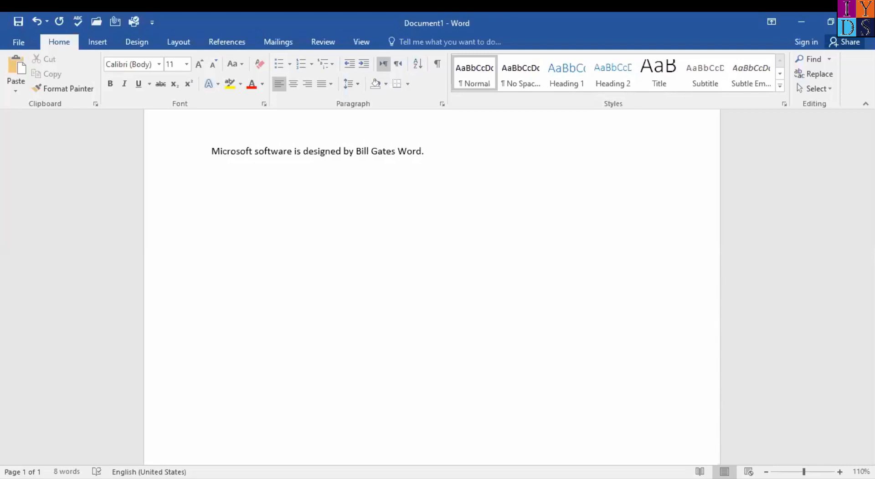
# Step: Step the text cursor character by character back through the first sentence, reversing direction near the end
pyautogui.press('Left')
pyautogui.press('Left')
pyautogui.press('Left')
pyautogui.press('Left')
pyautogui.press('Left')
pyautogui.press('Left')
pyautogui.press('Left')
pyautogui.press('Left')
pyautogui.press('Left')
pyautogui.press('Left')
pyautogui.press('Left')
pyautogui.press('Left')
pyautogui.press('Left')
pyautogui.press('Left')
pyautogui.press('Left')
pyautogui.press('Left')
pyautogui.press('Left')
pyautogui.press('Left')
pyautogui.press('Left')
pyautogui.press('Right')
pyautogui.press('Right')
# Step: Copy the whole first sentence and paste it on the line below
pyautogui.press('Down')
pyautogui.hotkey('ctrl', 'shift', 'Down')
pyautogui.hotkey('ctrl', 'Up')
pyautogui.hotkey('ctrl', 'shift', 'Down')
pyautogui.hotkey('ctrl', 'c')
pyautogui.press('Down')
pyautogui.hotkey('ctrl', 'v')
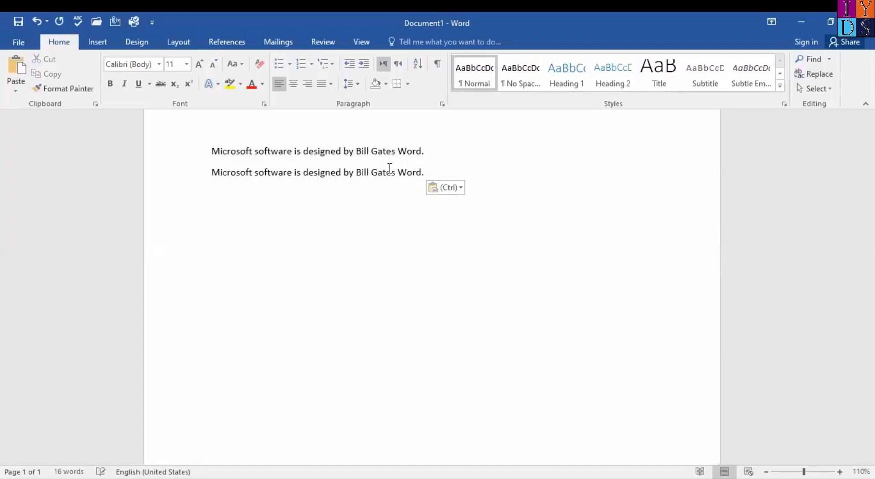
# Step: Move the text cursor through the two sentences by line, character and word, and return it to a previous editing position
pyautogui.hotkey('ctrl', 'Home')
pyautogui.press('Down')
pyautogui.press('Up')
pyautogui.press('Down')
pyautogui.press('Down')
pyautogui.press('BackSpace')
pyautogui.press('Right')
pyautogui.press('Left')
pyautogui.press('Left')
pyautogui.press('Left')
pyautogui.press('Left')
pyautogui.press('Left')
pyautogui.press('Home')
pyautogui.hotkey('ctrl', 'Right')
pyautogui.hotkey('ctrl', 'Left')
pyautogui.hotkey('ctrl', 'Right')
pyautogui.hotkey('ctrl', 'Right')
pyautogui.hotkey('ctrl', 'Right')
pyautogui.press('Down')
pyautogui.hotkey('shift', 'F5')
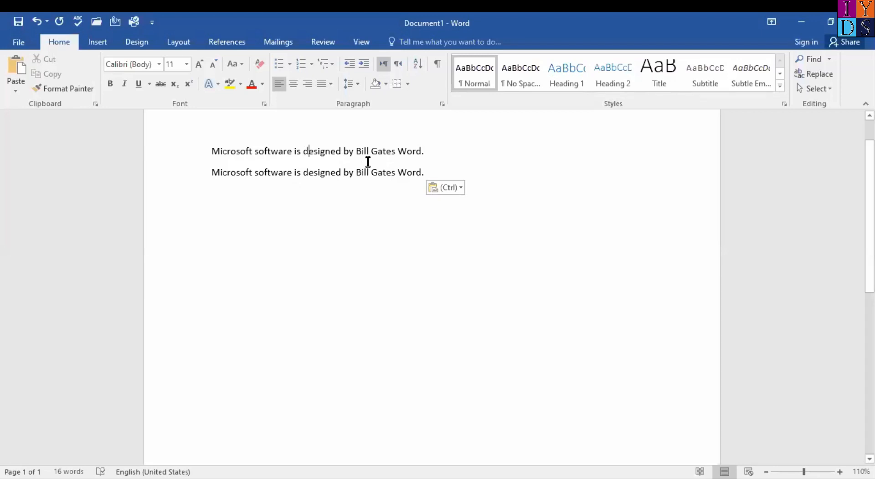
# Step: Select the letters "oftware" in the first sentence, then deselect them by placing the text cursor at the sentence's start
pyautogui.keyDown('shift'); pyautogui.click(299, 151); pyautogui.keyUp('shift')
pyautogui.click(300, 151)
pyautogui.moveTo(258, 144); pyautogui.dragTo(293, 151)
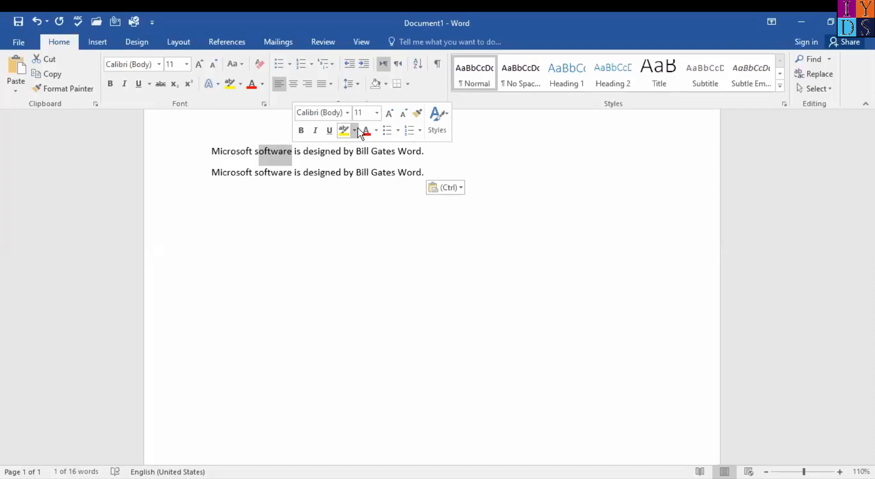
pyautogui.click(216, 146)
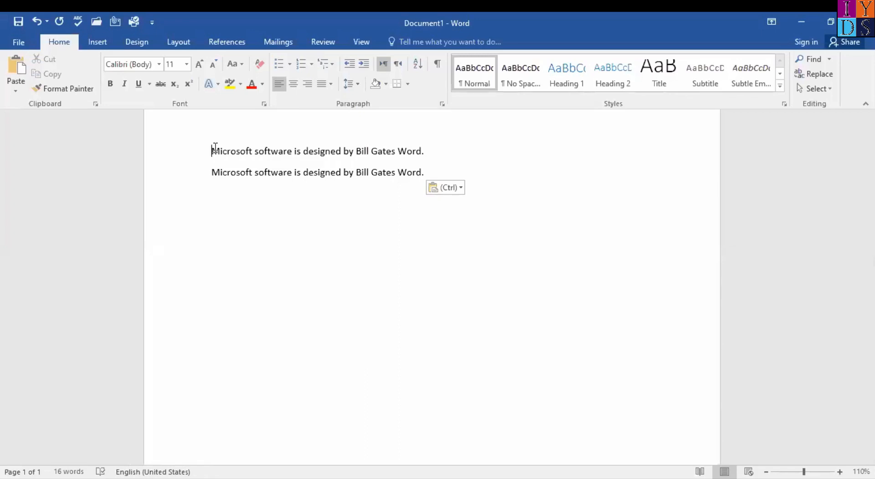
# Step: Select the first sentence and view the Paragraph settings and the Styles list, closing each without changes
pyautogui.tripleClick(215, 150)
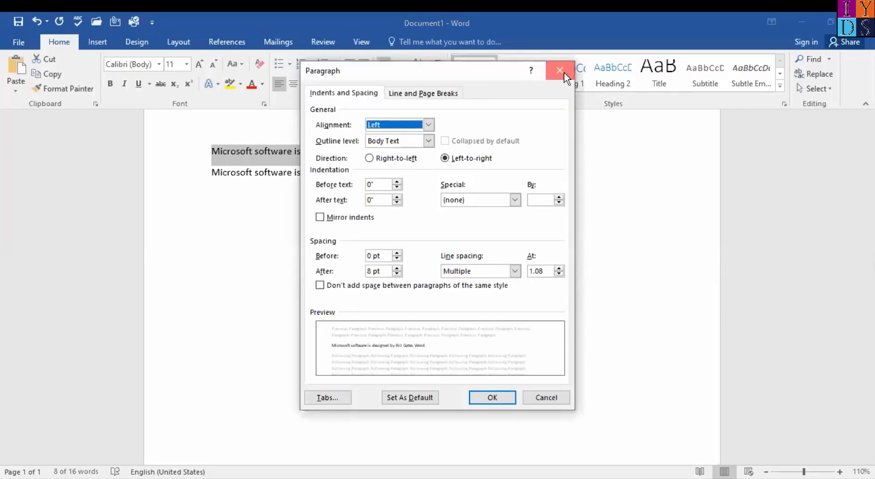
pyautogui.click(564, 72)
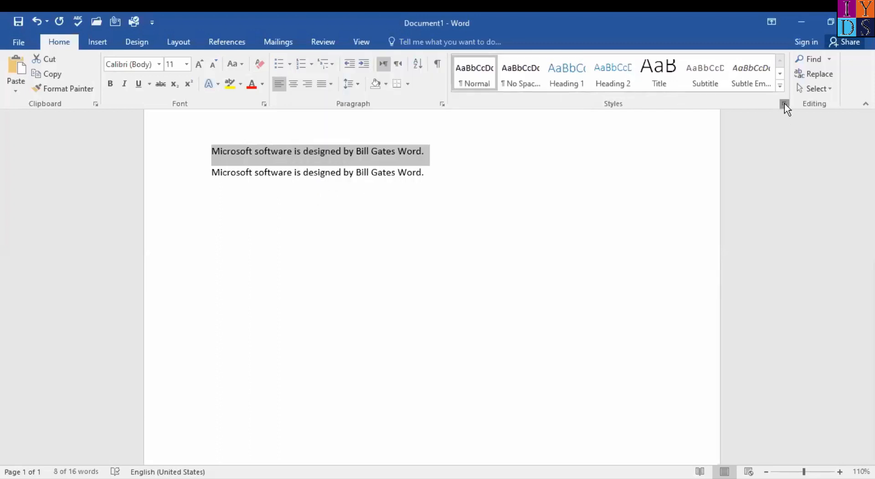
pyautogui.click(784, 104)
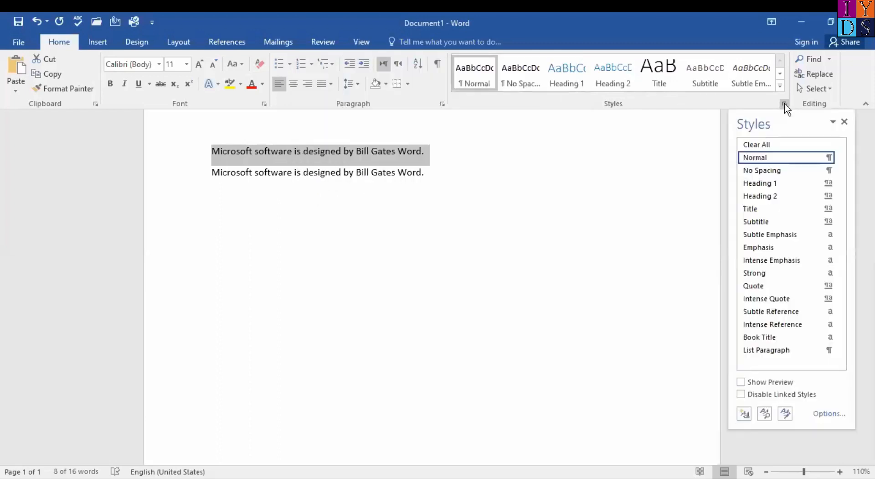
pyautogui.click(843, 120)
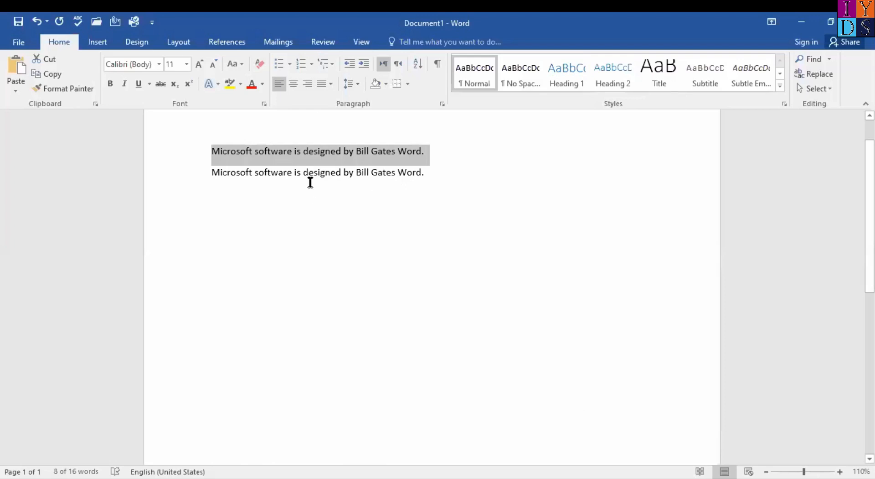
# Step: Select the whole document, the word "Microsoft", the first paragraph and the word "software" in turn, and clear the selection
pyautogui.hotkey('ctrl', 'a')
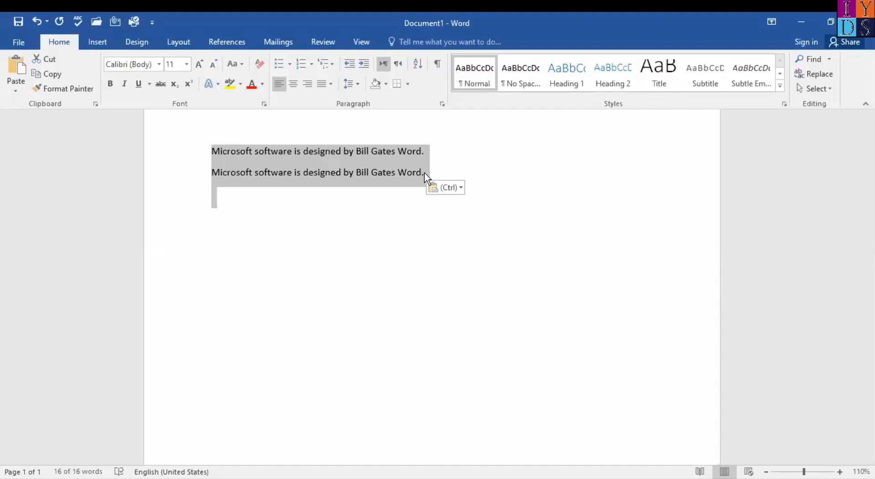
pyautogui.click(273, 154)
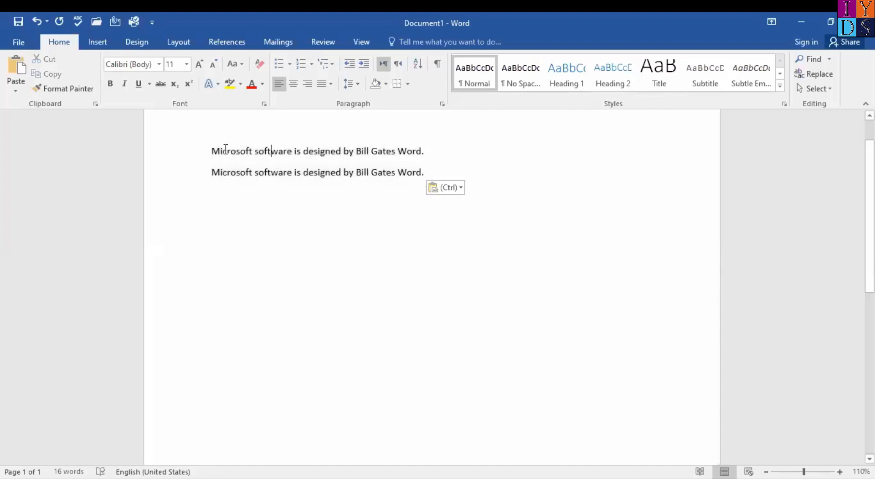
pyautogui.doubleClick(225, 150)
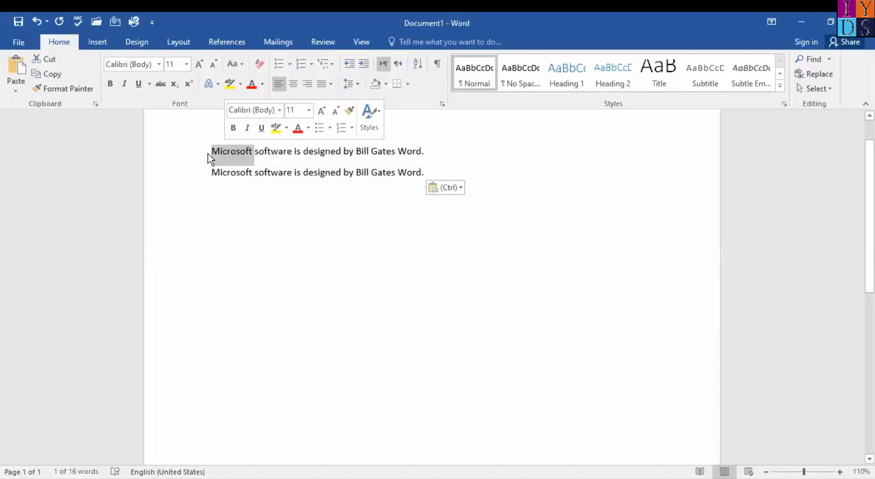
pyautogui.tripleClick(246, 150)
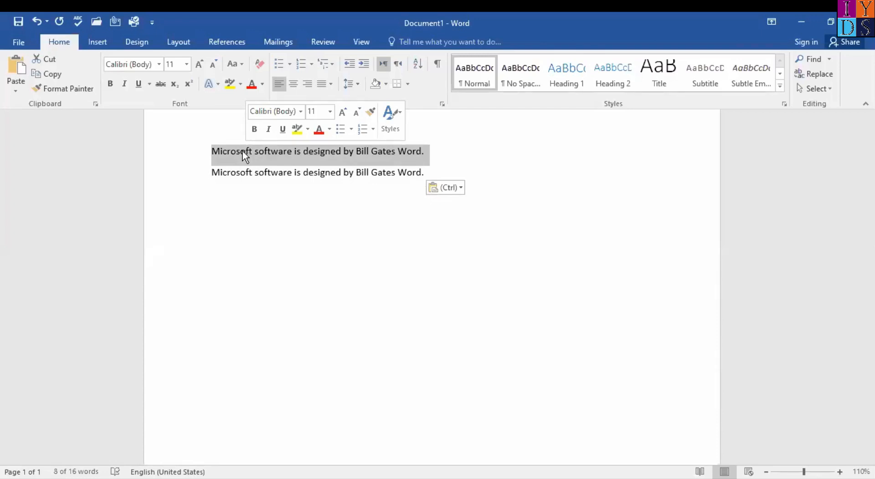
pyautogui.click(278, 151)
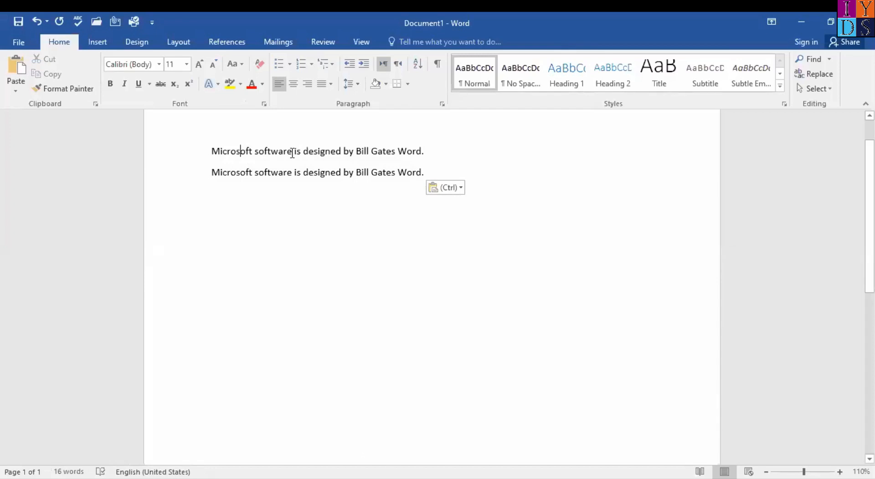
pyautogui.doubleClick(278, 151)
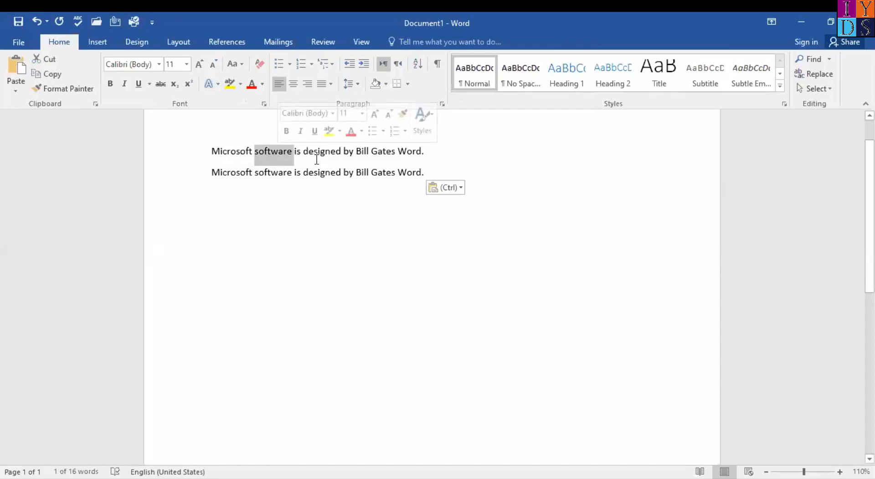
pyautogui.click(294, 151)
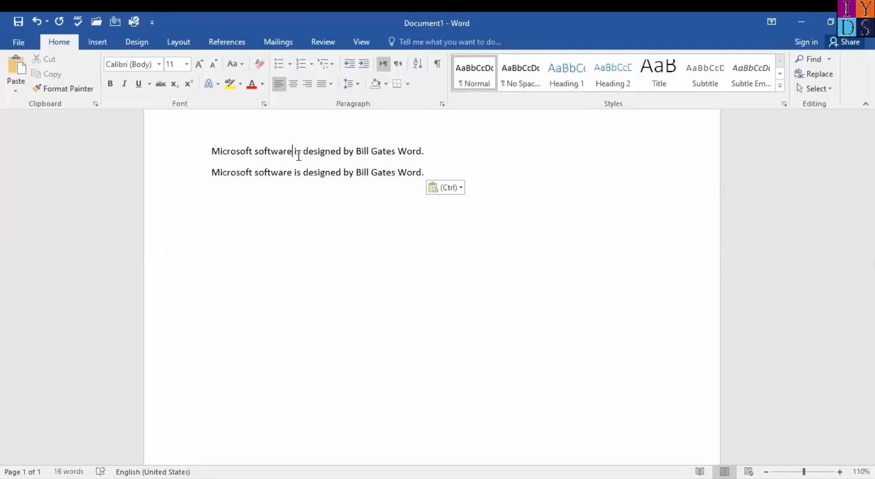
# Step: Step the text cursor back and forth across the word "software" in the first sentence
pyautogui.press('Left')
pyautogui.press('Left')
pyautogui.press('Left')
pyautogui.press('Left')
pyautogui.press('Left')
pyautogui.press('Left')
pyautogui.press('Left')
pyautogui.press('Left')
pyautogui.press('Right')
pyautogui.press('Right')
pyautogui.press('Right')
pyautogui.press('Right')
pyautogui.press('Right')
pyautogui.press('Right')
pyautogui.press('Right')
pyautogui.press('Right')
# Step: Delete "re" and the neighbouring word "is" from "software is" in the first sentence, one character at a time
pyautogui.press('BackSpace')
pyautogui.press('BackSpace')
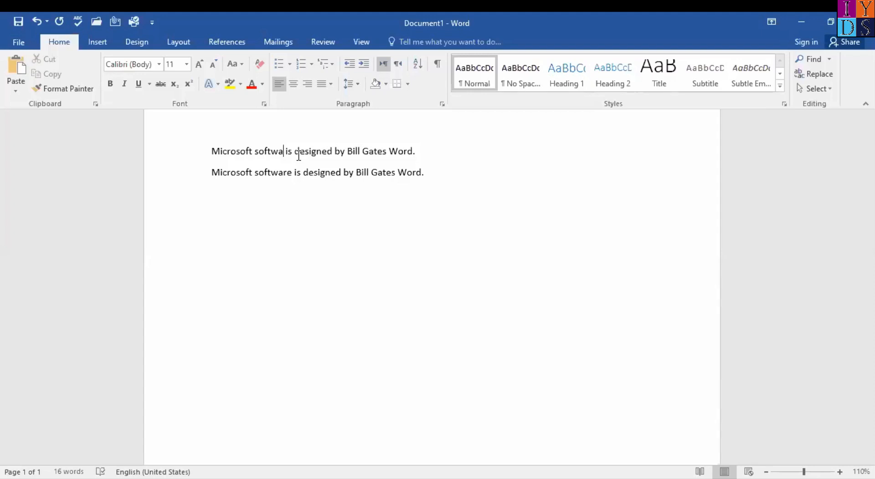
pyautogui.press('Delete')
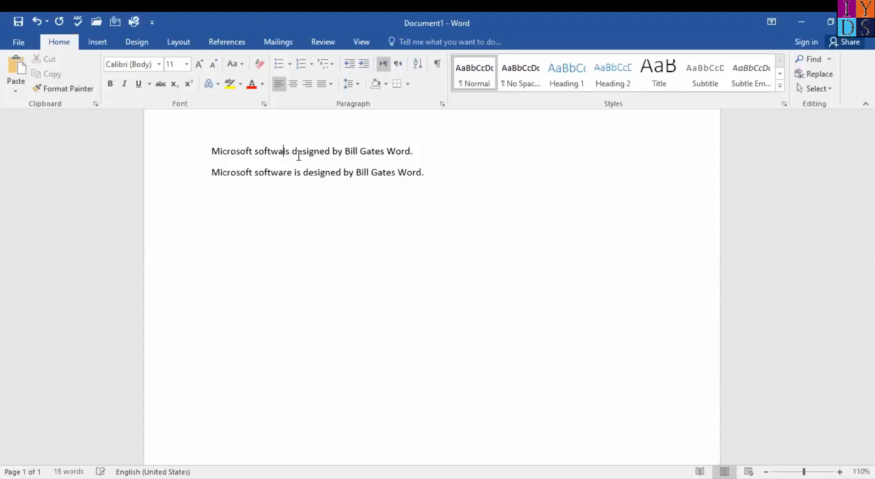
pyautogui.press('Delete')
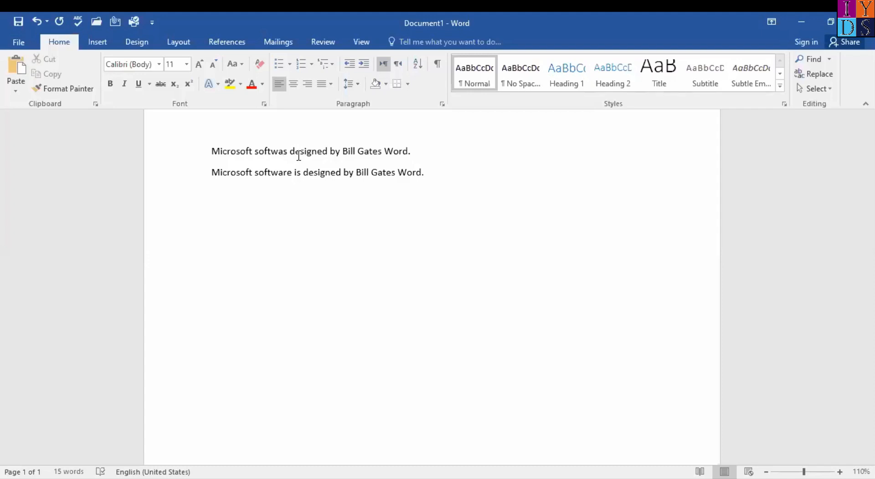
pyautogui.press('BackSpace')
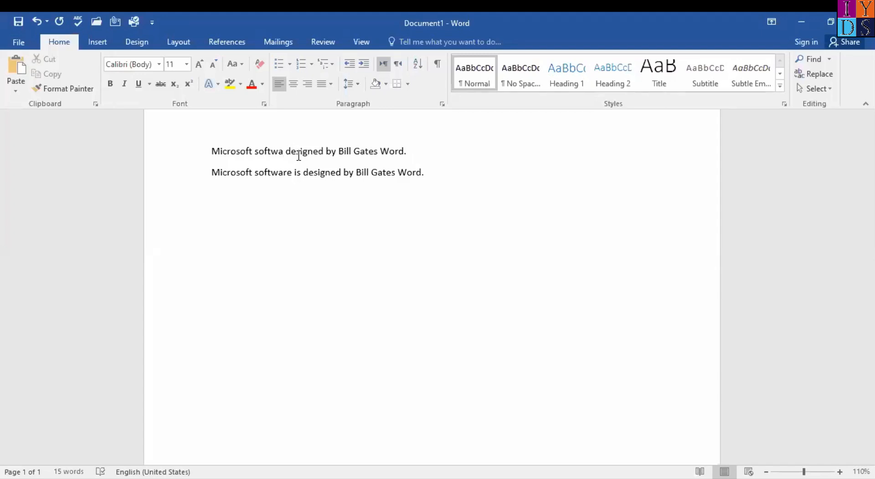
# Step: Undo the character deletions and restore "software is" in the first sentence
pyautogui.hotkey('ctrl', 'z')
pyautogui.hotkey('ctrl', 'z')
pyautogui.hotkey('ctrl', 'z')
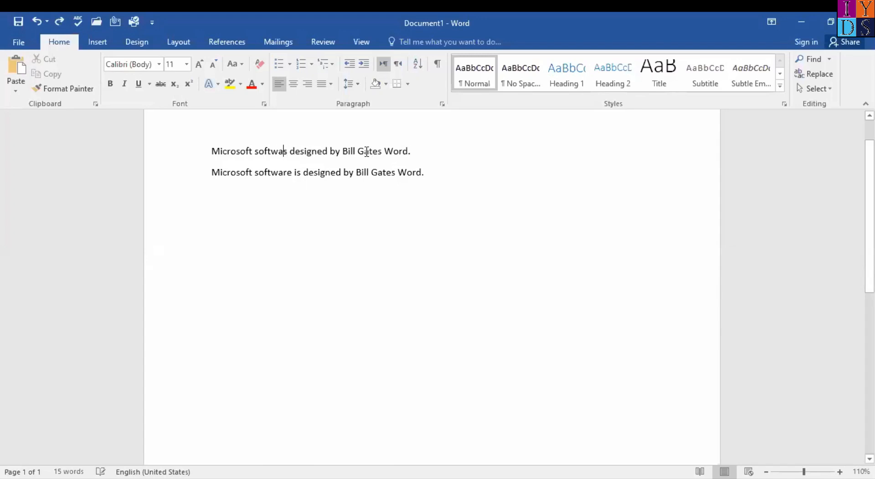
pyautogui.write('e i')
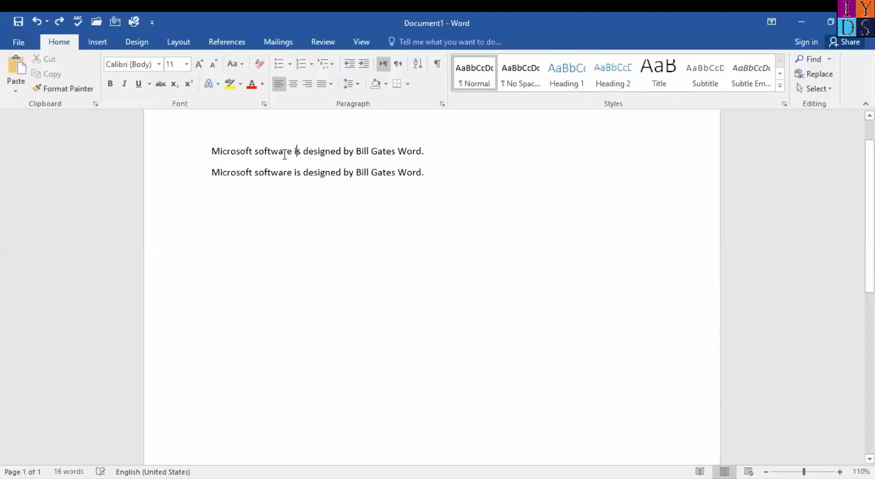
# Step: Copy the word "software" from the first sentence and paste it at the end of the first line
pyautogui.click(255, 150)
pyautogui.click(255, 151)
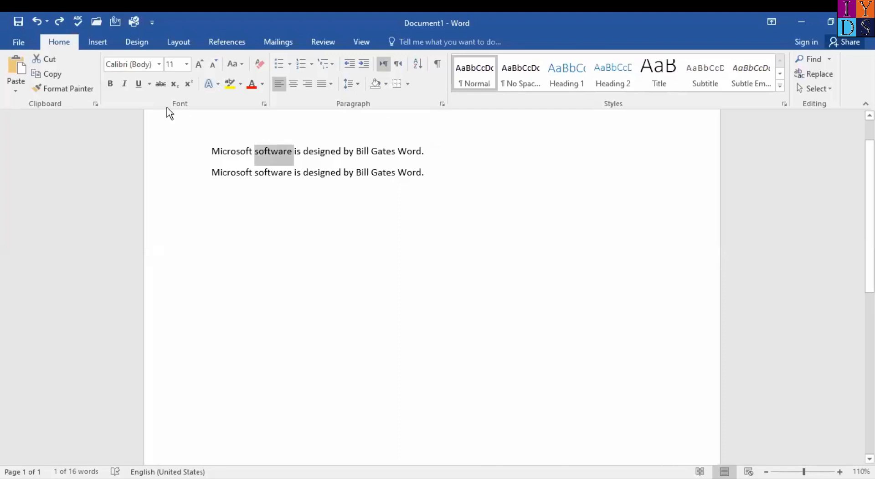
pyautogui.click(56, 72)
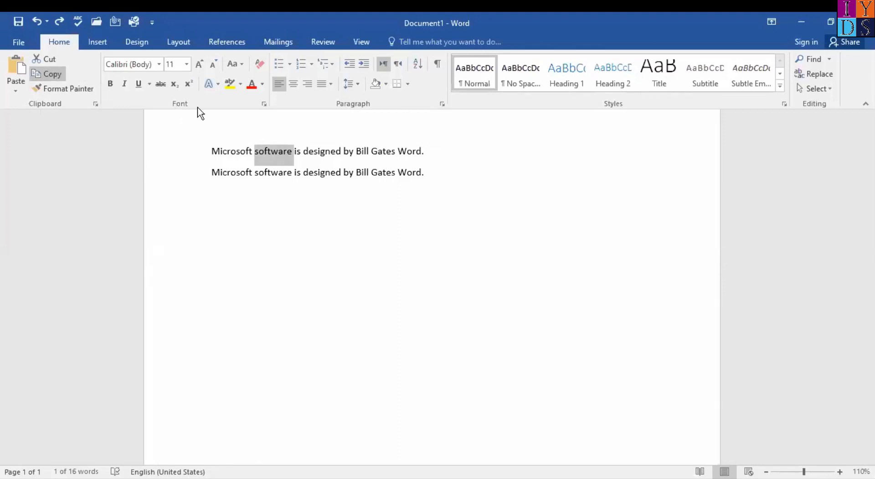
pyautogui.click(432, 151)
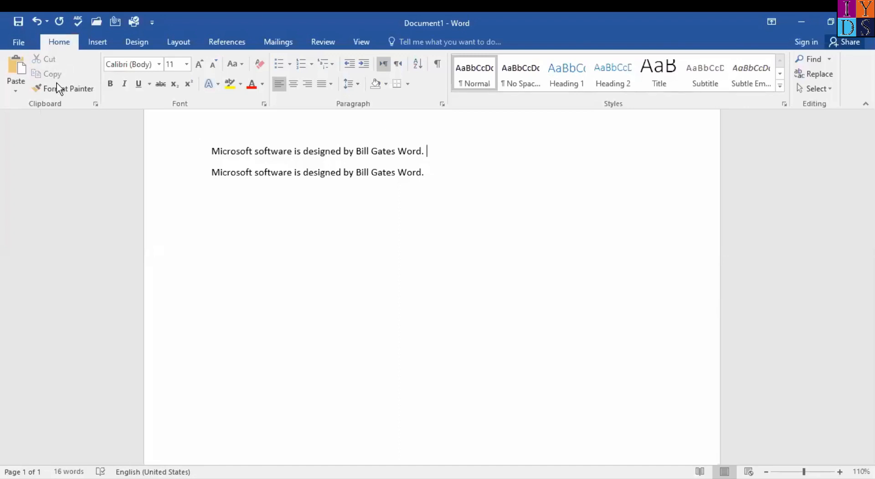
pyautogui.click(15, 88)
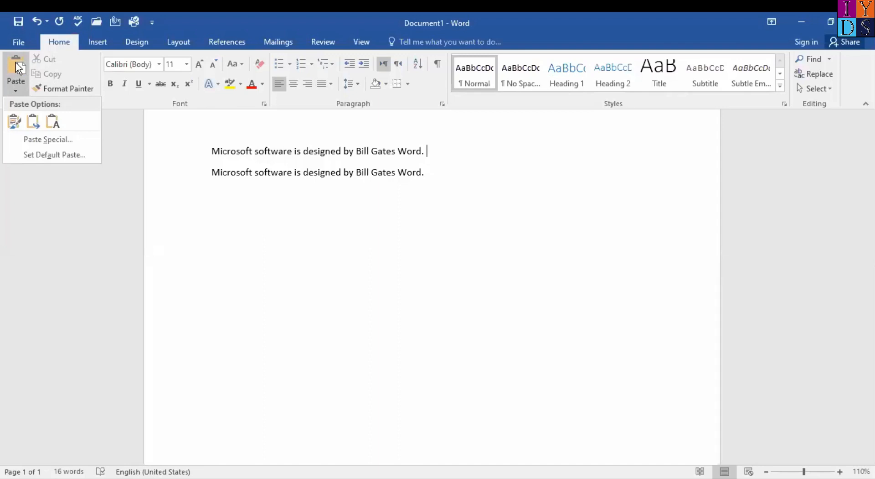
pyautogui.click(16, 62)
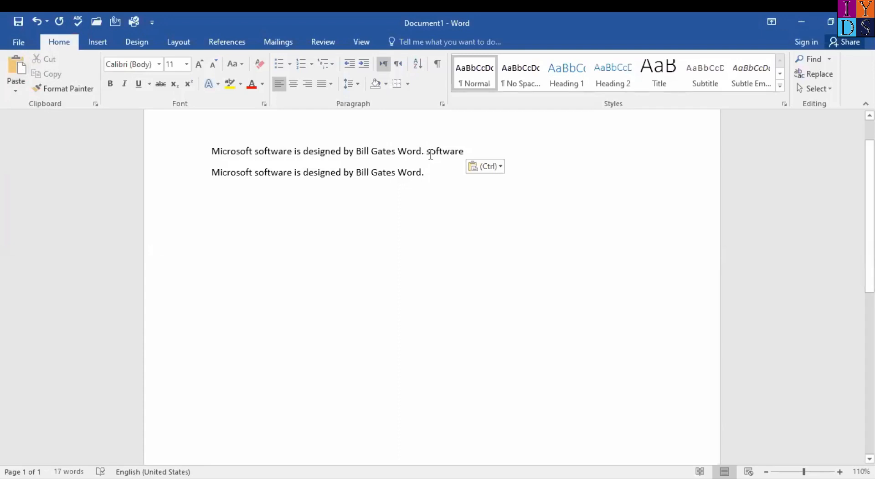
# Step: Capitalize the pasted word at the end of the first line to read "Software"
pyautogui.press('BackSpace')
pyautogui.write('S')
pyautogui.press('End')
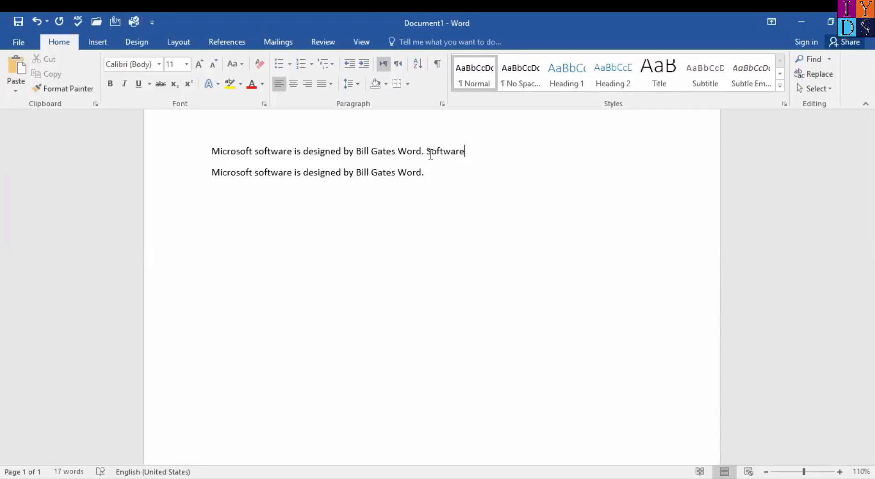
# Step: Cut the word "Software" from the end of the first line and place the text cursor below the second sentence
pyautogui.doubleClick(431, 152)
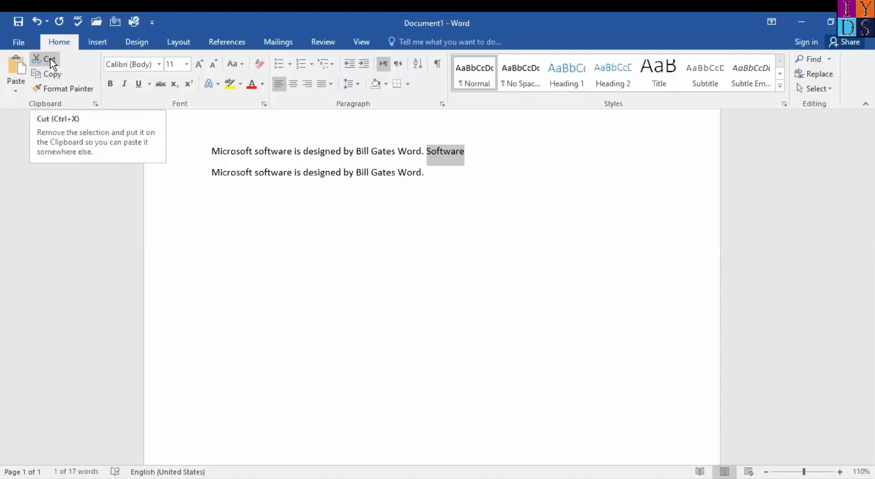
pyautogui.click(50, 59)
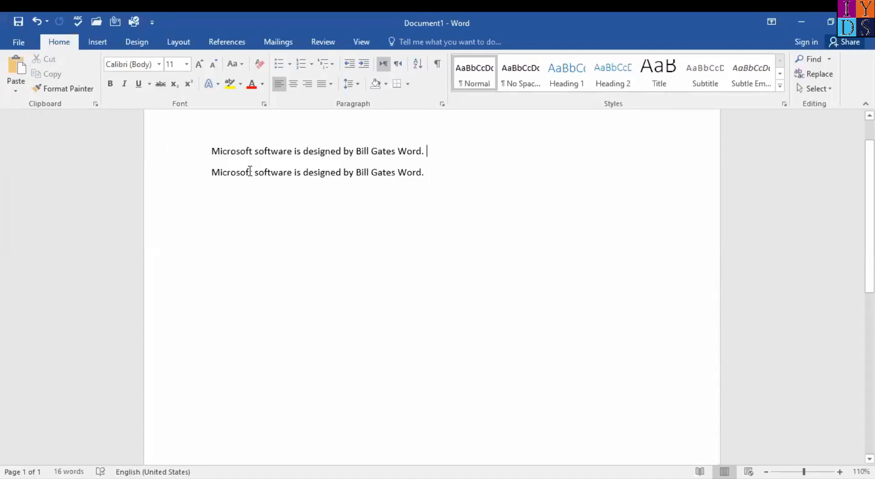
pyautogui.click(229, 193)
pyautogui.press('Return')
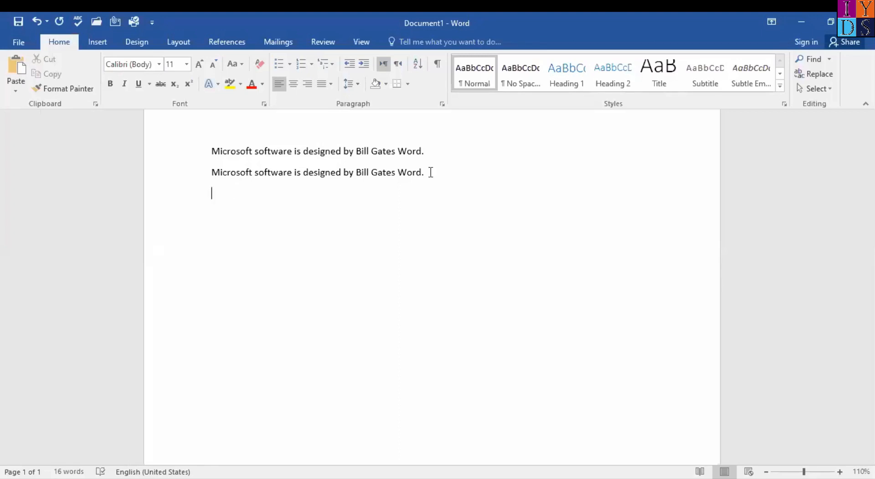
# Step: Paste the cut word "Software" on the line below the second sentence
pyautogui.click(21, 67)
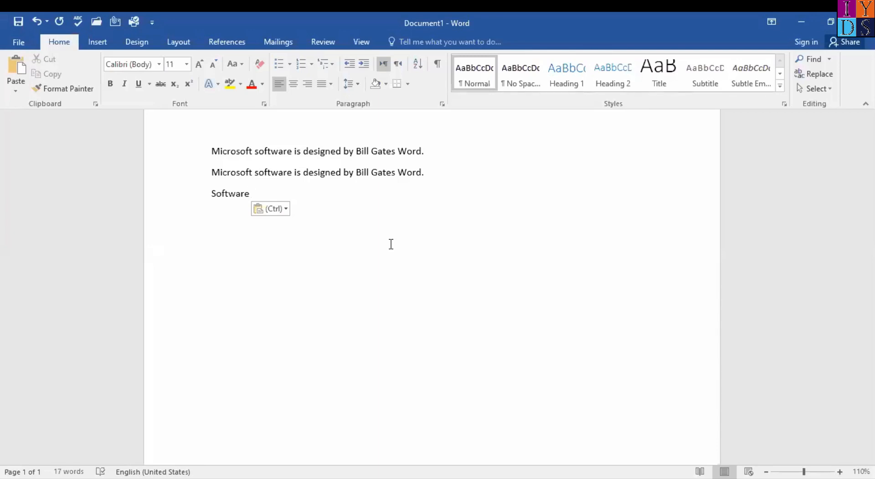
pyautogui.rightClick(268, 195)
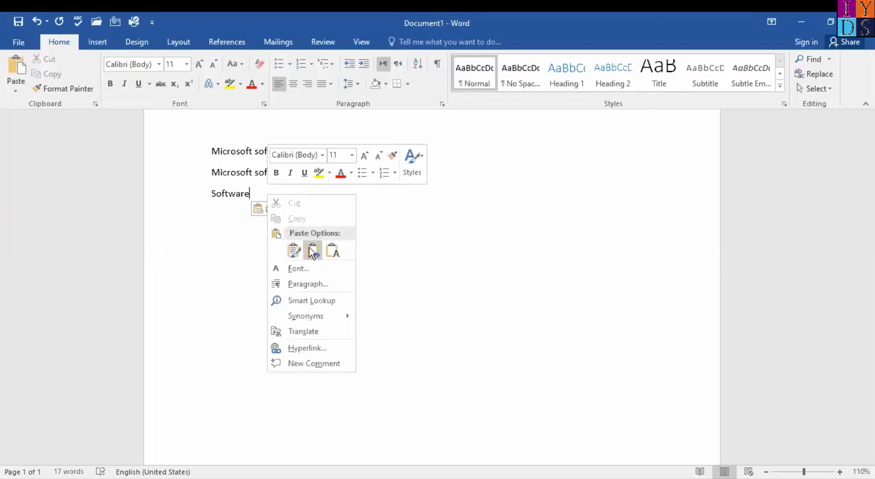
pyautogui.click(310, 248)
pyautogui.click(323, 249)
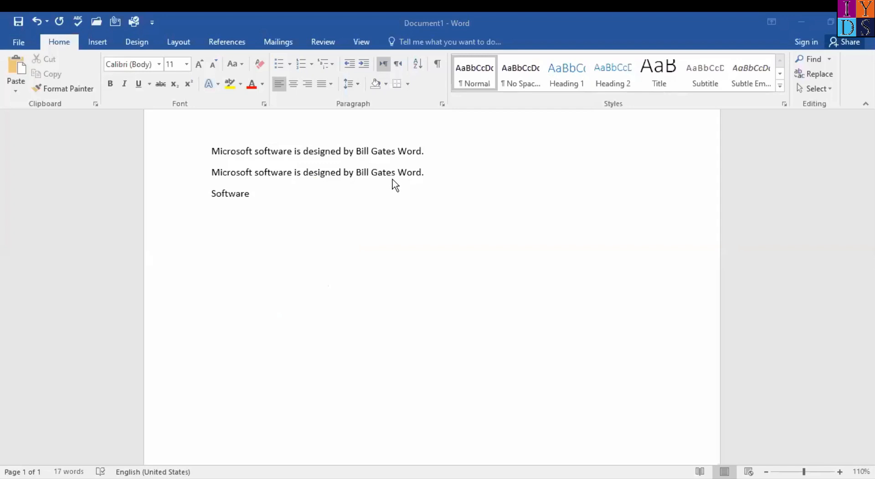
# Step: Select only the word "Microsoft" in the first sentence
pyautogui.doubleClick(215, 151)
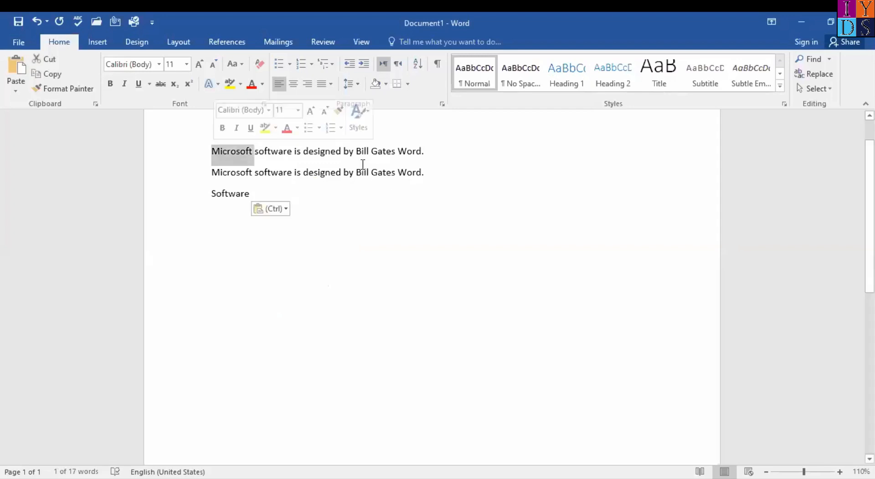
pyautogui.tripleClick(224, 149)
pyautogui.doubleClick(224, 149)
pyautogui.doubleClick(225, 149)
pyautogui.doubleClick(224, 150)
pyautogui.doubleClick(225, 150)
pyautogui.doubleClick(233, 152)
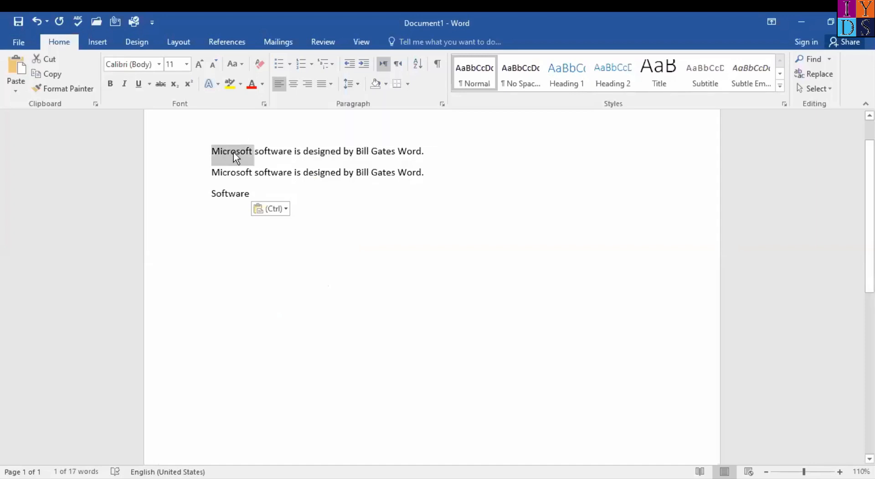
# Step: Move the entire first sentence to the line below "Software", and undo the move
pyautogui.click(425, 153)
pyautogui.tripleClick(421, 159)
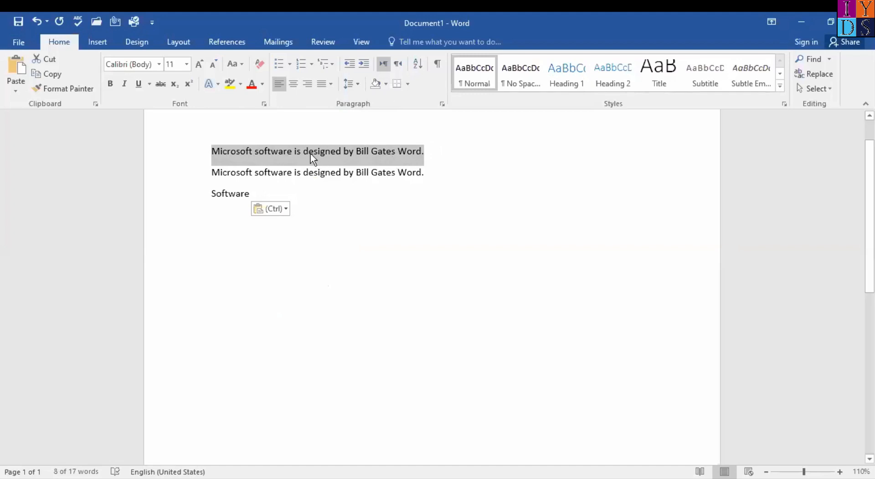
pyautogui.moveTo(309, 154); pyautogui.dragTo(309, 223)
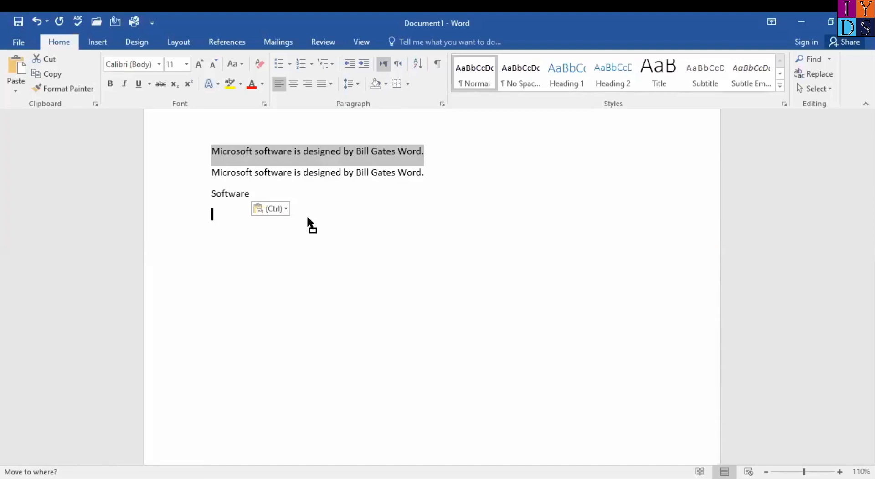
pyautogui.moveTo(307, 217); pyautogui.dragTo(306, 218)
pyautogui.press('Return')
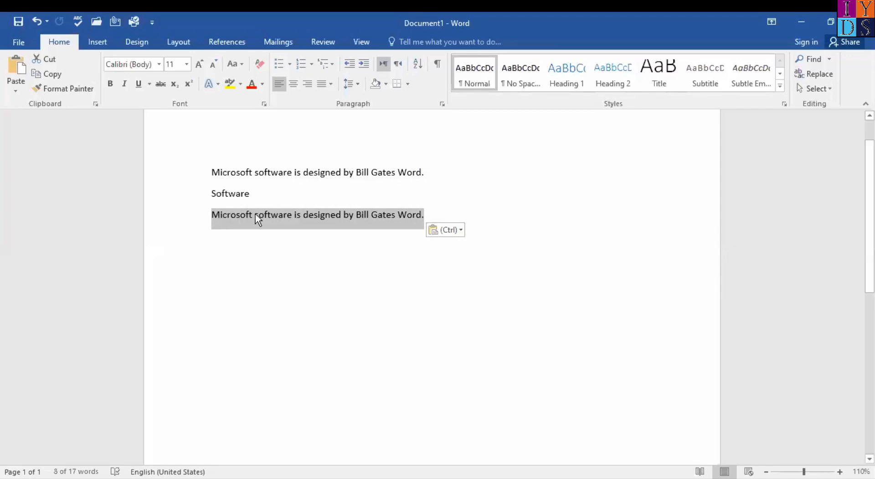
pyautogui.hotkey('ctrl', 'z')
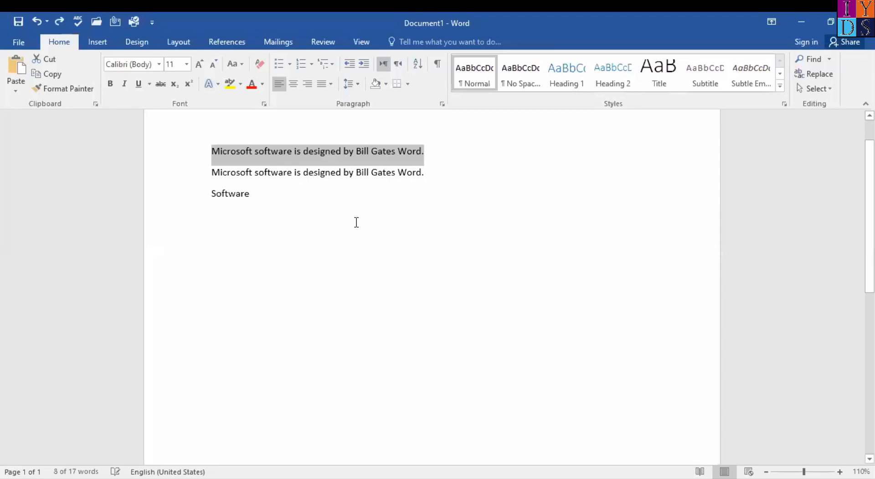
# Step: Delete the word "software" from the second sentence so it reads "Microsoft is designed by Bill Gates Word."
pyautogui.click(258, 174)
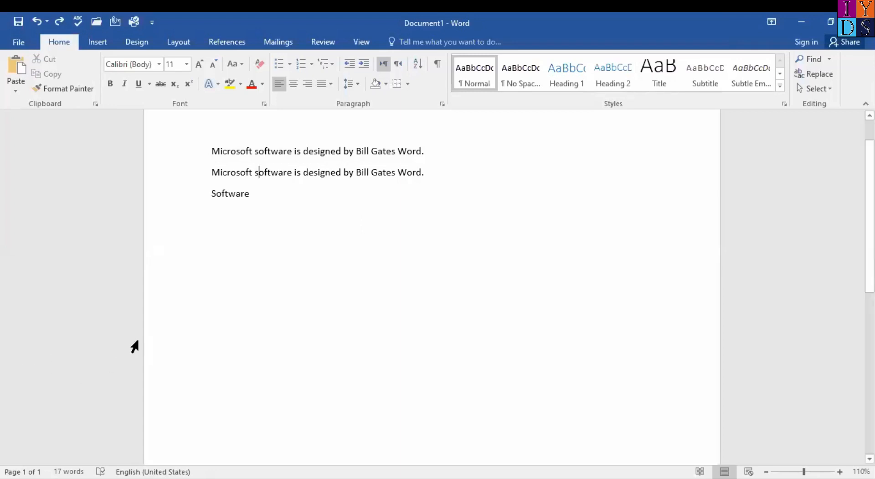
pyautogui.press('BackSpace')
pyautogui.hotkey('shift', 'Right')
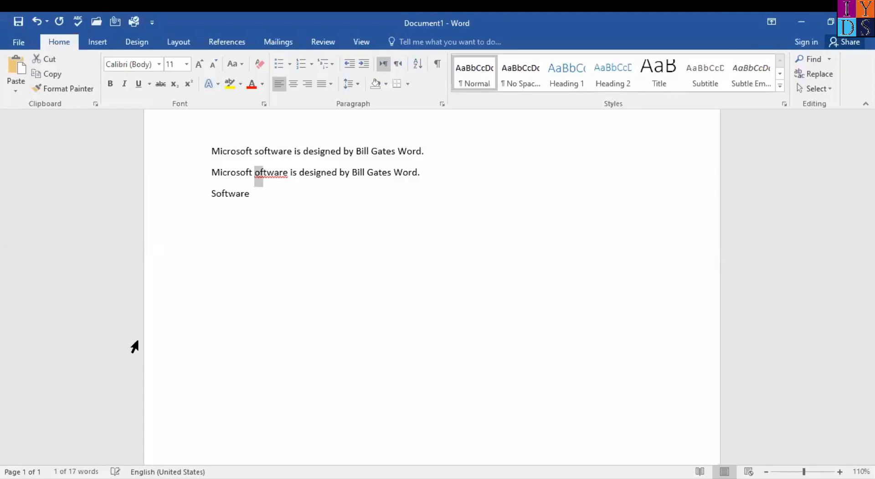
pyautogui.hotkey('shift', 'Right')
pyautogui.hotkey('shift', 'Right')
pyautogui.hotkey('shift', 'Right')
pyautogui.hotkey('shift', 'Right')
pyautogui.hotkey('shift', 'Right')
pyautogui.hotkey('shift', 'Right')
pyautogui.press('Delete')
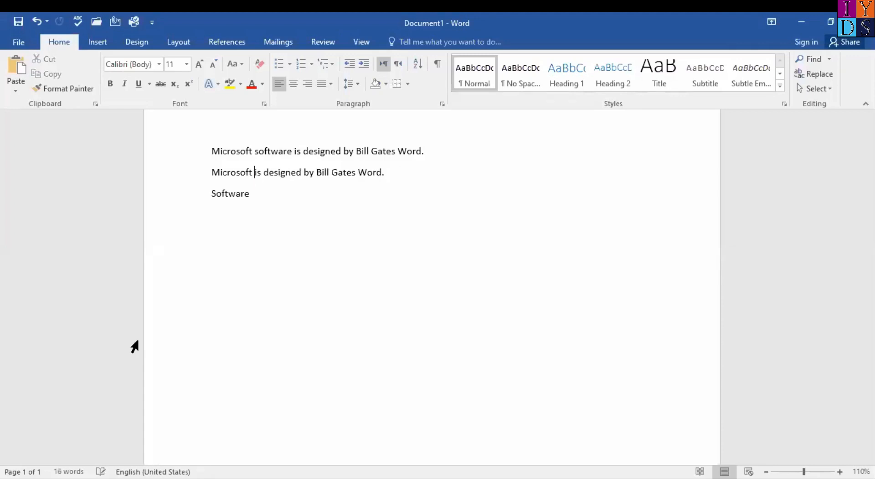
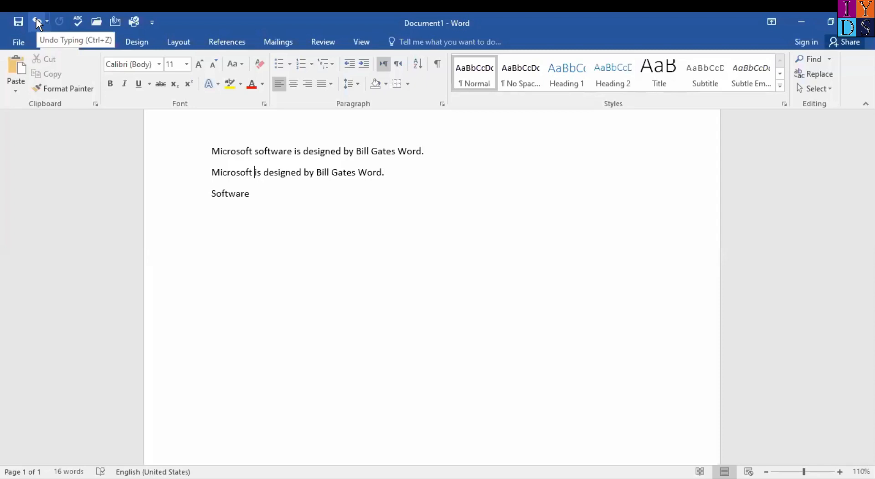
# Step: Restore the deleted word "software" in the second sentence, and redo its deletion
pyautogui.click(36, 21)
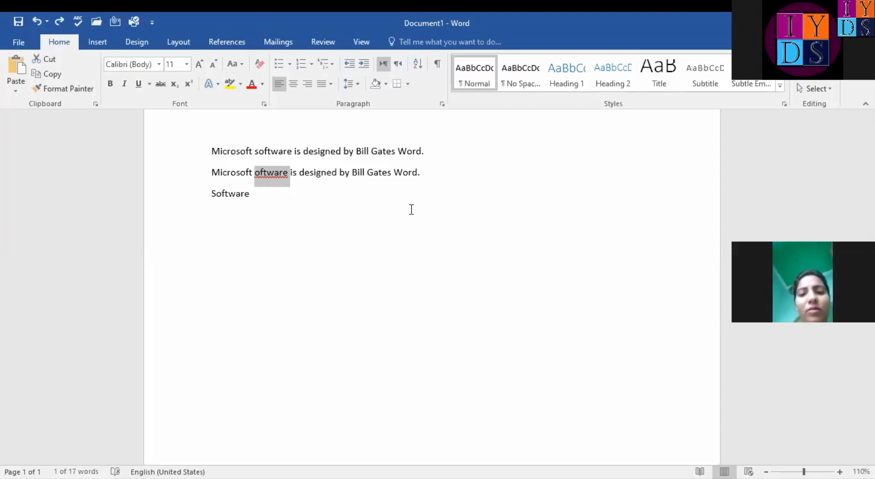
pyautogui.click(257, 174)
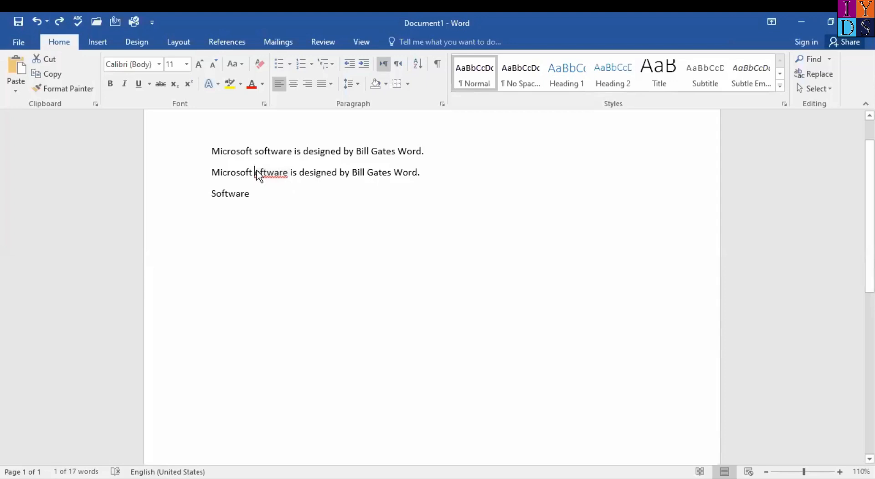
pyautogui.write('s')
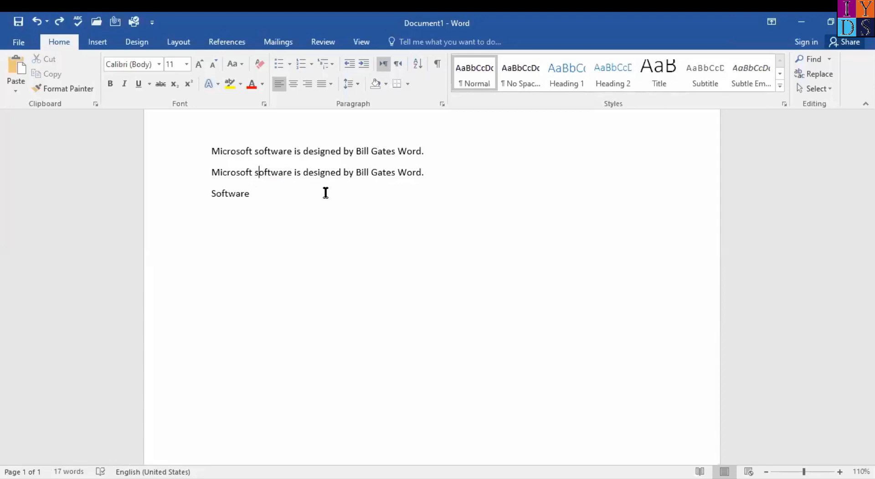
pyautogui.click(255, 172)
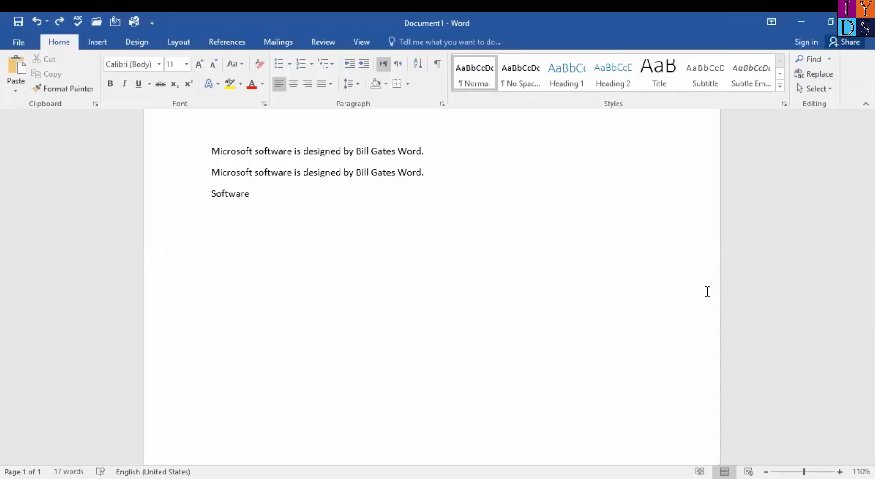
pyautogui.click(56, 21)
pyautogui.click(56, 21)
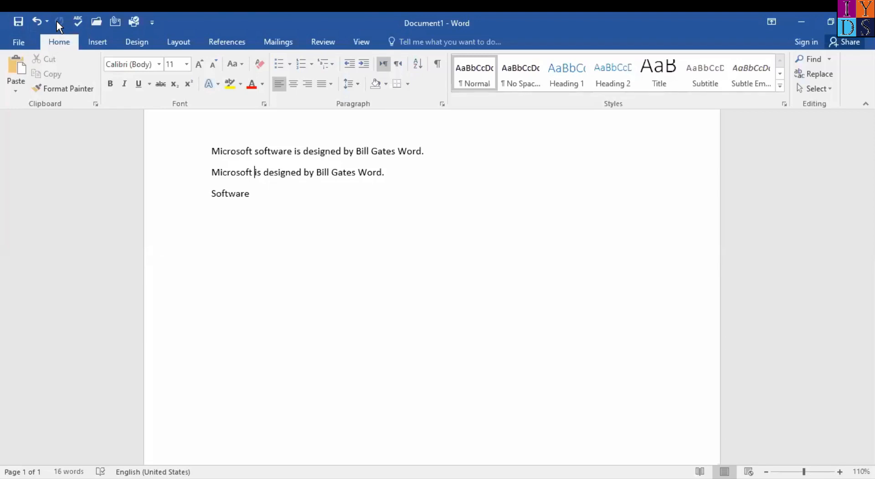
# Step: Add the word "Microsoft" on a new line below "Software"
pyautogui.click(264, 230)
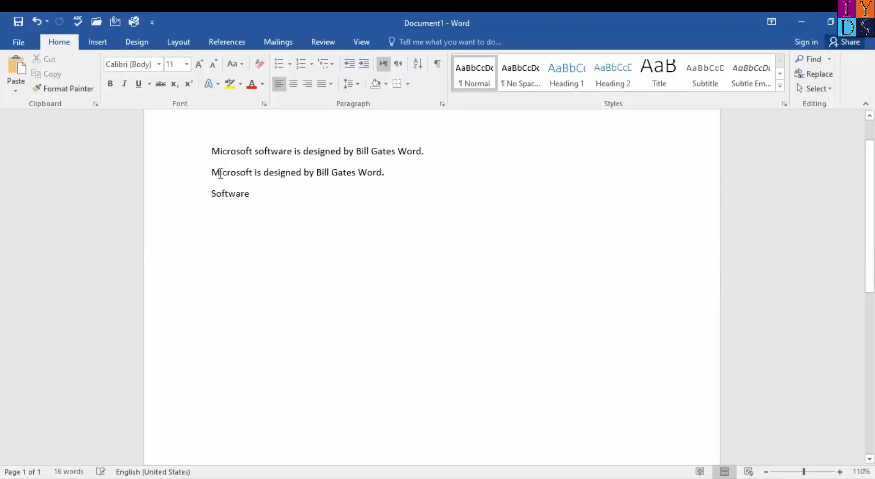
pyautogui.moveTo(220, 173); pyautogui.dragTo(247, 236)
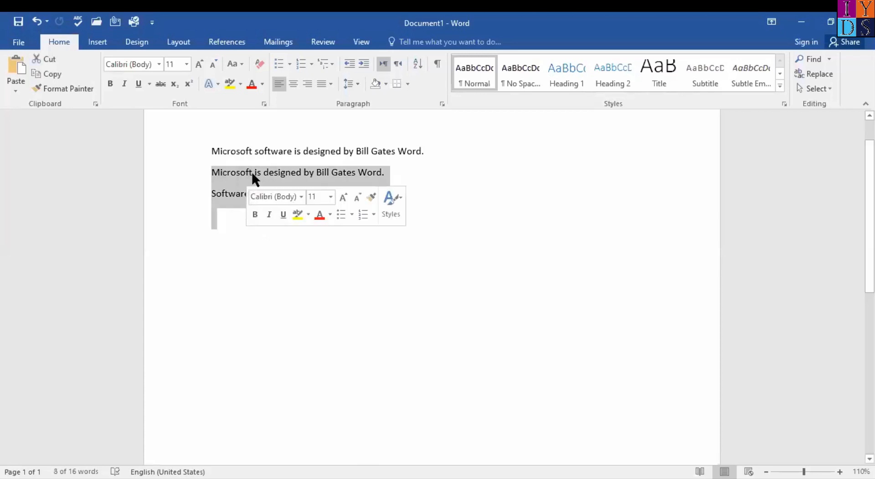
pyautogui.click(253, 173)
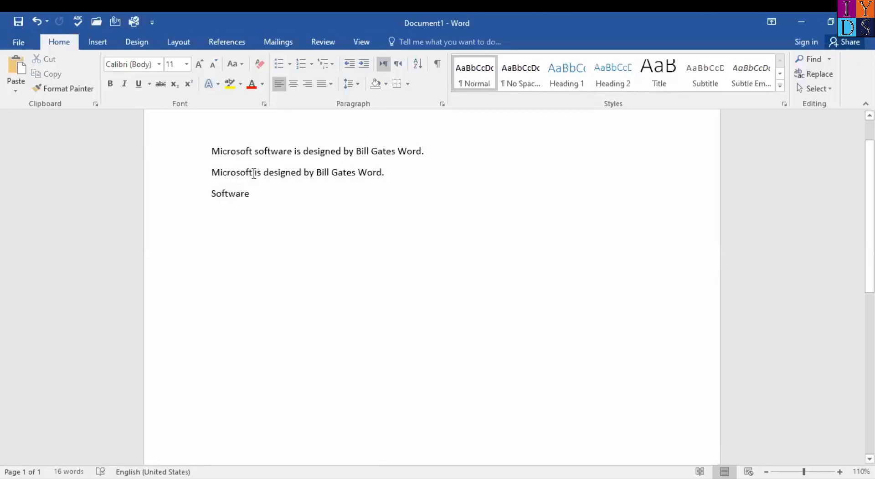
pyautogui.write('Microsoft')
# Step: Enlarge the word "Microsoft" on the last line to font size 18 and place the text cursor after it
pyautogui.hotkey('shift', 'Home')
pyautogui.hotkey('ctrl', 'shift', '.')
pyautogui.hotkey('ctrl', 'shift', '.')
pyautogui.hotkey('ctrl', 'shift', '.')
pyautogui.hotkey('ctrl', 'shift', '.')
pyautogui.click(282, 215)
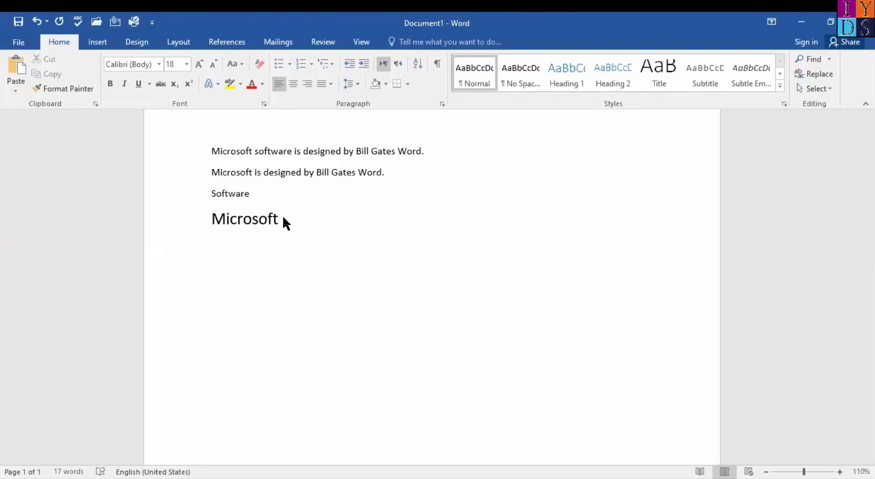
# Step: Insert the Copyright Sign symbol directly after "Microsoft" on the last line, choosing it from the recently used symbols
pyautogui.click(100, 41)
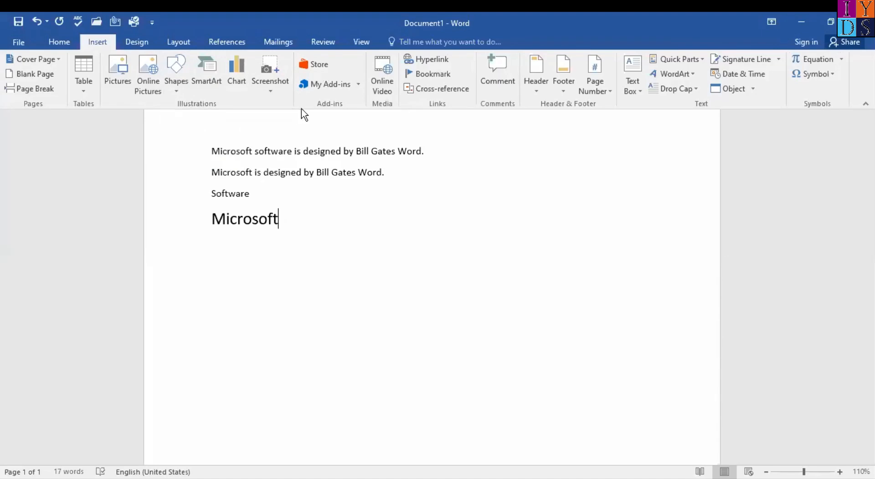
pyautogui.click(835, 78)
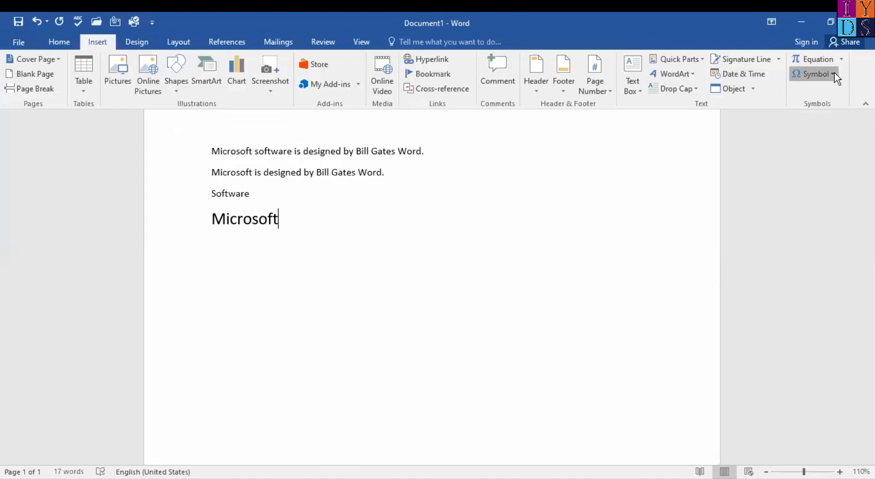
pyautogui.click(836, 77)
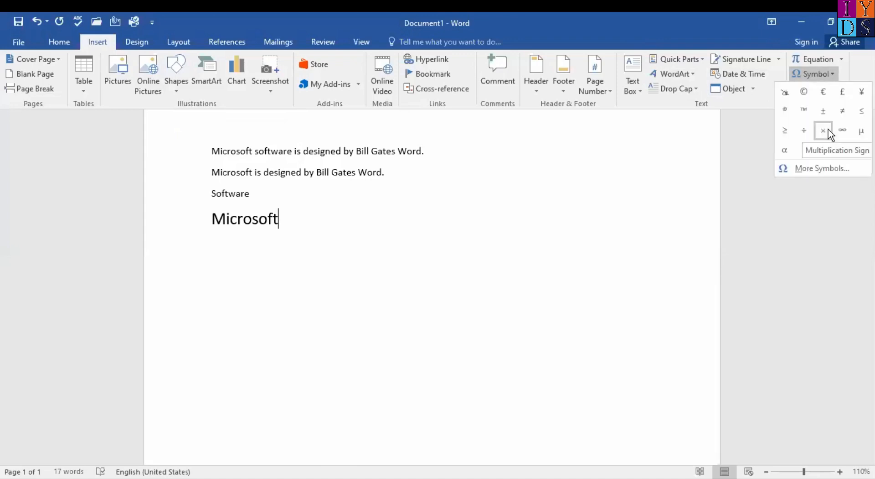
pyautogui.click(823, 168)
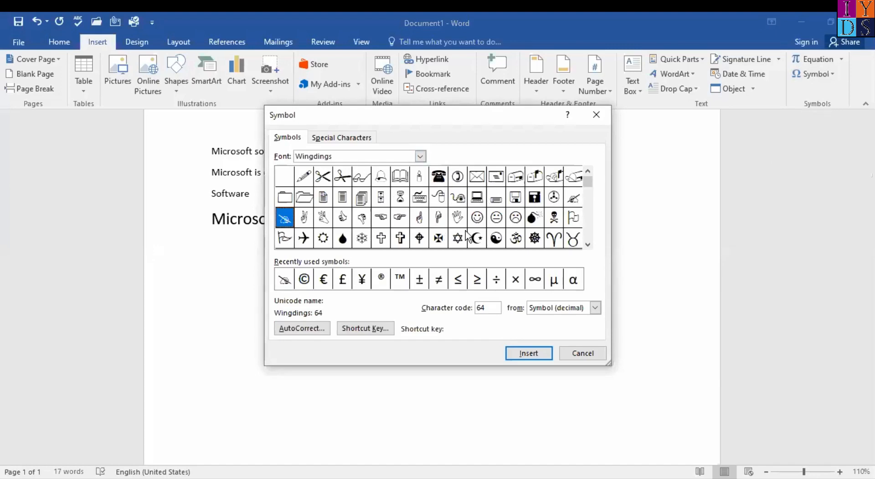
pyautogui.click(303, 283)
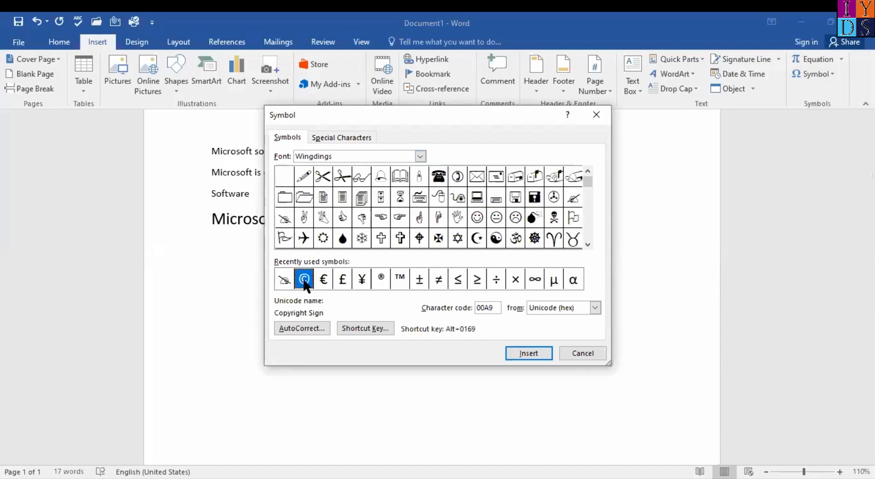
pyautogui.click(536, 355)
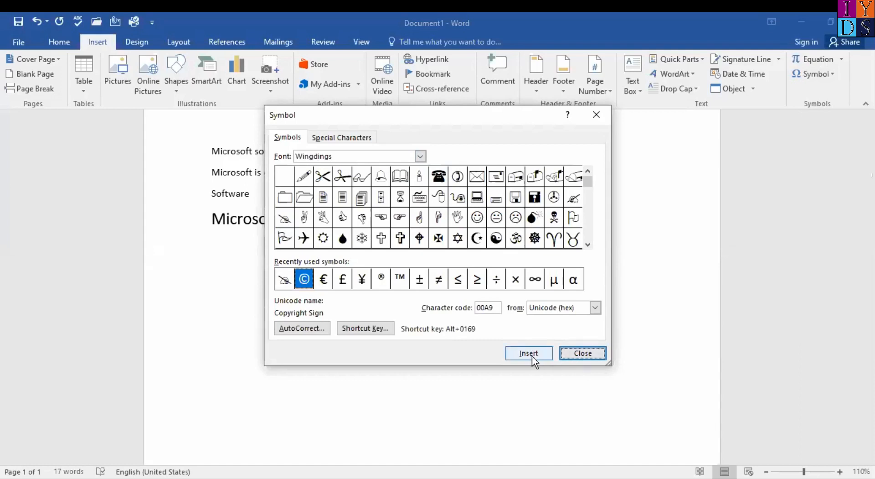
pyautogui.click(588, 354)
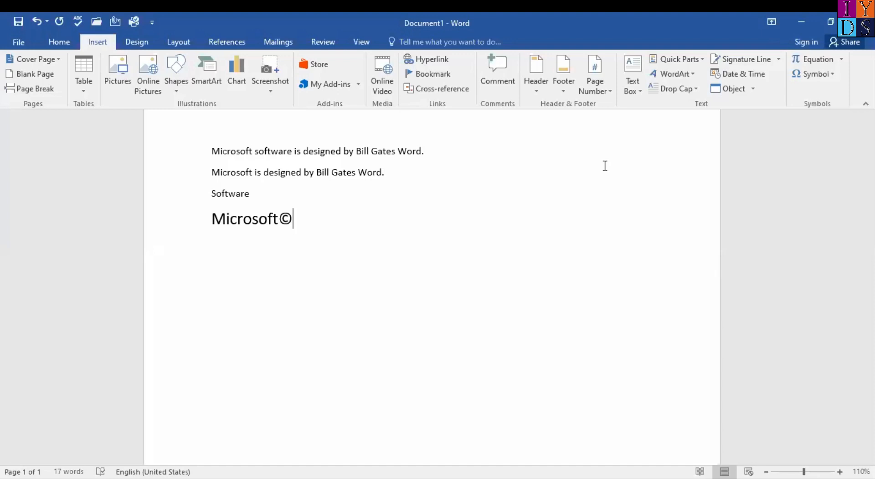
# Step: Set the font size of the word "Microsoft" on the last line to 72, excluding the copyright sign
pyautogui.doubleClick(217, 219)
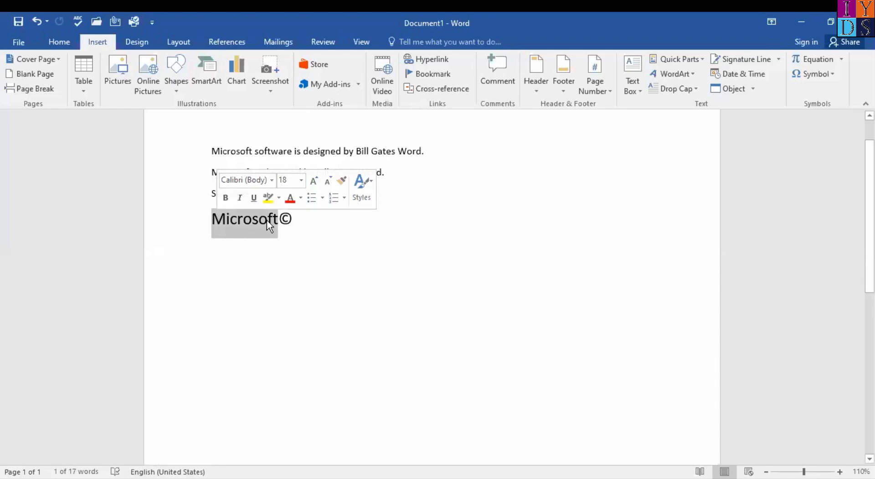
pyautogui.click(67, 42)
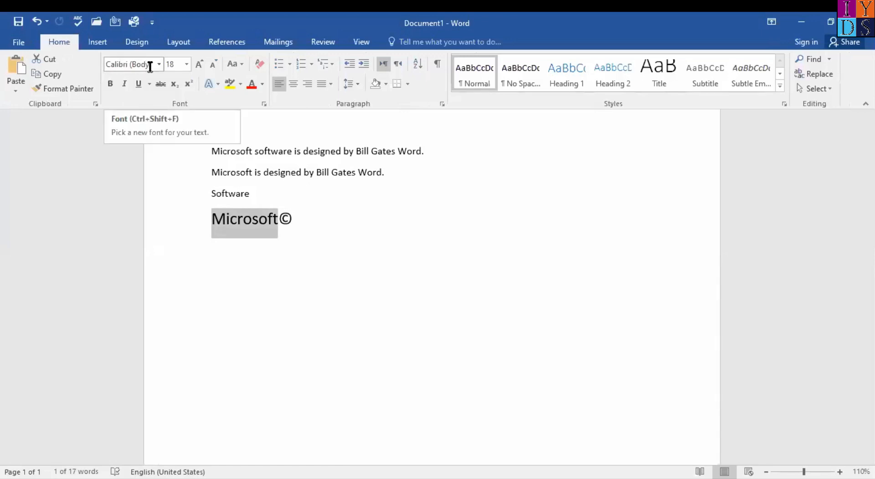
pyautogui.click(186, 65)
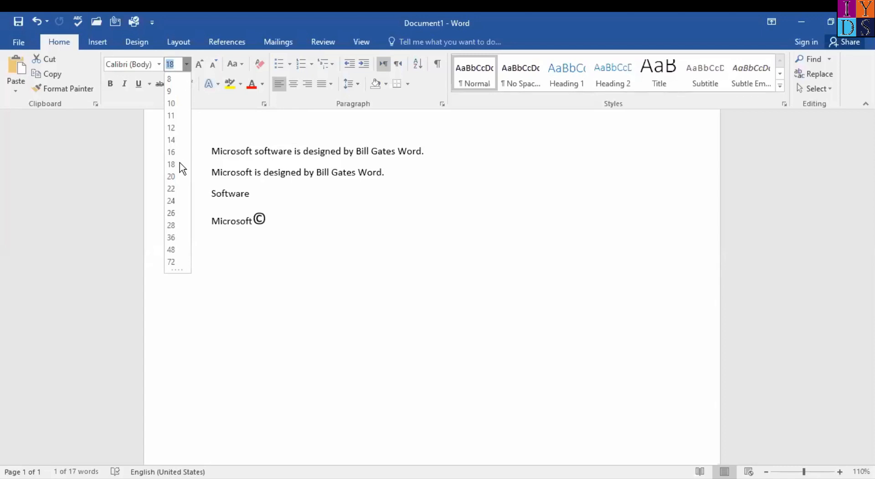
pyautogui.click(172, 260)
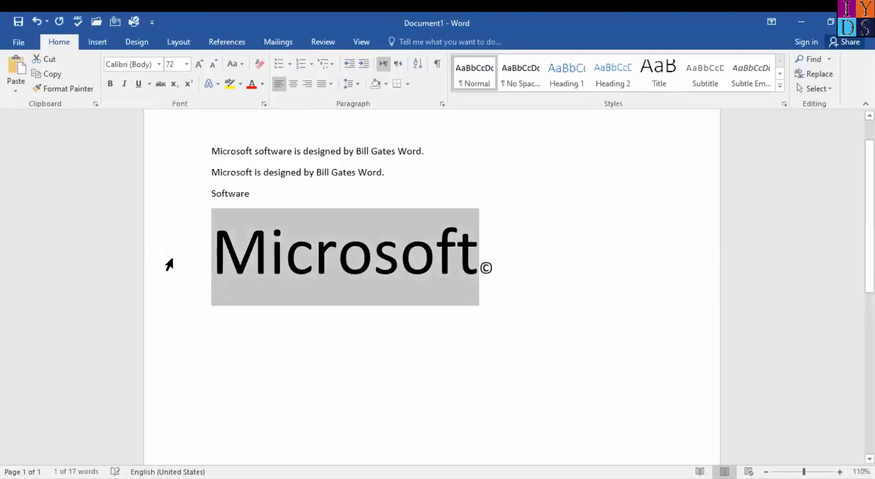
pyautogui.click(475, 258)
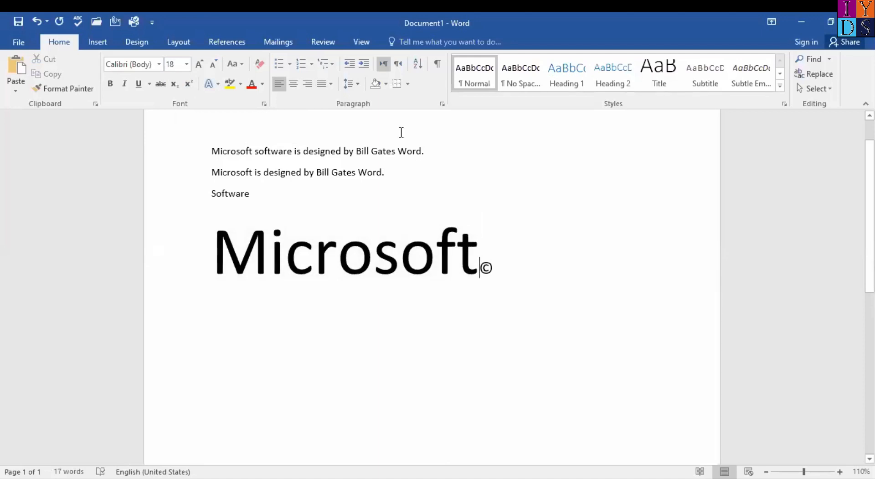
# Step: Set the font size of the entire last line, including the copyright sign, to 72
pyautogui.click(186, 64)
pyautogui.click(262, 256)
pyautogui.press('Home')
pyautogui.hotkey('shift', 'End')
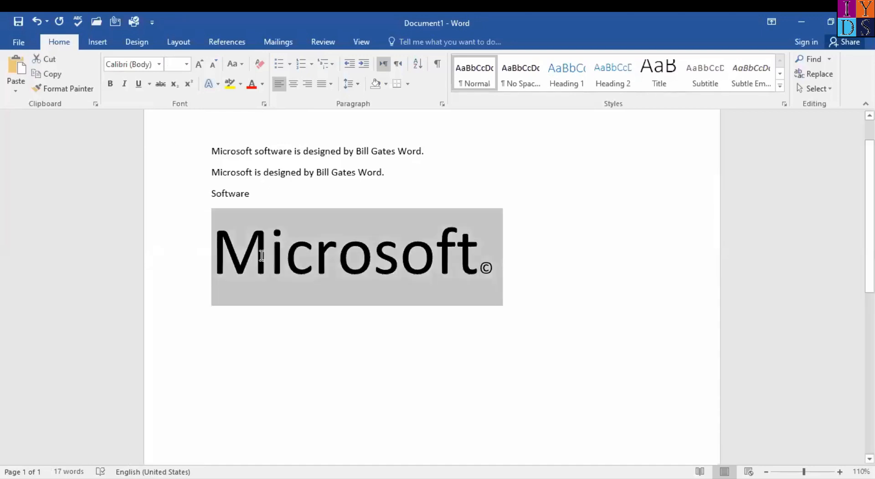
pyautogui.click(186, 59)
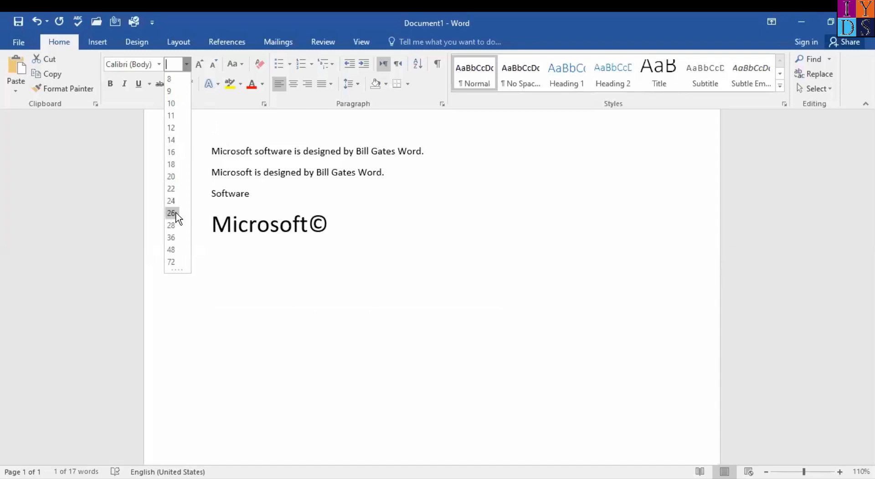
pyautogui.click(172, 261)
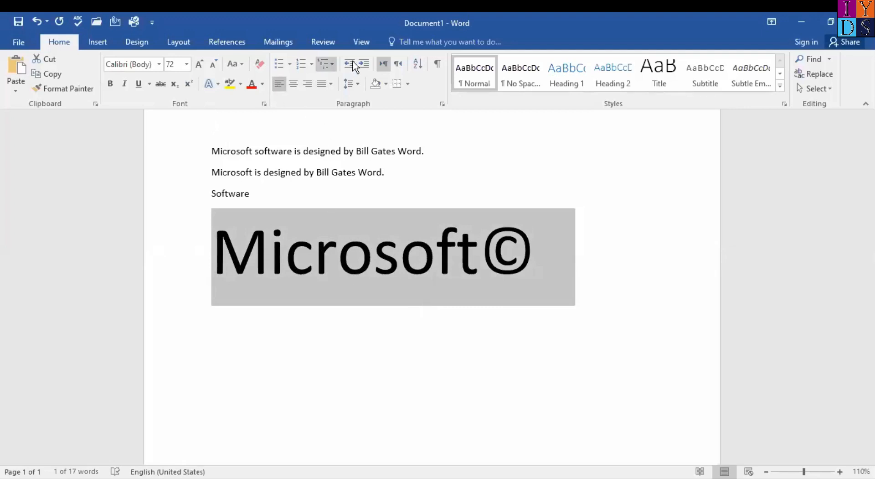
# Step: Increase the last line's font size stepwise to 90, and then decrease it stepwise to 48
pyautogui.click(199, 65)
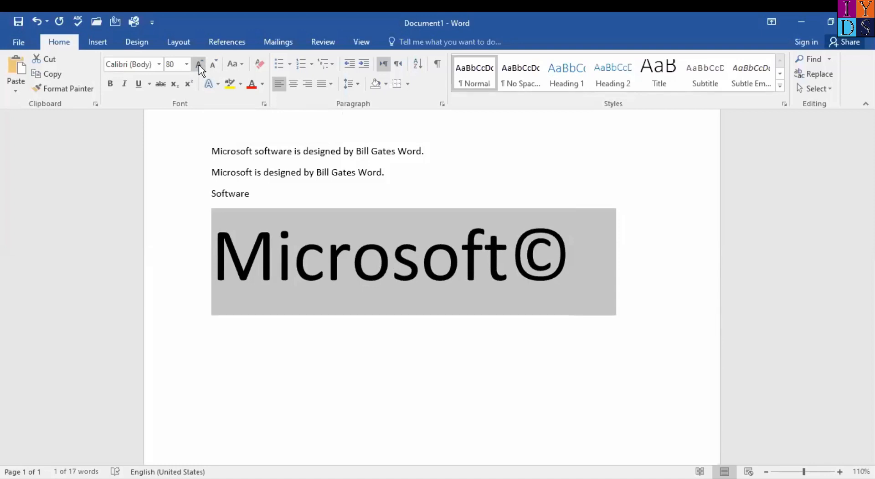
pyautogui.click(199, 64)
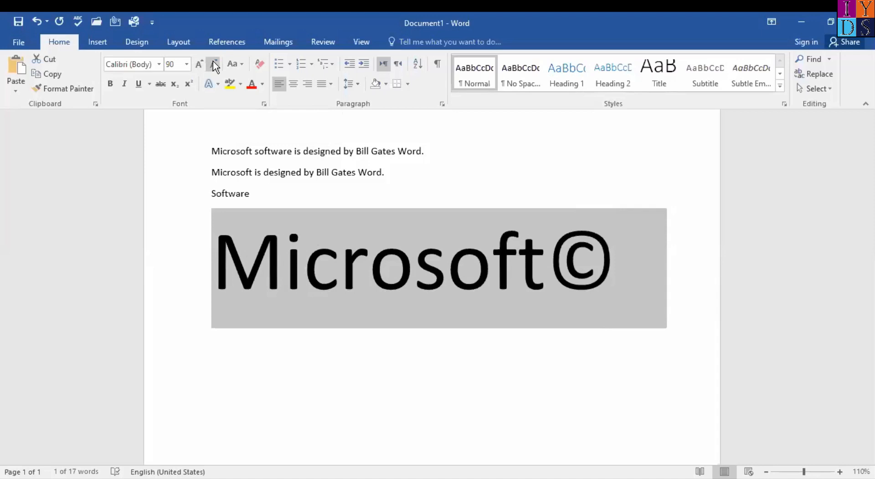
pyautogui.click(211, 64)
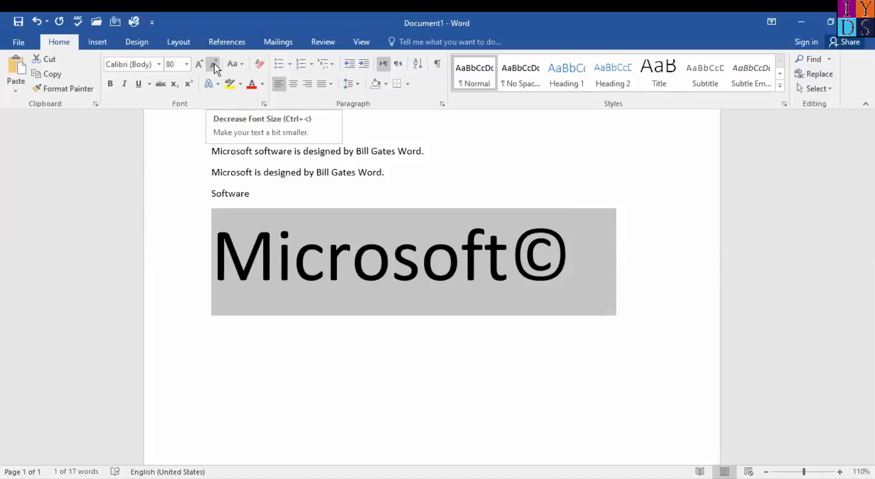
pyautogui.click(214, 68)
pyautogui.click(214, 68)
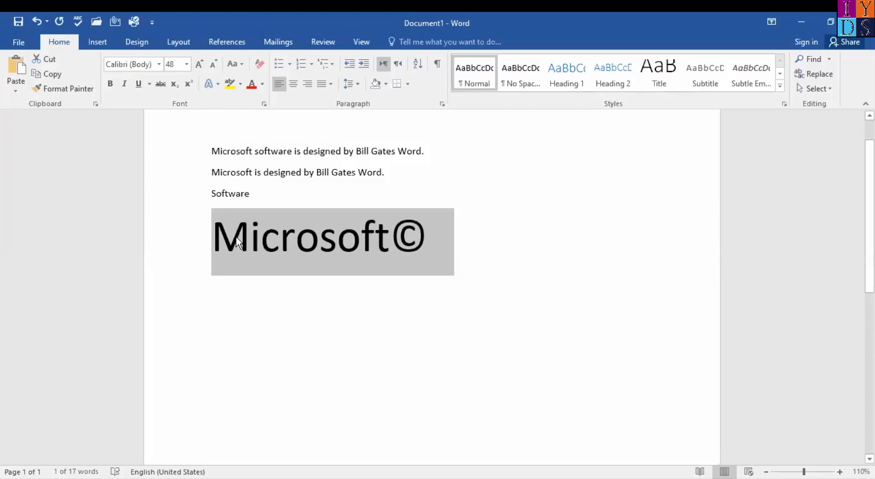
pyautogui.press('Left')
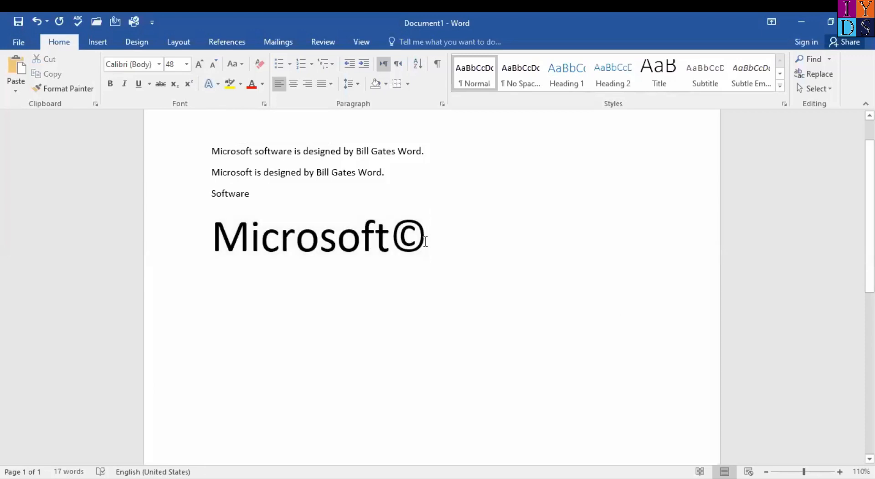
# Step: Change the font of the entire last line, including the copyright sign, to Algerian
pyautogui.tripleClick(425, 240)
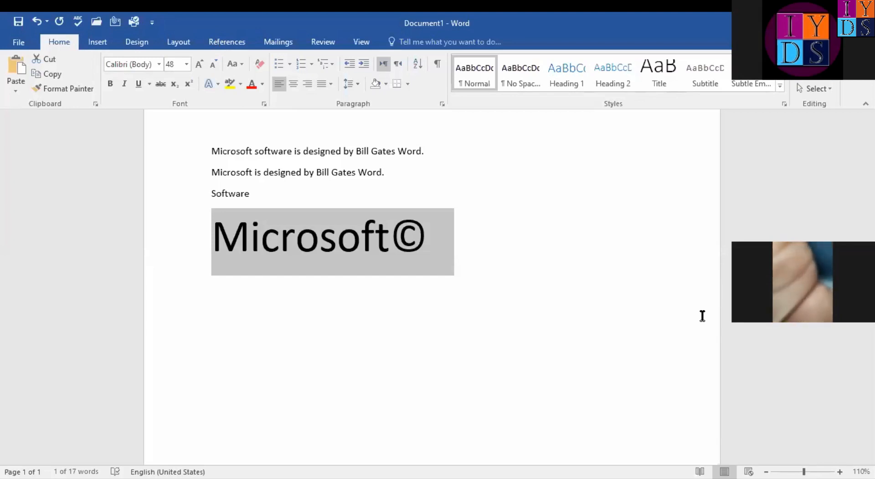
pyautogui.click(101, 42)
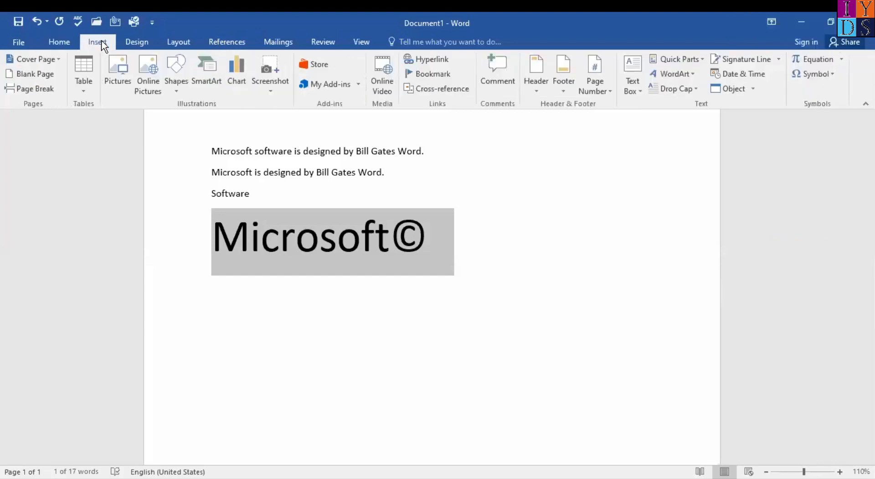
pyautogui.click(49, 42)
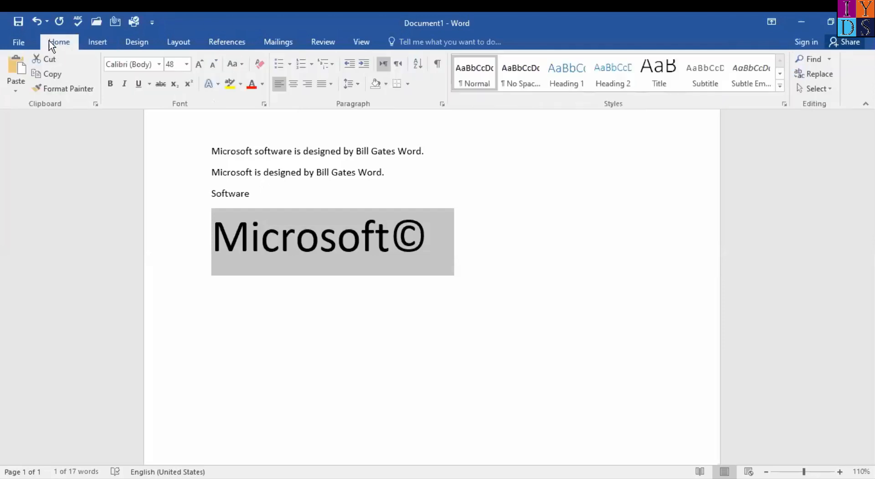
pyautogui.click(156, 64)
pyautogui.click(157, 65)
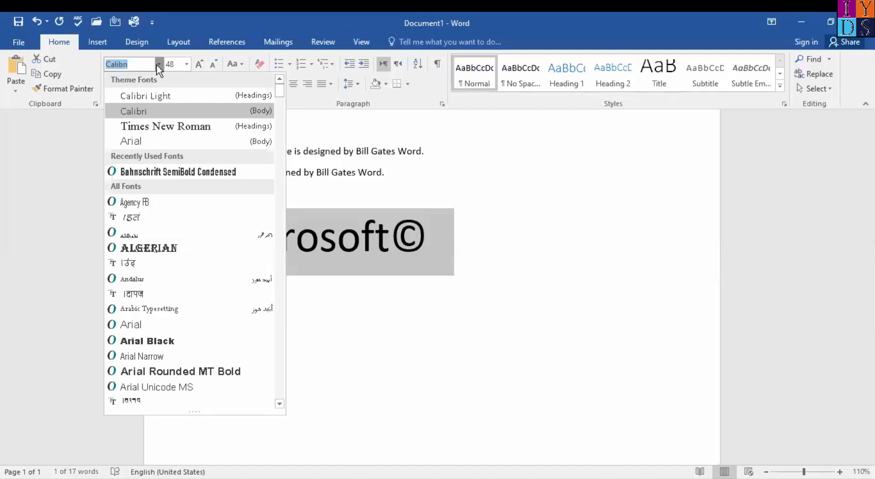
pyautogui.press('Down')
pyautogui.press('Down')
pyautogui.press('Down')
pyautogui.press('Down')
pyautogui.press('Down')
pyautogui.press('Down')
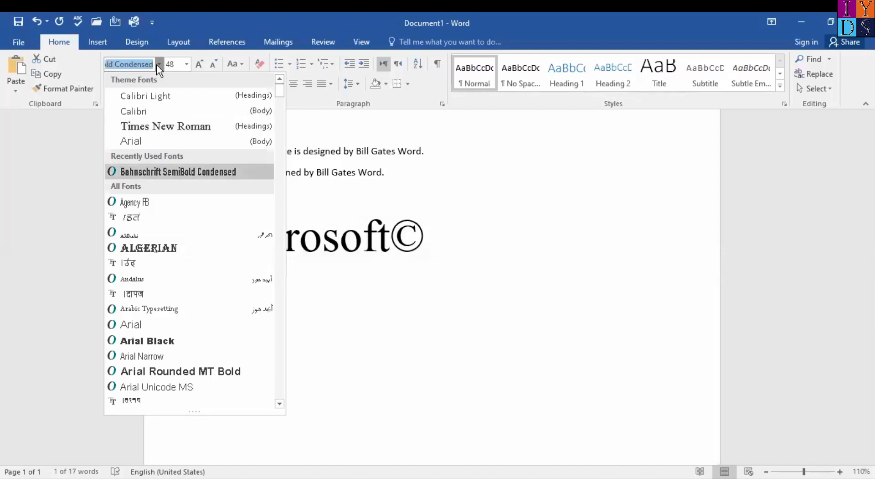
pyautogui.press('Down')
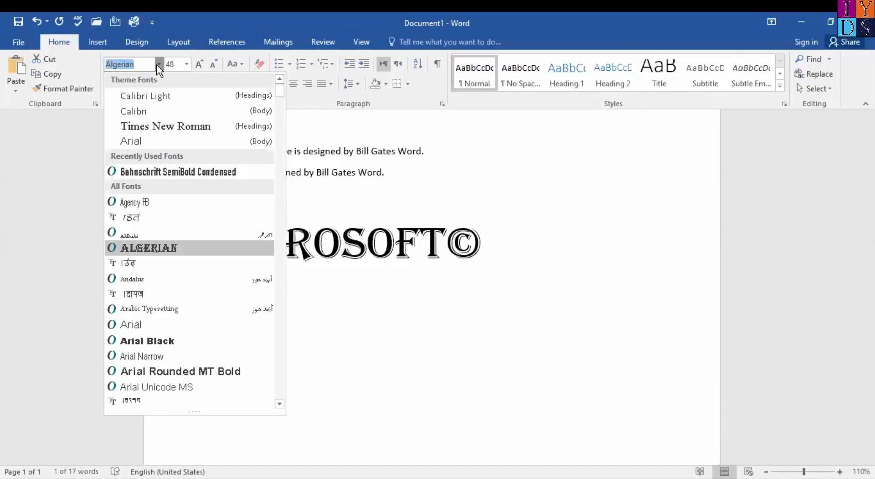
pyautogui.click(156, 64)
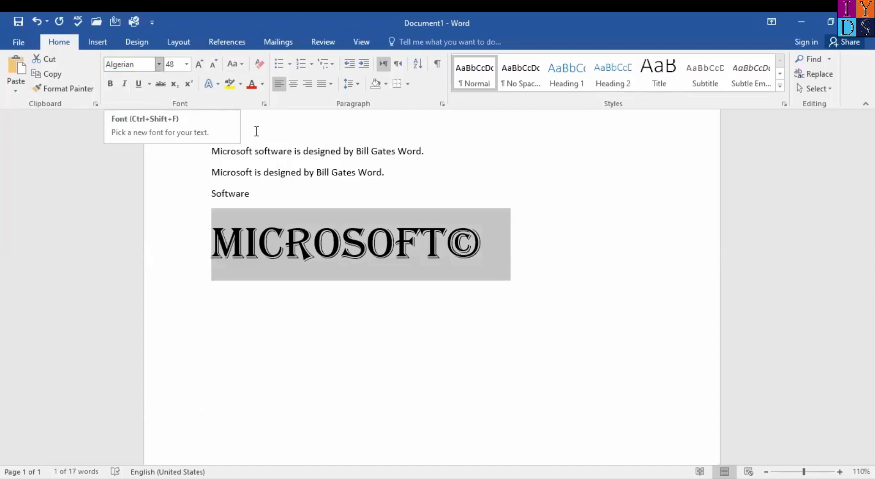
pyautogui.click(281, 239)
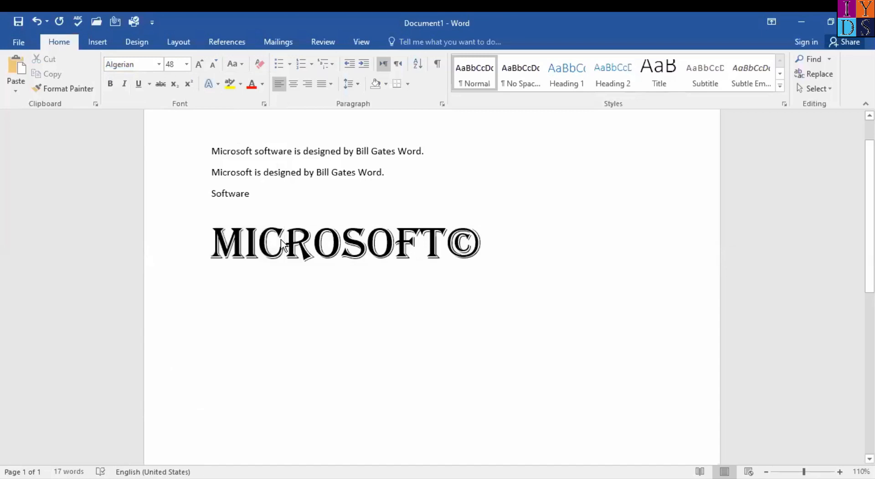
# Step: Practise selecting and deselecting the whole last line, placing the text cursor at its start and end
pyautogui.doubleClick(280, 239)
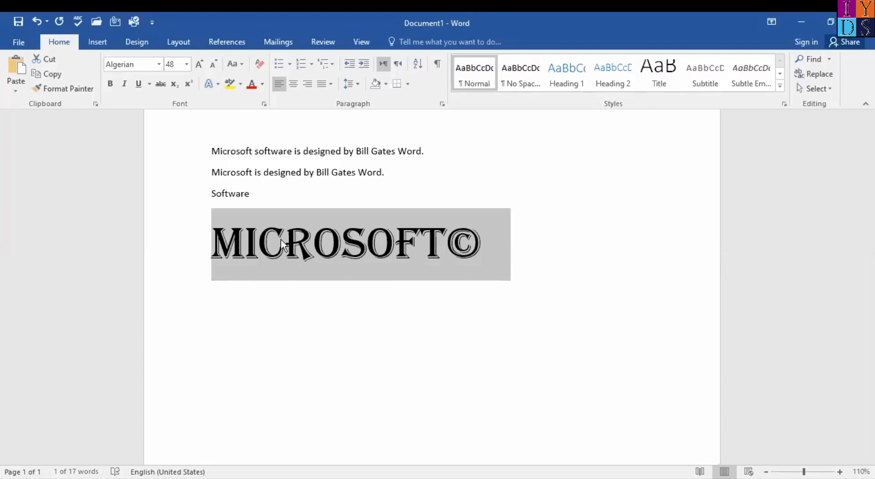
pyautogui.click(352, 247)
pyautogui.click(223, 243)
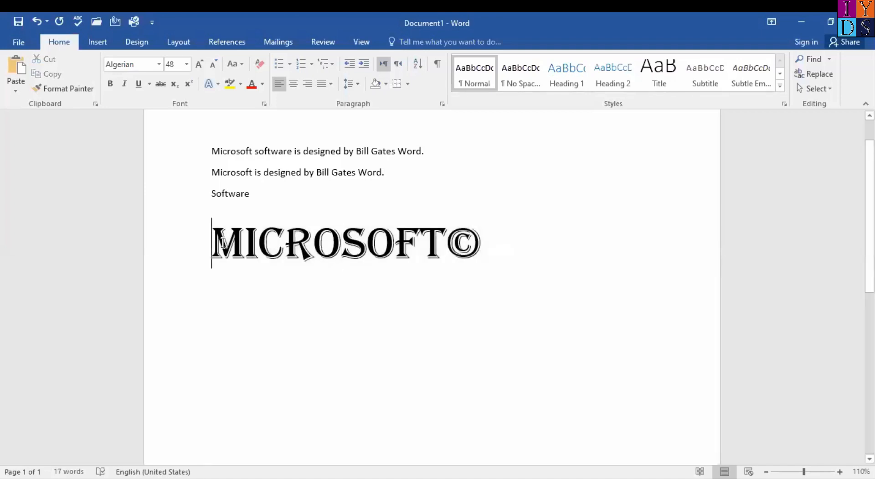
pyautogui.tripleClick(477, 253)
pyautogui.click(416, 246)
pyautogui.tripleClick(216, 237)
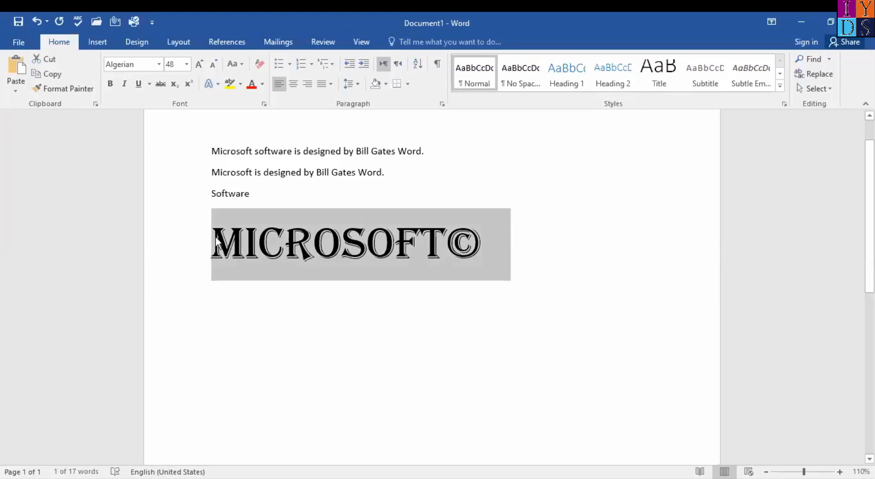
pyautogui.press('Right')
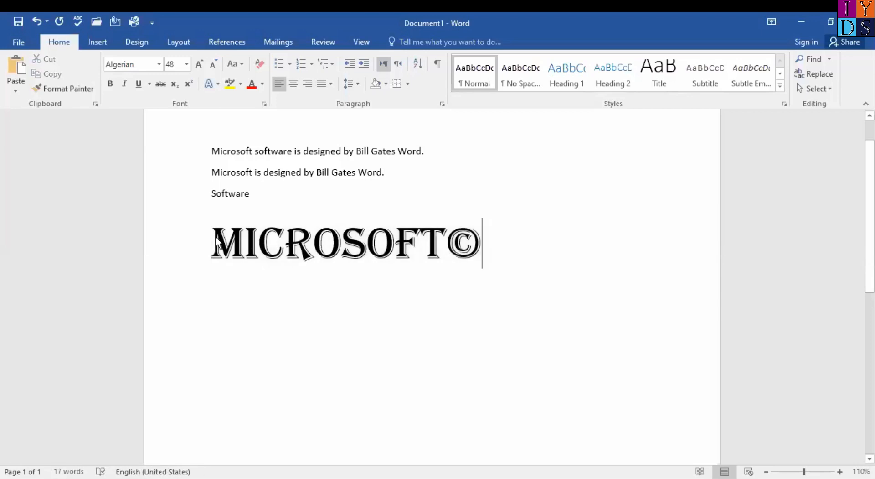
pyautogui.tripleClick(215, 237)
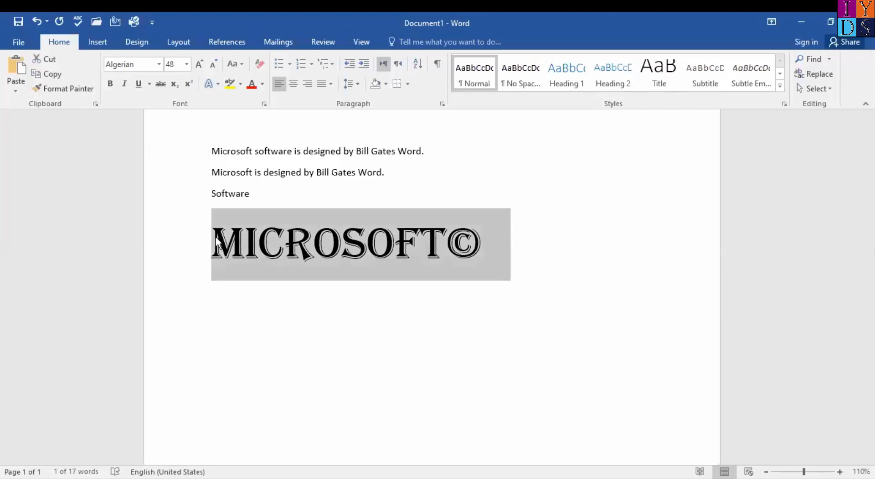
pyautogui.press('Right')
pyautogui.press('Up')
pyautogui.press('Home')
pyautogui.hotkey('shift', 'End')
pyautogui.press('Down')
pyautogui.press('Home')
# Step: Set the font color of the entire last line to a dark green from the standard hexagon palette in More Colors
pyautogui.tripleClick(215, 236)
pyautogui.click(263, 84)
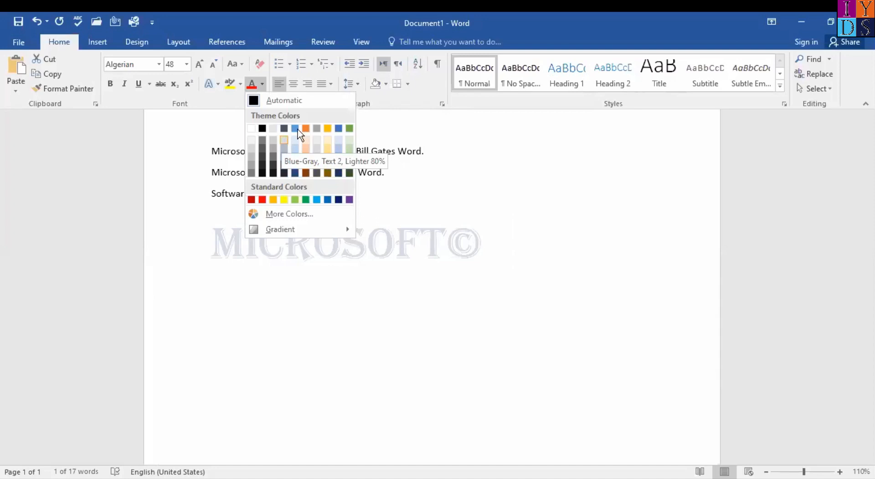
pyautogui.click(314, 221)
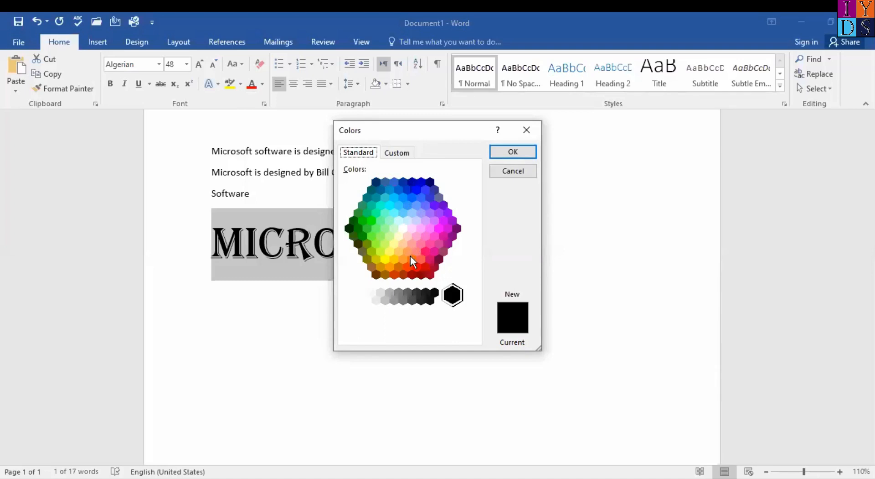
pyautogui.click(412, 182)
pyautogui.click(406, 221)
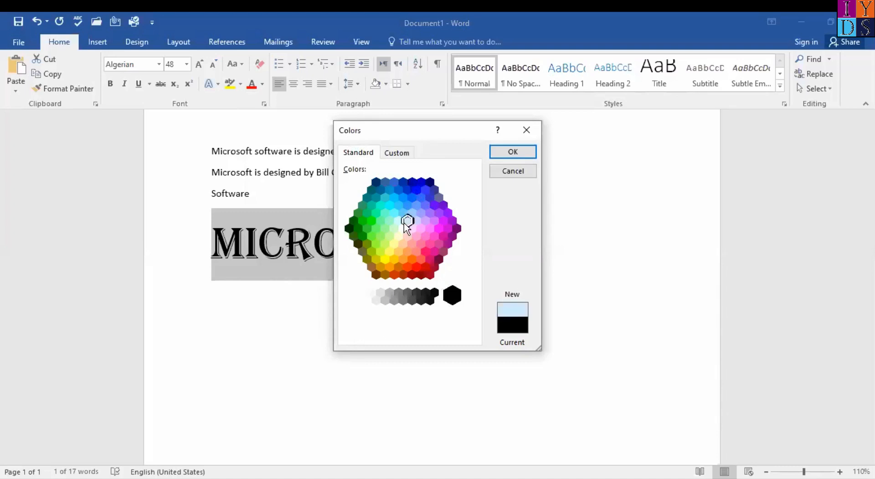
pyautogui.click(372, 236)
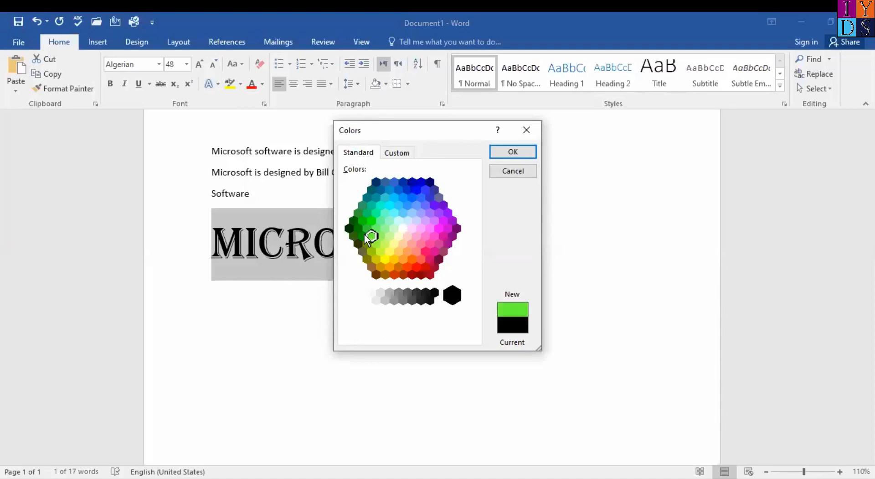
pyautogui.click(362, 235)
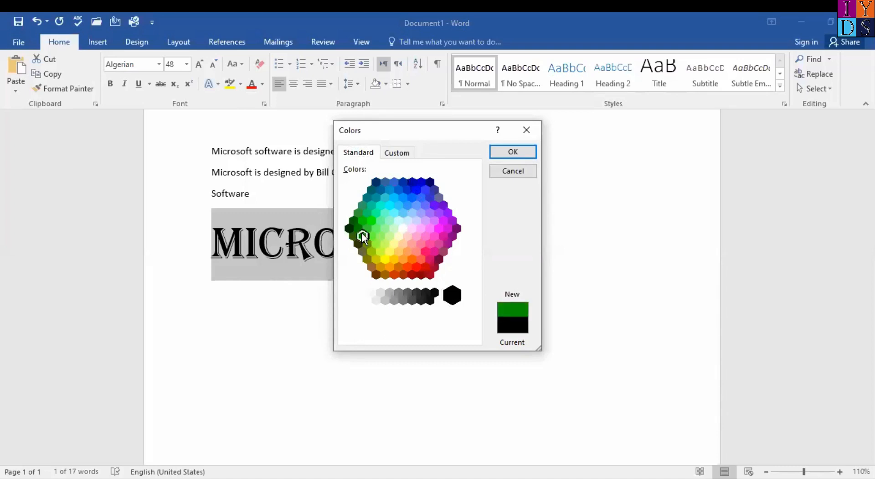
pyautogui.click(502, 154)
pyautogui.click(435, 239)
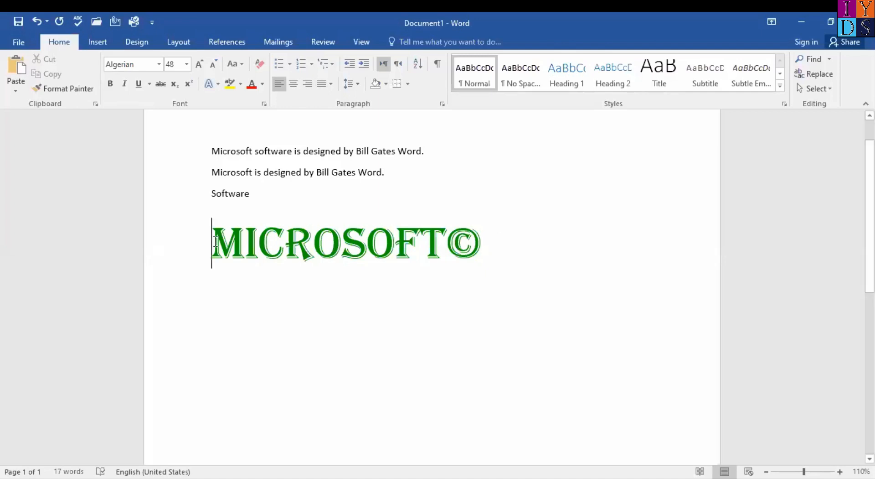
# Step: Make the entire last line bold, including the copyright sign, and deselect it
pyautogui.click(484, 247)
pyautogui.doubleClick(485, 246)
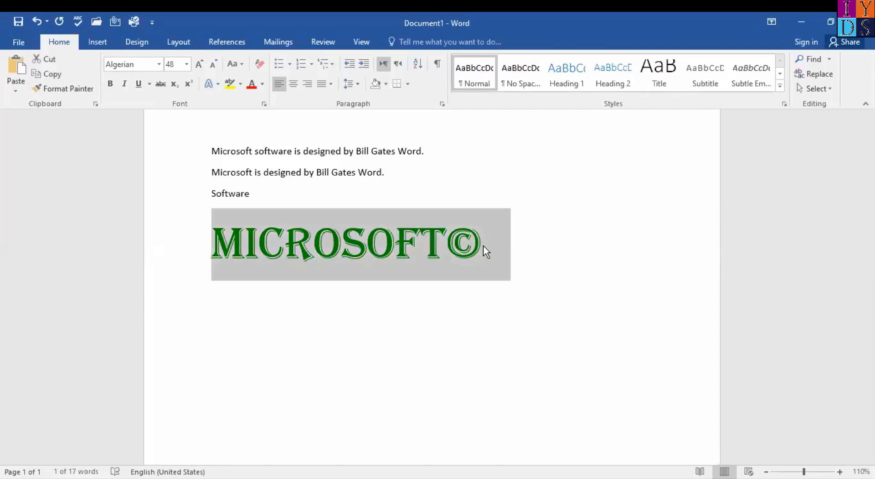
pyautogui.scroll(-1, 444, 292)
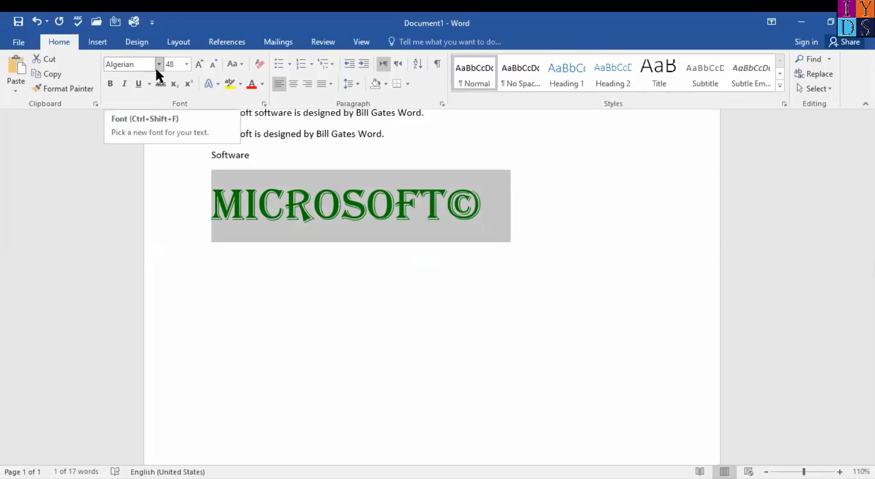
pyautogui.click(110, 84)
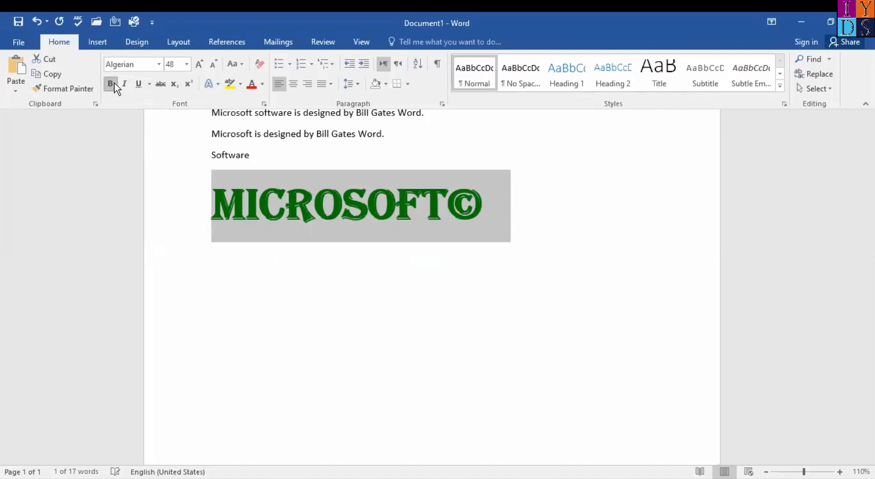
pyautogui.click(447, 211)
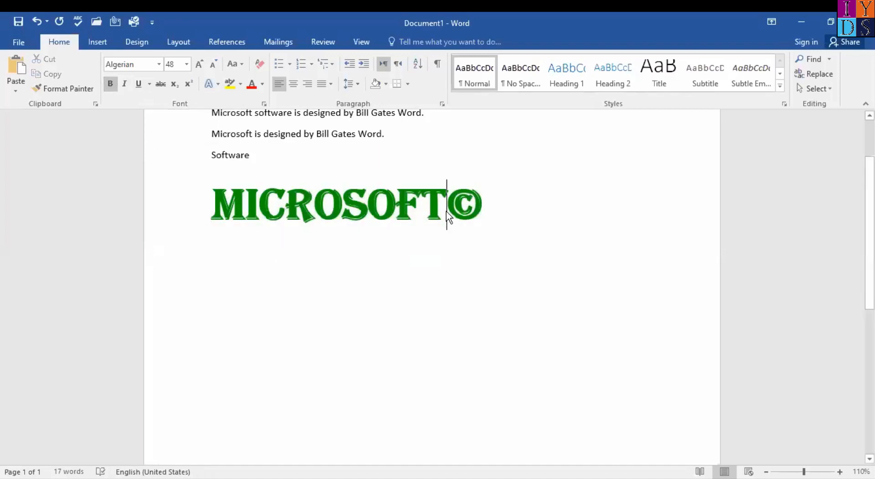
# Step: Italicize the entire last line, including the copyright sign, and leave the line selected
pyautogui.click(218, 199)
pyautogui.doubleClick(218, 199)
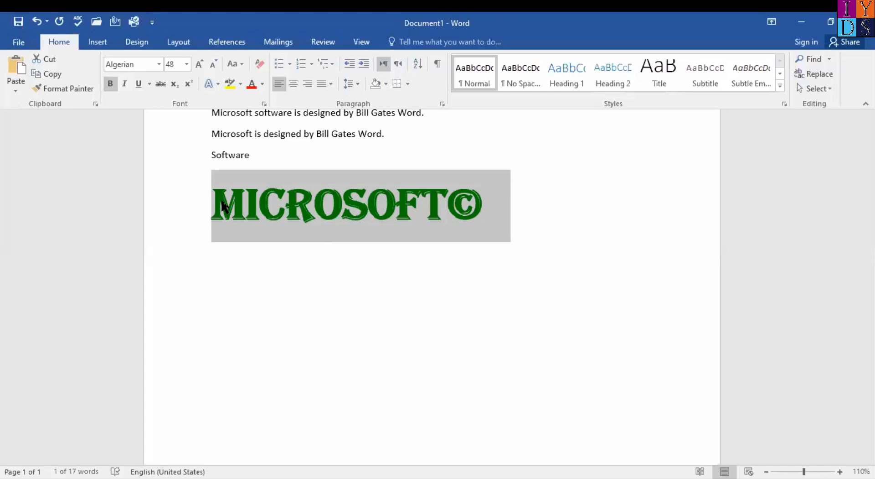
pyautogui.click(125, 84)
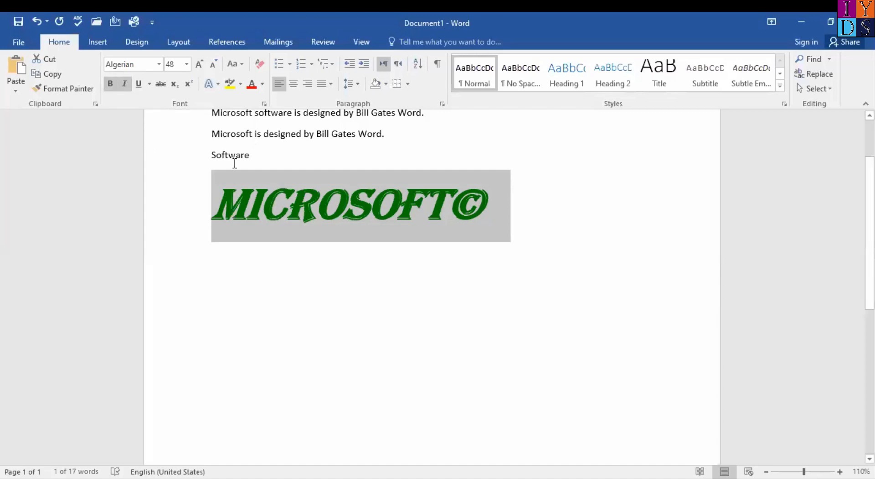
pyautogui.click(224, 209)
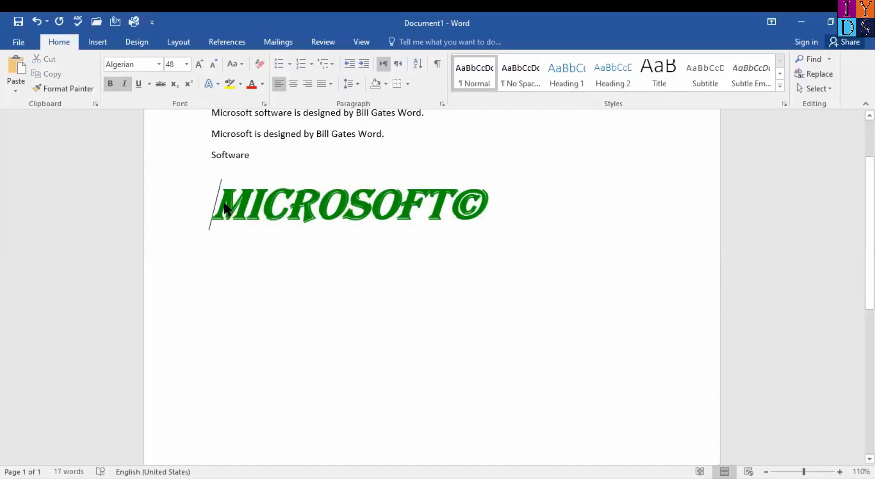
pyautogui.doubleClick(224, 209)
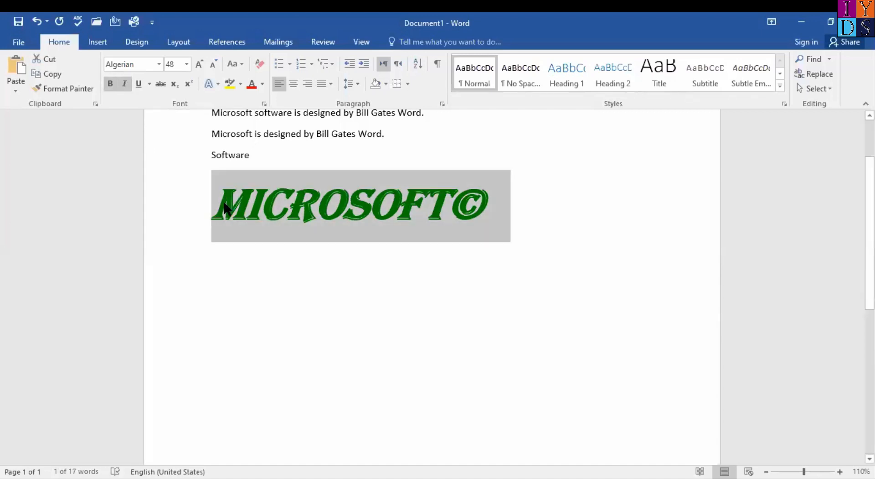
# Step: Underline the entire last line, including the copyright sign, and deselect it
pyautogui.click(225, 208)
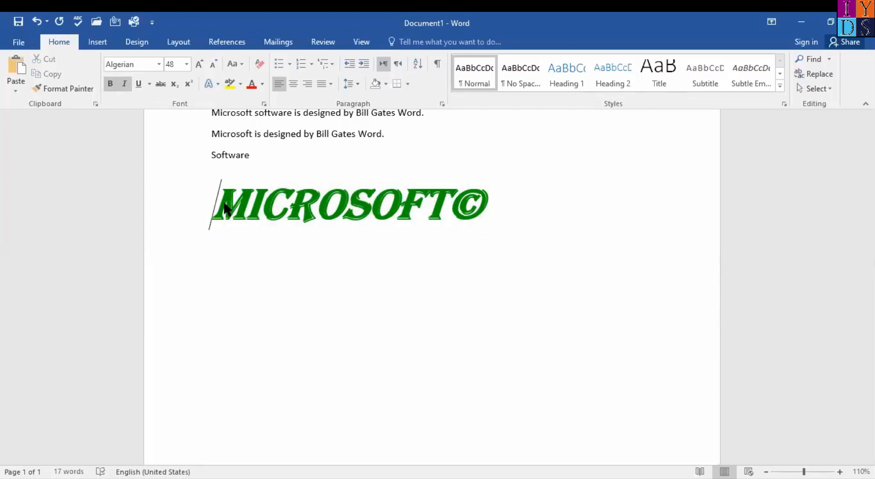
pyautogui.doubleClick(224, 209)
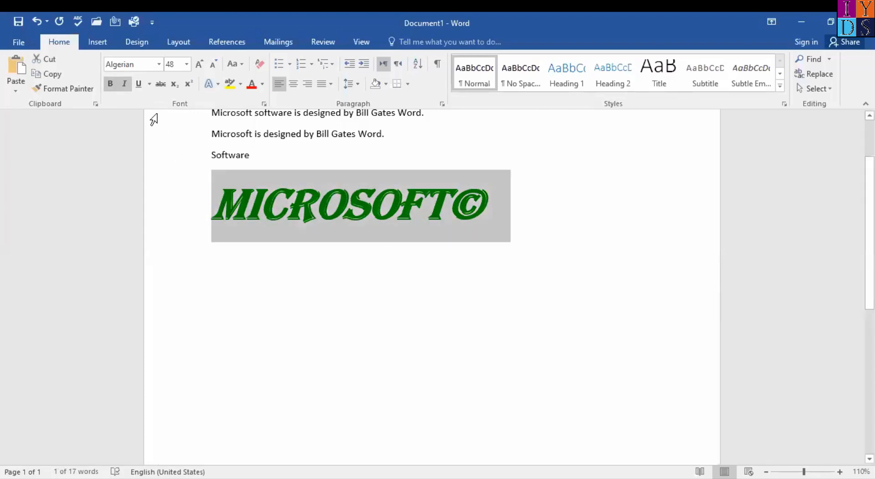
pyautogui.click(138, 83)
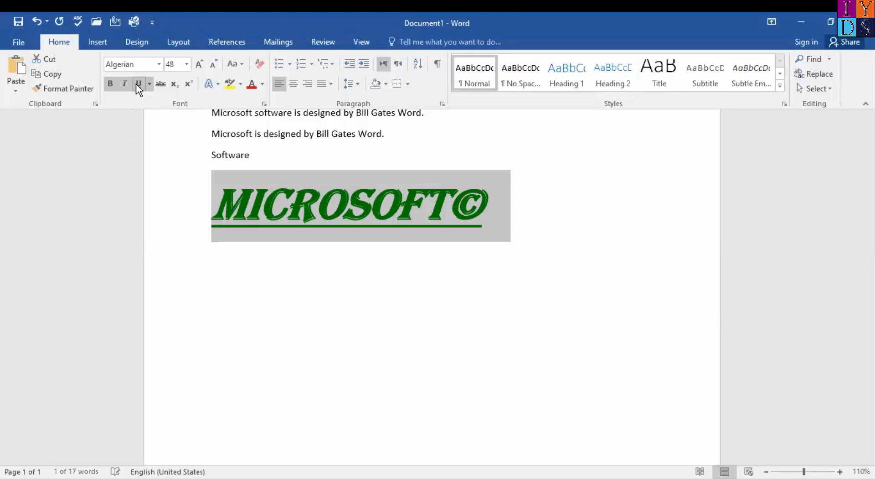
pyautogui.click(485, 220)
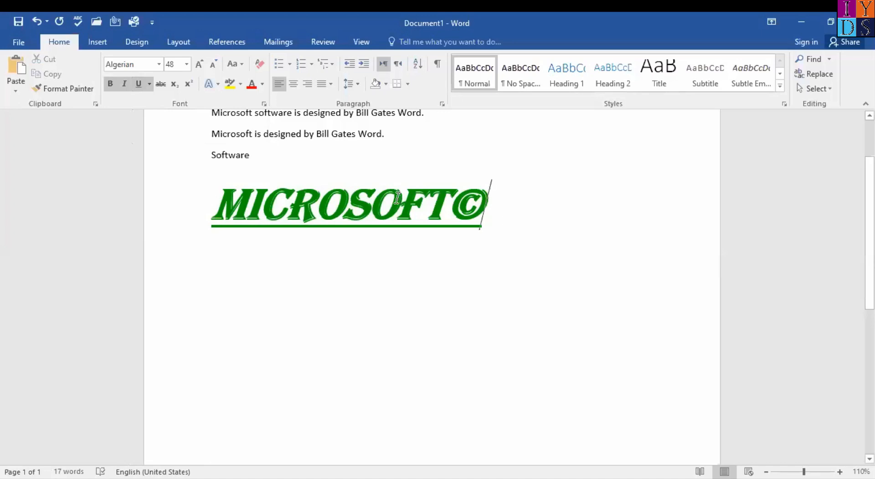
# Step: Undo the underline, italic and bold formatting of the last line, and deselect it
pyautogui.click(37, 21)
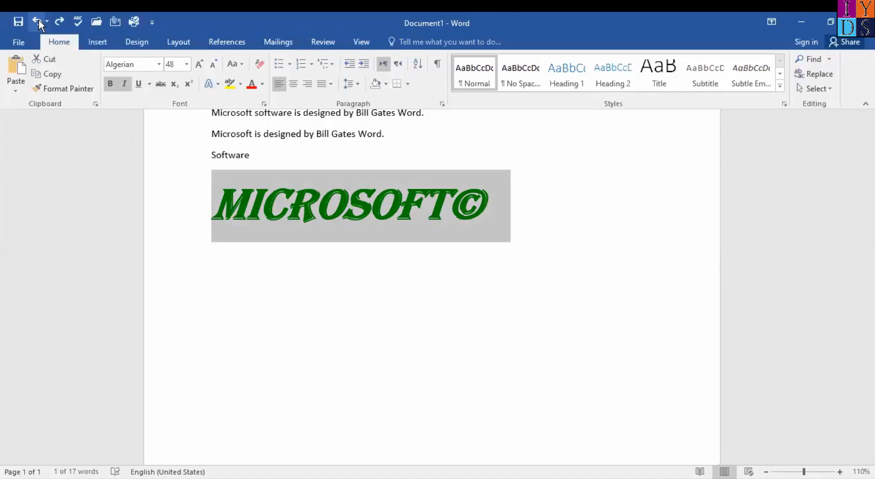
pyautogui.click(38, 20)
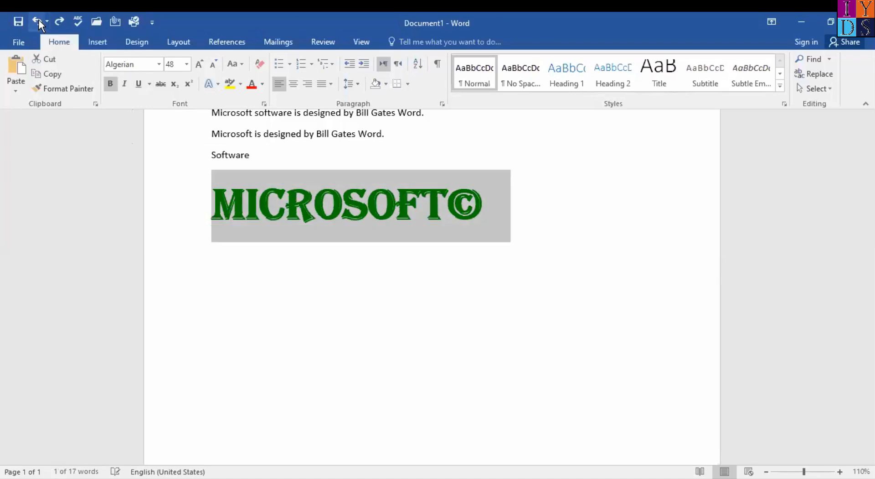
pyautogui.click(38, 20)
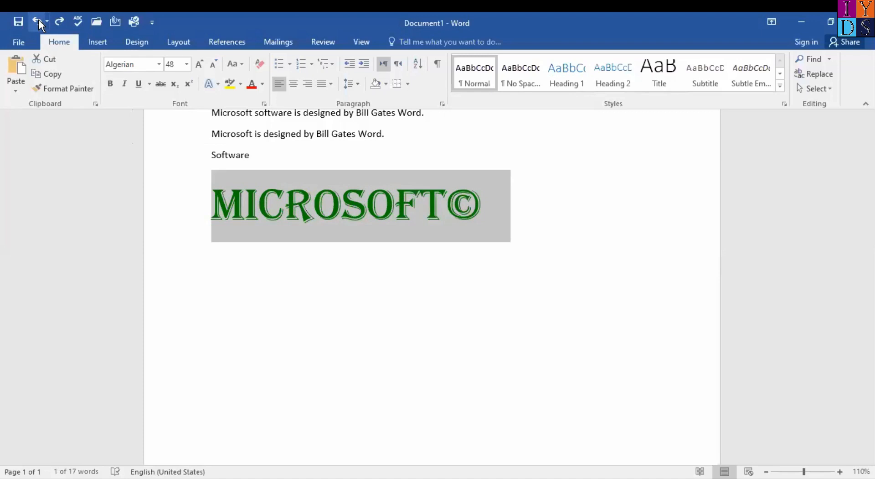
pyautogui.click(479, 204)
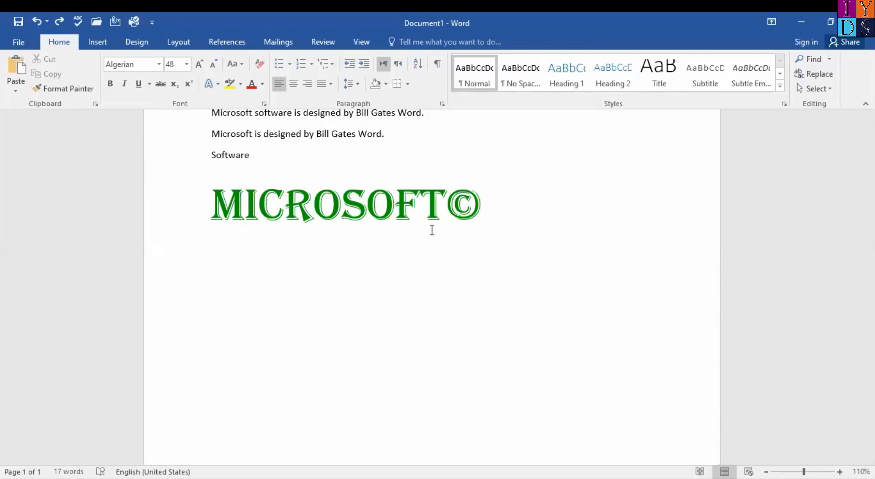
# Step: Change the case of "Bill Gates" in the first line to UPPERCASE
pyautogui.scroll(3, 351, 191)
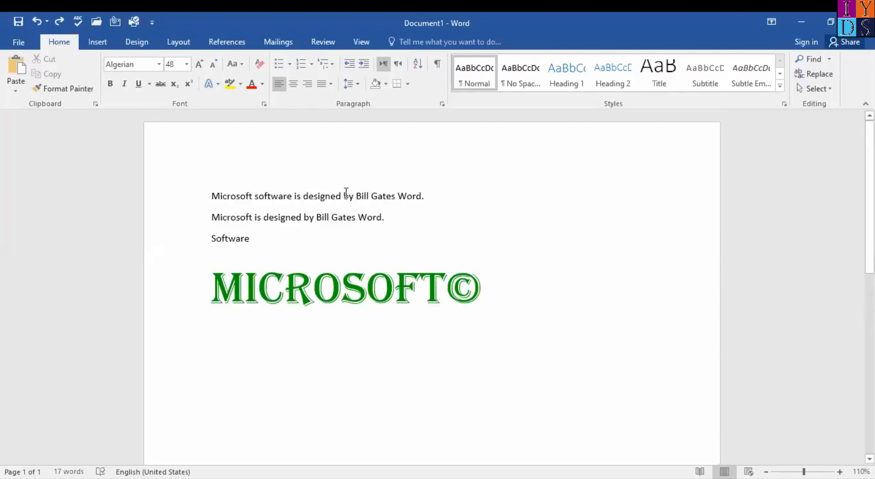
pyautogui.click(355, 196)
pyautogui.keyDown('shift'); pyautogui.click(396, 196); pyautogui.keyUp('shift')
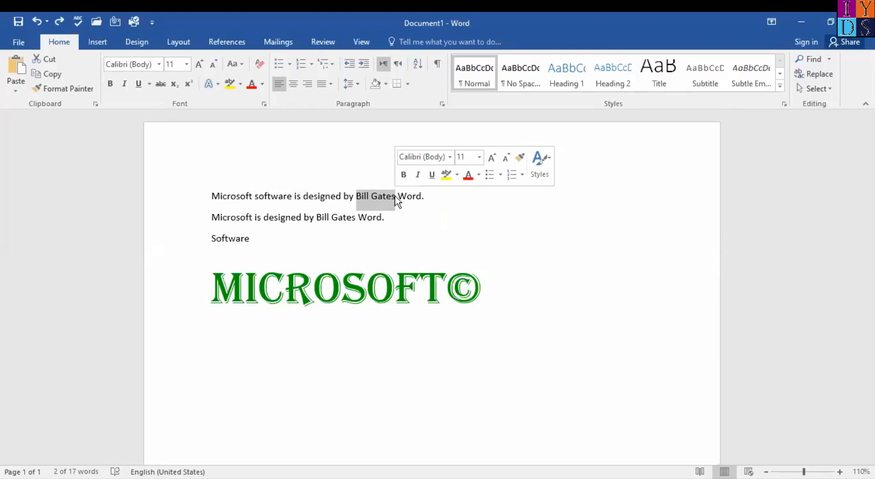
pyautogui.click(245, 64)
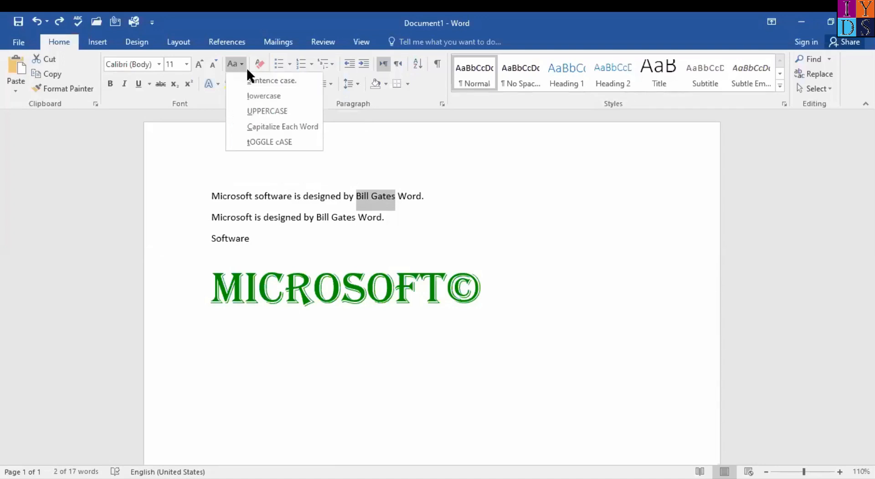
pyautogui.click(292, 111)
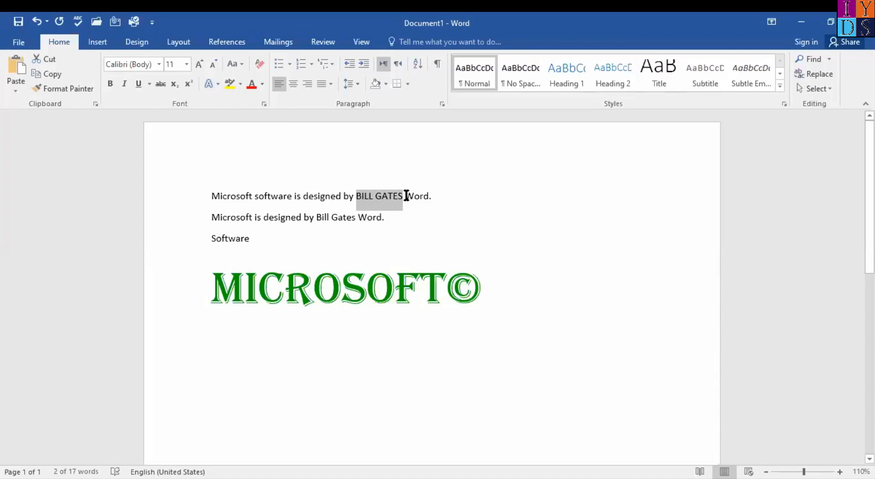
# Step: Make "BILL GATES" in the first line bold and deselect it
pyautogui.hotkey('ctrl', 'b')
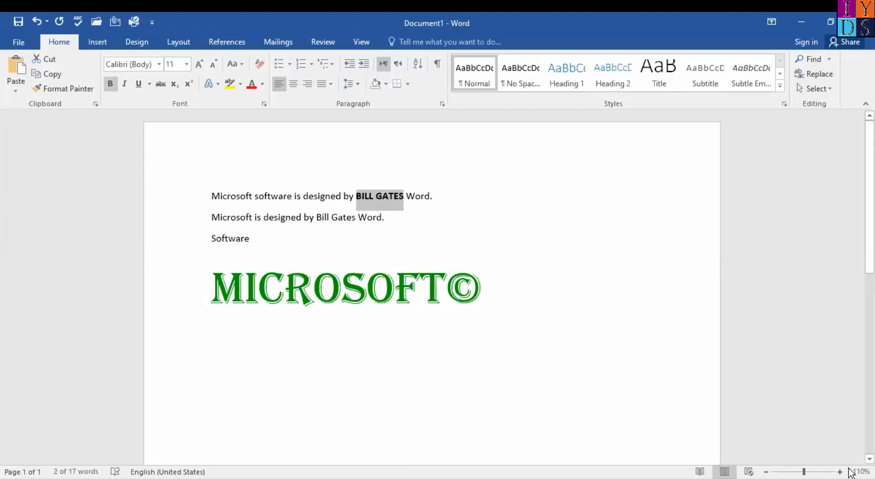
pyautogui.scroll(4, 432, 287)
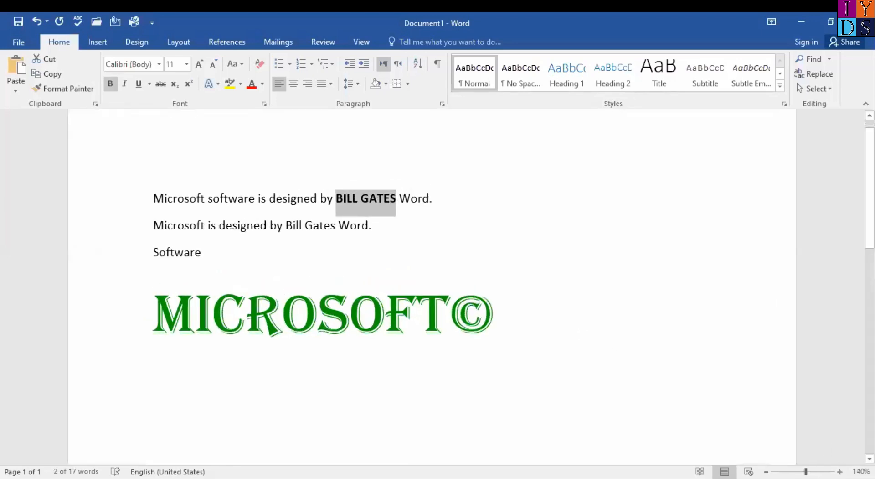
pyautogui.scroll(1, 433, 287)
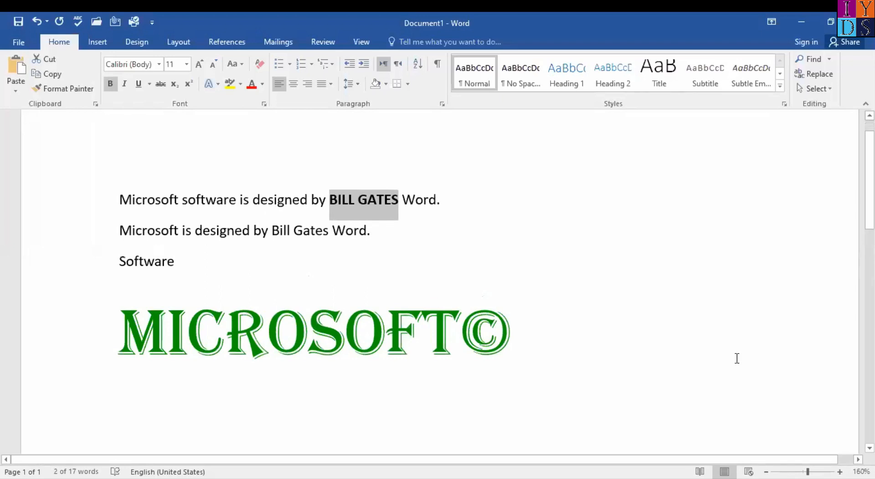
pyautogui.click(341, 196)
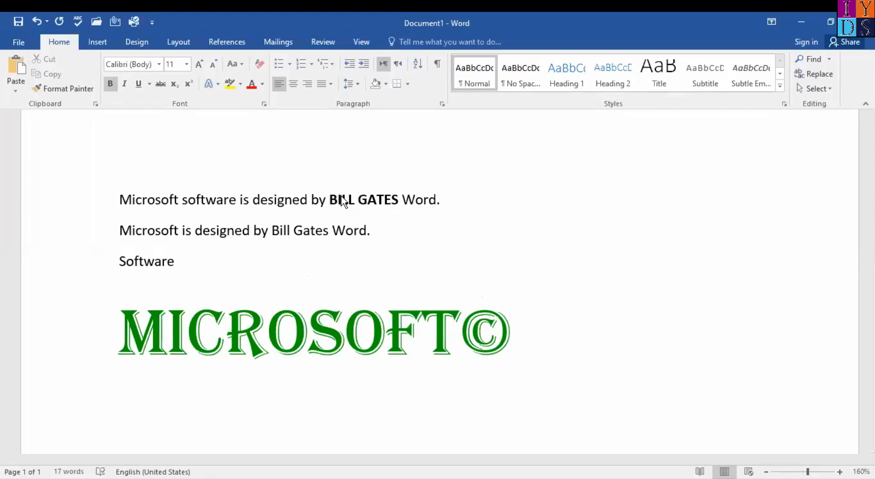
pyautogui.click(341, 196)
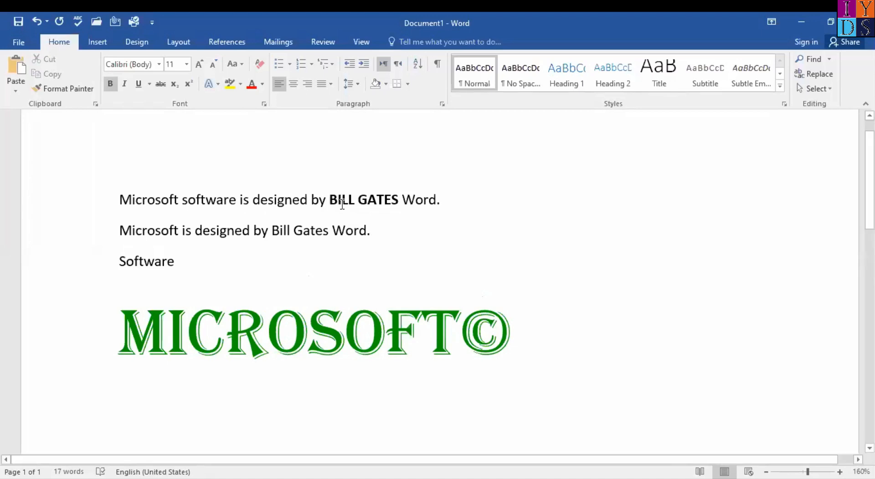
# Step: Practise selecting "BILL GATES" in the first line letter by letter, starting from the text cursor before the B
pyautogui.click(330, 199)
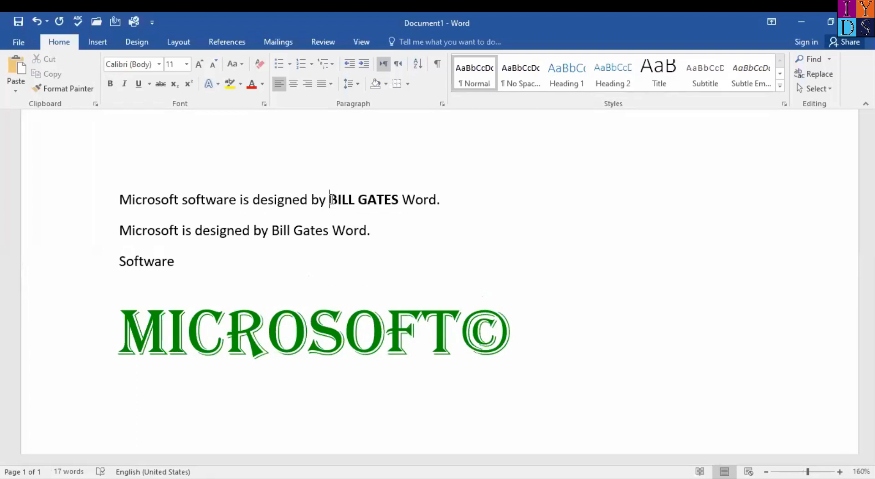
pyautogui.press('Left')
pyautogui.press('Right')
pyautogui.hotkey('shift', 'Right')
pyautogui.hotkey('shift', 'Right')
pyautogui.hotkey('shift', 'Right')
pyautogui.hotkey('shift', 'Right')
pyautogui.press('Left')
pyautogui.press('Left')
pyautogui.press('Right')
pyautogui.hotkey('shift', 'Right')
pyautogui.hotkey('shift', 'Right')
pyautogui.hotkey('shift', 'Right')
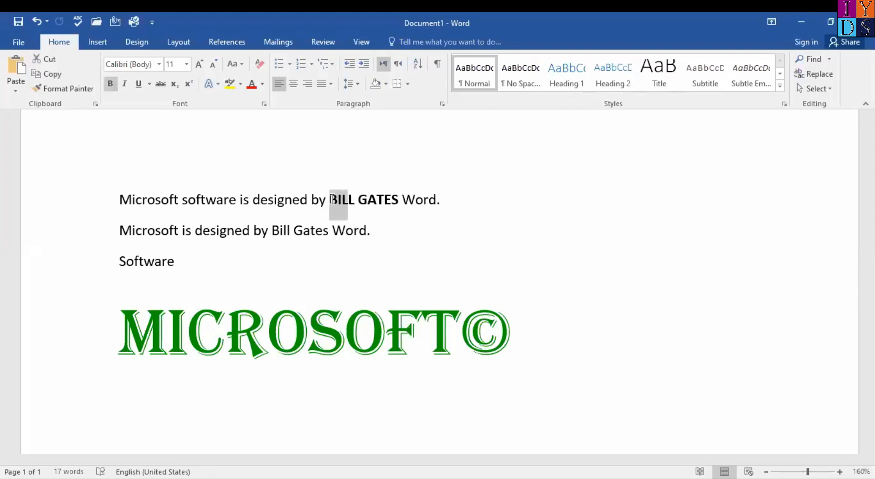
pyautogui.hotkey('shift', 'Right')
pyautogui.hotkey('shift', 'Right')
pyautogui.hotkey('shift', 'Right')
pyautogui.hotkey('shift', 'Right')
pyautogui.hotkey('shift', 'Right')
pyautogui.hotkey('shift', 'Right')
pyautogui.hotkey('shift', 'Right')
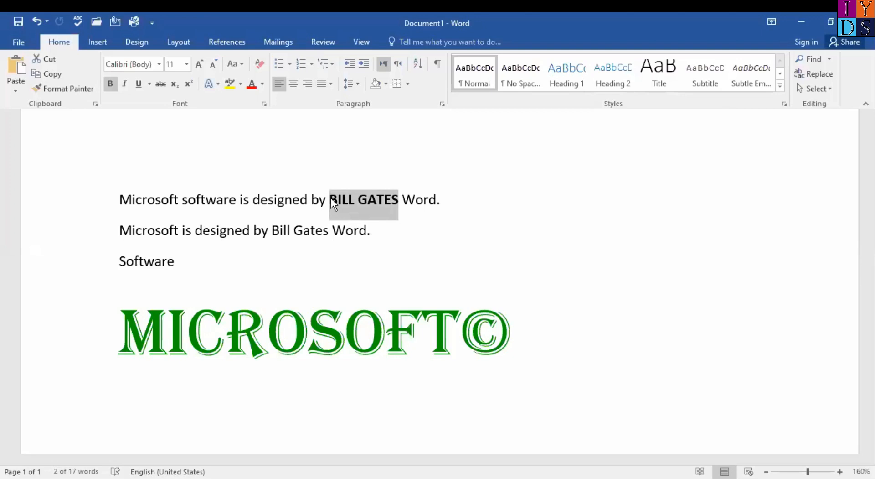
# Step: Undo the bold formatting of "BILL GATES" and highlight the two words in yellow
pyautogui.hotkey('ctrl', 'z')
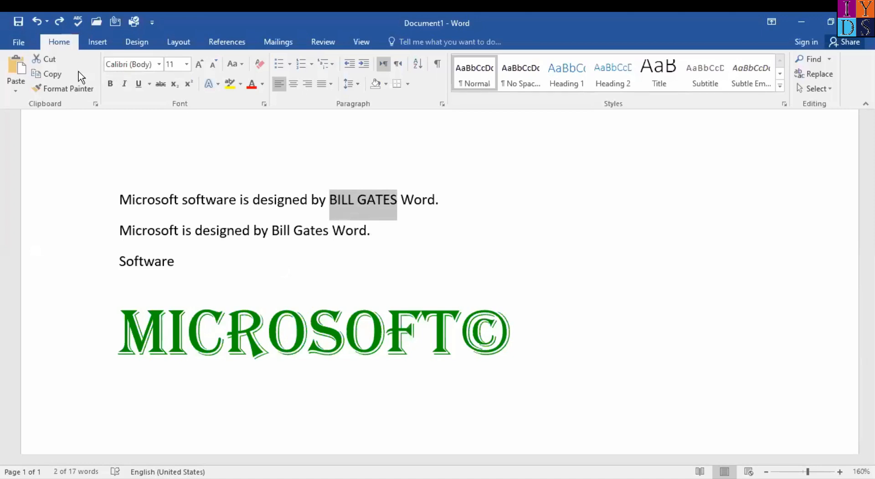
pyautogui.click(241, 84)
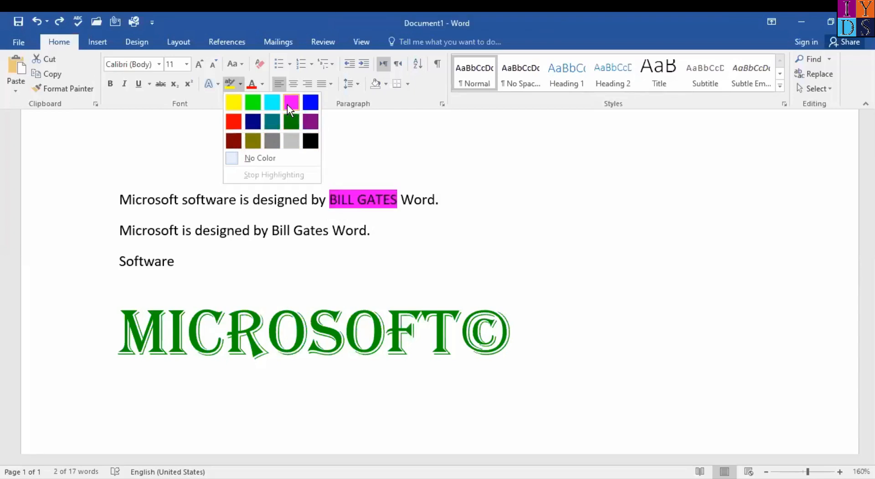
pyautogui.click(236, 105)
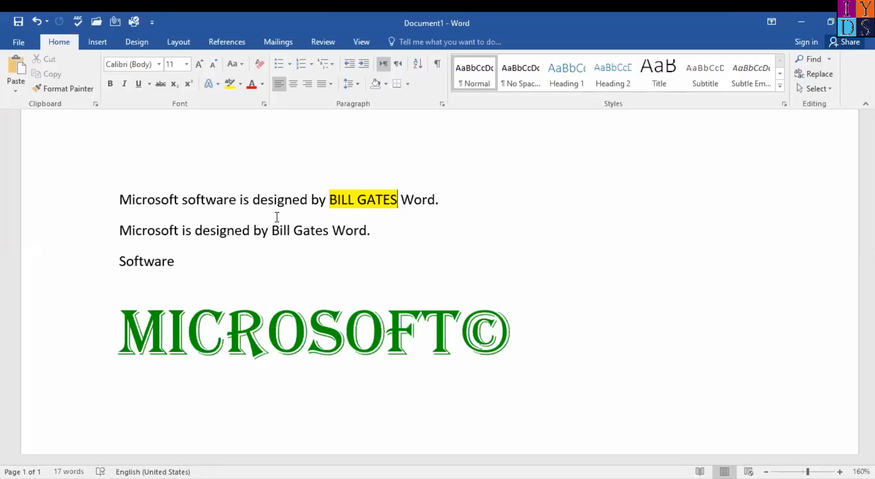
# Step: Select the highlighted "BILL GATES" by extending the selection from the B and trimming it back to the end of the name
pyautogui.click(330, 200)
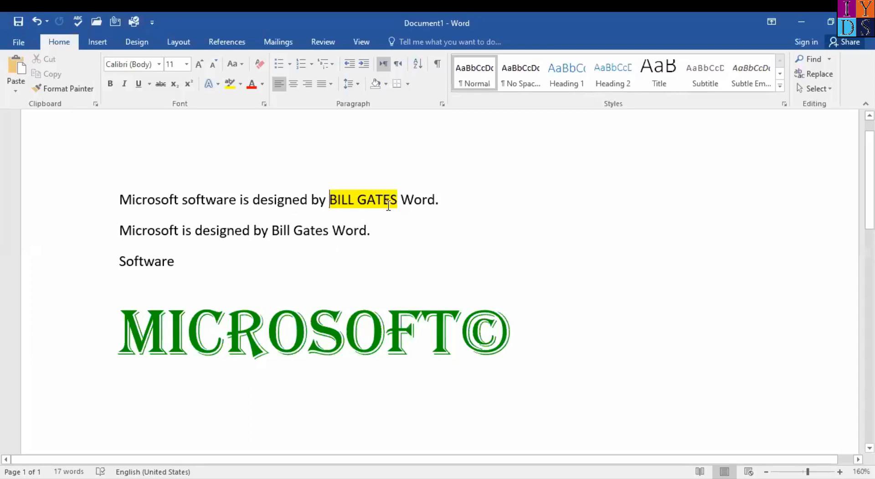
pyautogui.hotkey('shift', 'End')
pyautogui.hotkey('shift', 'Left')
pyautogui.hotkey('shift', 'Left')
pyautogui.hotkey('shift', 'Left')
pyautogui.hotkey('shift', 'Left')
pyautogui.hotkey('shift', 'Left')
pyautogui.hotkey('shift', 'Left')
pyautogui.hotkey('shift', 'Left')
pyautogui.hotkey('shift', 'Left')
pyautogui.hotkey('shift', 'Left')
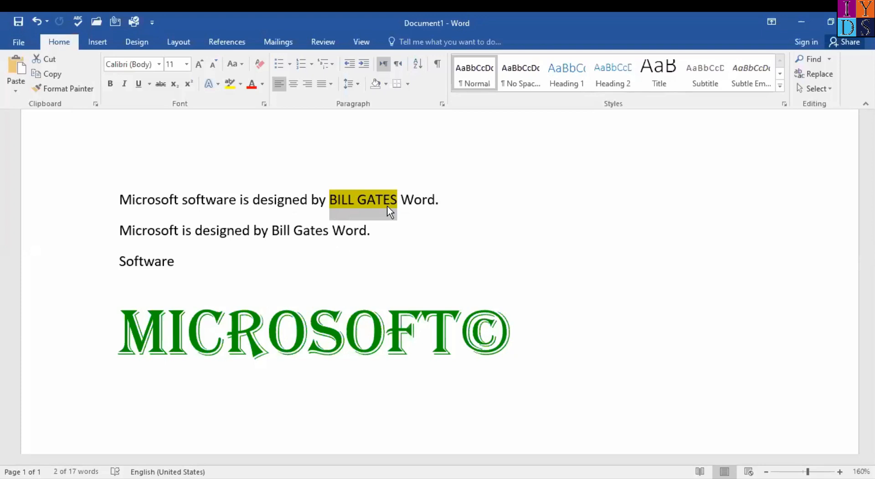
# Step: Select only the word "BILL", deselect it, and return the text cursor to just before the B
pyautogui.click(333, 199)
pyautogui.doubleClick(333, 199)
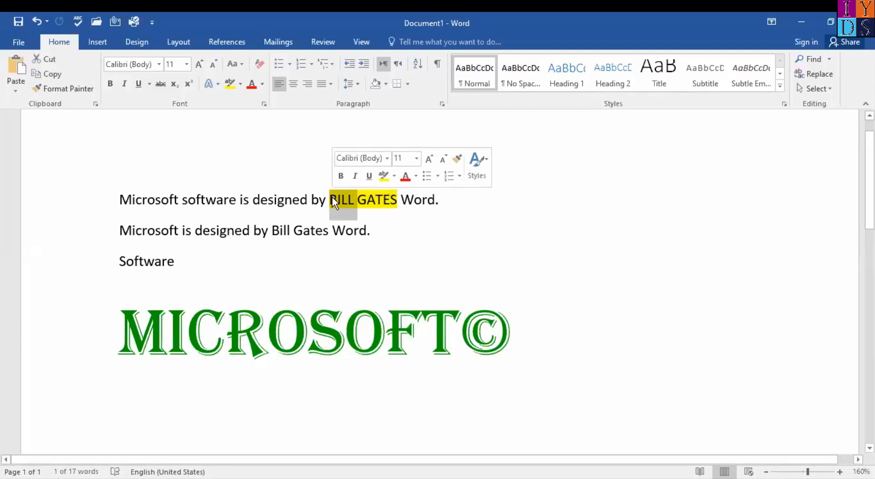
pyautogui.press('Right')
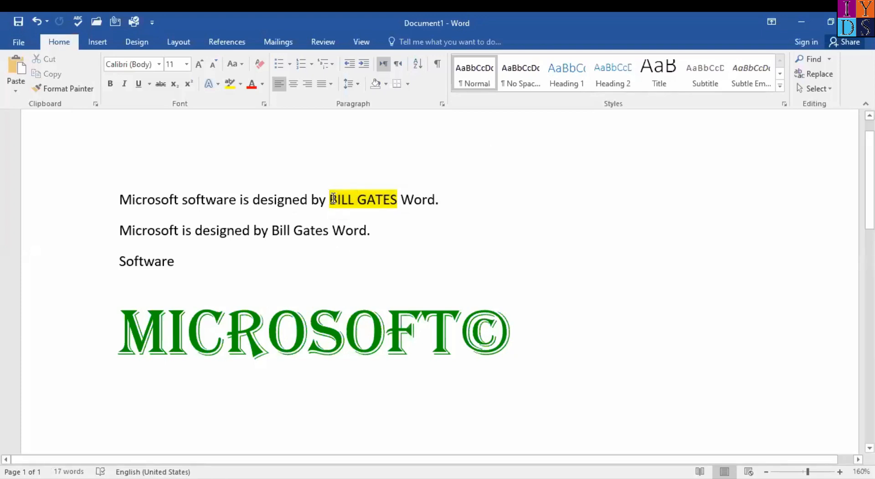
pyautogui.press('Left')
pyautogui.press('Left')
pyautogui.press('Left')
pyautogui.press('Left')
pyautogui.press('Left')
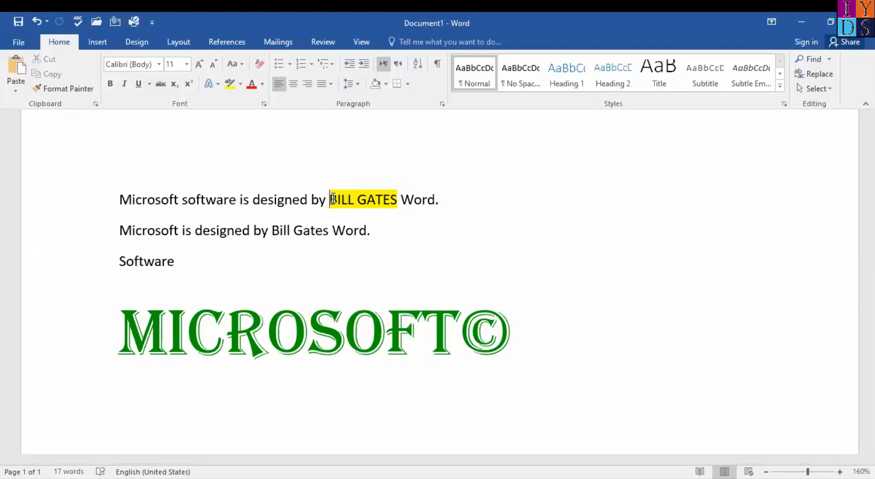
# Step: Select "BILL GATES" in the first line and remove its highlight with No Color
pyautogui.hotkey('ctrl', 'shift', 'Right')
pyautogui.hotkey('ctrl', 'shift', 'Right')
pyautogui.hotkey('ctrl', 'shift', 'Right')
pyautogui.hotkey('ctrl', 'shift', 'Left')
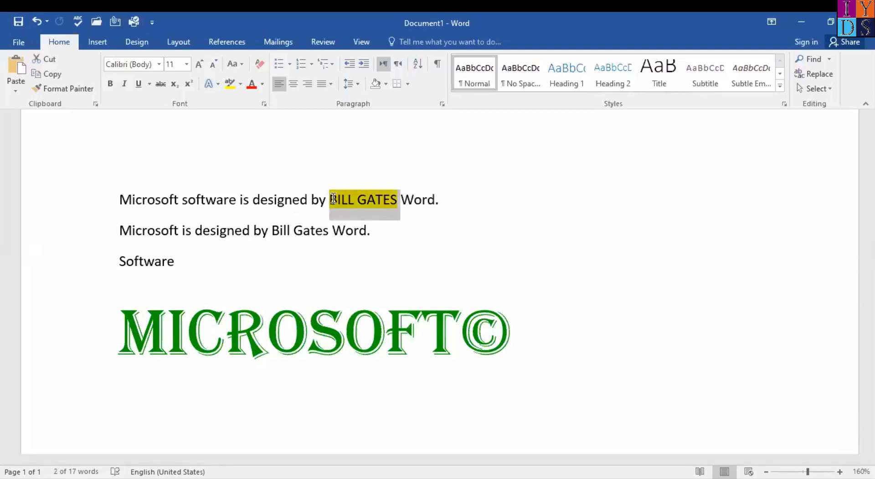
pyautogui.keyDown('shift'); pyautogui.click(399, 200); pyautogui.keyUp('shift')
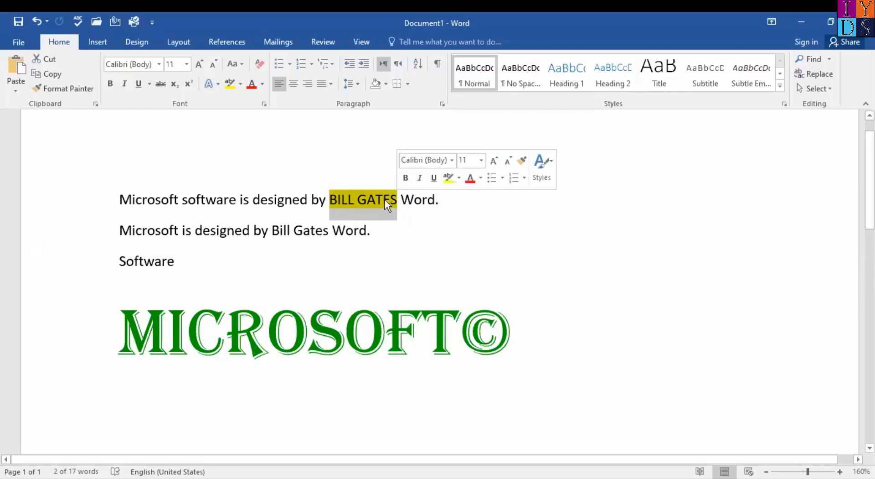
pyautogui.click(242, 82)
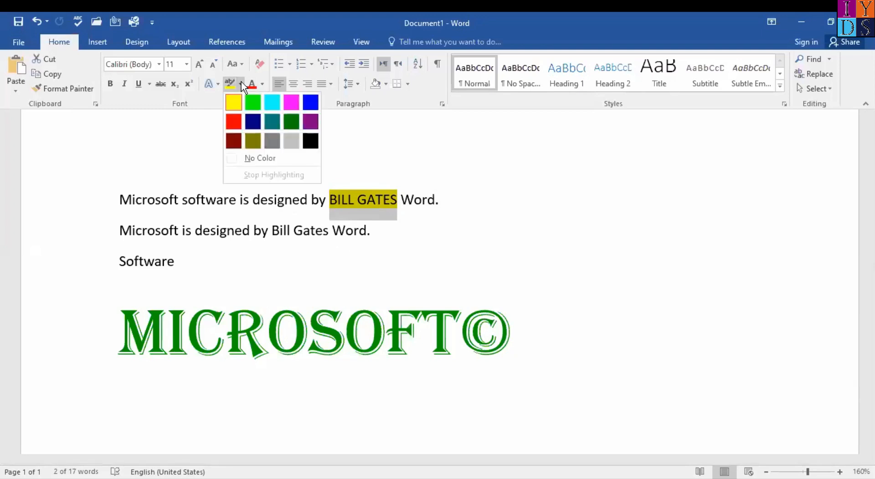
pyautogui.click(261, 160)
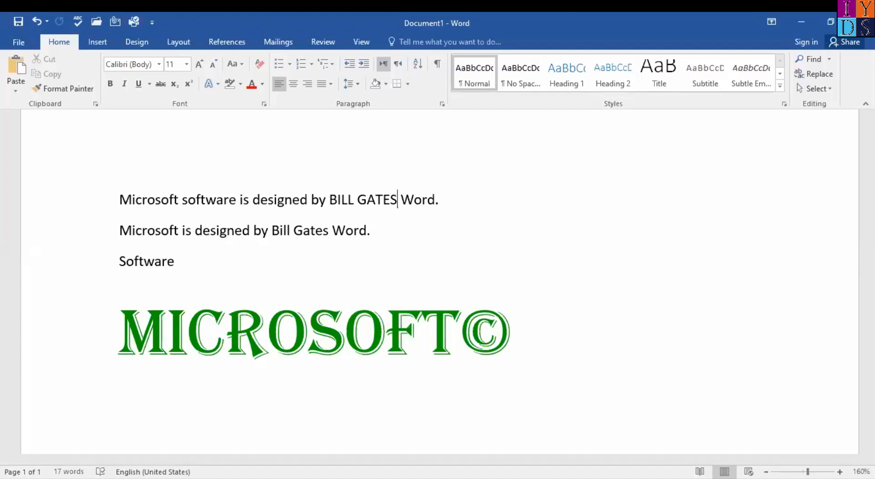
# Step: Select the first two lines of the document completely, starting from the beginning of the first line
pyautogui.scroll(-2, 438, 287)
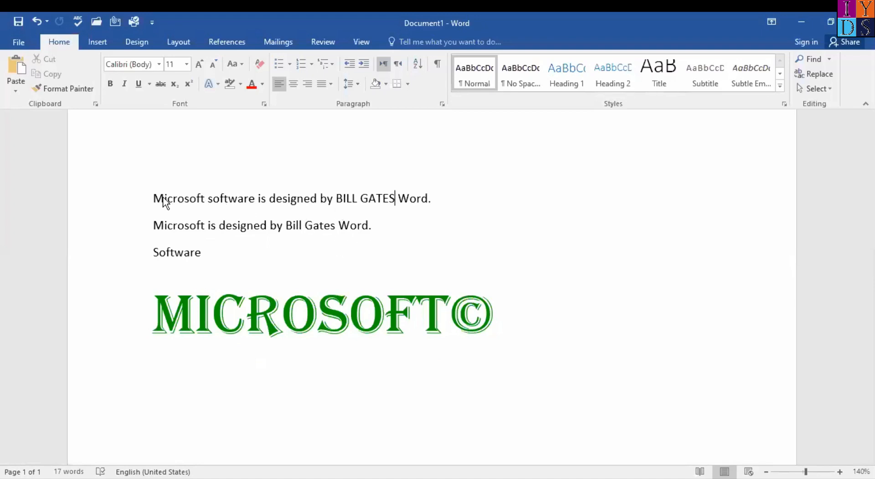
pyautogui.keyDown('shift'); pyautogui.click(372, 227); pyautogui.keyUp('shift')
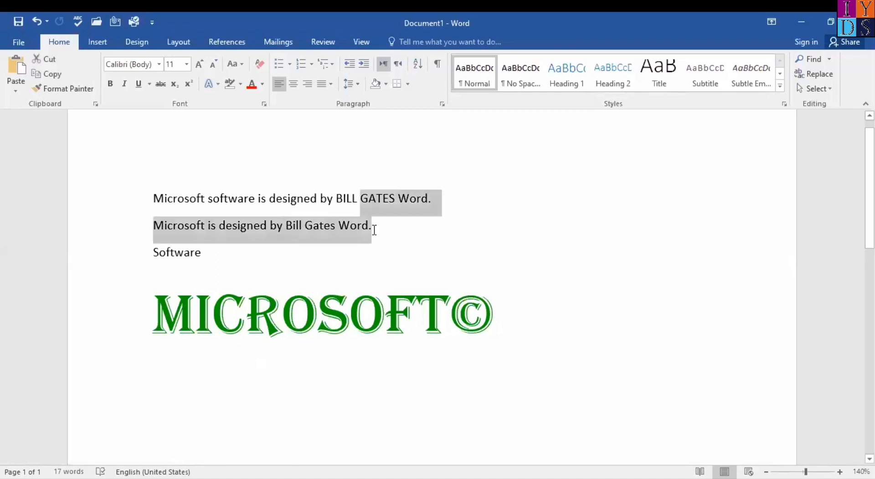
pyautogui.click(156, 199)
pyautogui.hotkey('shift', 'Down')
pyautogui.hotkey('shift', 'Down')
pyautogui.hotkey('shift', 'Down')
pyautogui.hotkey('shift', 'Up')
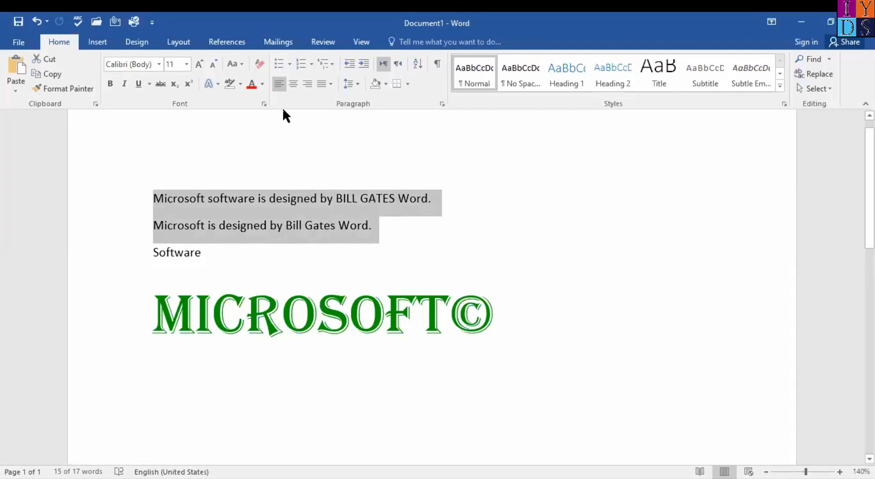
# Step: Highlight the selected first two lines in yellow, undo the highlighting, and clear the selection
pyautogui.click(240, 84)
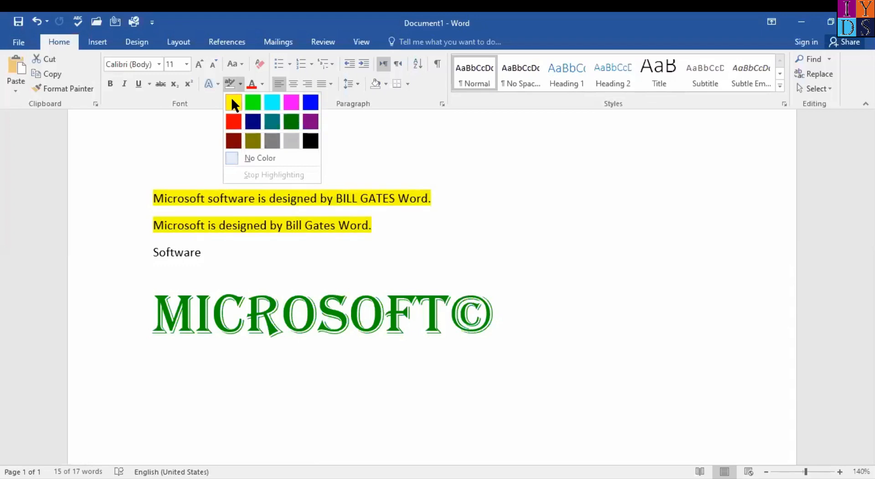
pyautogui.click(367, 229)
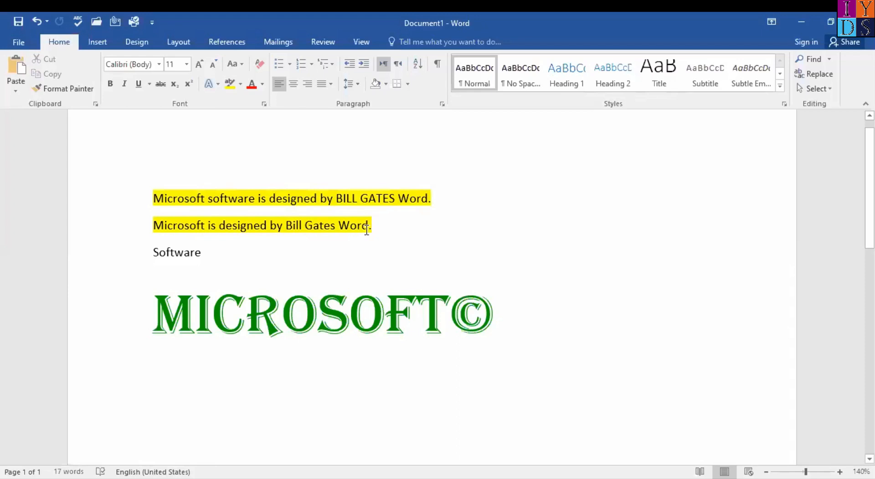
pyautogui.hotkey('ctrl', 'z')
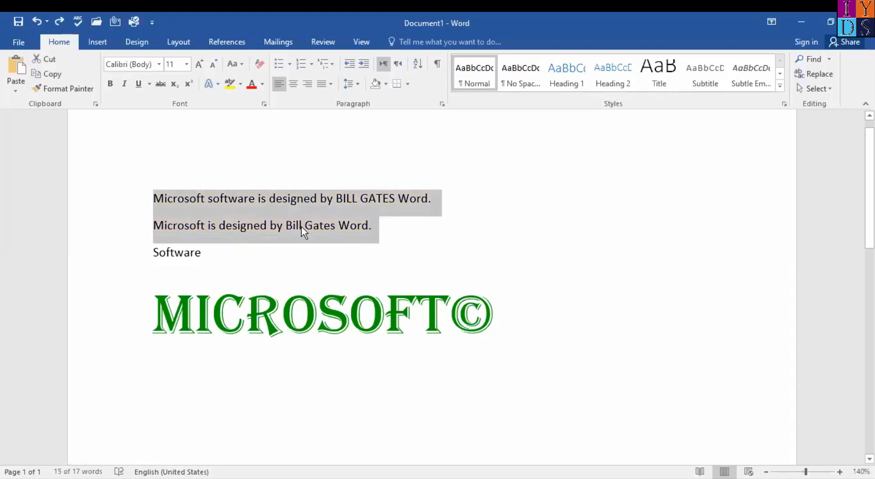
pyautogui.click(302, 226)
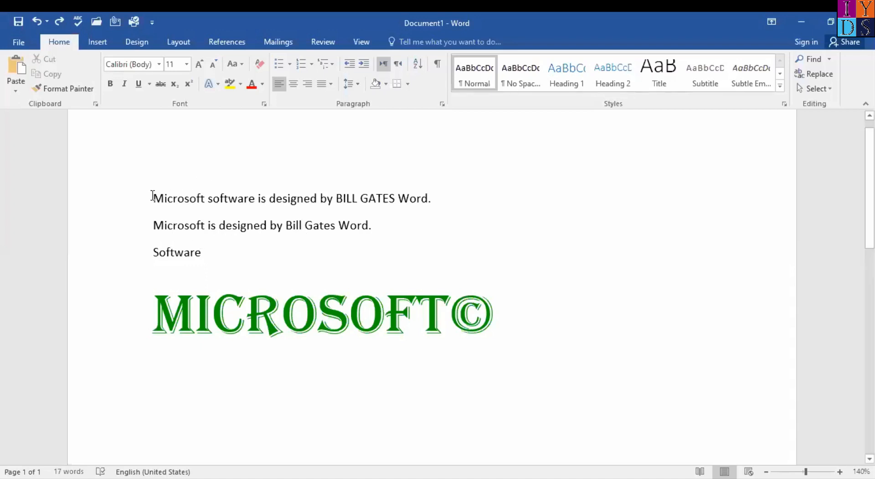
# Step: Center all the text from the first line through the green MICROSOFT© line
pyautogui.click(163, 266)
pyautogui.click(165, 279)
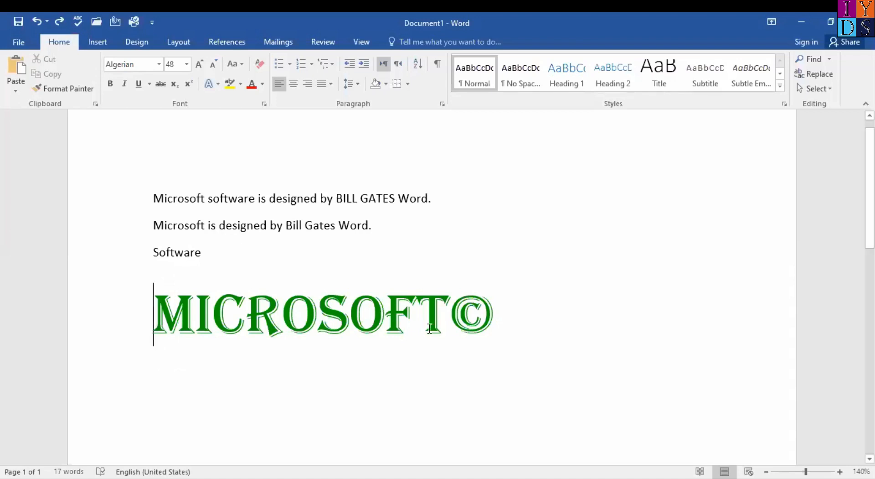
pyautogui.click(154, 198)
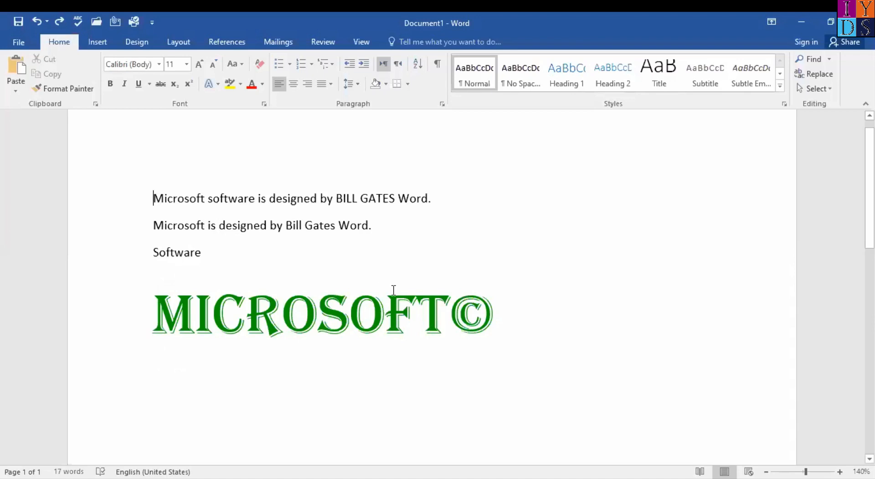
pyautogui.keyDown('shift'); pyautogui.click(497, 315); pyautogui.keyUp('shift')
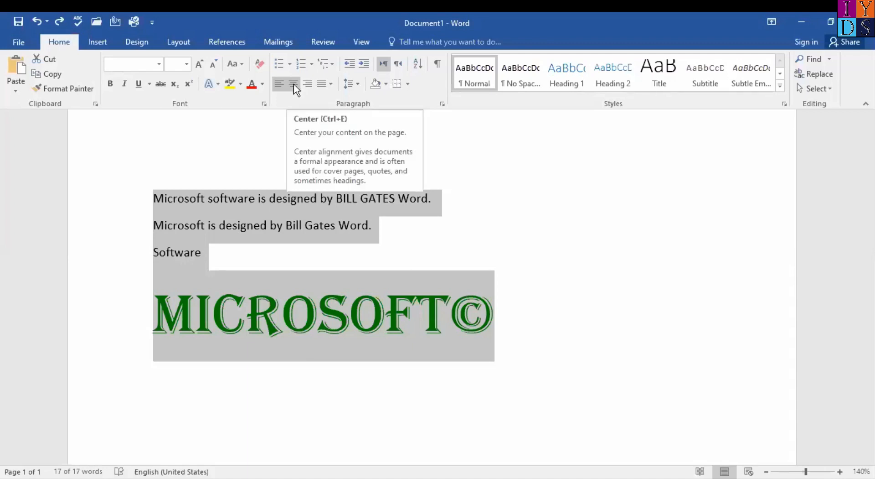
pyautogui.click(293, 84)
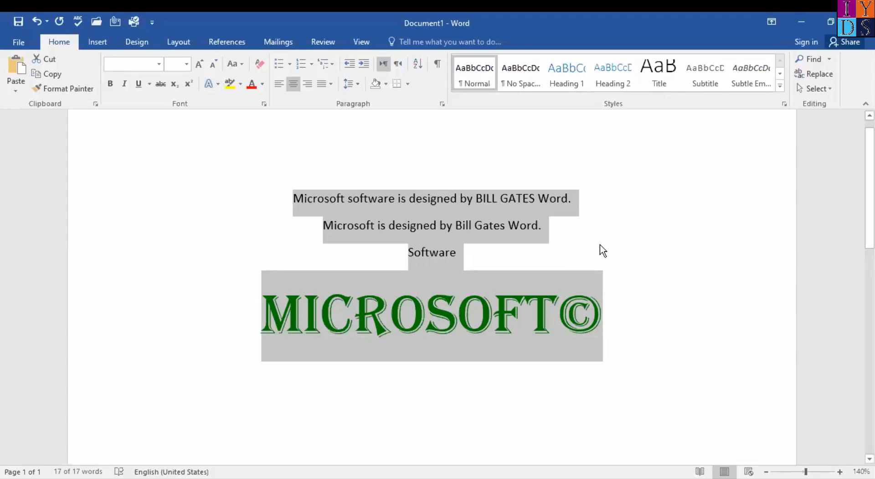
pyautogui.click(450, 255)
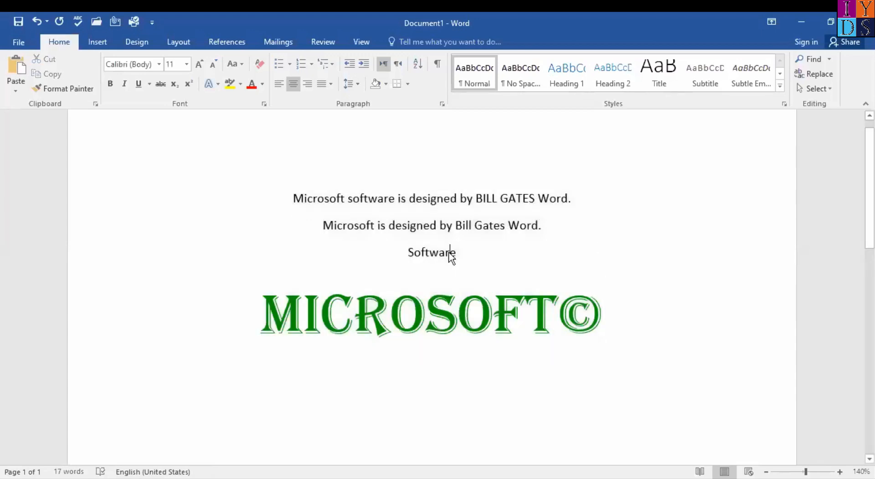
# Step: Select the whole document and align all its lines to the right margin
pyautogui.hotkey('ctrl', 'Home')
pyautogui.hotkey('ctrl', 'a')
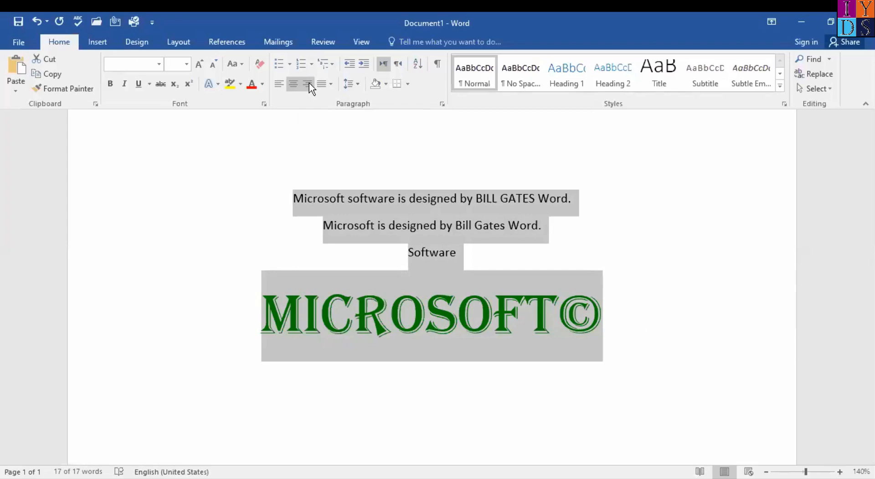
pyautogui.click(308, 84)
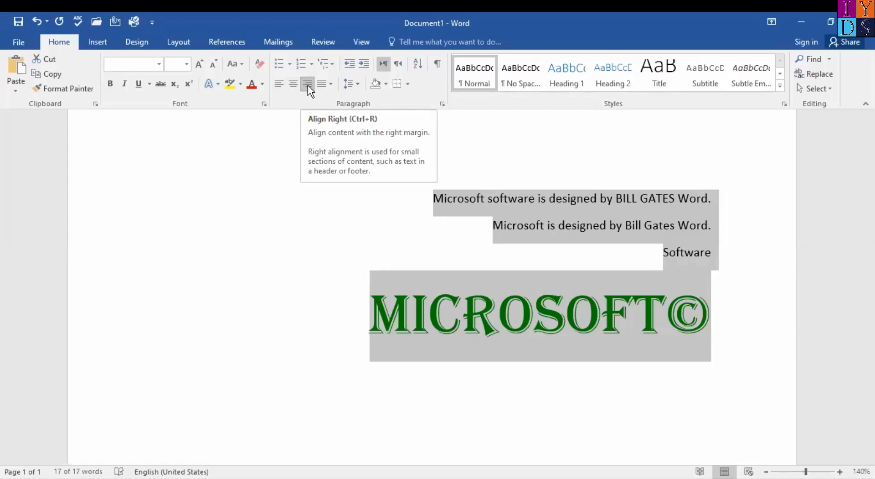
# Step: Align all the selected lines back to the left margin and clear the selection
pyautogui.click(279, 84)
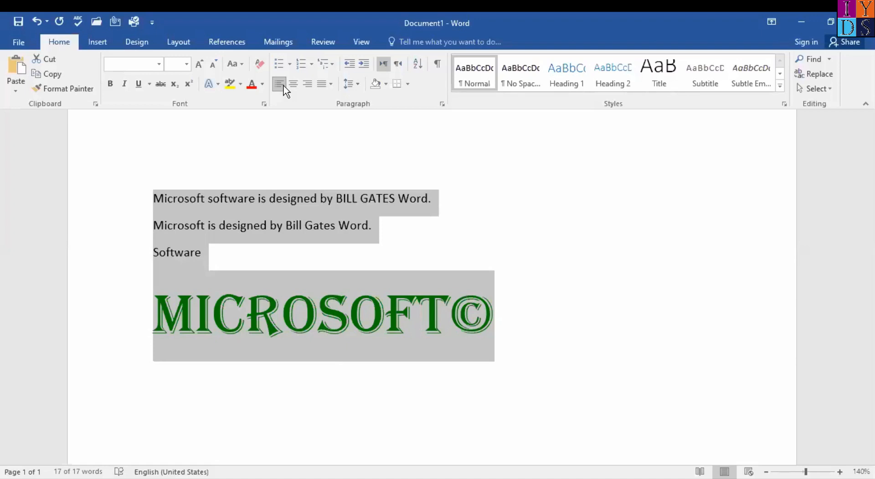
pyautogui.click(306, 222)
pyautogui.click(324, 222)
pyautogui.click(335, 223)
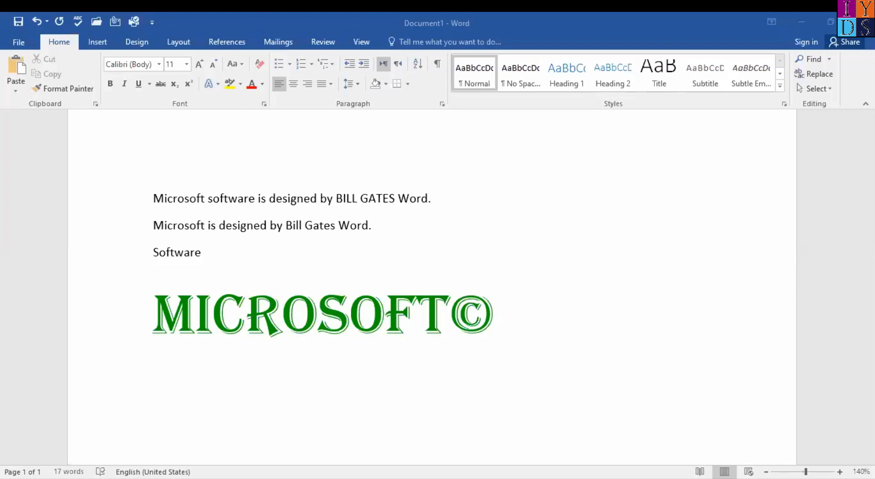
# Step: Paste the copied Microsoft Excel article on the line below the MICROSOFT© heading
pyautogui.click(498, 371)
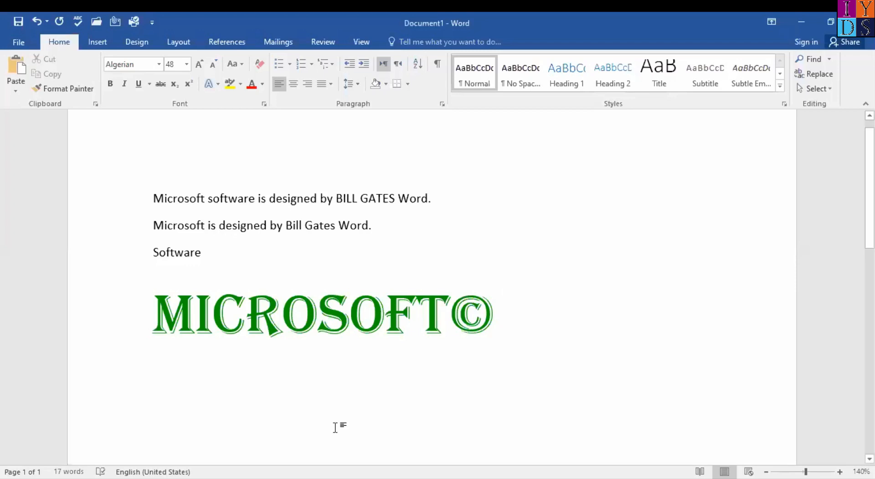
pyautogui.doubleClick(208, 410)
pyautogui.press('BackSpace')
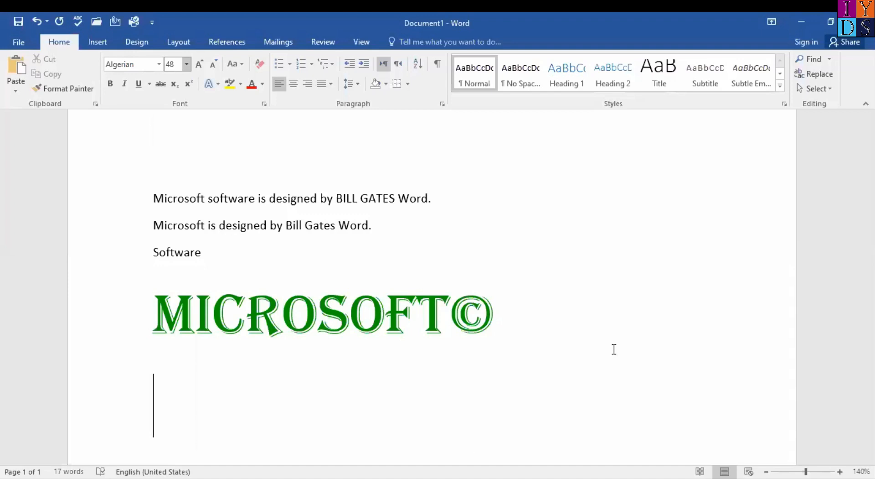
pyautogui.hotkey('ctrl', 'v')
pyautogui.hotkey('ctrl', 'shift', 'Up')
pyautogui.hotkey('ctrl', 'shift', 'Up')
pyautogui.hotkey('ctrl', 'shift', 'Up')
pyautogui.hotkey('ctrl', 'shift', 'Up')
pyautogui.hotkey('ctrl', 'shift', 'Up')
pyautogui.hotkey('ctrl', 'shift', 'Up')
pyautogui.hotkey('ctrl', 'shift', 'Up')
pyautogui.hotkey('ctrl', 'shift', 'Up')
pyautogui.hotkey('ctrl', 'shift', 'Up')
pyautogui.hotkey('ctrl', 'shift', 'Up')
pyautogui.hotkey('ctrl', 'shift', 'Up')
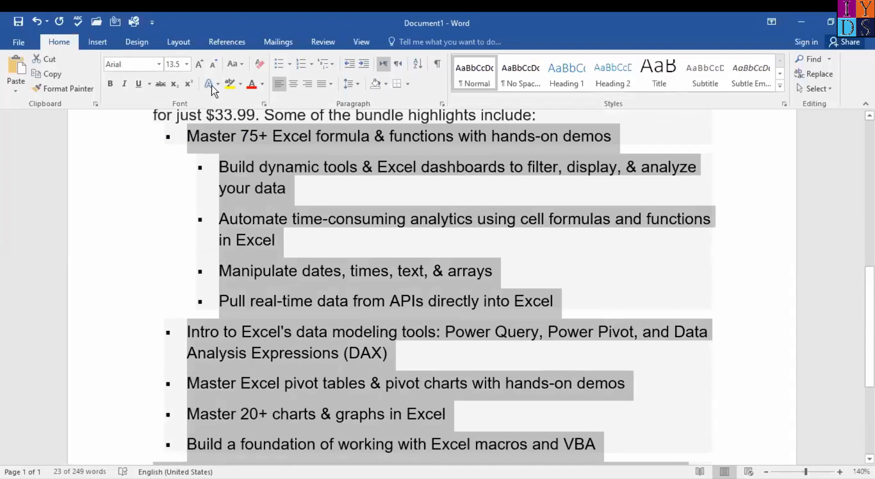
pyautogui.hotkey('ctrl', 'shift', 'Up')
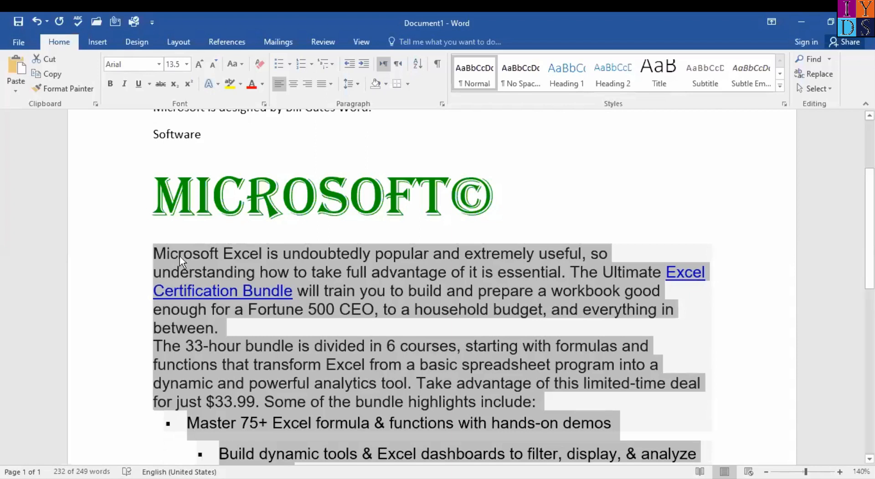
pyautogui.click(215, 271)
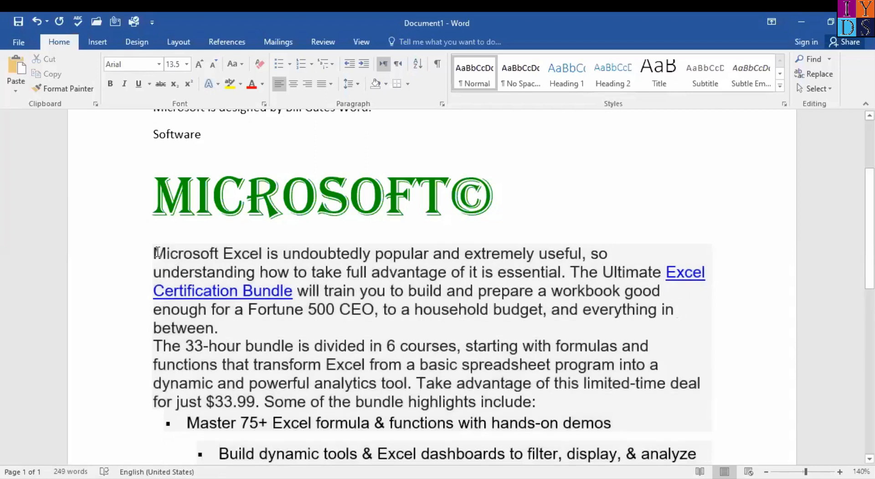
# Step: Select the entire pasted Excel article from its first paragraph to its last line and clear all its formatting
pyautogui.hotkey('ctrl', 'Up')
pyautogui.hotkey('shift', 'Down')
pyautogui.hotkey('shift', 'Down')
pyautogui.hotkey('shift', 'Down')
pyautogui.hotkey('shift', 'Down')
pyautogui.hotkey('shift', 'Down')
pyautogui.hotkey('shift', 'Down')
pyautogui.hotkey('shift', 'Down')
pyautogui.hotkey('shift', 'Down')
pyautogui.hotkey('shift', 'Down')
pyautogui.hotkey('shift', 'Down')
pyautogui.hotkey('shift', 'Down')
pyautogui.hotkey('shift', 'Down')
pyautogui.hotkey('shift', 'Down')
pyautogui.hotkey('shift', 'Down')
pyautogui.hotkey('shift', 'Down')
pyautogui.hotkey('shift', 'Down')
pyautogui.hotkey('shift', 'Down')
pyautogui.hotkey('shift', 'Down')
pyautogui.hotkey('shift', 'Down')
pyautogui.hotkey('shift', 'Down')
pyautogui.hotkey('shift', 'Down')
pyautogui.hotkey('shift', 'Down')
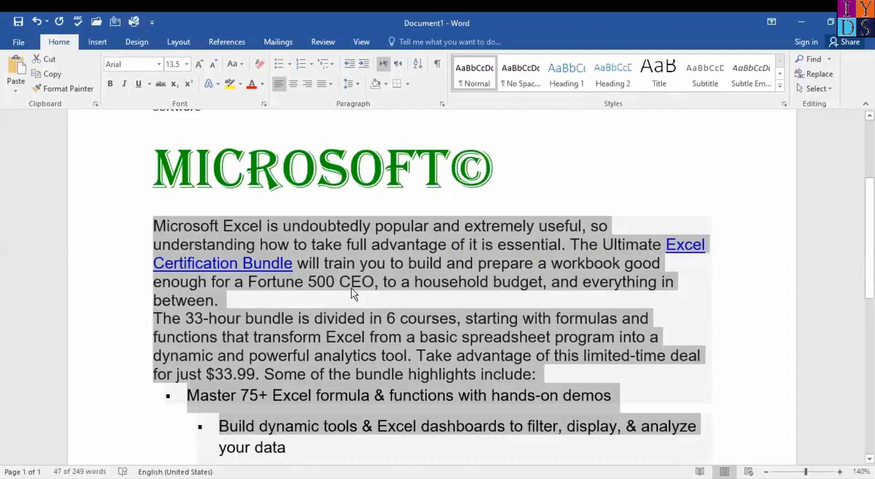
pyautogui.hotkey('shift', 'Down')
pyautogui.hotkey('shift', 'Down')
pyautogui.hotkey('shift', 'Down')
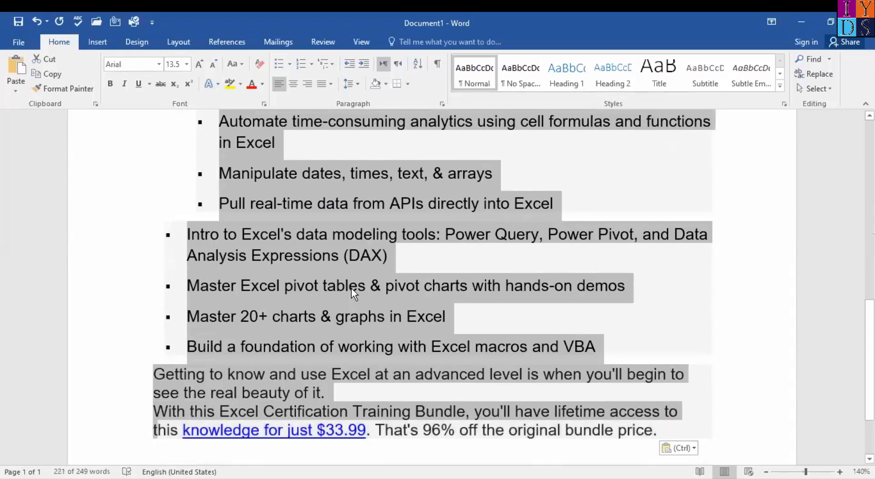
pyautogui.hotkey('shift', 'Down')
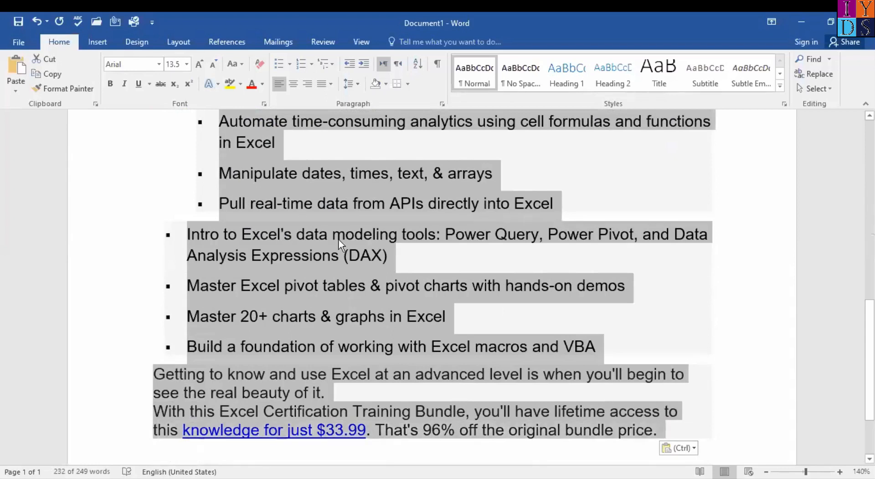
pyautogui.scroll(15, 340, 243)
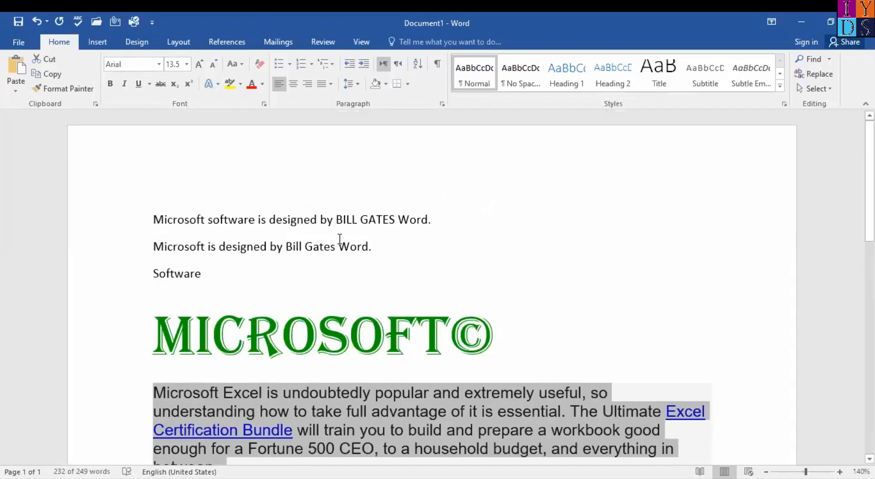
pyautogui.hotkey('ctrl', 'c')
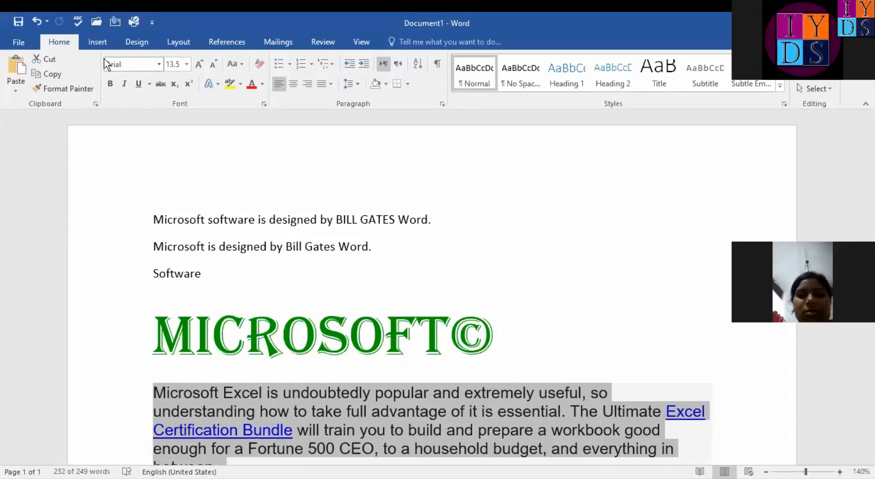
pyautogui.click(259, 64)
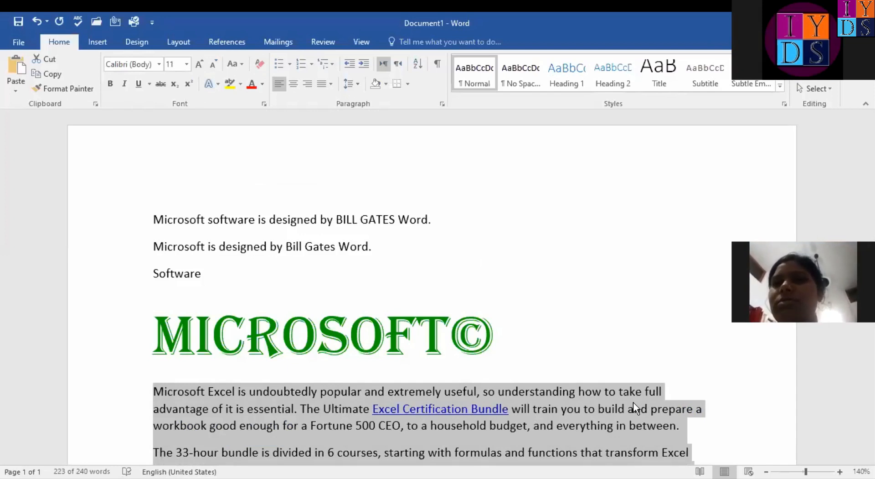
# Step: Read through the pasted article, briefly selecting "500" in its first paragraph and "Build" in the line about macros and VBA
pyautogui.scroll(-5, 526, 390)
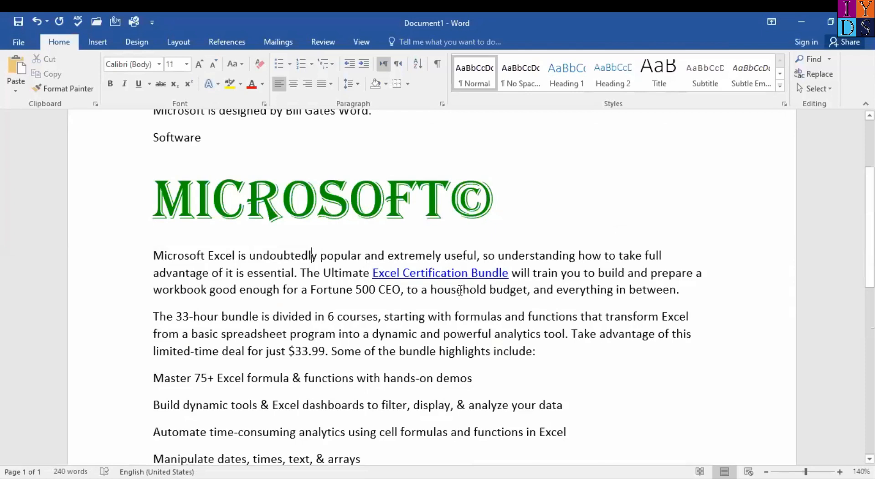
pyautogui.scroll(-3, 463, 285)
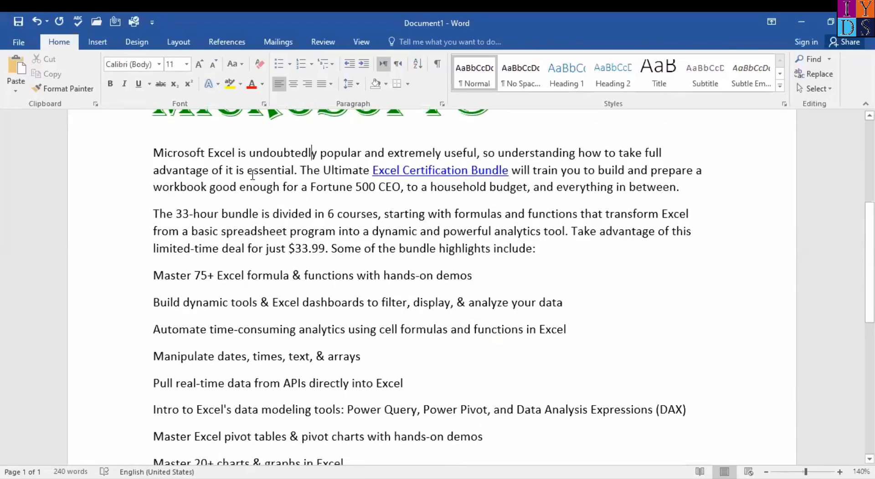
pyautogui.scroll(-1, 375, 216)
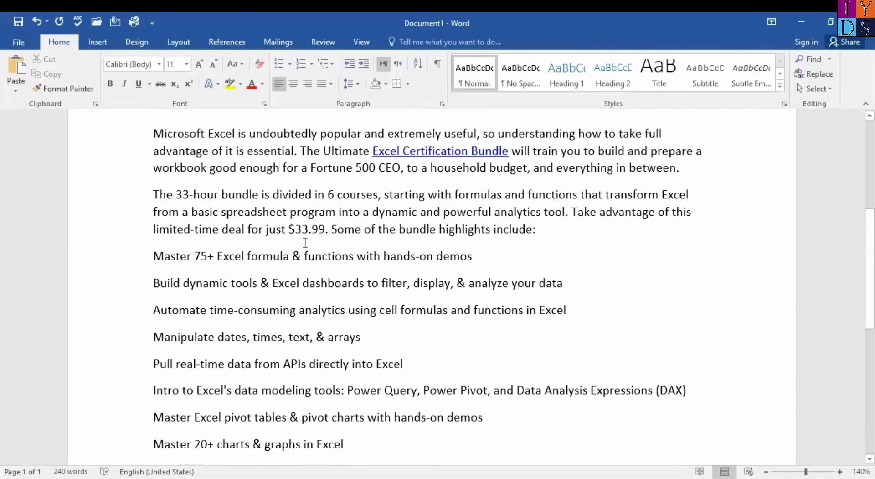
pyautogui.click(357, 167)
pyautogui.moveTo(357, 166); pyautogui.dragTo(375, 168)
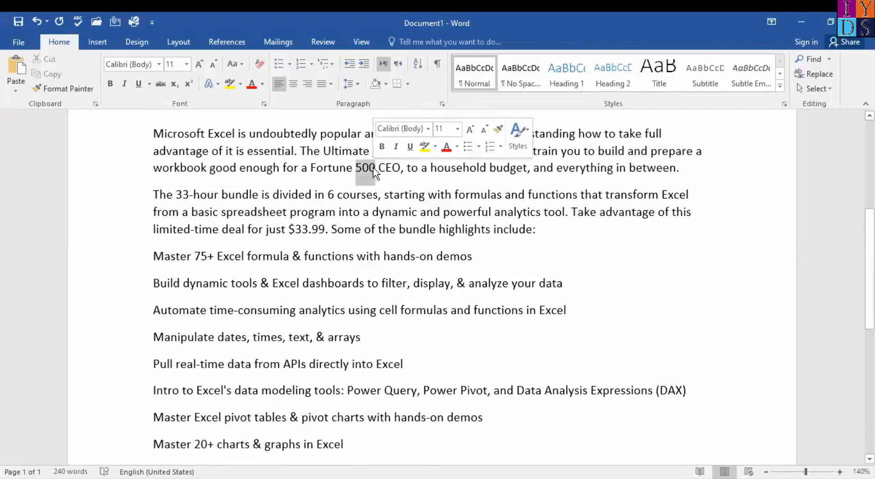
pyautogui.click(354, 168)
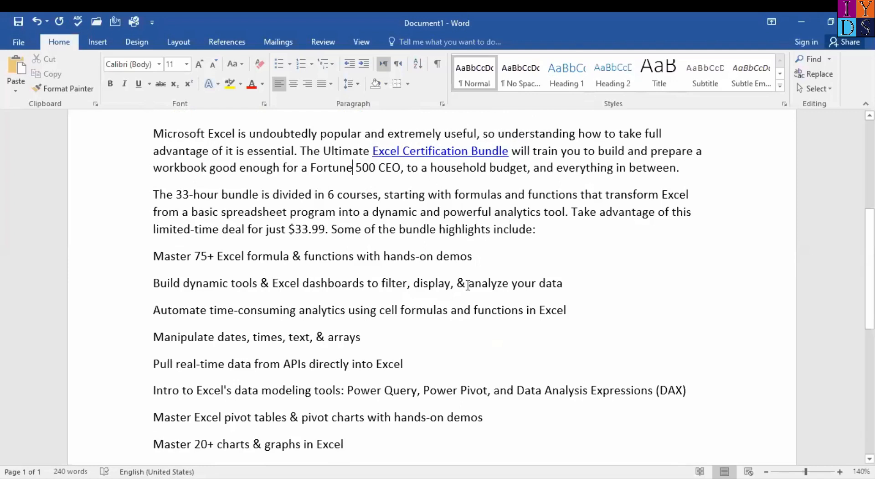
pyautogui.scroll(-3, 334, 322)
pyautogui.scroll(-2, 334, 322)
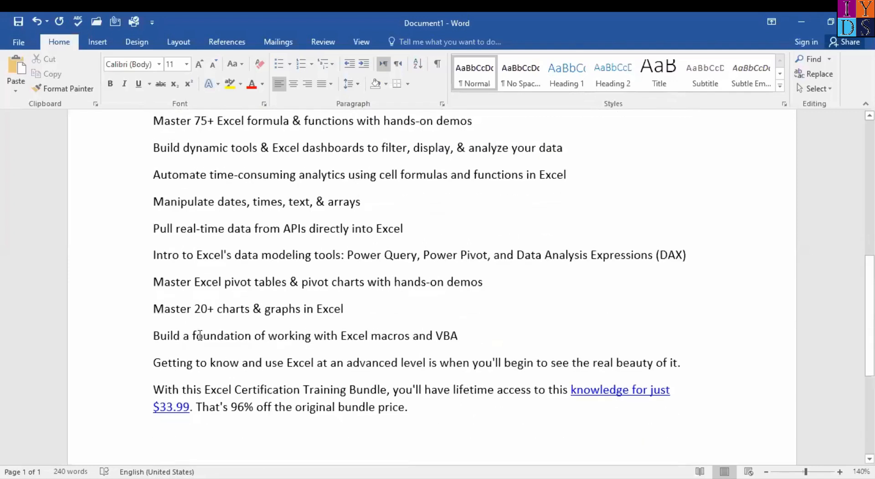
pyautogui.moveTo(154, 336); pyautogui.dragTo(181, 335)
pyautogui.click(180, 336)
pyautogui.scroll(-2, 290, 357)
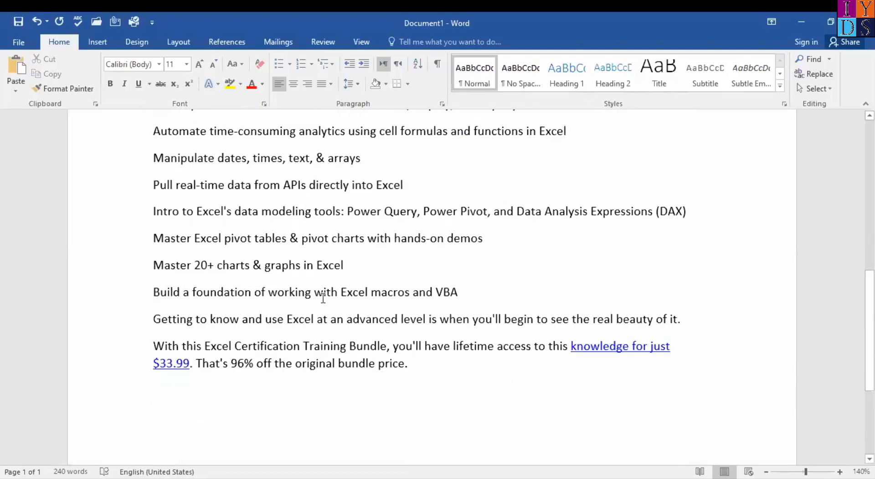
# Step: Search the document for "build" with the basic Find command, and close the search pane
pyautogui.scroll(14, 324, 297)
pyautogui.scroll(-4, 453, 293)
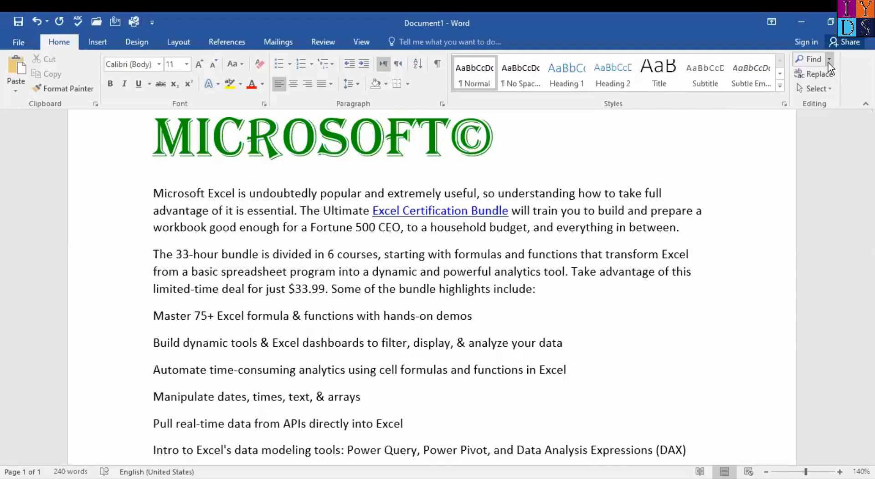
pyautogui.click(829, 59)
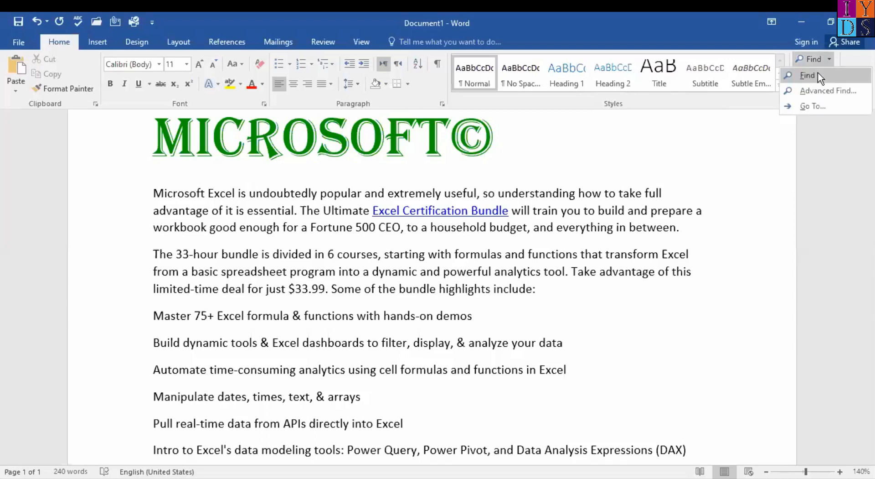
pyautogui.click(818, 74)
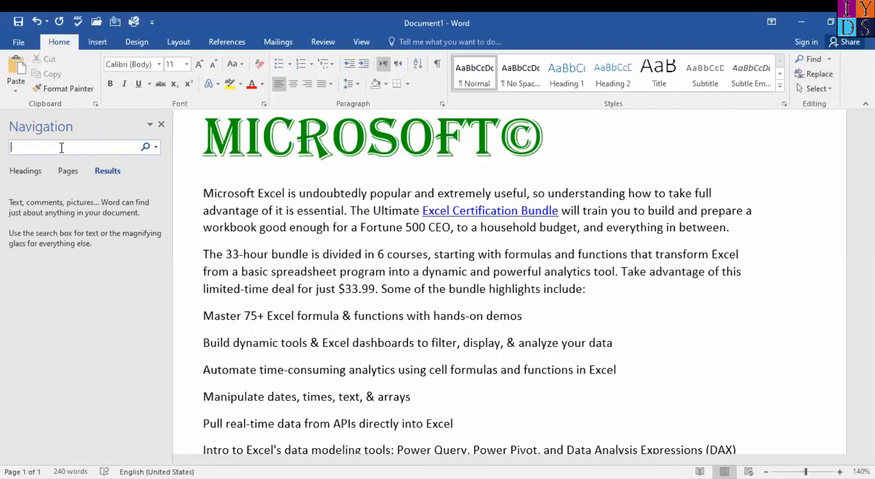
pyautogui.write('buil')
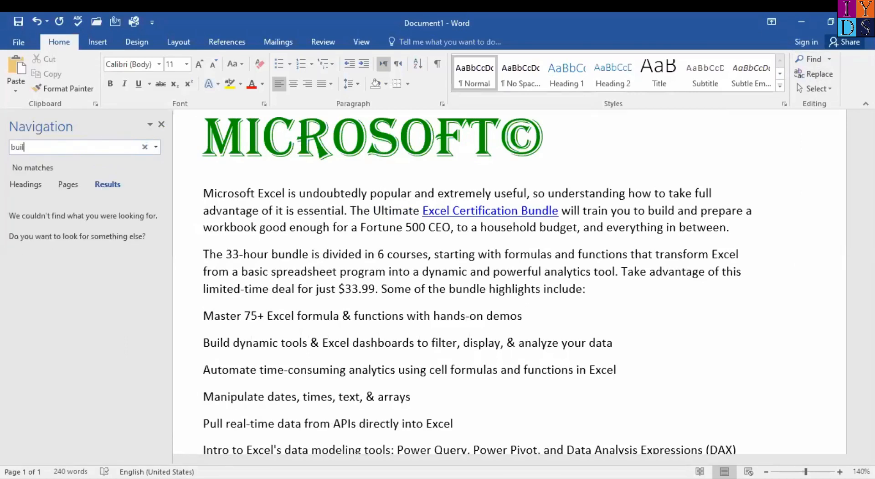
pyautogui.write('d')
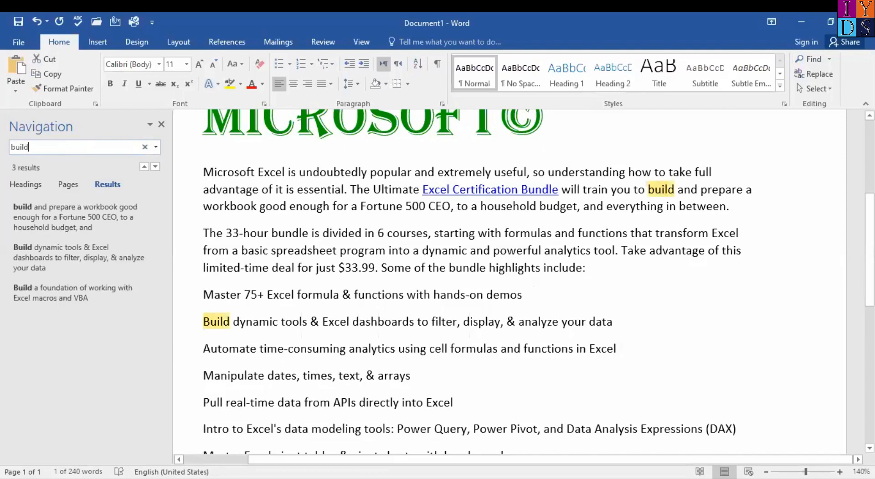
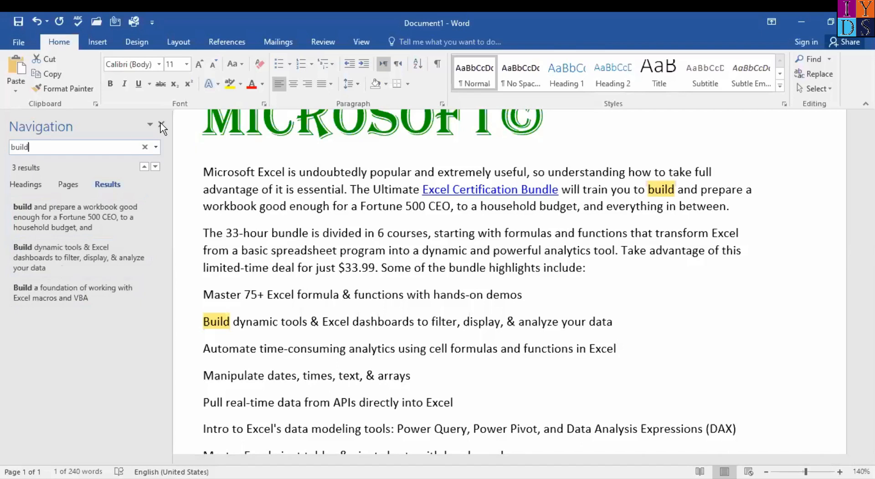
pyautogui.click(161, 124)
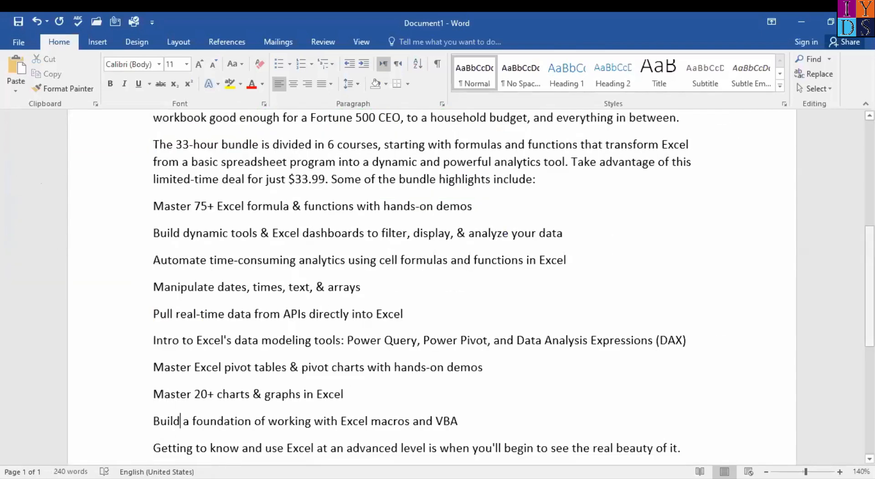
# Step: Return to the document's start, open Find and Replace, and look through its Find, Replace and Go To options
pyautogui.hotkey('ctrl', 'Home')
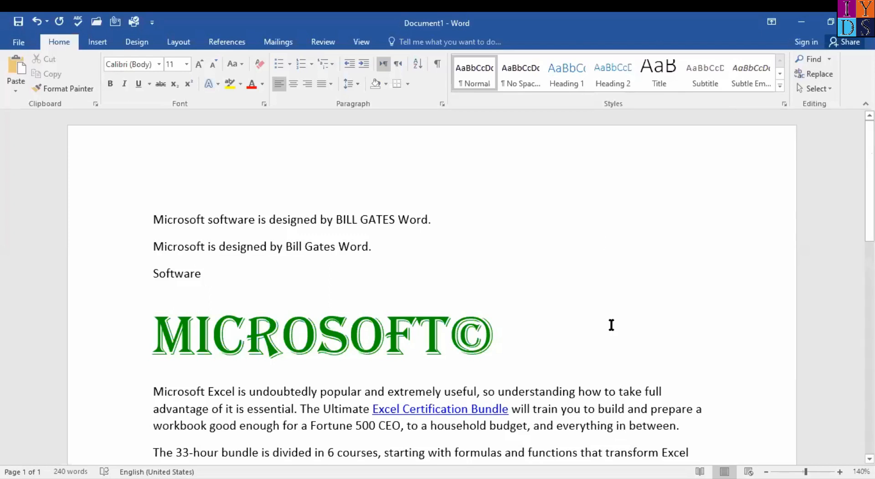
pyautogui.click(832, 81)
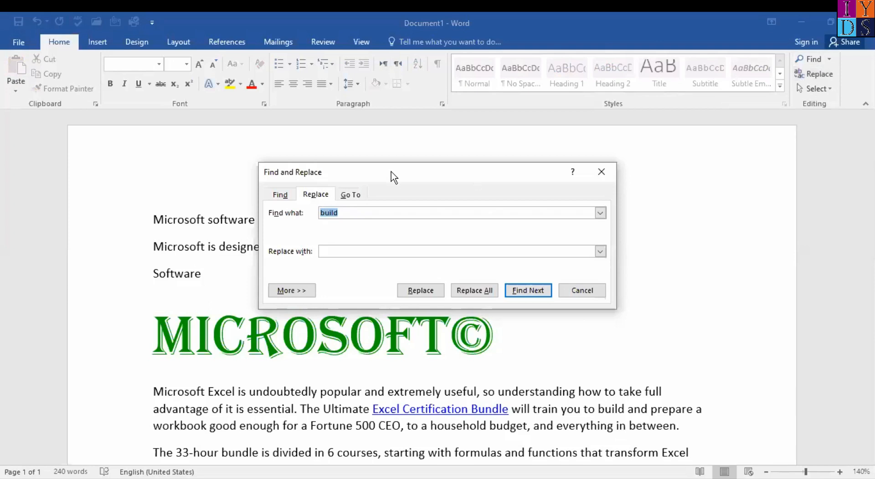
pyautogui.moveTo(392, 172); pyautogui.dragTo(393, 169)
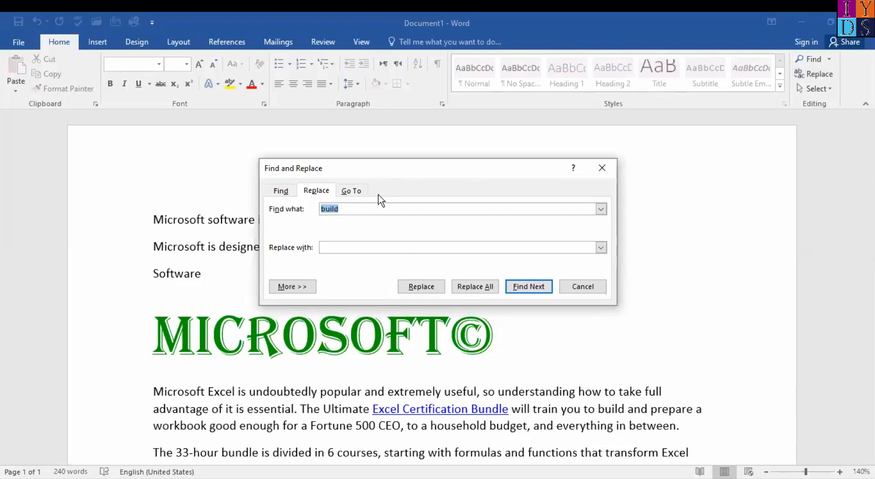
pyautogui.click(279, 193)
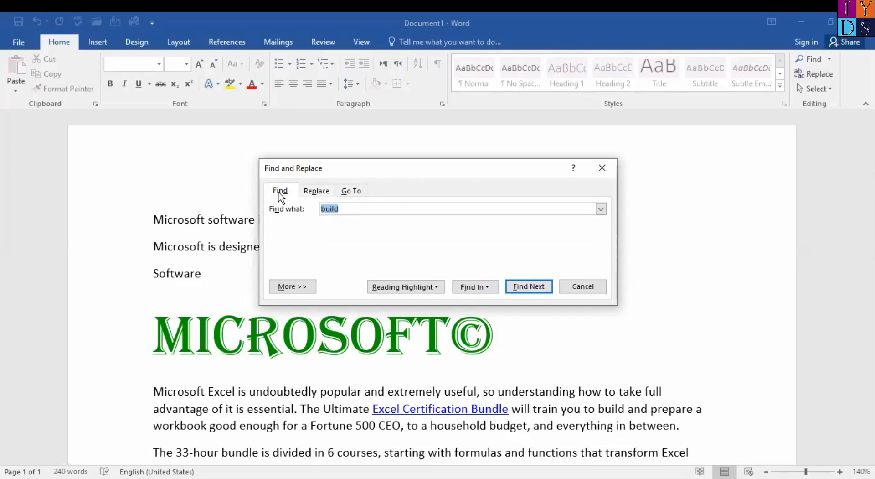
pyautogui.click(314, 190)
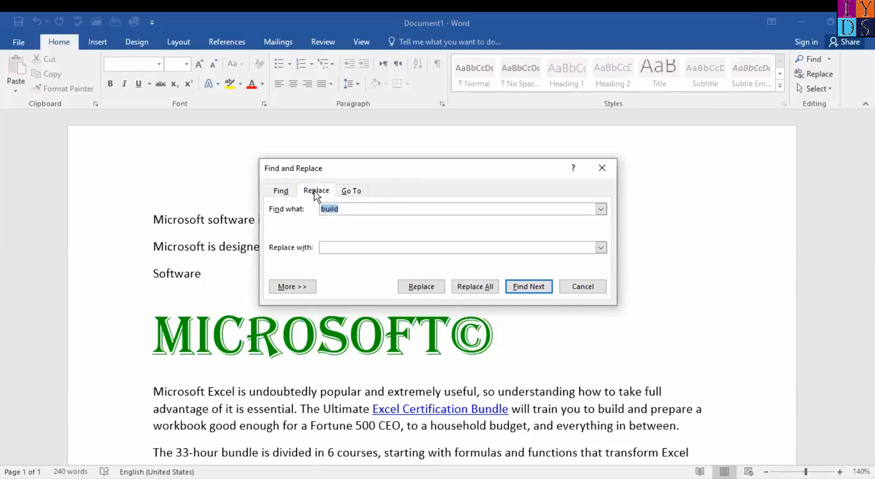
pyautogui.click(355, 191)
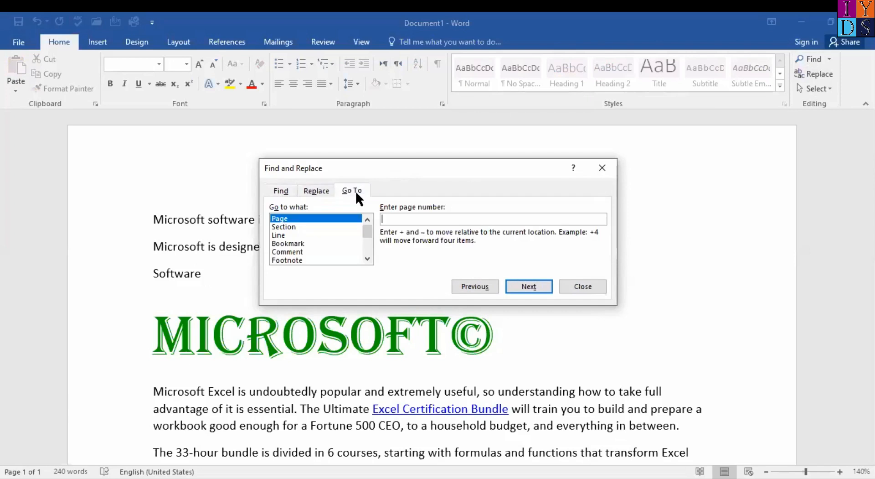
pyautogui.click(328, 191)
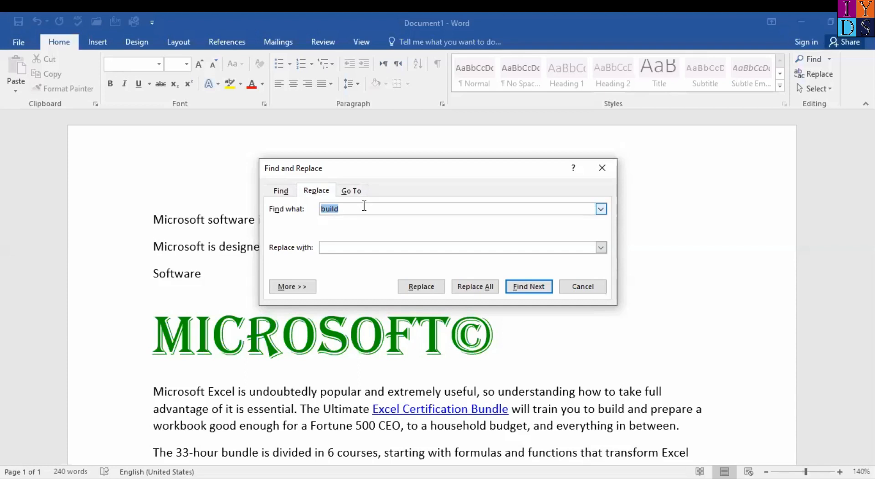
# Step: Set "buildings" as the replacement text for the search word "build"
pyautogui.click(339, 248)
pyautogui.write('bui')
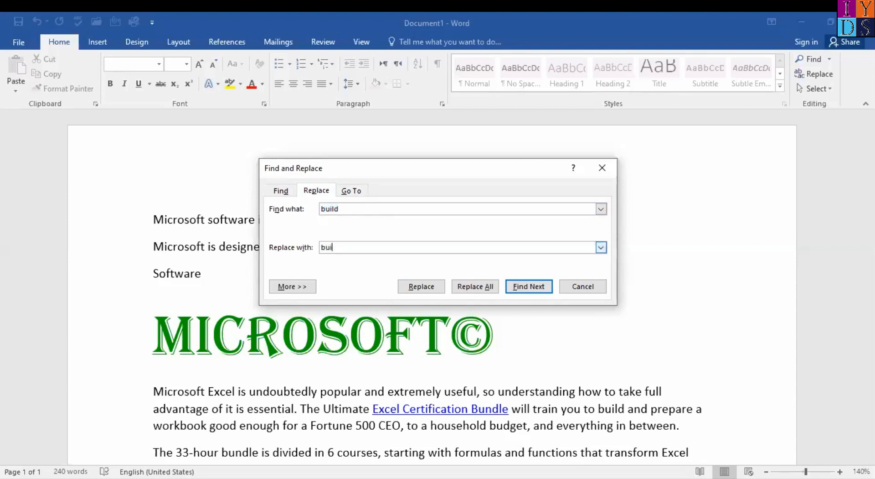
pyautogui.write('ldings')
pyautogui.moveTo(341, 208); pyautogui.dragTo(319, 210)
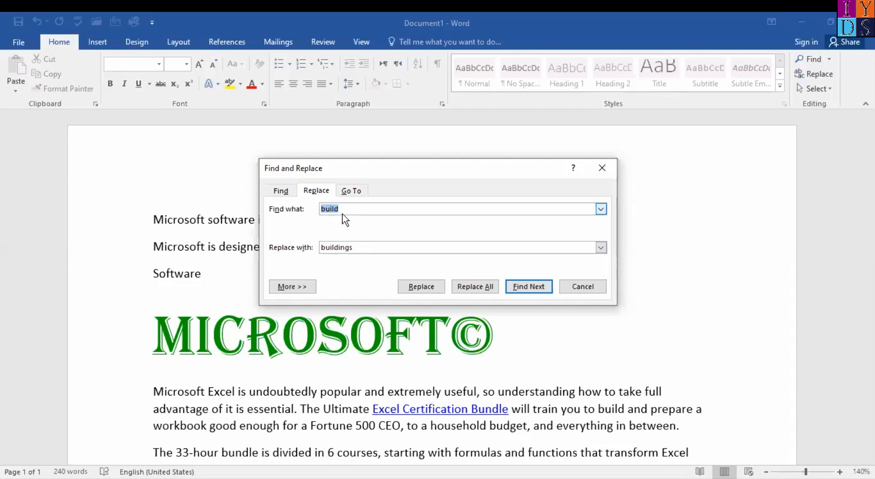
pyautogui.click(368, 247)
# Step: Step through the occurrences of "build" up to the one in the line about macros and VBA
pyautogui.click(537, 289)
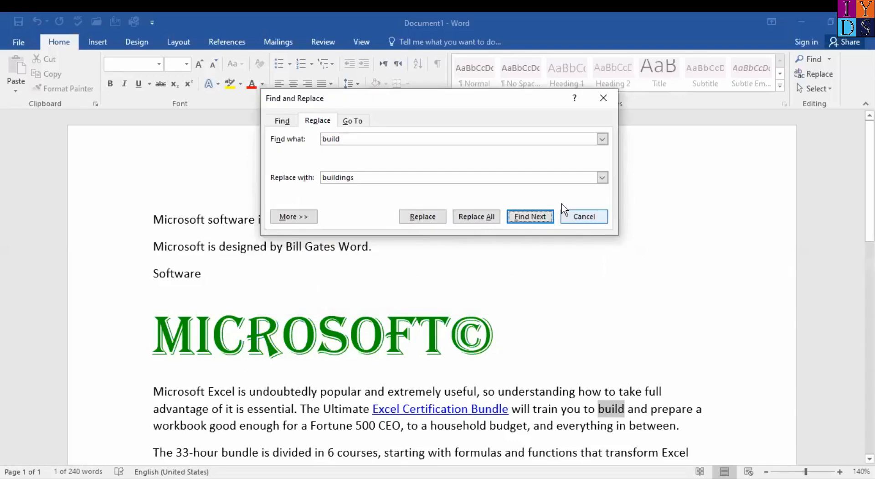
pyautogui.click(526, 215)
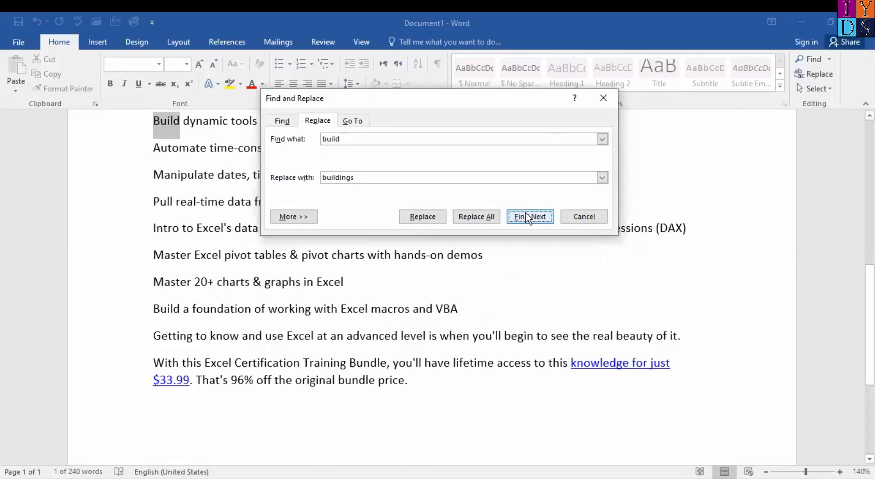
pyautogui.click(539, 216)
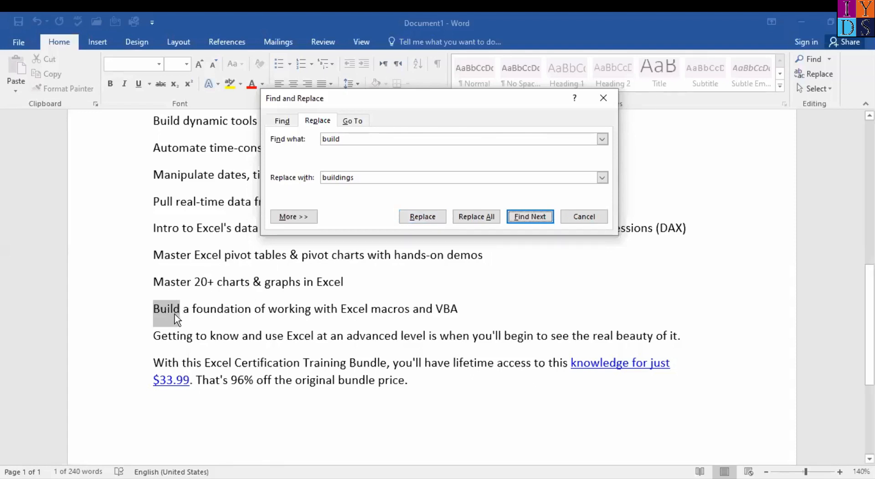
# Step: Replace only the found "Build" in the macros and VBA line with "buildings" and close Find and Replace
pyautogui.click(425, 215)
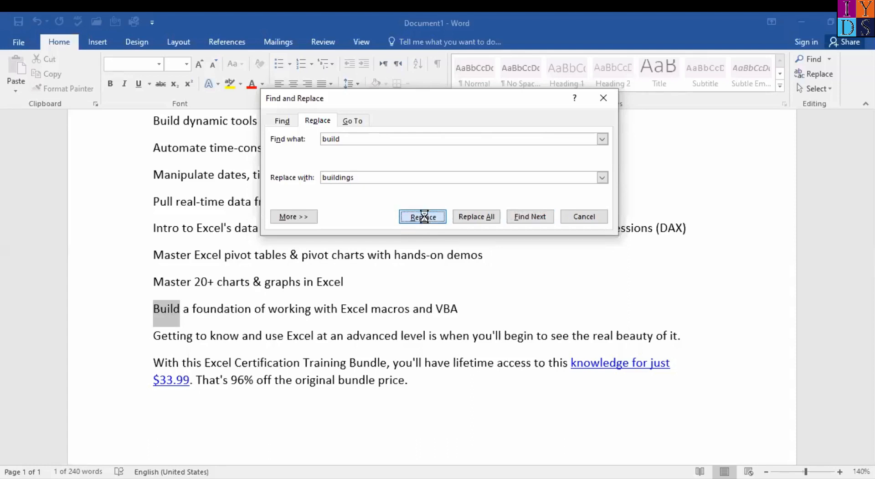
pyautogui.click(461, 292)
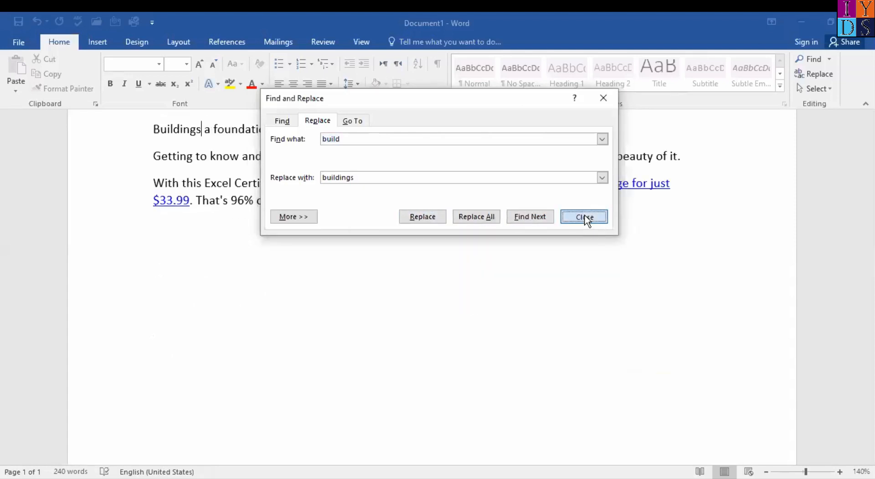
pyautogui.click(584, 216)
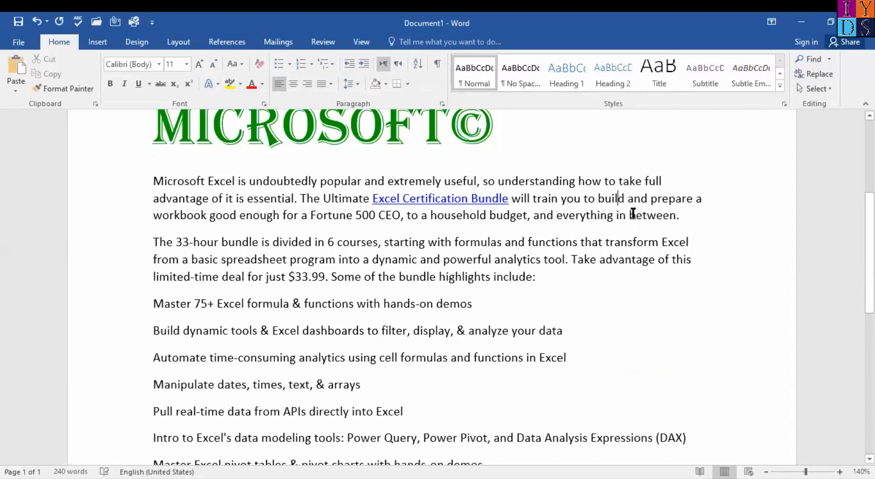
# Step: Check the article's "Build" lines and undo the replacement in the macros and VBA line
pyautogui.scroll(-1, 633, 215)
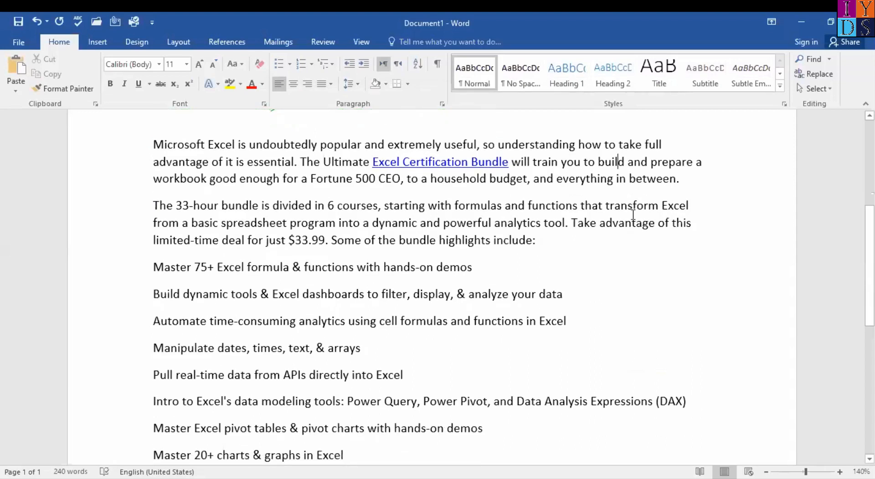
pyautogui.scroll(-5, 259, 169)
pyautogui.scroll(2, 167, 218)
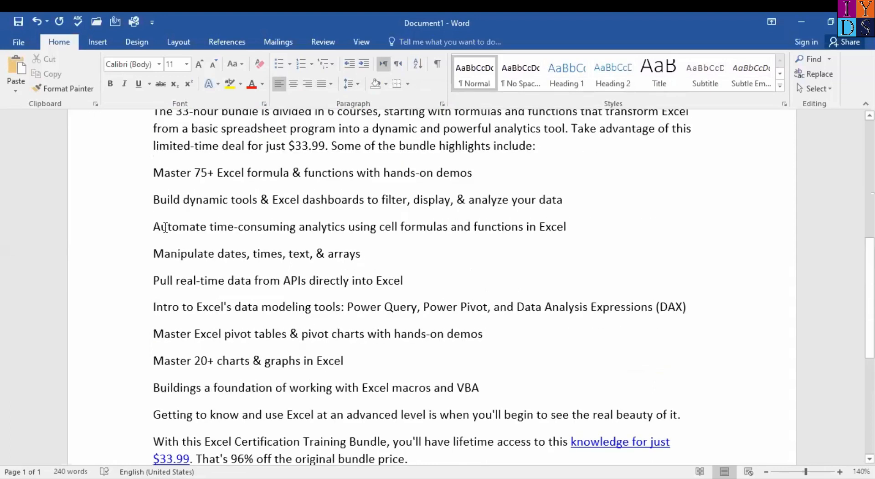
pyautogui.click(180, 200)
pyautogui.scroll(-4, 228, 246)
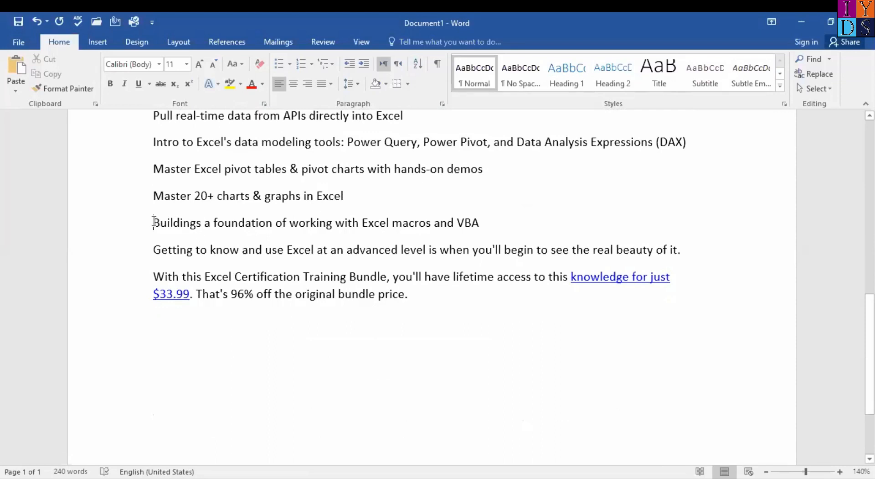
pyautogui.click(202, 222)
pyautogui.hotkey('ctrl', 'z')
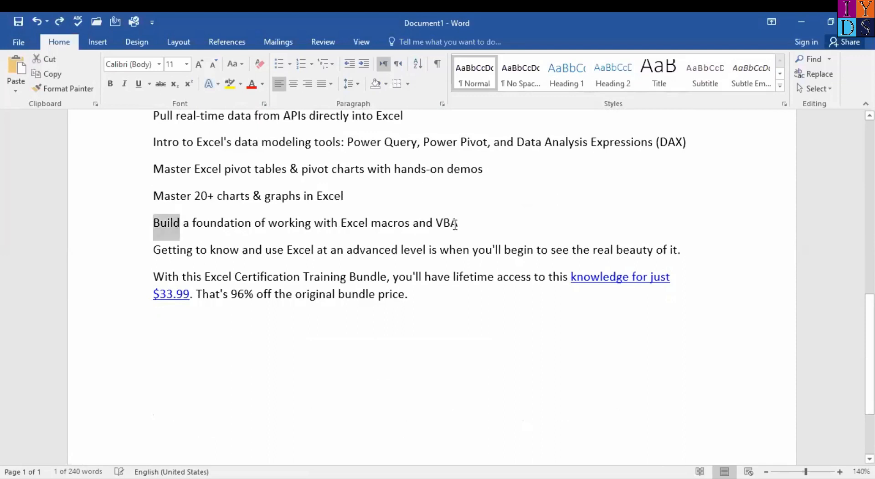
# Step: Deselect the restored word and reopen Find and Replace for replacing "build" with "buildings"
pyautogui.click(643, 185)
pyautogui.scroll(5, 644, 184)
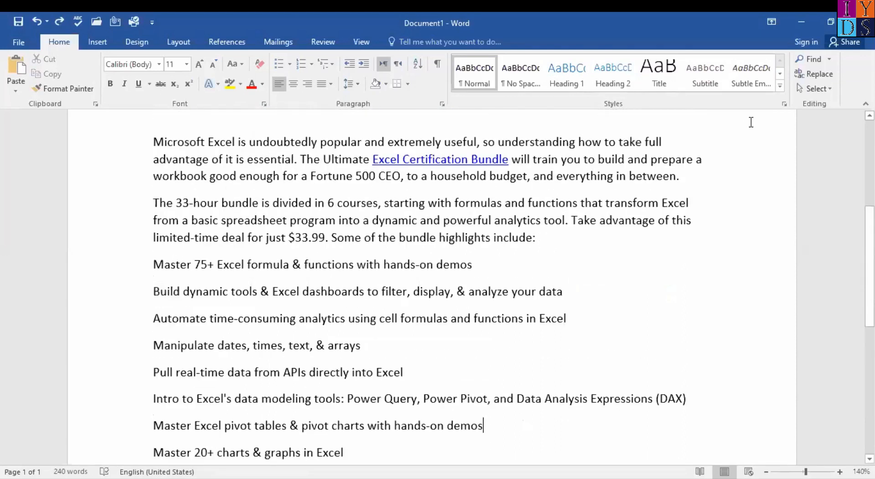
pyautogui.click(831, 78)
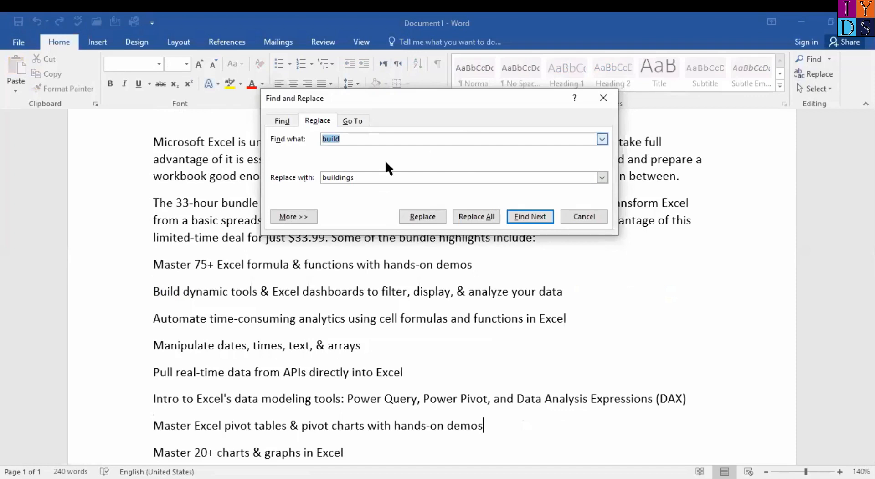
# Step: Replace every occurrence of "build" with "buildings" in the document, close the dialog and review the changed text
pyautogui.click(480, 218)
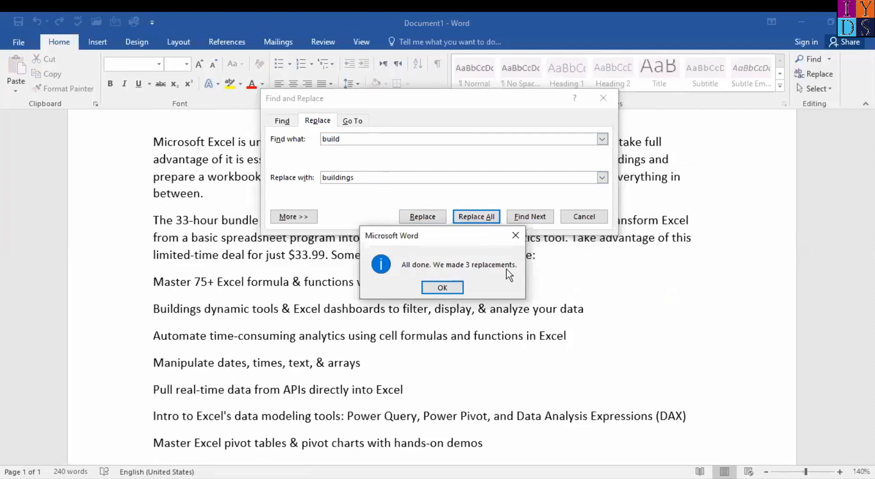
pyautogui.click(435, 288)
pyautogui.click(586, 221)
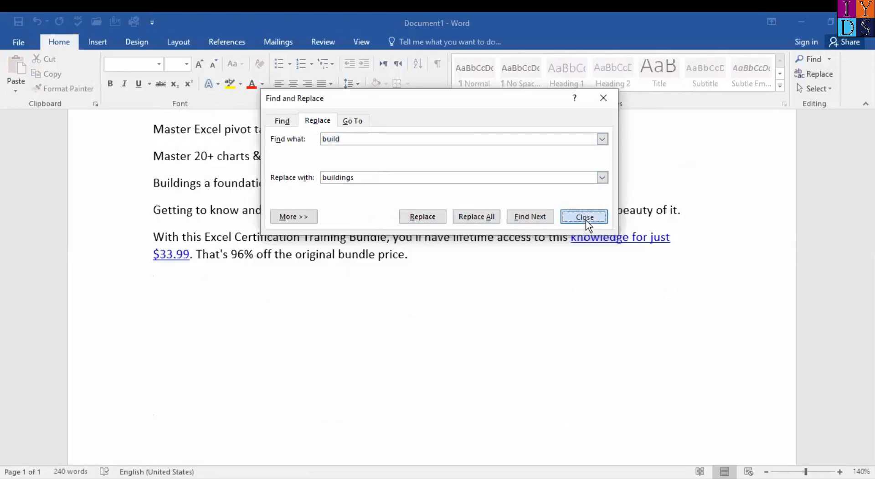
pyautogui.scroll(5, 241, 344)
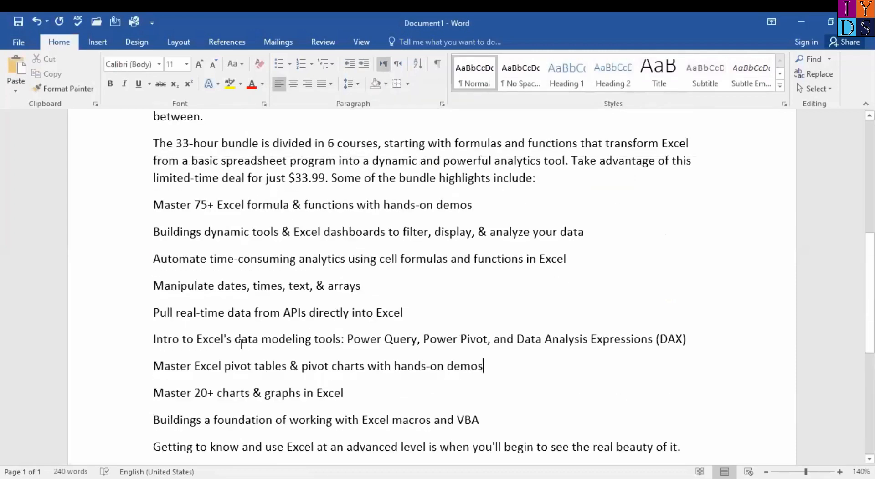
pyautogui.scroll(-3, 241, 344)
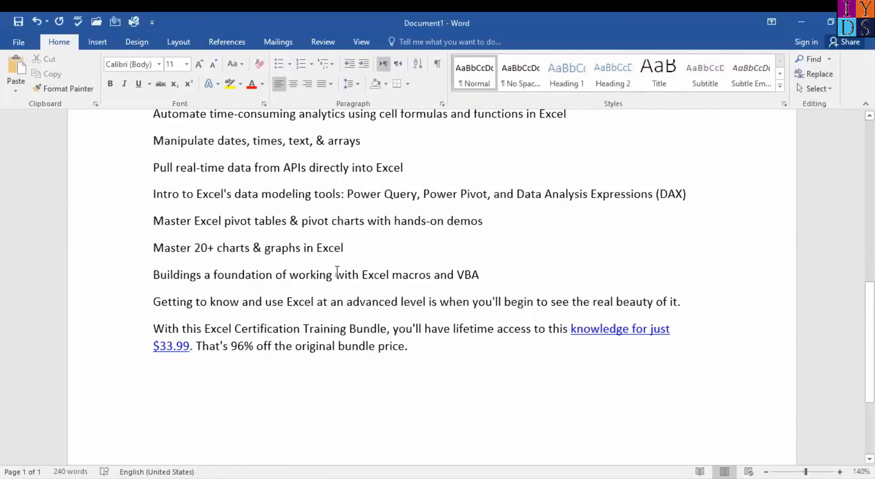
pyautogui.scroll(5, 283, 333)
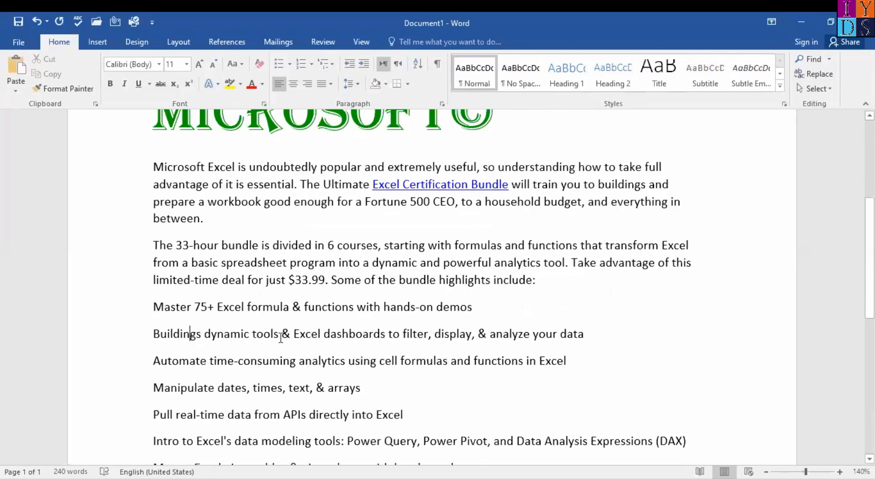
pyautogui.scroll(1, 510, 308)
pyautogui.scroll(1, 510, 308)
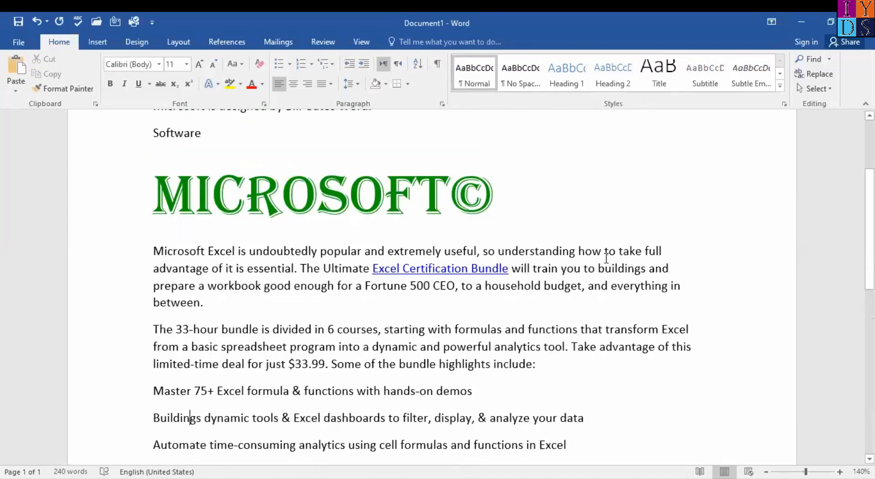
# Step: Select the word "buildings" in the first Excel paragraph and examine the extended search options for replacing it
pyautogui.doubleClick(634, 270)
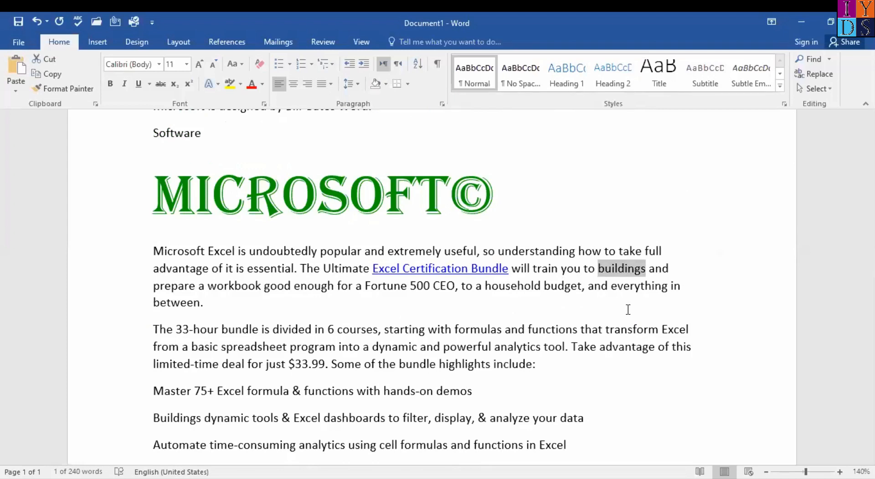
pyautogui.click(816, 75)
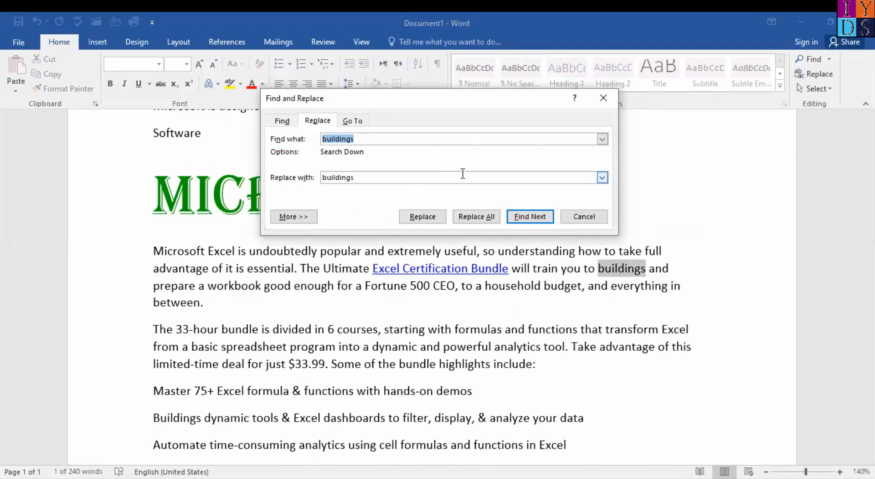
pyautogui.click(299, 217)
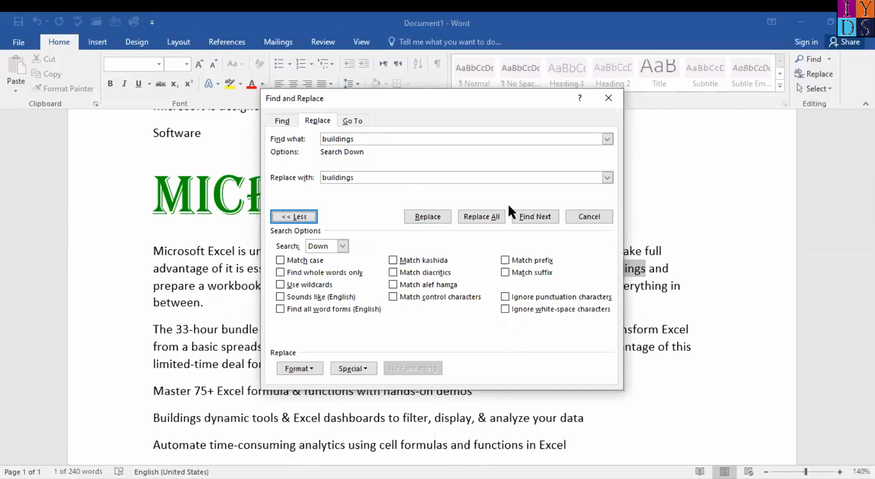
pyautogui.click(611, 103)
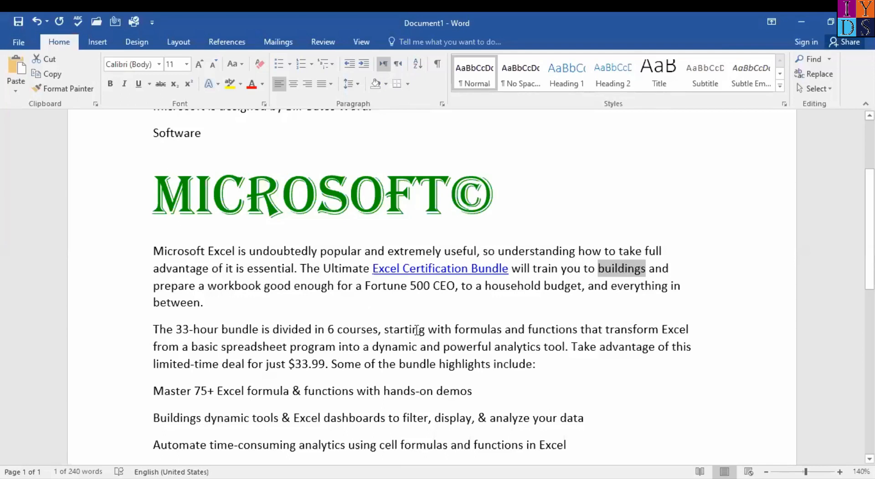
# Step: Place the text cursor at the start of the "Microsoft Excel is undoubtedly popular" paragraph and display the ruler
pyautogui.click(155, 252)
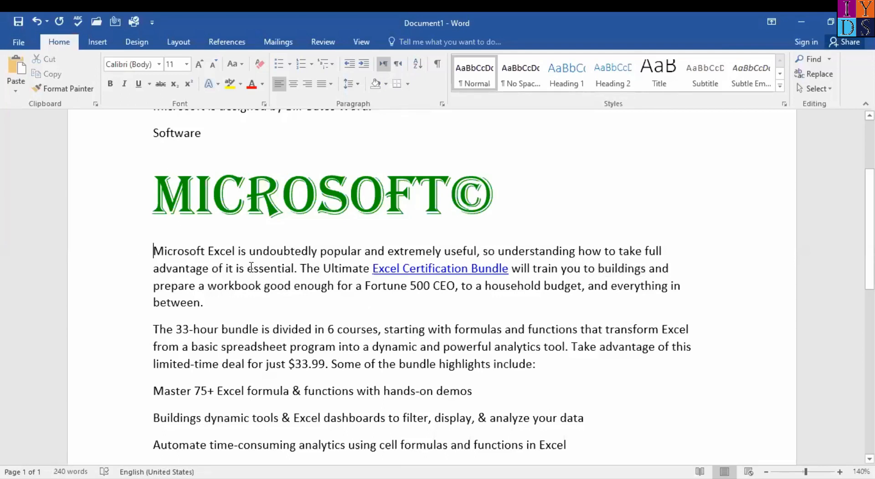
pyautogui.scroll(5, 251, 267)
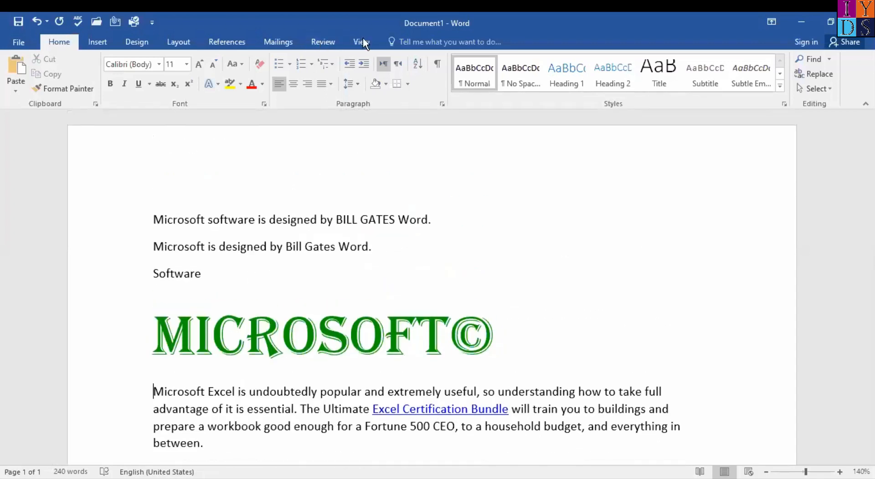
pyautogui.click(364, 42)
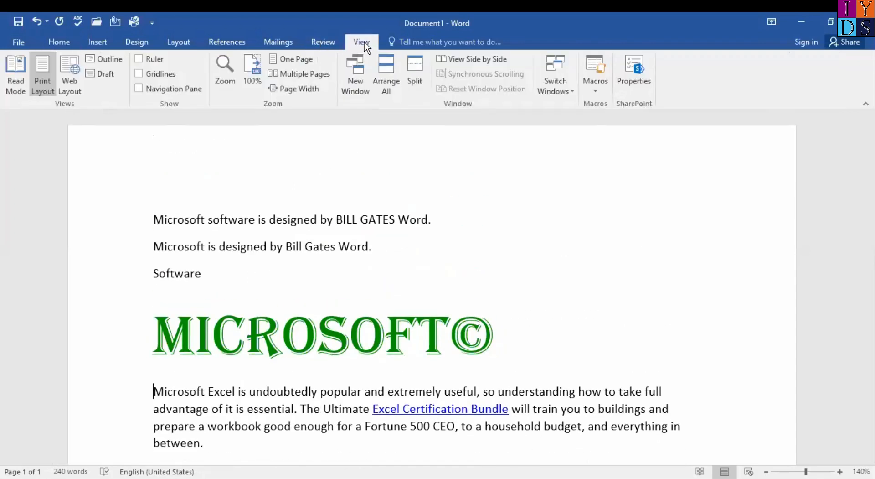
pyautogui.click(142, 60)
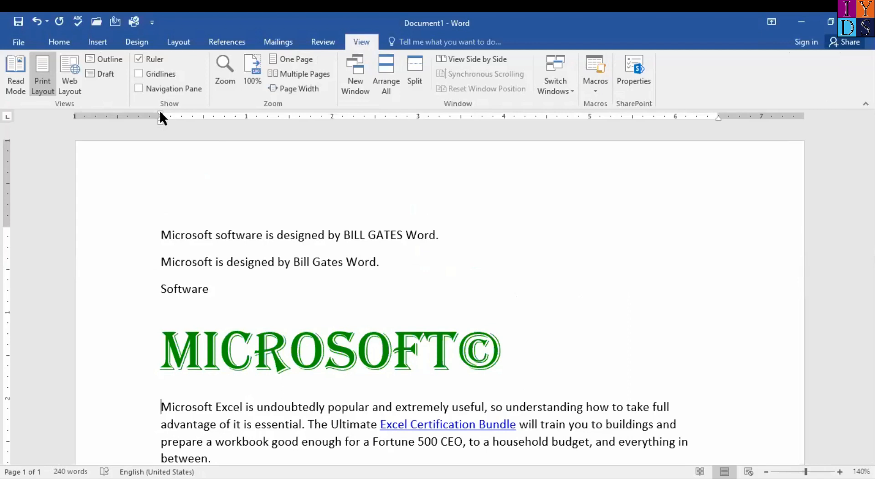
# Step: Try a 1-inch first-line indent on the "Microsoft Excel is undoubtedly popular" paragraph and undo it
pyautogui.moveTo(160, 114); pyautogui.dragTo(246, 115)
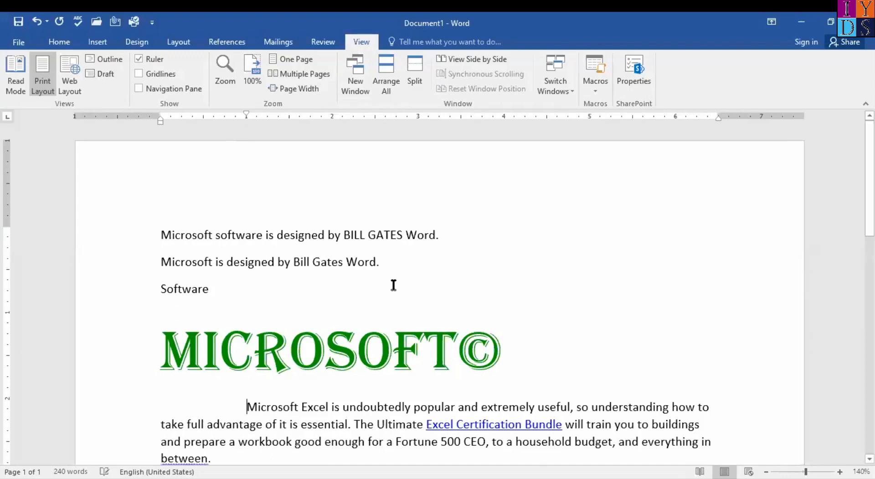
pyautogui.scroll(-3, 394, 285)
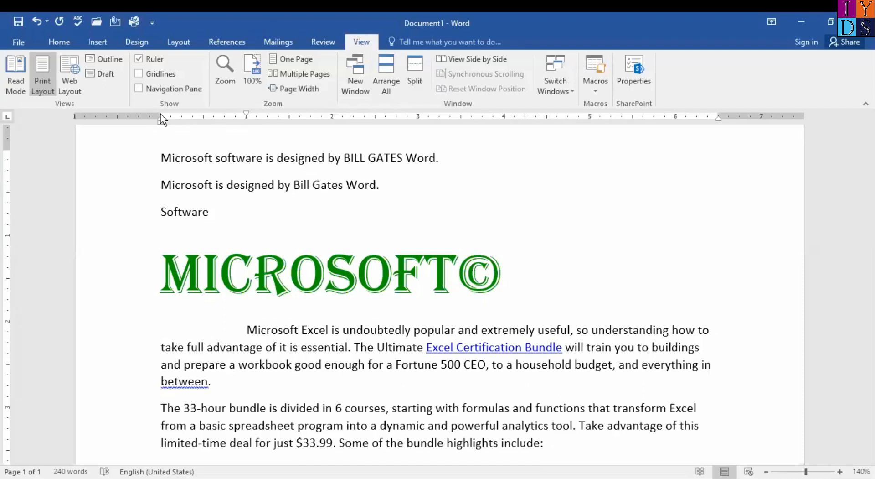
pyautogui.hotkey('ctrl', 'z')
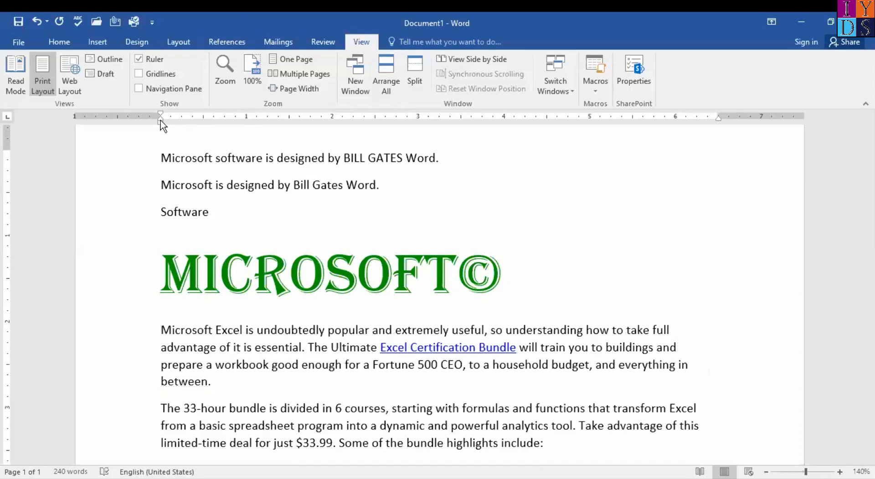
# Step: Indent the "Microsoft Excel is undoubtedly popular" paragraph 1.5 inches from the left margin, with its first line at 2 inches
pyautogui.moveTo(160, 120); pyautogui.dragTo(235, 123)
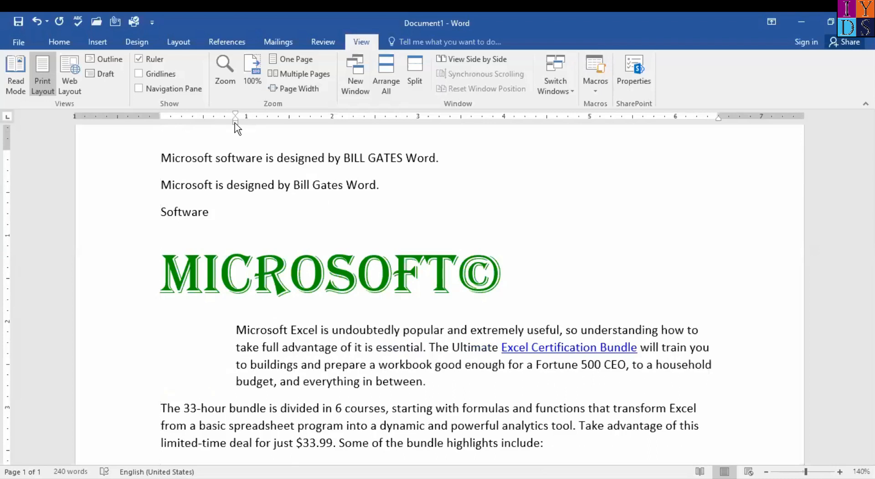
pyautogui.moveTo(235, 122); pyautogui.dragTo(251, 122)
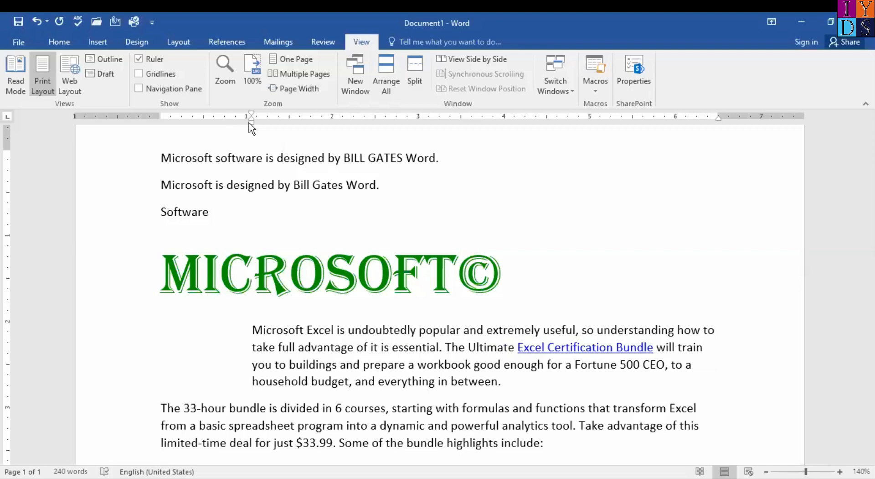
pyautogui.click(248, 123)
pyautogui.moveTo(249, 122); pyautogui.dragTo(289, 122)
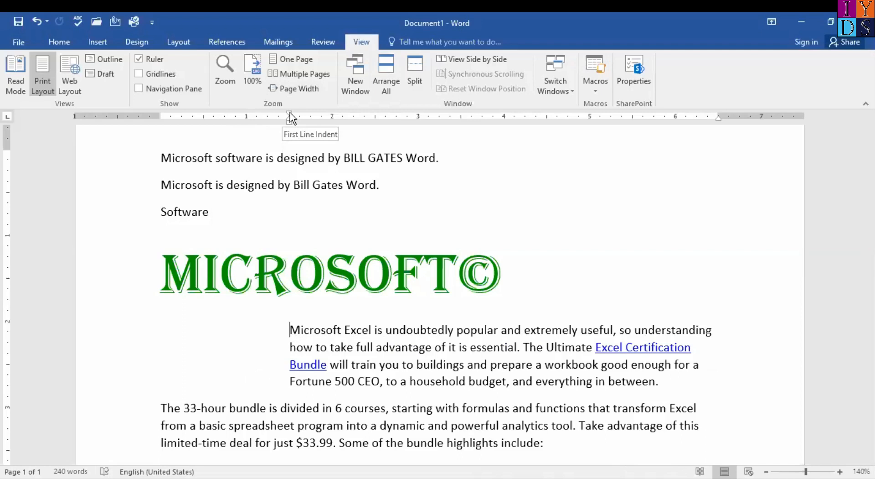
pyautogui.moveTo(291, 118)
pyautogui.mouseDown()
pyautogui.moveTo(337, 119)
pyautogui.moveTo(333, 112)
pyautogui.mouseUp()
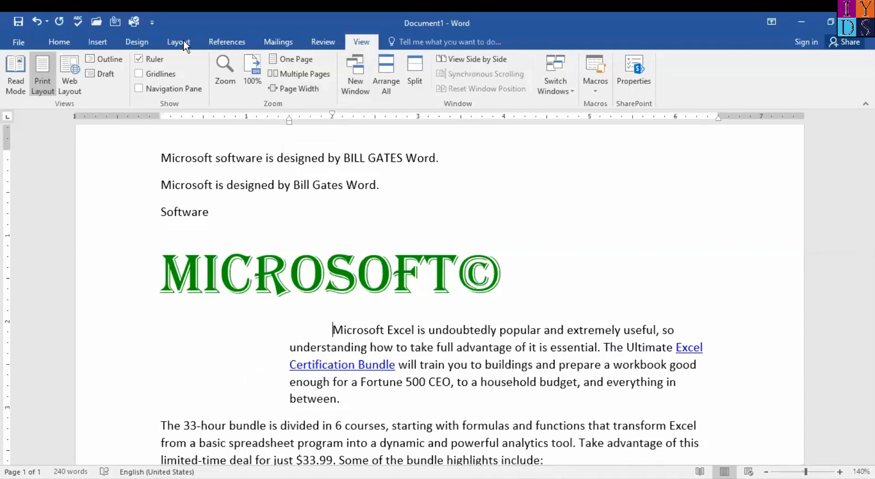
# Step: Hide and redisplay the ruler, and try left page margins of about 3.7, 2 and 0.9 inches
pyautogui.click(139, 58)
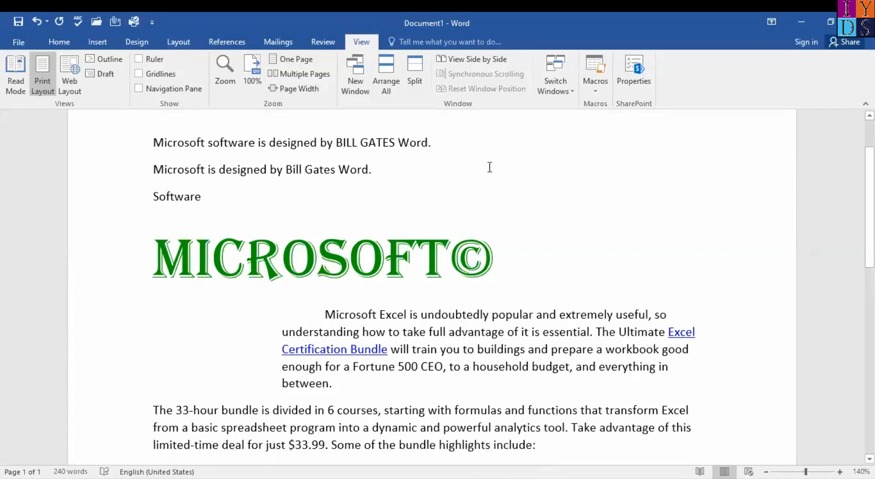
pyautogui.click(140, 60)
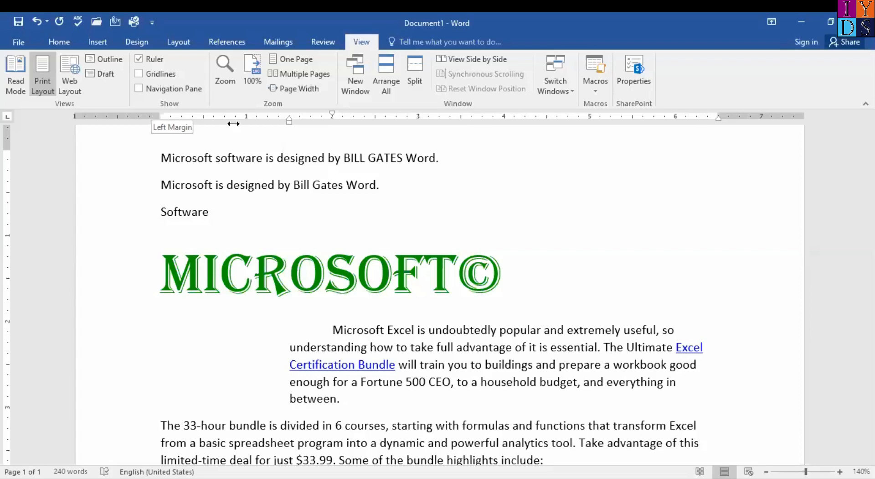
pyautogui.moveTo(233, 123); pyautogui.dragTo(388, 129)
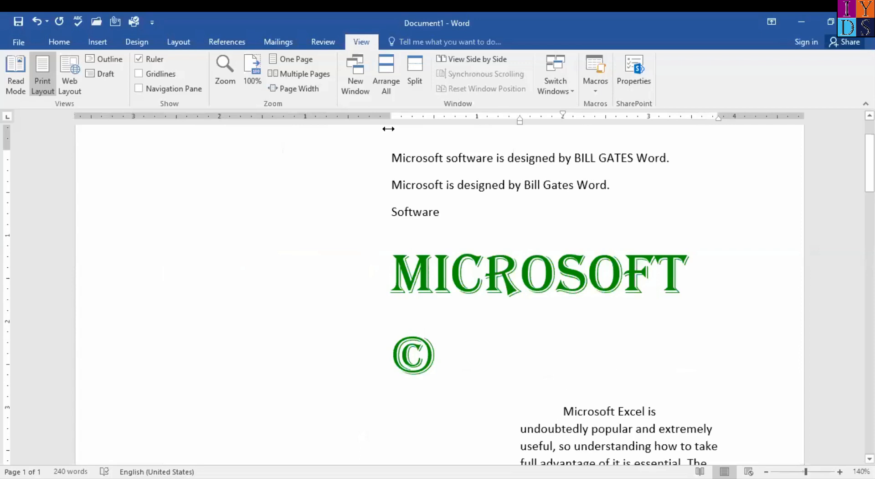
pyautogui.moveTo(389, 129); pyautogui.dragTo(246, 137)
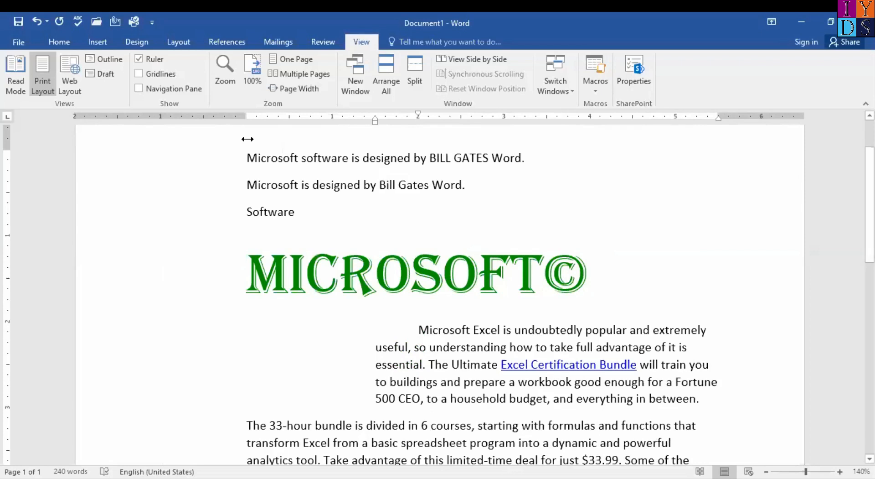
pyautogui.moveTo(247, 139); pyautogui.dragTo(154, 143)
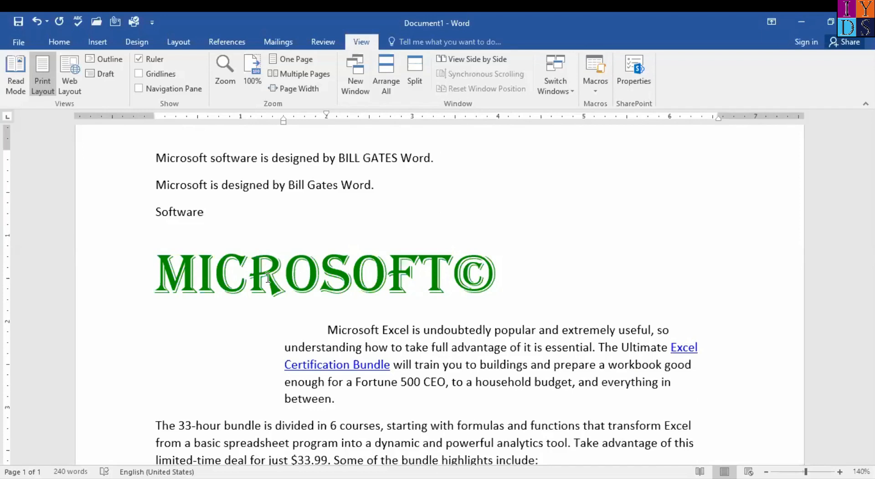
# Step: Undo the left page margin changes and the paragraph's indents
pyautogui.hotkey('ctrl', 'z')
pyautogui.hotkey('ctrl', 'z')
pyautogui.hotkey('ctrl', 'z')
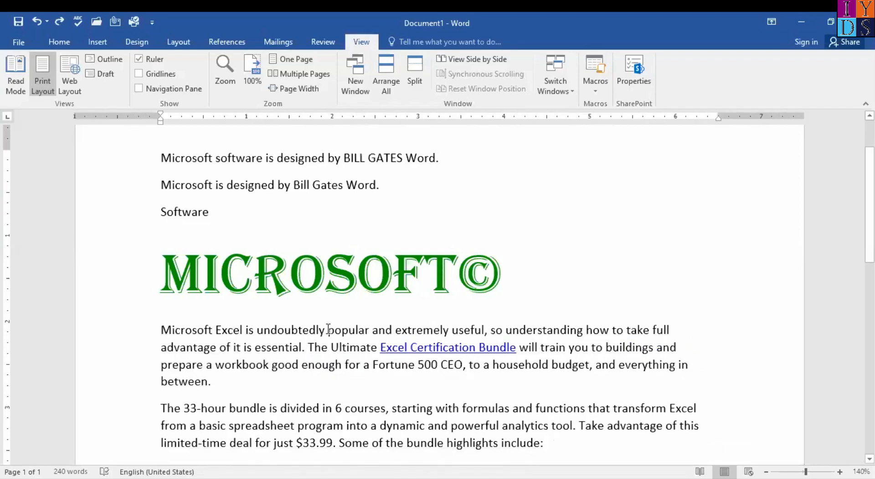
# Step: Move the text cursor through the lines around the first Excel paragraph and place it at that paragraph's beginning
pyautogui.scroll(-3, 384, 385)
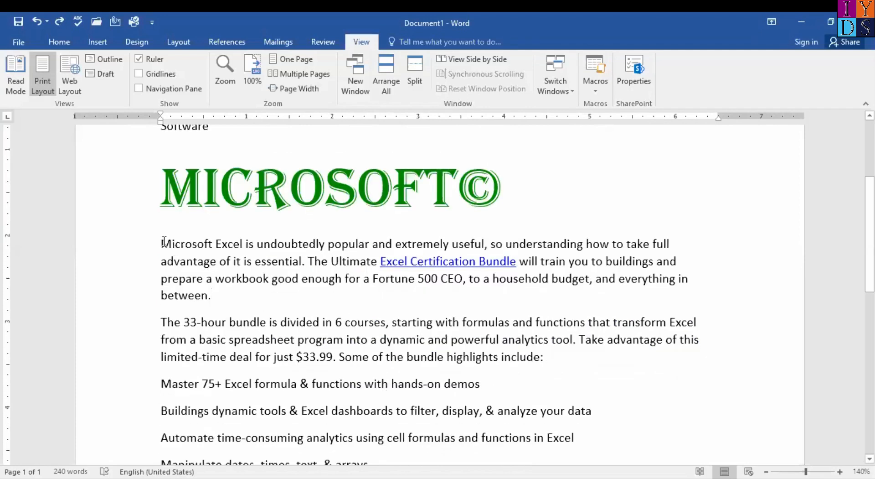
pyautogui.click(229, 299)
pyautogui.press('Up')
pyautogui.press('Up')
pyautogui.press('Up')
pyautogui.press('Up')
pyautogui.press('Up')
pyautogui.press('Down')
pyautogui.press('Down')
pyautogui.press('Down')
pyautogui.press('Left')
pyautogui.press('Up')
pyautogui.press('Home')
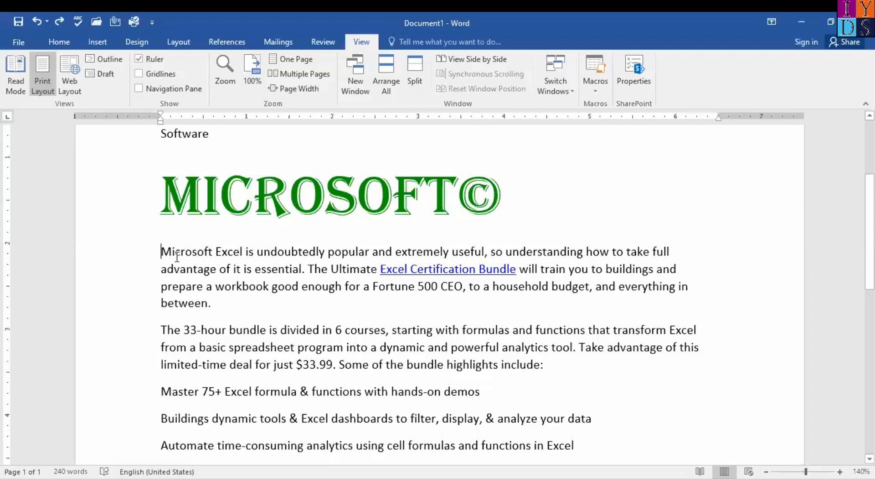
# Step: Select the whole first Excel paragraph, try a left indent of about 1.25 inches, undo it and deselect the text
pyautogui.moveTo(177, 257); pyautogui.dragTo(227, 307)
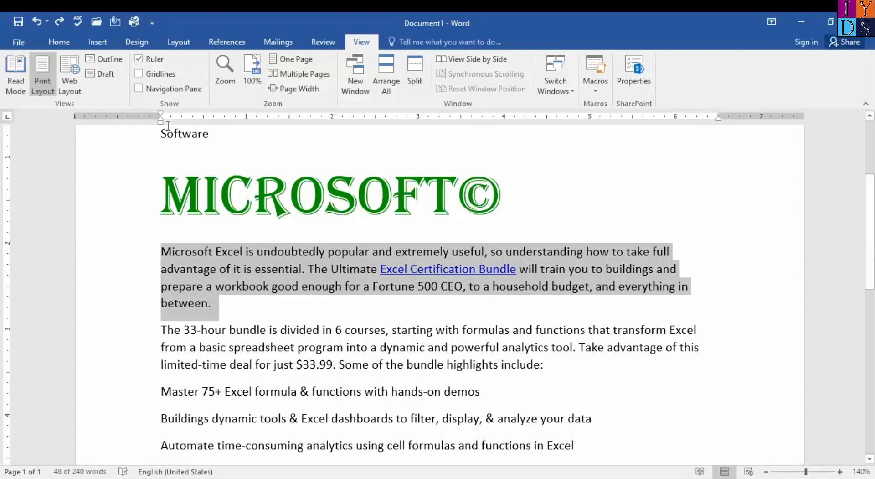
pyautogui.moveTo(160, 120); pyautogui.dragTo(235, 128)
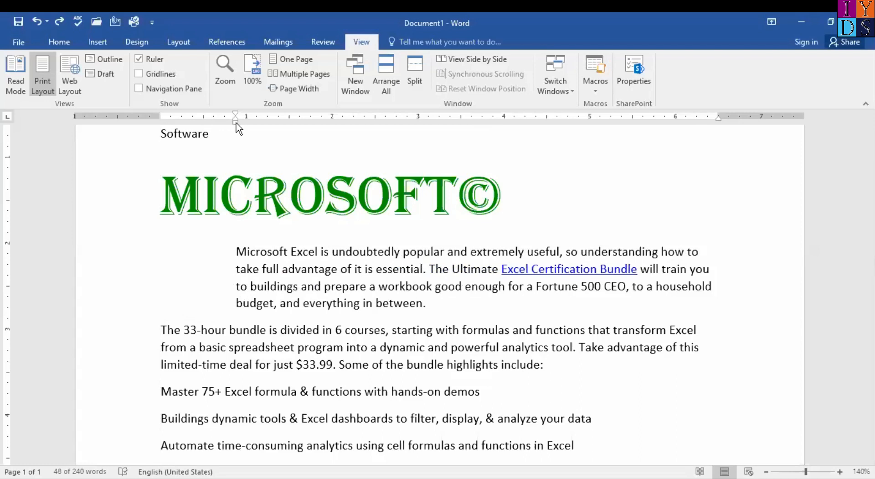
pyautogui.moveTo(236, 123); pyautogui.dragTo(267, 123)
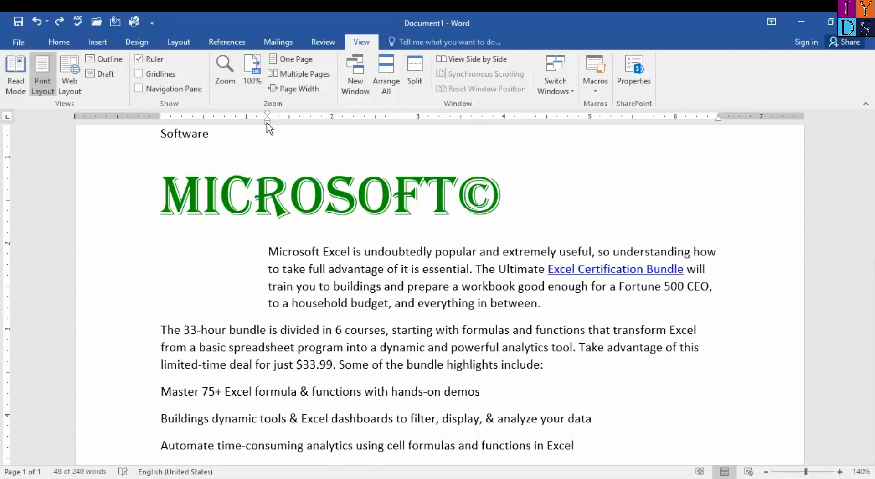
pyautogui.click(194, 251)
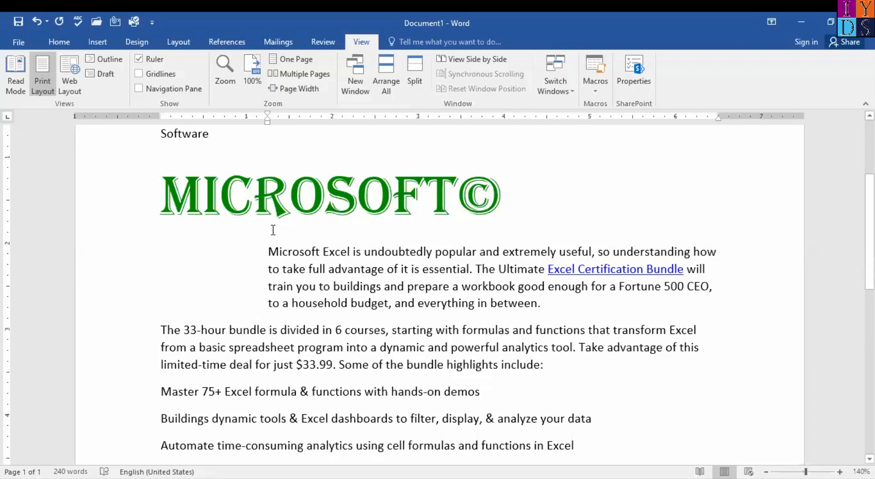
pyautogui.hotkey('ctrl', 'z')
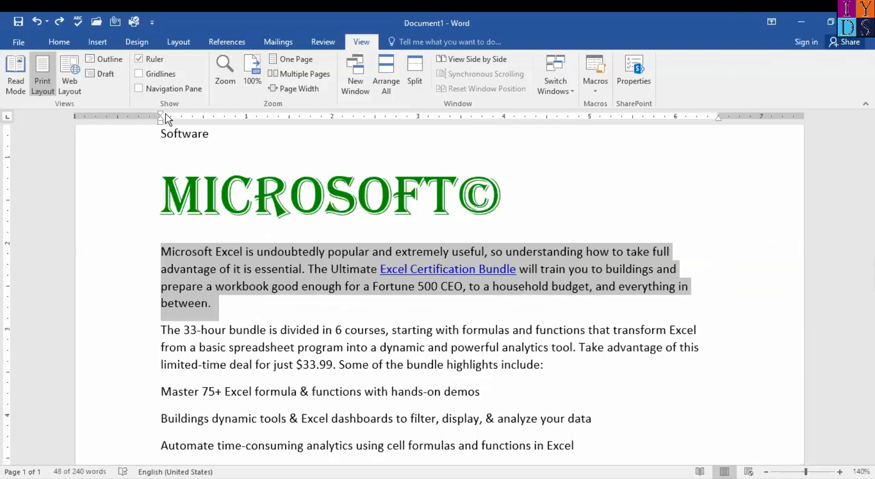
pyautogui.click(246, 304)
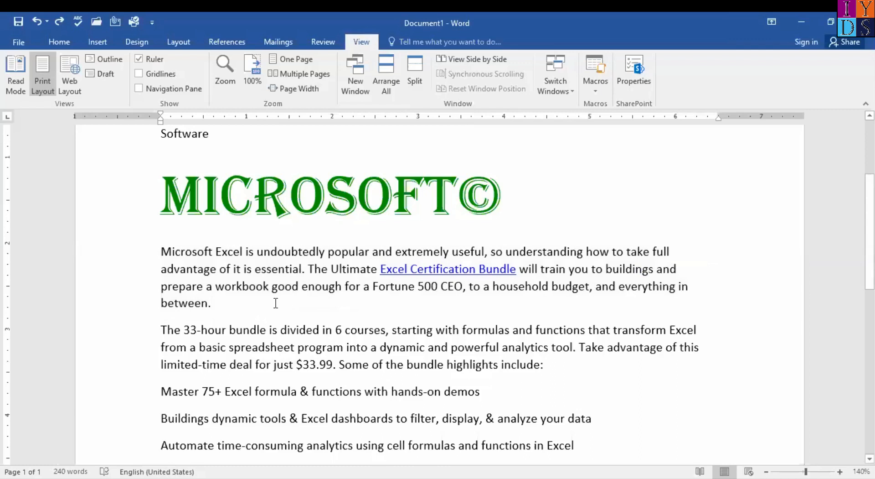
# Step: Add the lines Skills, Windows and Microsoft as separate paragraphs below the first Excel paragraph
pyautogui.press('Return')
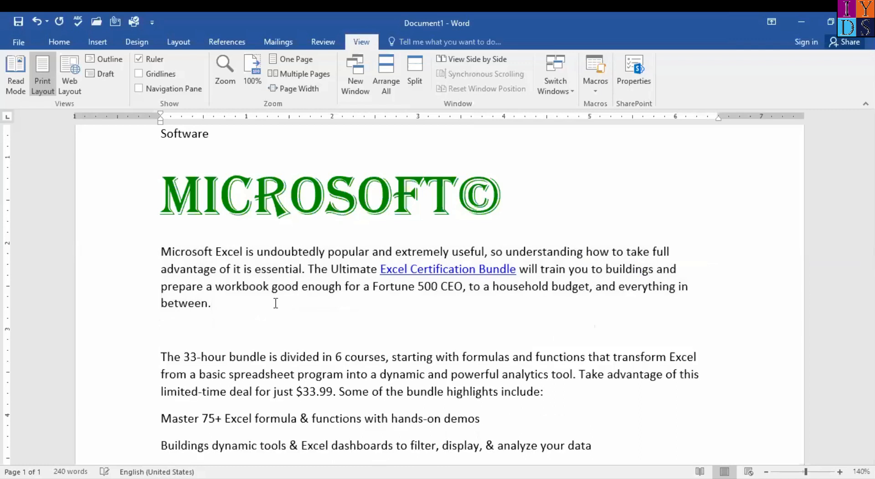
pyautogui.write('Skills')
pyautogui.press('Return')
pyautogui.write('Windon')
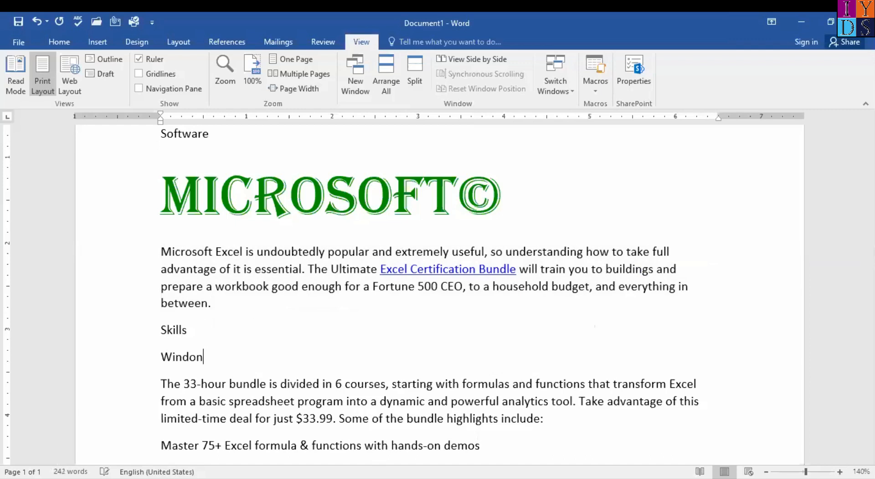
pyautogui.press('BackSpace')
pyautogui.write('ws')
pyautogui.press('Return')
pyautogui.write('mo')
pyautogui.press('BackSpace')
pyautogui.press('BackSpace')
pyautogui.write('Microsoft')
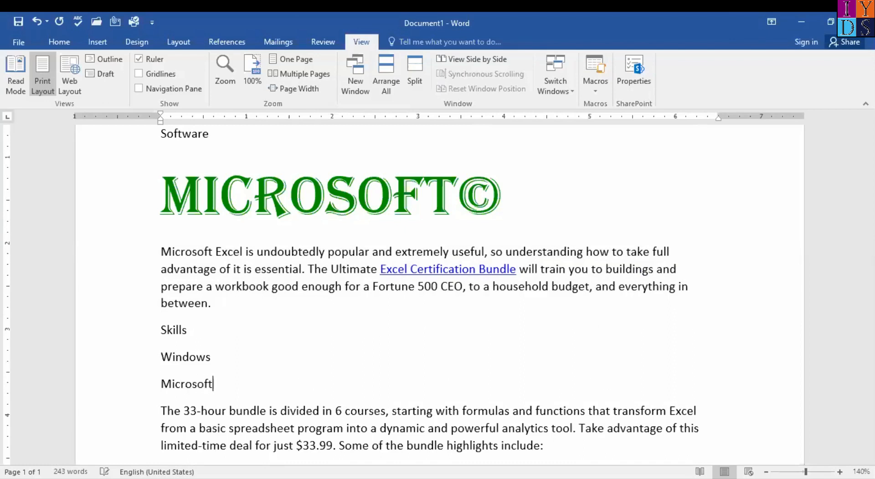
# Step: Add the lines Apple and Sharepoint below the Microsoft line, followed by an empty line
pyautogui.press('Return')
pyautogui.write('Apple')
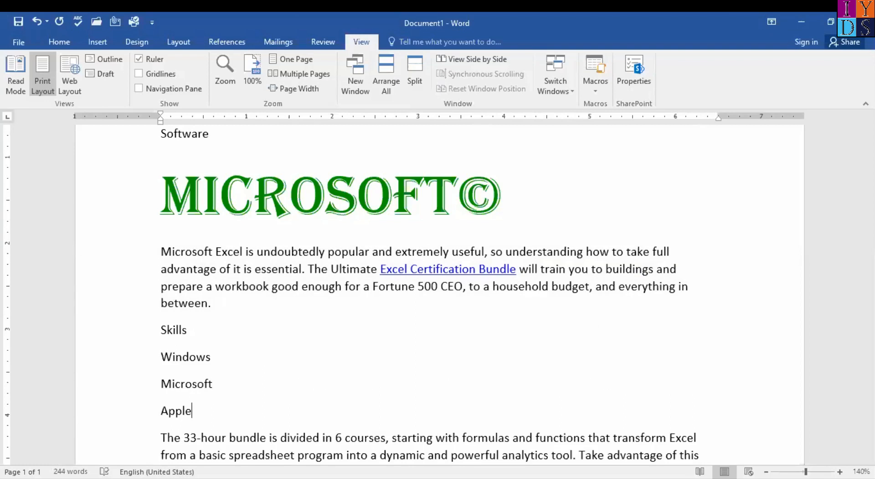
pyautogui.press('Return')
pyautogui.write('S')
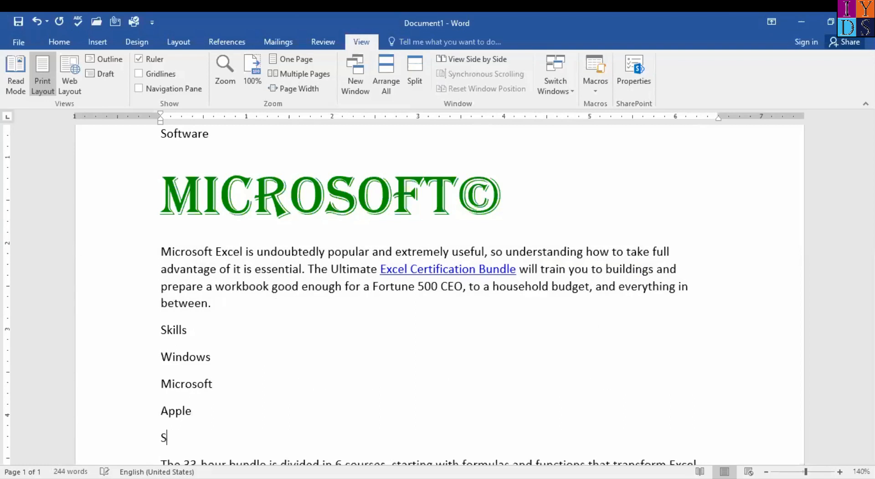
pyautogui.write('harepoint')
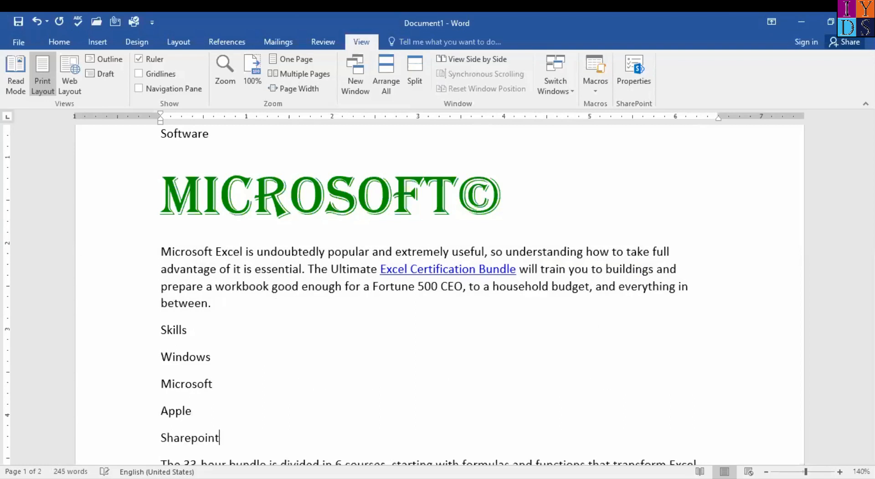
pyautogui.press('Return')
# Step: Select the five new lines from Skills through Sharepoint and show the home formatting commands
pyautogui.press('Up')
pyautogui.press('Up')
pyautogui.press('Up')
pyautogui.press('Up')
pyautogui.press('Up')
pyautogui.press('Up')
pyautogui.press('Down')
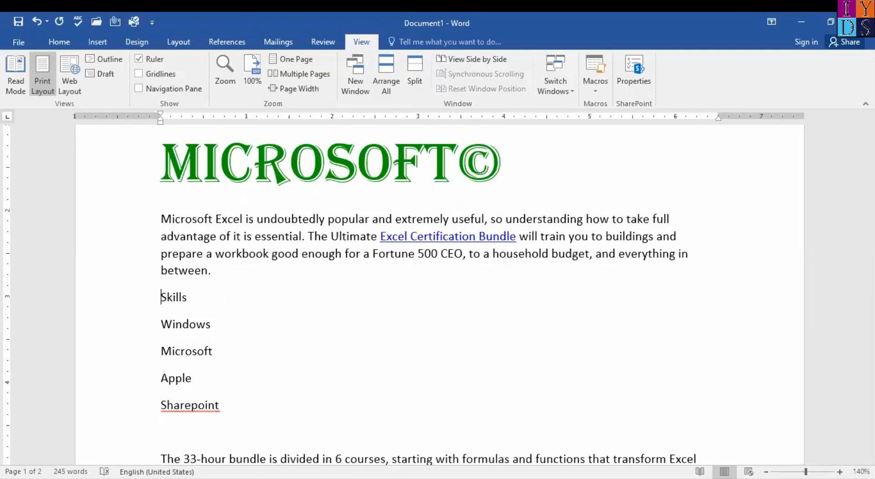
pyautogui.hotkey('shift', 'Down')
pyautogui.hotkey('shift', 'Down')
pyautogui.hotkey('shift', 'Down')
pyautogui.hotkey('shift', 'Down')
pyautogui.hotkey('shift', 'Down')
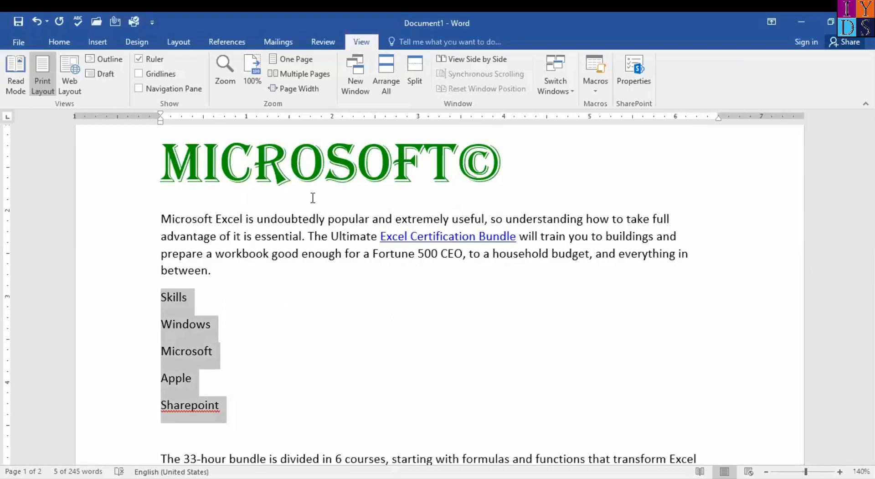
pyautogui.click(59, 40)
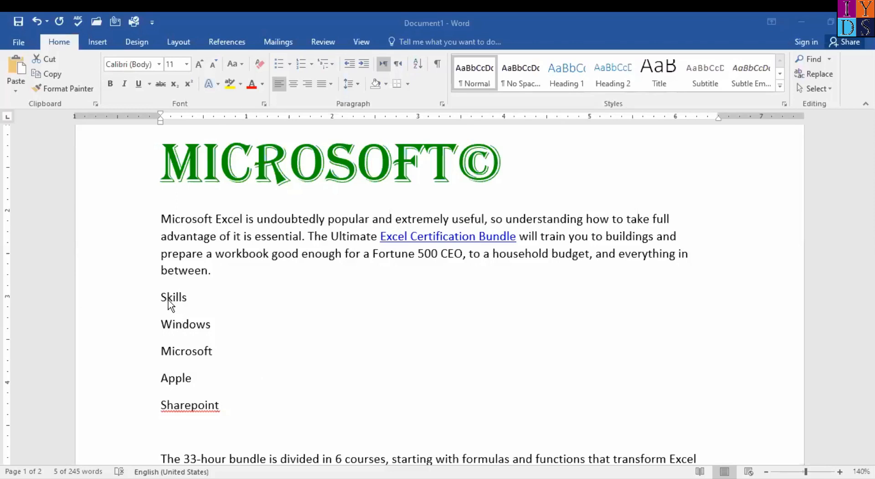
pyautogui.moveTo(162, 294); pyautogui.dragTo(211, 379)
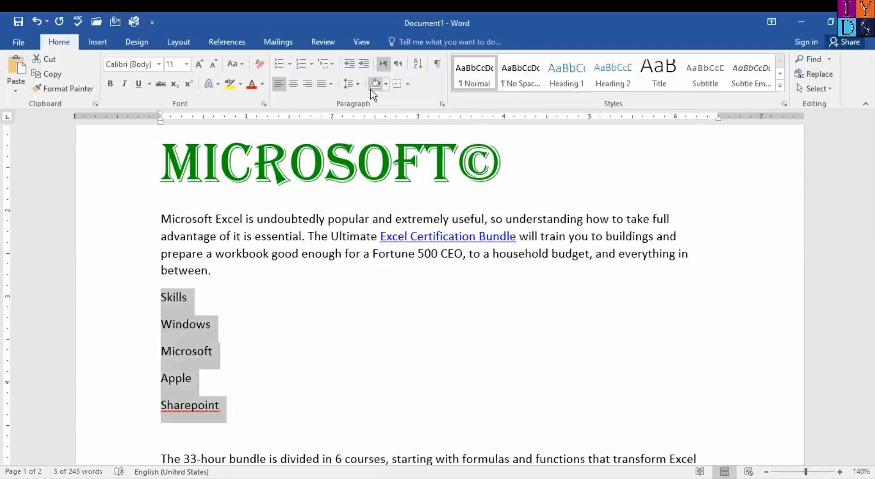
# Step: Make only the Skills line bold and enlarge its font by three size increments
pyautogui.click(190, 300)
pyautogui.tripleClick(190, 300)
pyautogui.click(196, 324)
pyautogui.press('Up')
pyautogui.press('Home')
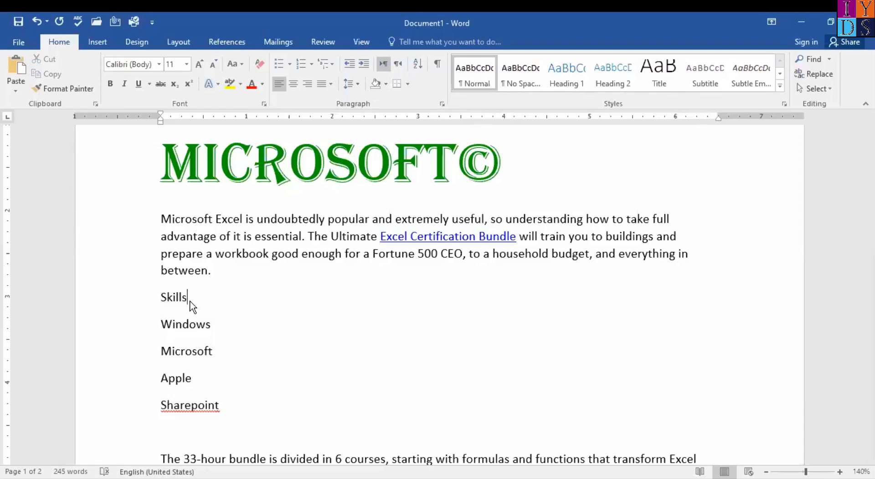
pyautogui.tripleClick(190, 300)
pyautogui.hotkey('ctrl', 'b')
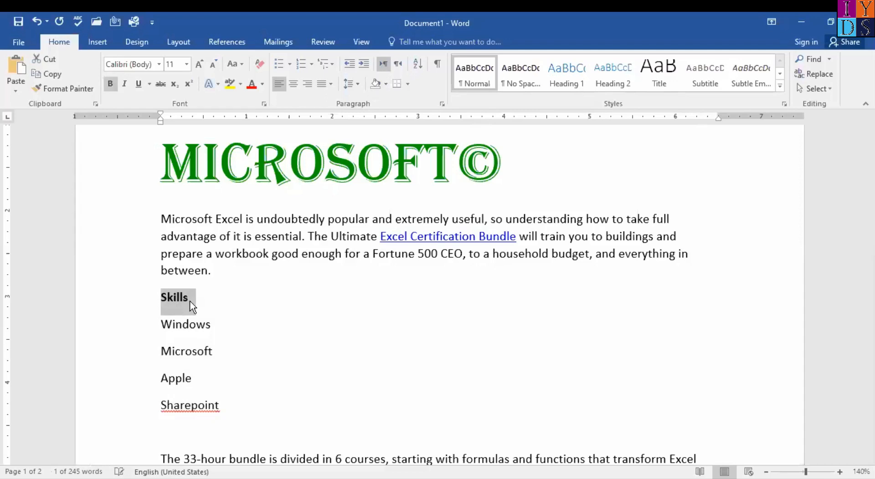
pyautogui.hotkey('ctrl', 'shift', '.')
pyautogui.hotkey('ctrl', 'shift', '.')
pyautogui.hotkey('ctrl', 'shift', '.')
# Step: Select the four lines from Windows to Sharepoint, indent them by 0.5 inch and remove that indent again
pyautogui.press('Down')
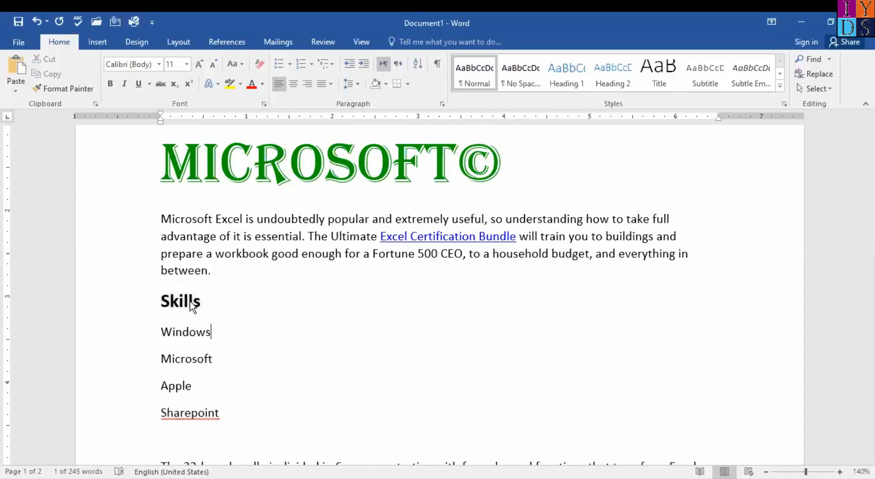
pyautogui.press('Home')
pyautogui.hotkey('shift', 'Down')
pyautogui.hotkey('shift', 'Down')
pyautogui.hotkey('shift', 'Down')
pyautogui.hotkey('shift', 'Down')
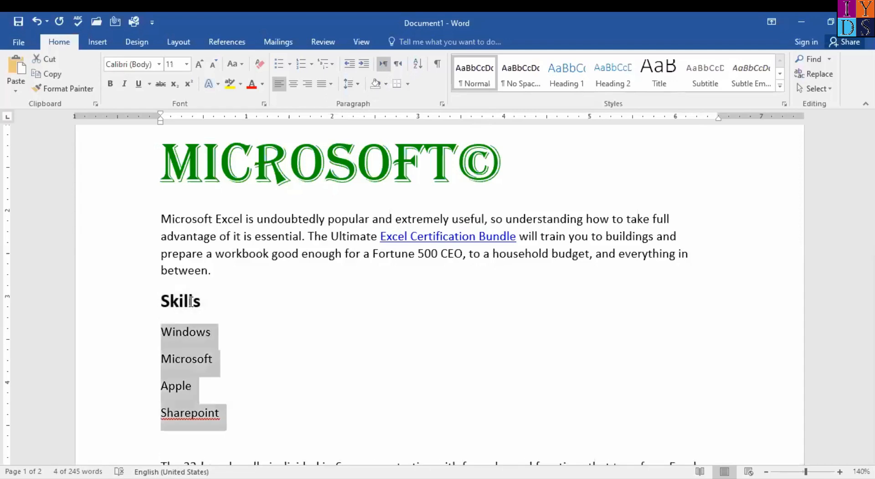
pyautogui.scroll(-1, 461, 333)
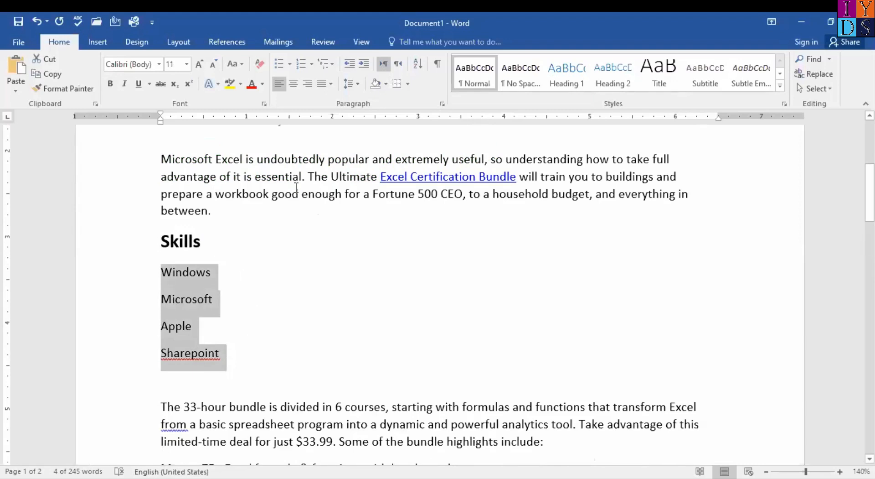
pyautogui.click(363, 62)
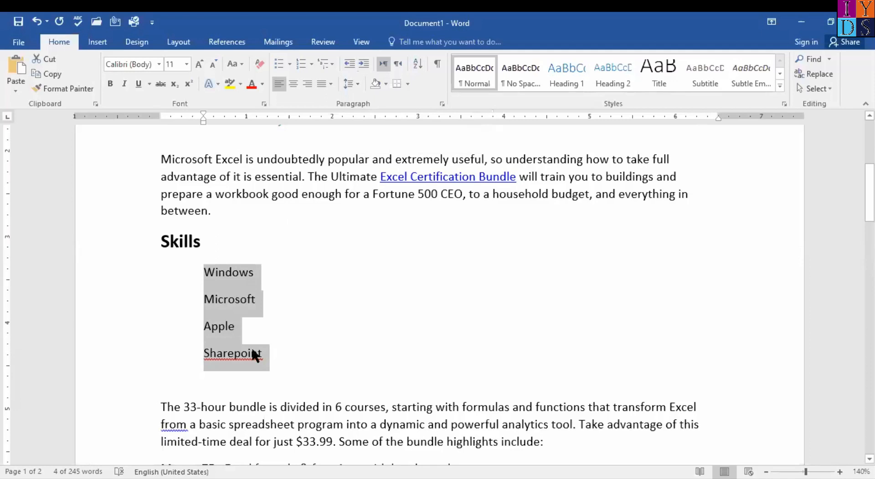
pyautogui.scroll(-1, 265, 334)
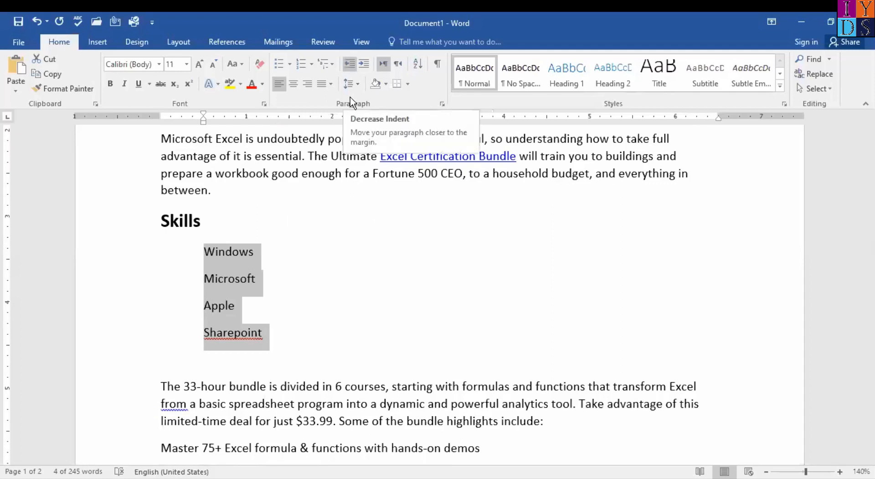
pyautogui.hotkey('ctrl', 'shift', 'm')
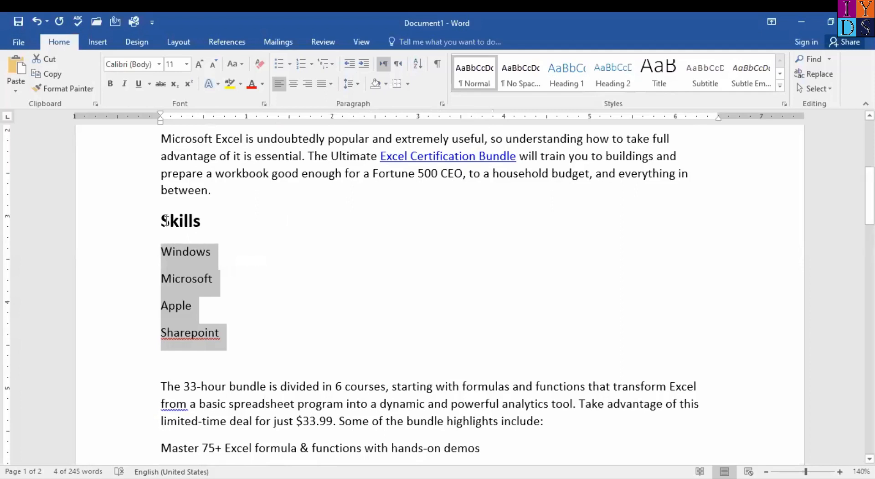
# Step: Give the Skills heading and its four lines a first-line indent of about 0.7 inch on the ruler
pyautogui.moveTo(164, 220); pyautogui.dragTo(219, 332)
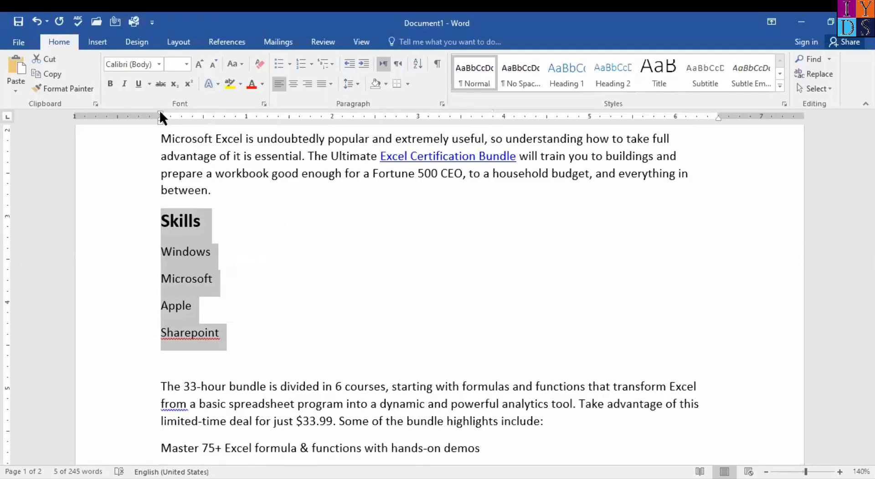
pyautogui.moveTo(160, 113); pyautogui.dragTo(229, 114)
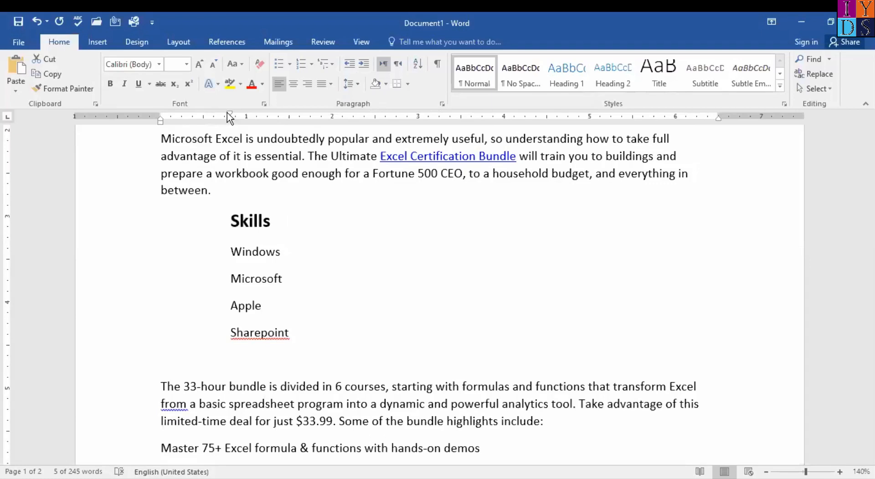
pyautogui.moveTo(230, 113); pyautogui.dragTo(220, 112)
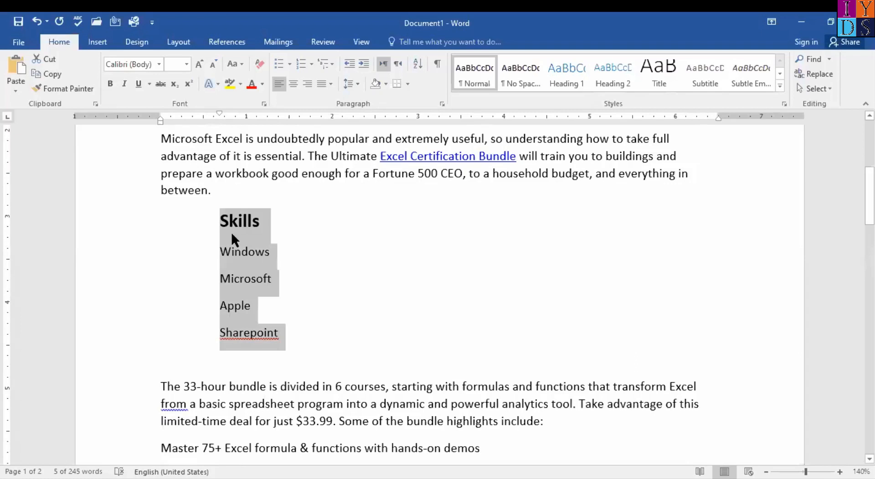
# Step: Select only the four lines from Windows to Sharepoint and increase their left indent to 0.5 inch
pyautogui.click(222, 250)
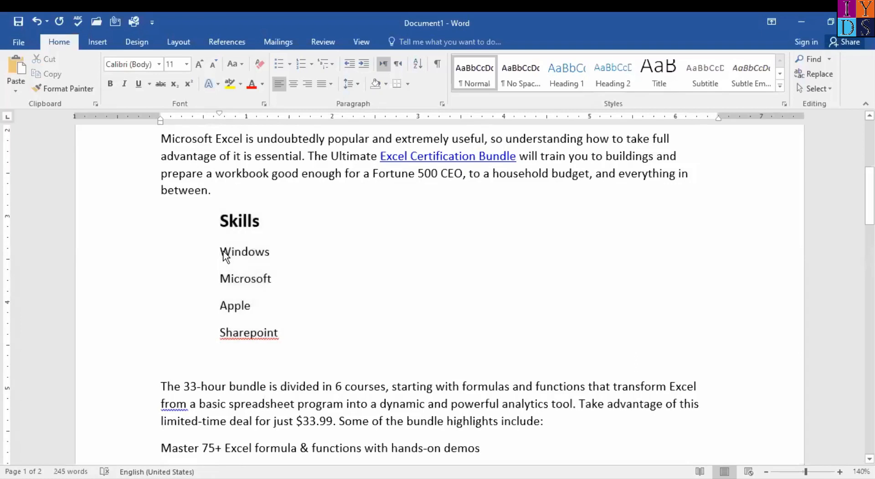
pyautogui.keyDown('shift'); pyautogui.click(278, 331); pyautogui.keyUp('shift')
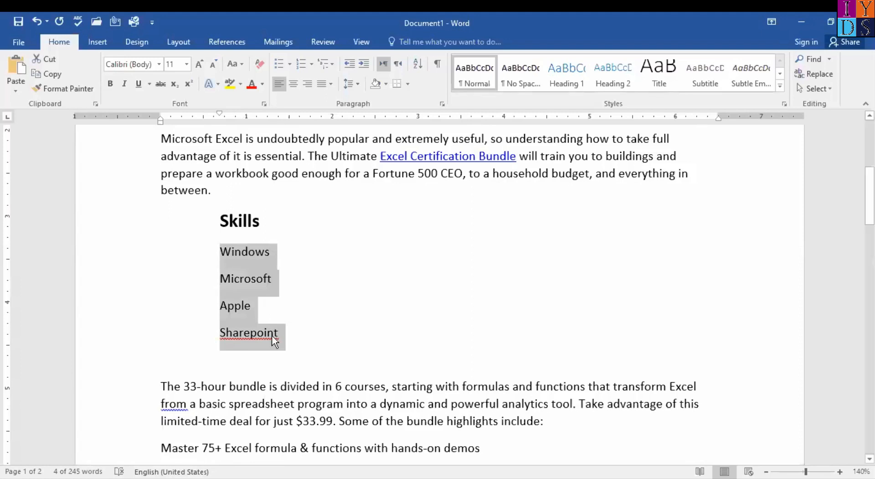
pyautogui.click(363, 64)
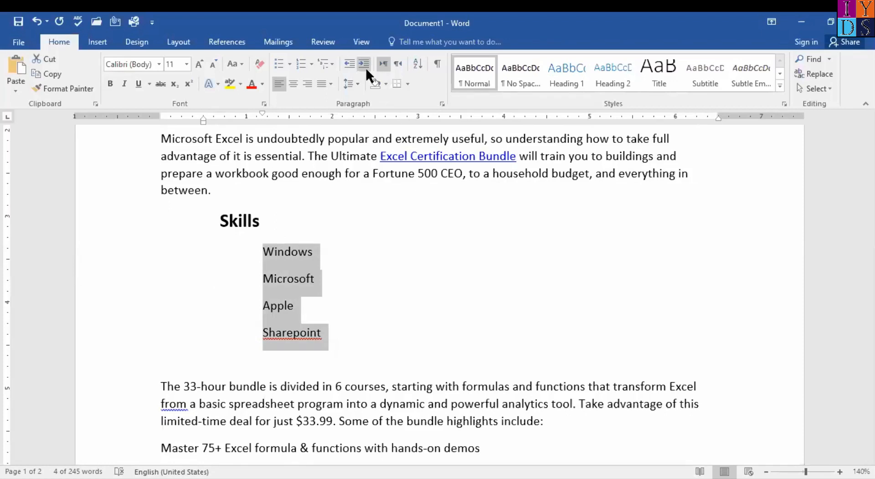
# Step: Try a left indent of 2.5 inches on the four selected lines and undo it
pyautogui.click(183, 42)
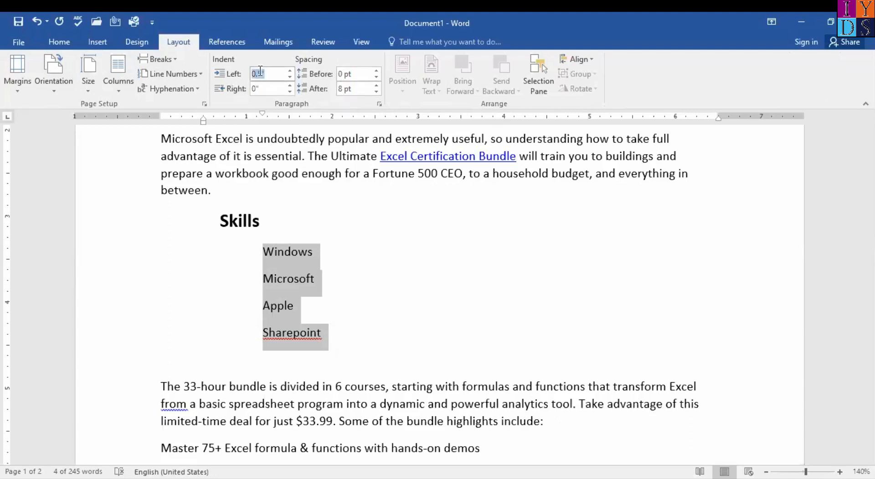
pyautogui.click(263, 73)
pyautogui.press('BackSpace')
pyautogui.press('BackSpace')
pyautogui.press('BackSpace')
pyautogui.write('2.5')
pyautogui.press('Return')
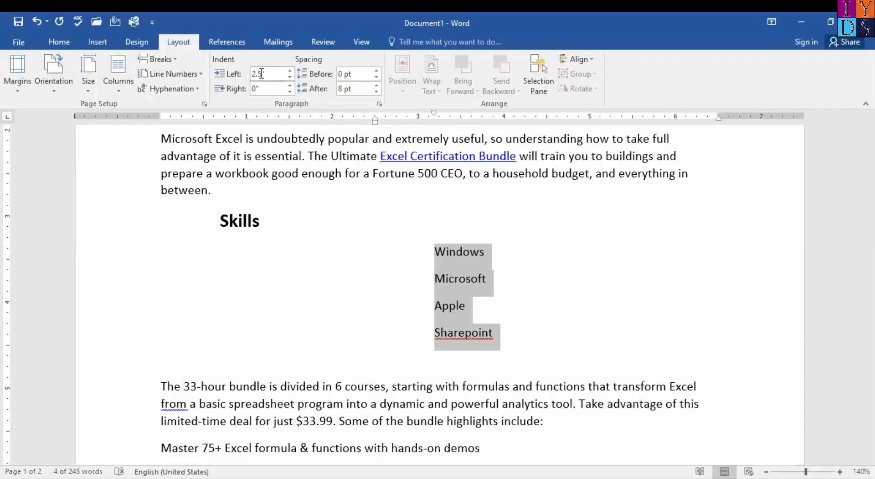
pyautogui.hotkey('ctrl', 'z')
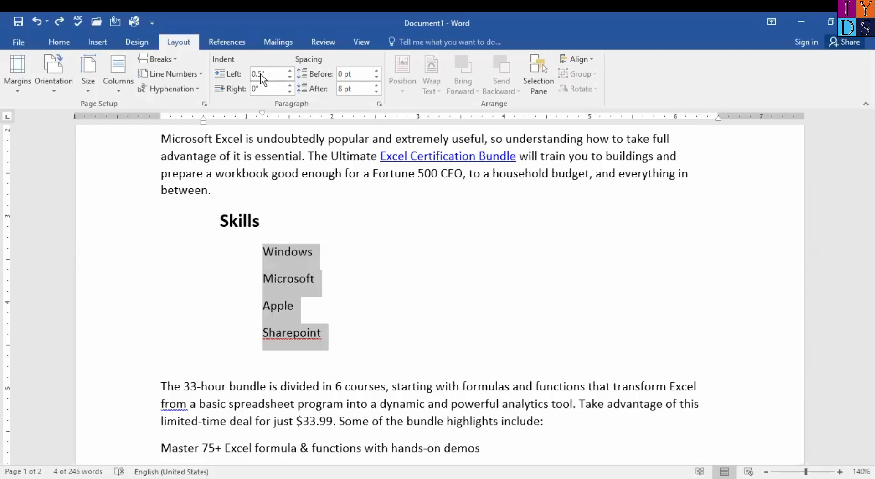
# Step: Set the left indent of the four selected lines to 0 inches
pyautogui.click(260, 73)
pyautogui.moveTo(260, 73); pyautogui.dragTo(253, 74)
pyautogui.write('0')
pyautogui.press('Return')
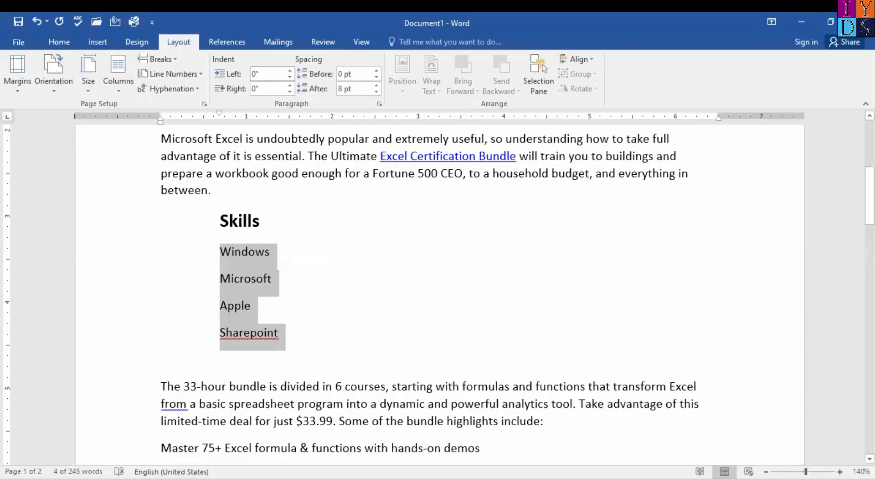
# Step: Try a spacing of 0 pt after the four selected paragraphs and undo it
pyautogui.click(345, 89)
pyautogui.moveTo(345, 90); pyautogui.dragTo(340, 89)
pyautogui.write('0')
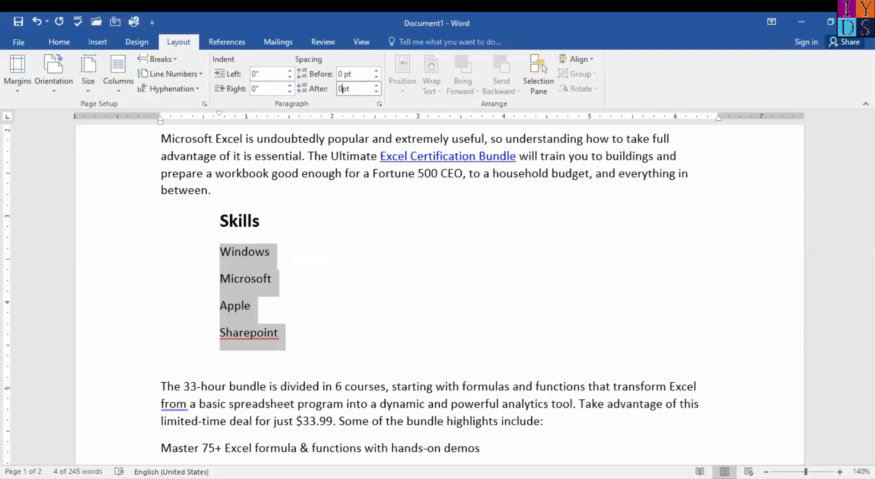
pyautogui.press('Return')
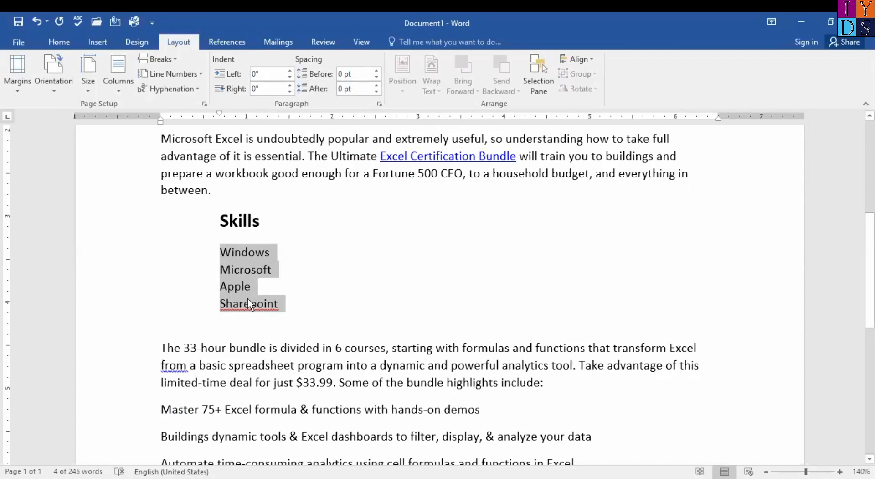
pyautogui.hotkey('ctrl', 'z')
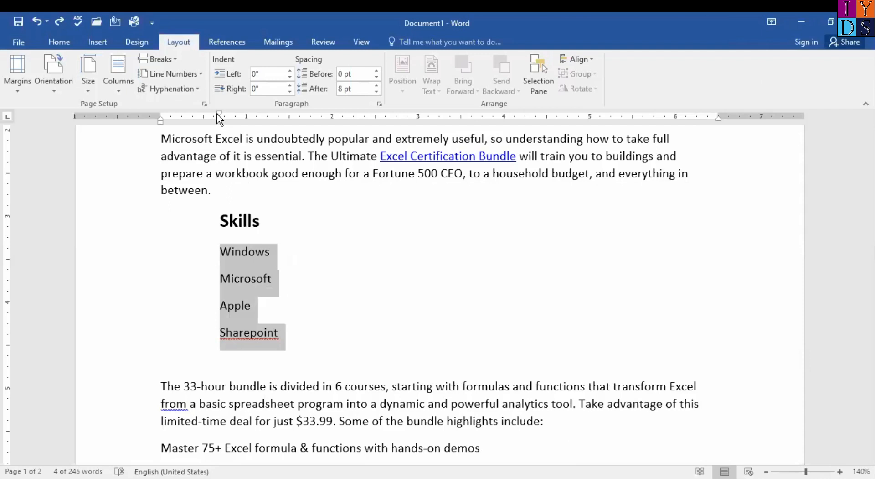
pyautogui.moveTo(219, 119); pyautogui.dragTo(218, 119)
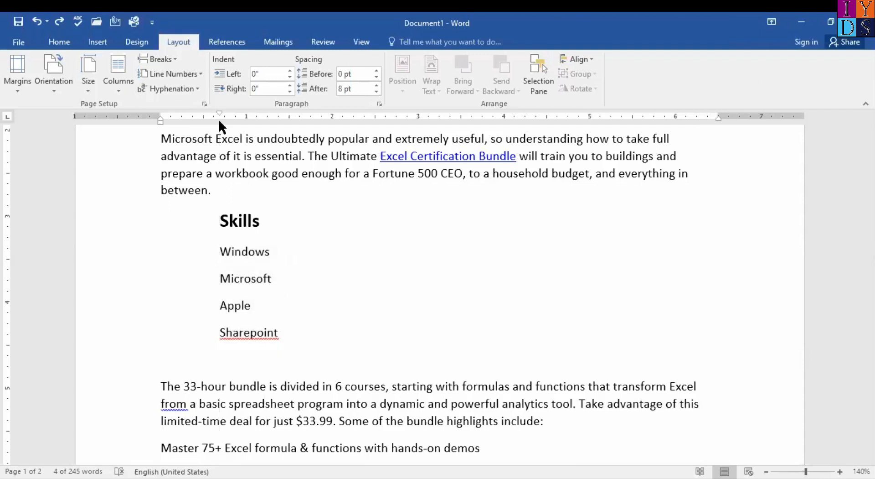
# Step: Add the year 2000 after a tab at the end of the Windows line
pyautogui.click(291, 261)
pyautogui.doubleClick(333, 252)
pyautogui.press('Tab')
pyautogui.press('Tab')
pyautogui.press('BackSpace')
pyautogui.press('BackSpace')
pyautogui.press('BackSpace')
pyautogui.press('BackSpace')
pyautogui.press('BackSpace')
pyautogui.write('s')
pyautogui.press('Tab')
pyautogui.write('2000')
# Step: Add the year 2002 after a tab at the end of the Microsoft line
pyautogui.press('Down')
pyautogui.press('Tab')
pyautogui.write('2002')
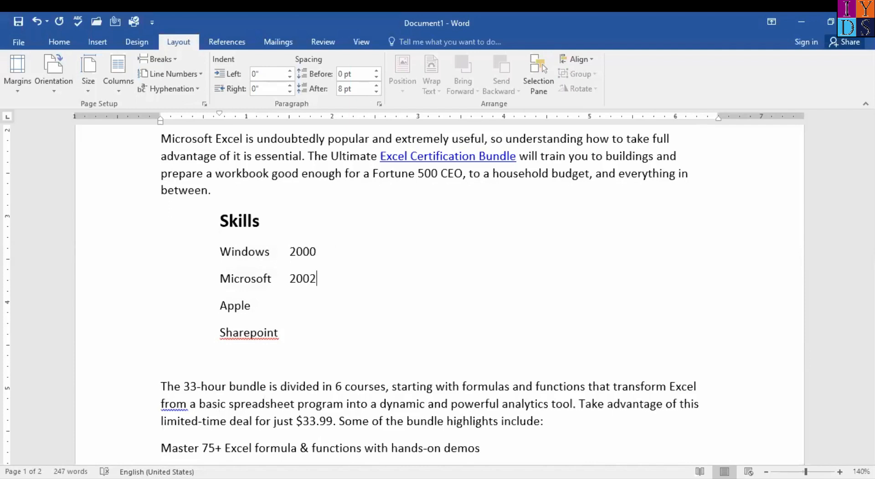
pyautogui.press('Return')
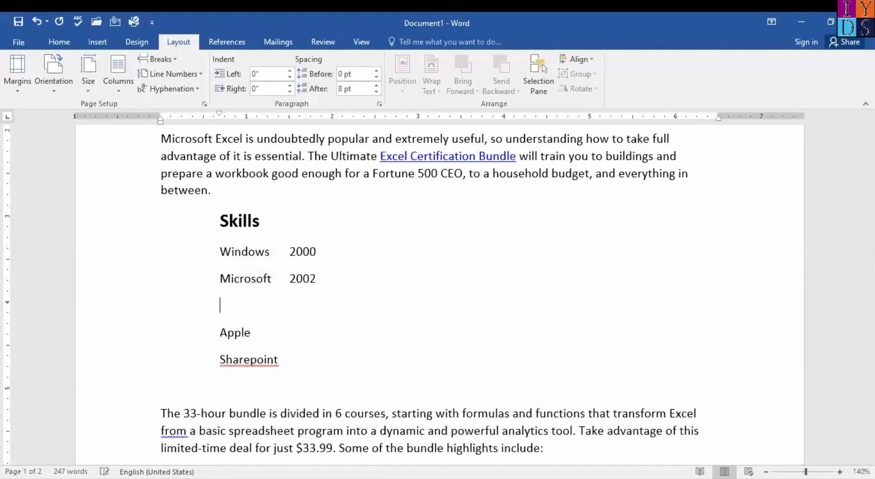
pyautogui.press('BackSpace')
pyautogui.press('Down')
pyautogui.press('BackSpace')
pyautogui.press('BackSpace')
pyautogui.press('BackSpace')
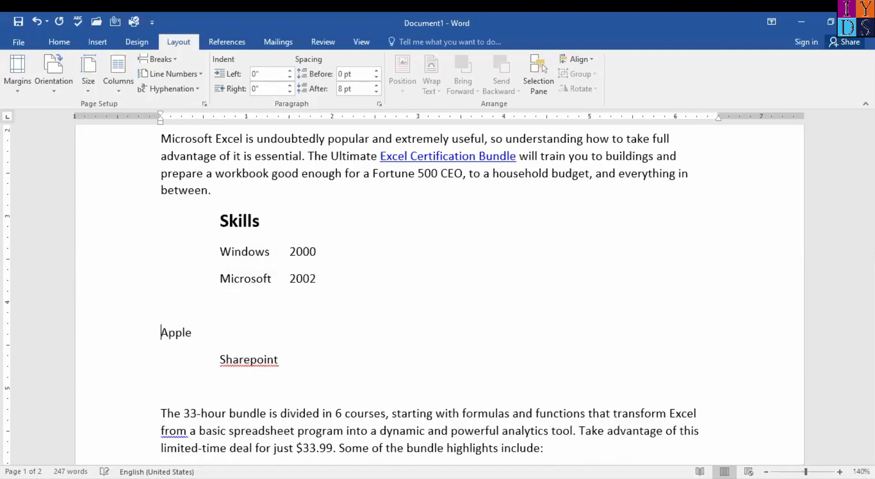
pyautogui.press('Return')
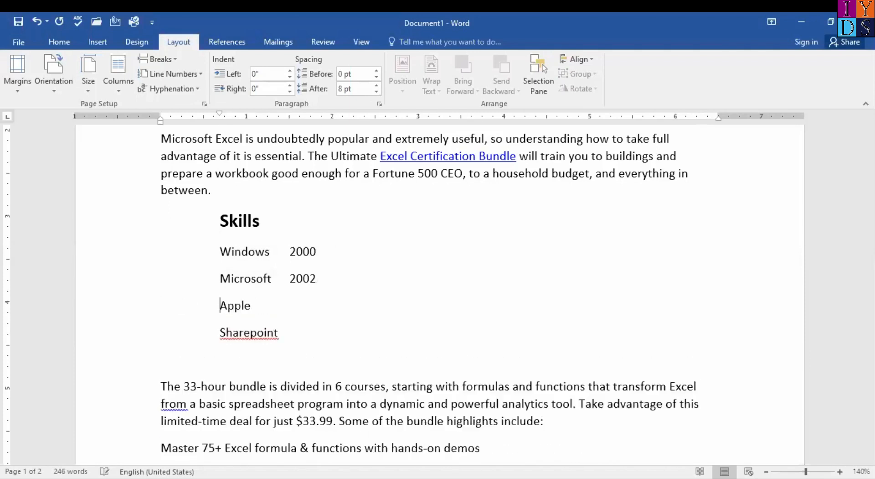
# Step: Add the year 2004 after a tab on the Apple line and 2005 after a tab on the Sharepoint line
pyautogui.press('Right')
pyautogui.press('Right')
pyautogui.press('Right')
pyautogui.press('Right')
pyautogui.press('Right')
pyautogui.press('Tab')
pyautogui.write('2004')
pyautogui.press('Tab')
pyautogui.write('2005')
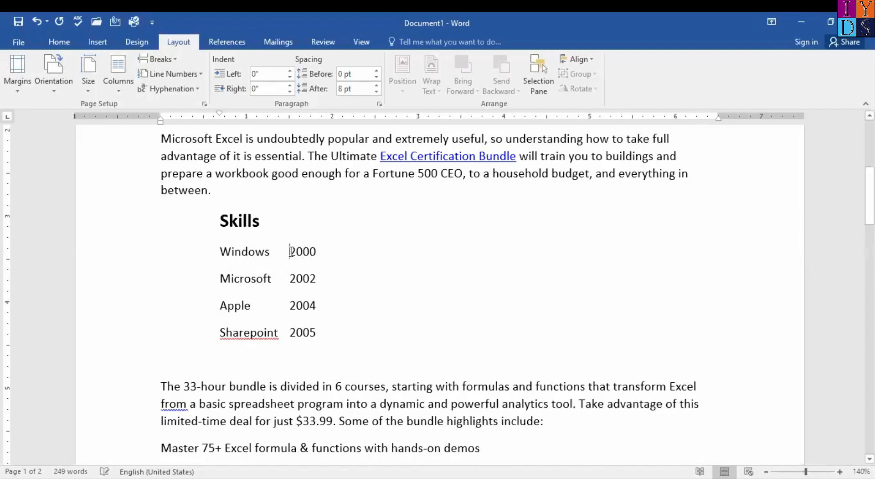
# Step: Insert a second tab before the year on the Windows and Microsoft lines
pyautogui.doubleClick(290, 250)
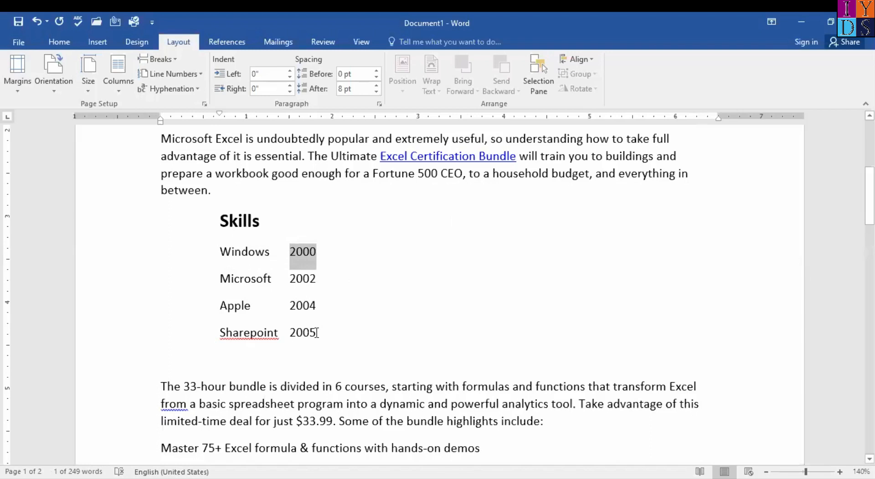
pyautogui.click(316, 332)
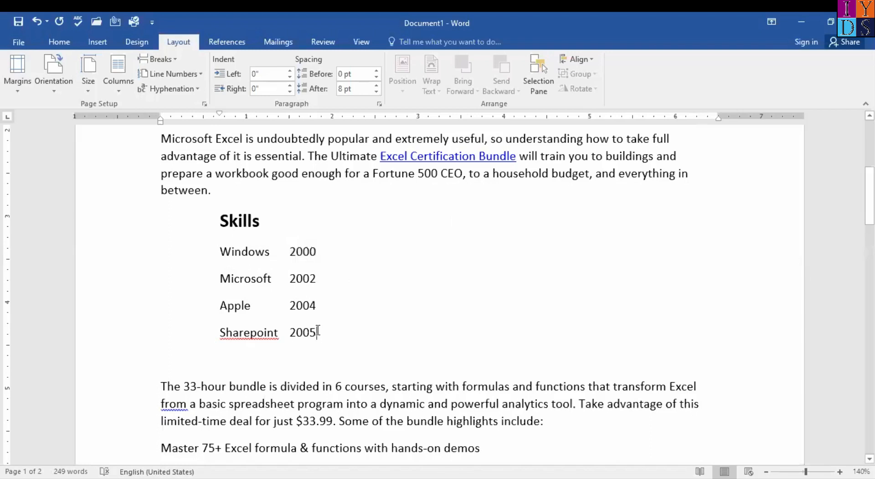
pyautogui.click(291, 252)
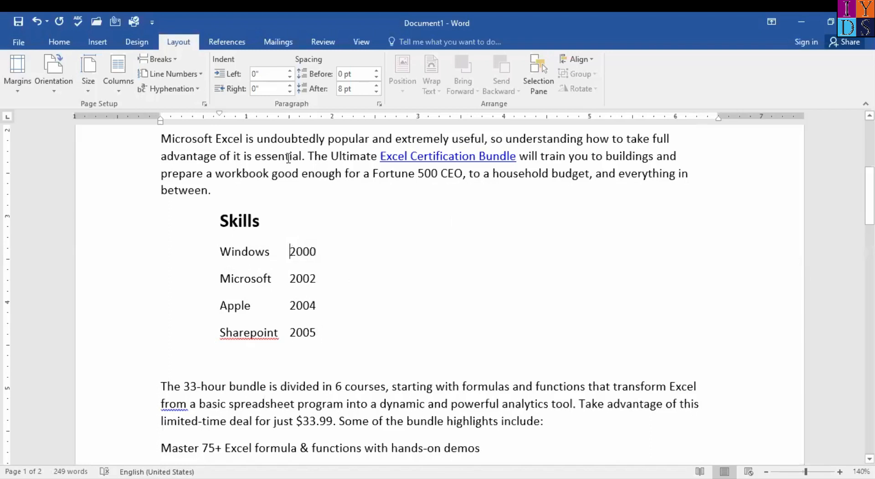
pyautogui.doubleClick(288, 114)
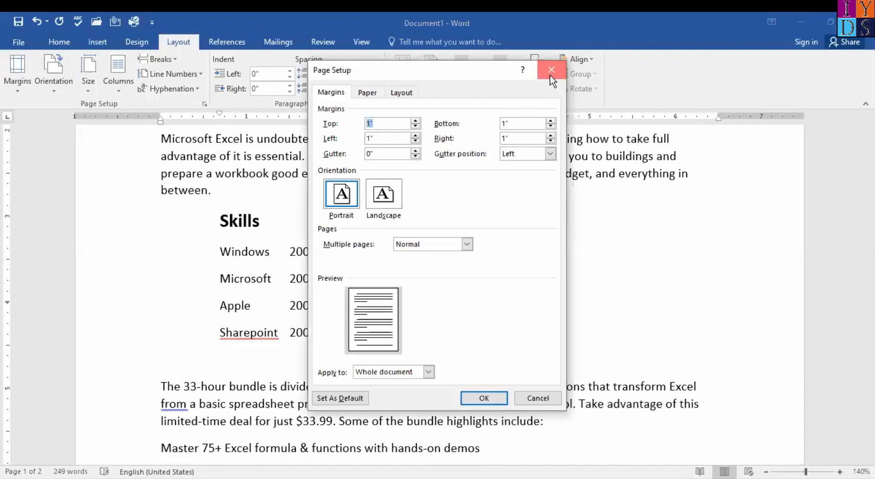
pyautogui.click(551, 69)
pyautogui.press('Tab')
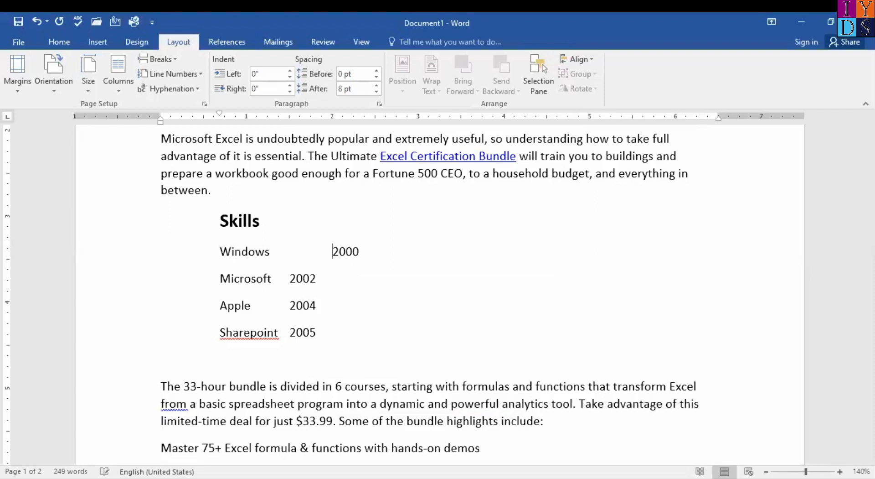
pyautogui.click(282, 280)
pyautogui.press('Tab')
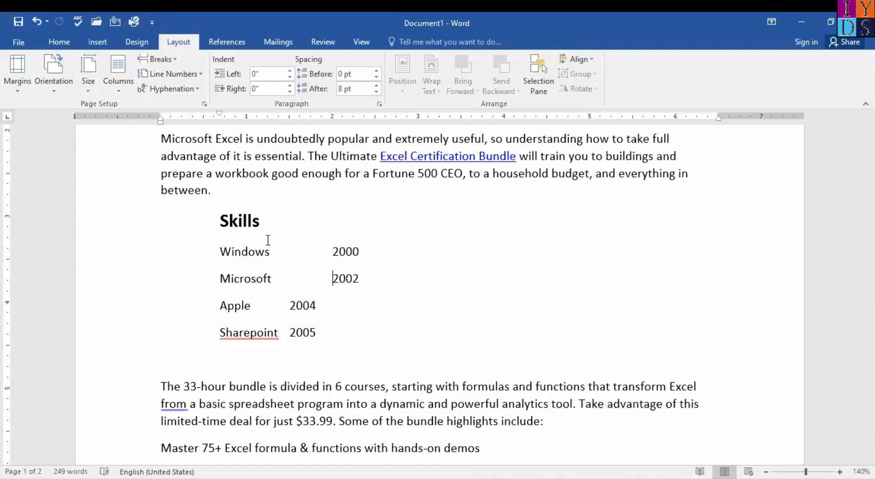
# Step: Align the years 2004 and 2005 on the Apple and Sharepoint lines with the years above using an extra tab
pyautogui.scroll(-1, 267, 241)
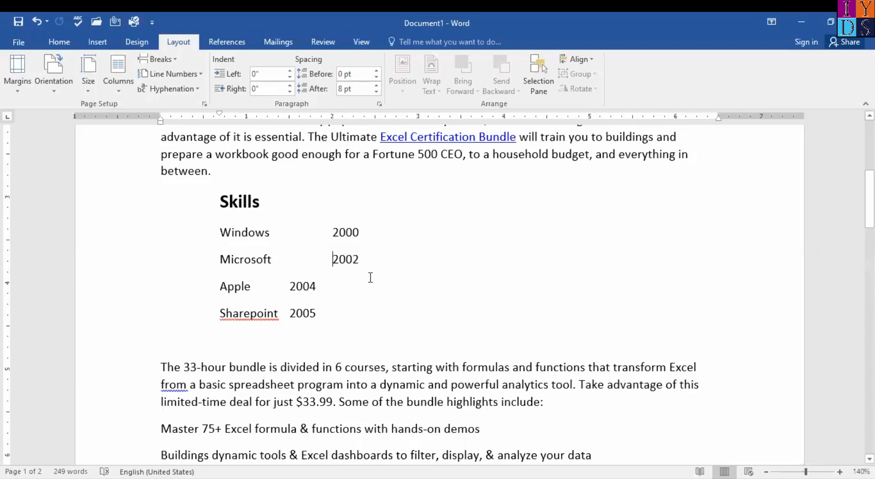
pyautogui.click(291, 285)
pyautogui.press('BackSpace')
pyautogui.press('Tab')
pyautogui.press('Down')
pyautogui.press('Left')
pyautogui.press('Left')
pyautogui.press('Left')
pyautogui.press('Left')
pyautogui.press('Tab')
pyautogui.press('Tab')
pyautogui.press('BackSpace')
pyautogui.press('Up')
pyautogui.press('Up')
pyautogui.press('Up')
pyautogui.press('Up')
pyautogui.press('Down')
pyautogui.hotkey('shift', 'Down')
pyautogui.hotkey('shift', 'Down')
pyautogui.hotkey('shift', 'Down')
pyautogui.press('Up')
pyautogui.press('Up')
pyautogui.press('Down')
pyautogui.press('Down')
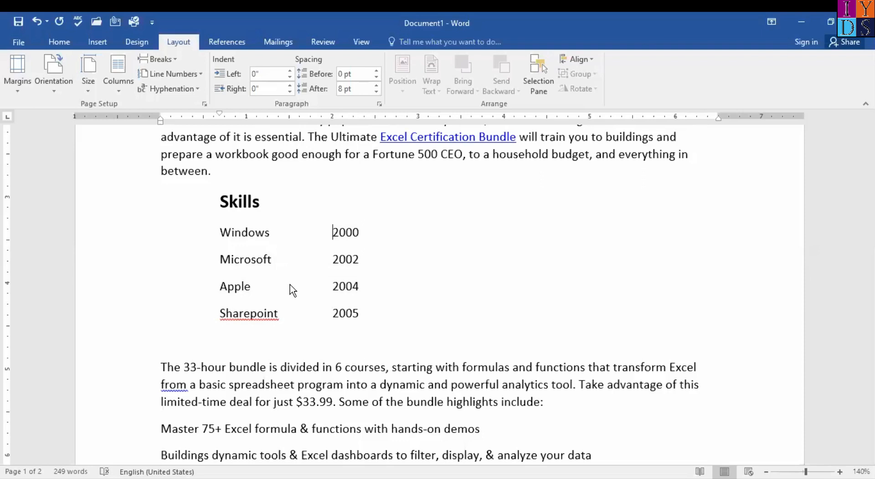
pyautogui.hotkey('shift', 'Down')
pyautogui.hotkey('shift', 'Down')
pyautogui.press('Up')
pyautogui.press('Up')
pyautogui.press('Up')
pyautogui.press('Down')
pyautogui.press('Down')
pyautogui.press('Up')
pyautogui.hotkey('shift', 'Down')
pyautogui.hotkey('shift', 'Down')
pyautogui.press('Up')
# Step: Try adding one more tab before the years on the Windows and Microsoft lines and undo both tabs
pyautogui.click(335, 235)
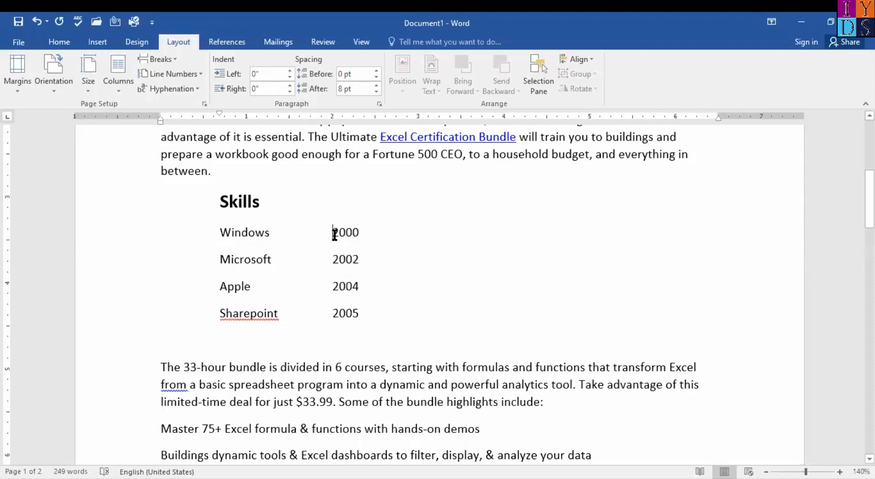
pyautogui.moveTo(219, 113); pyautogui.dragTo(219, 114)
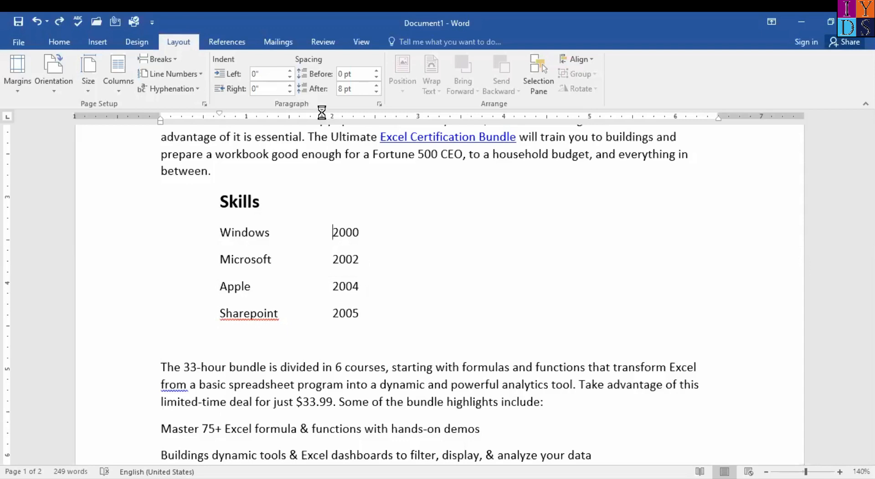
pyautogui.click(556, 72)
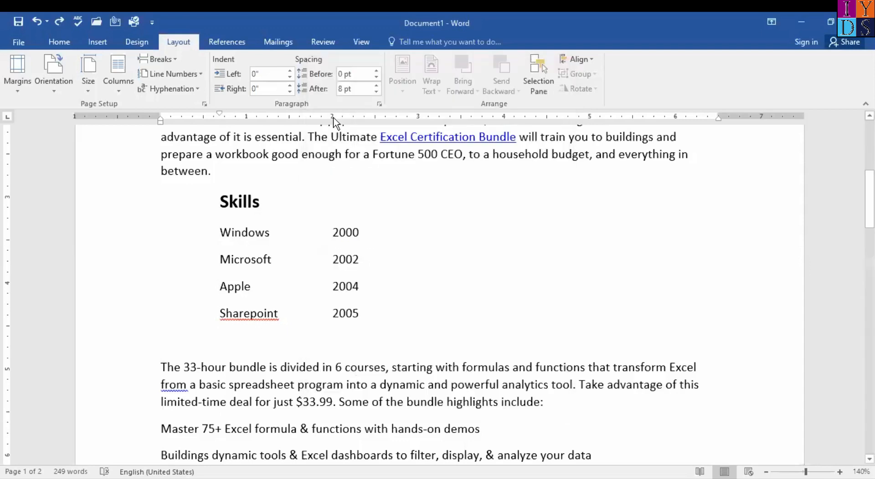
pyautogui.press('Tab')
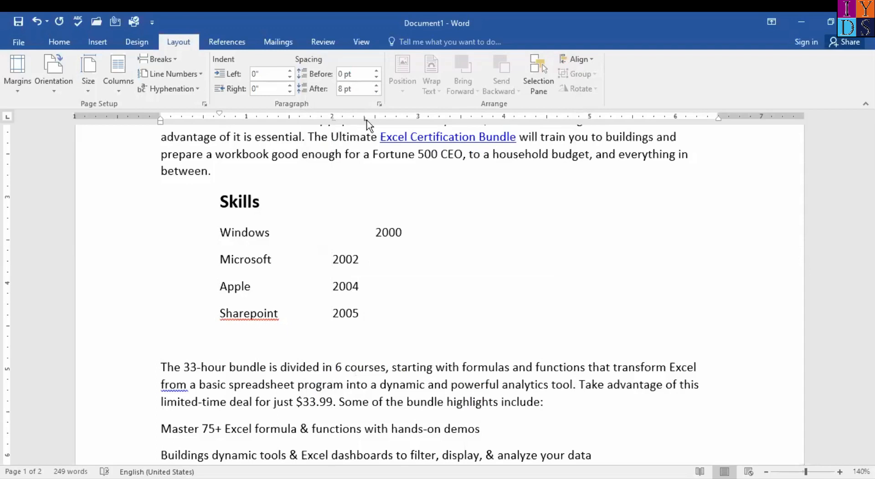
pyautogui.click(334, 258)
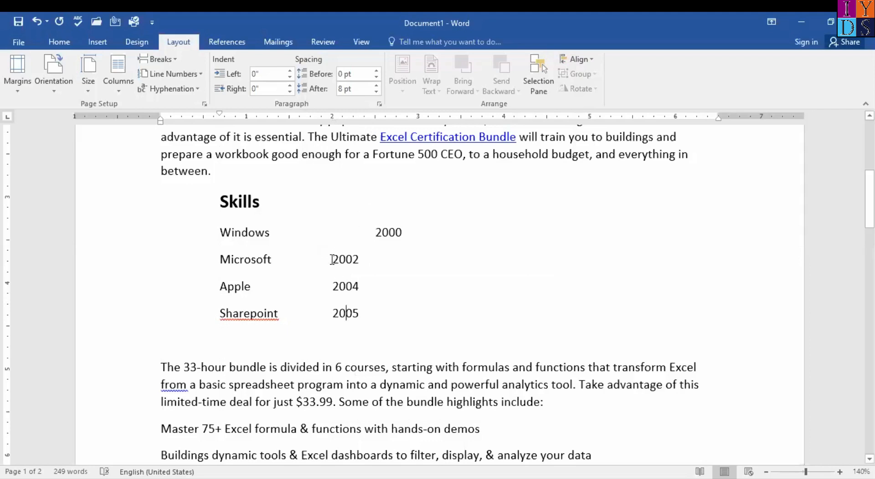
pyautogui.press('Tab')
pyautogui.hotkey('ctrl', 'z')
pyautogui.hotkey('ctrl', 'z')
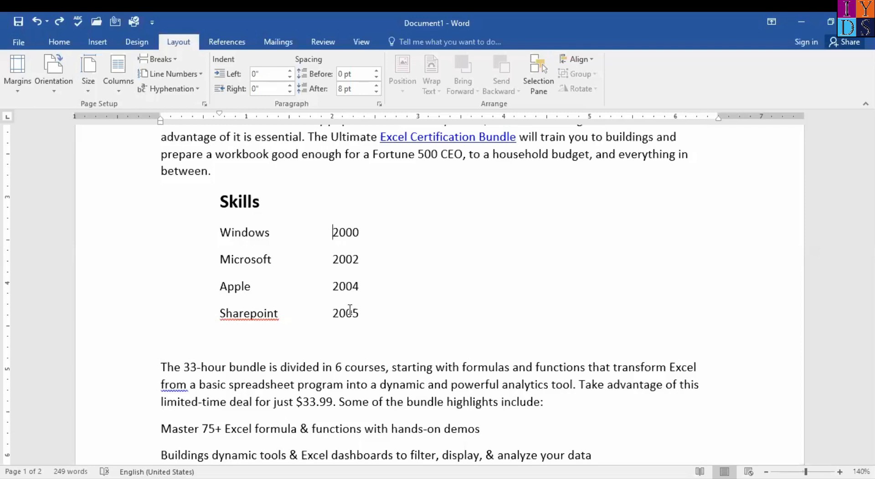
# Step: Set the line spacing to Double for the paragraph starting "The 33-hour bundle" and the highlight lines below it
pyautogui.scroll(-3, 455, 380)
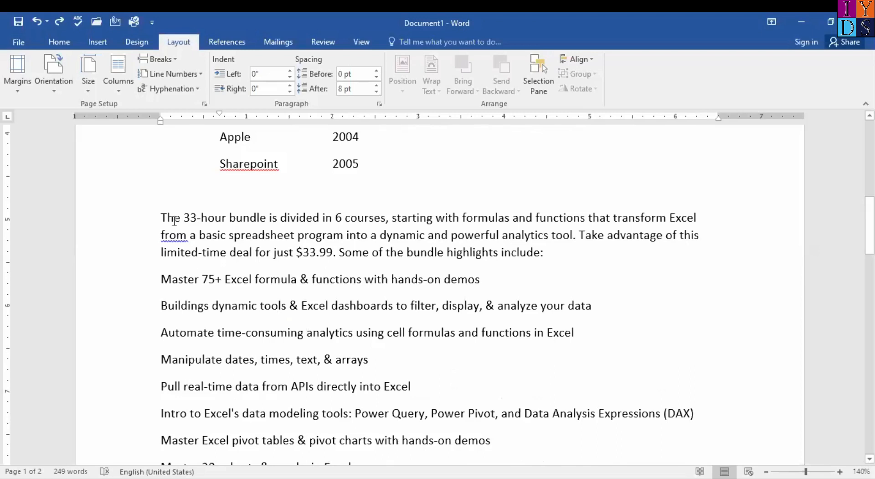
pyautogui.moveTo(175, 220); pyautogui.dragTo(549, 402)
pyautogui.moveTo(529, 413); pyautogui.dragTo(519, 436)
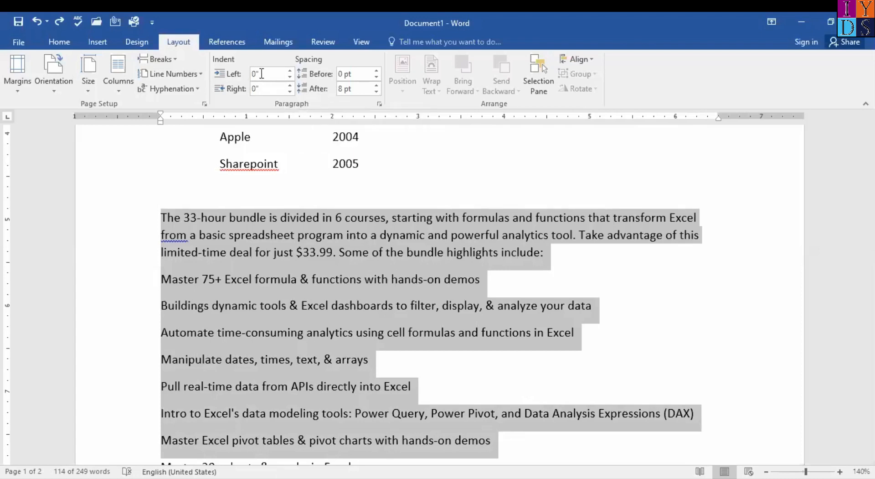
pyautogui.click(59, 42)
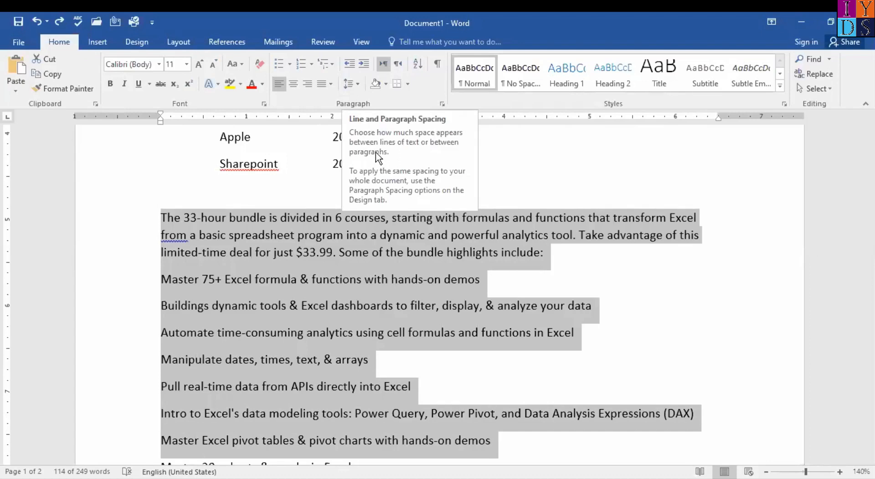
pyautogui.click(358, 85)
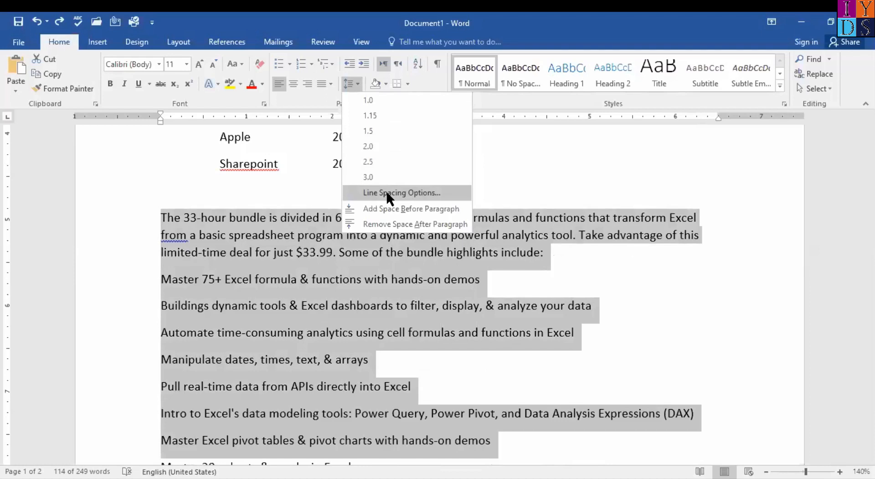
pyautogui.click(386, 193)
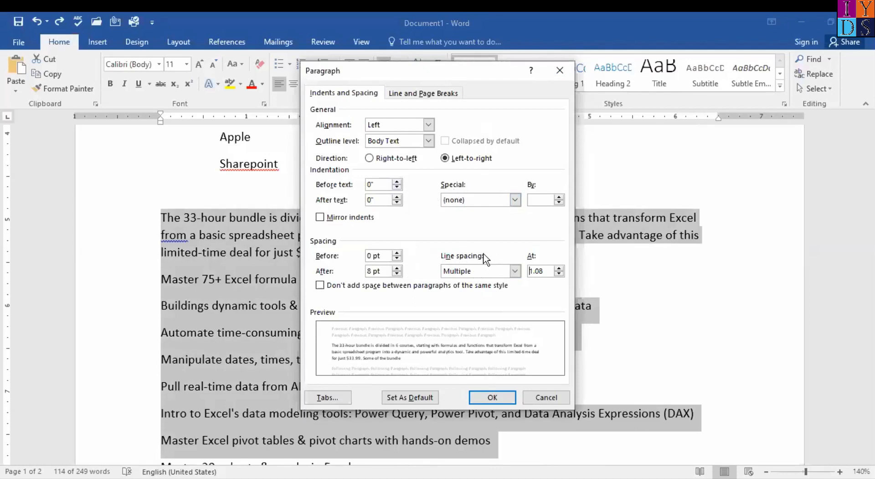
pyautogui.click(516, 271)
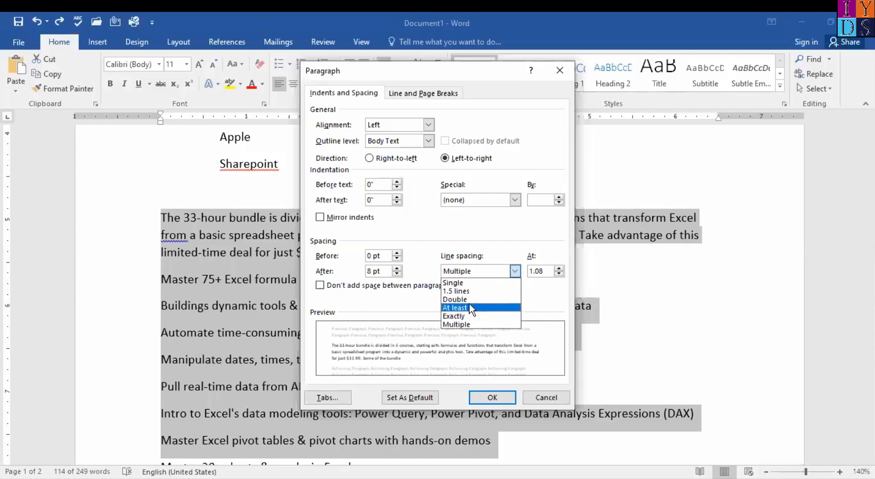
pyautogui.click(467, 299)
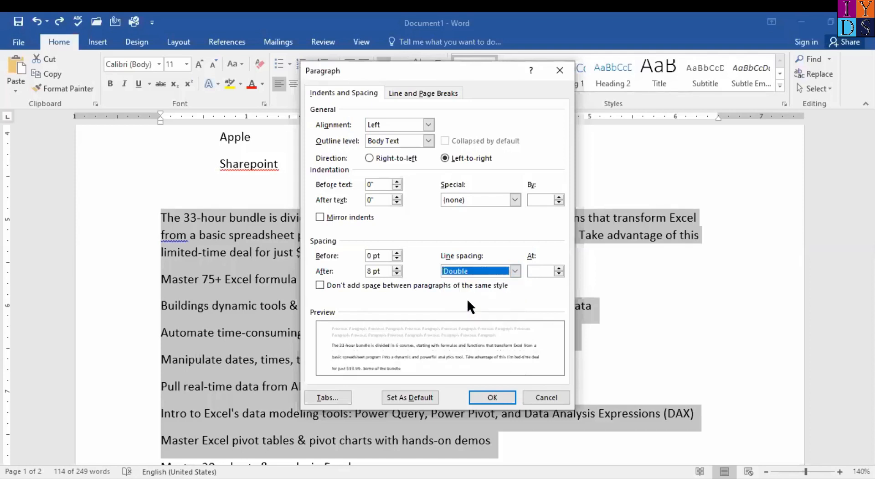
pyautogui.click(491, 395)
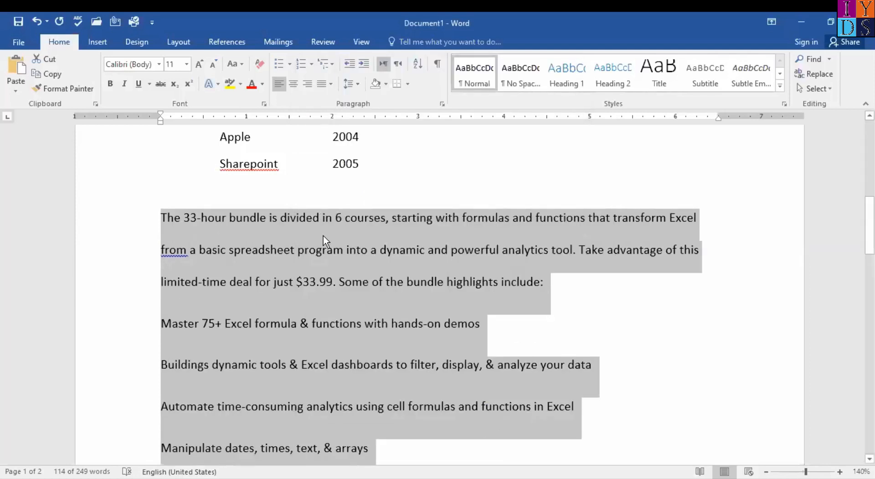
# Step: Try a spacing of 6 pt before the selected double-spaced paragraphs and undo it
pyautogui.scroll(-1, 362, 254)
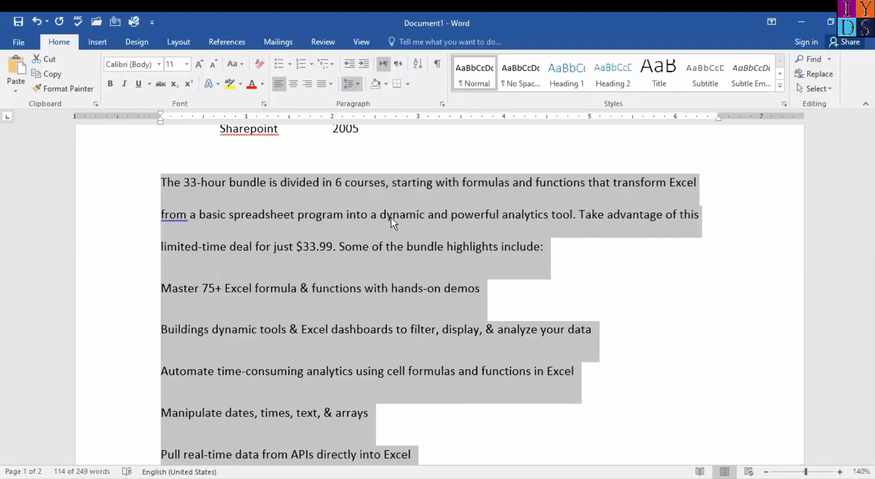
pyautogui.click(359, 85)
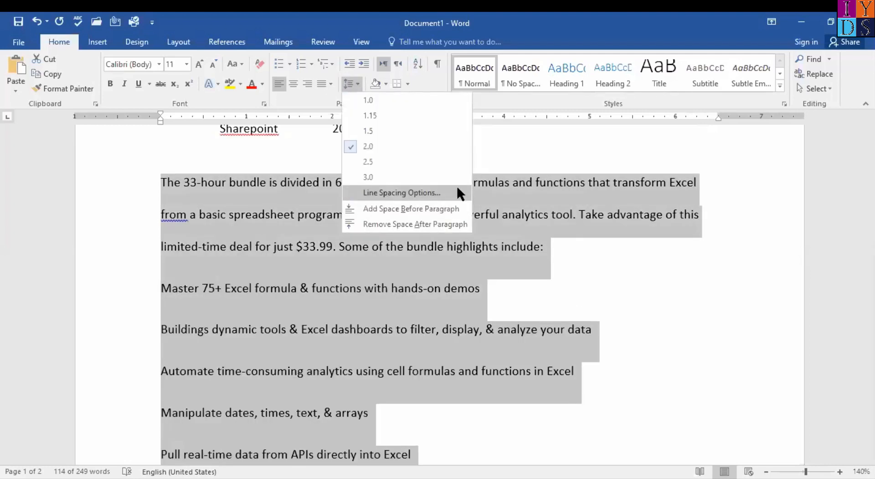
pyautogui.click(384, 195)
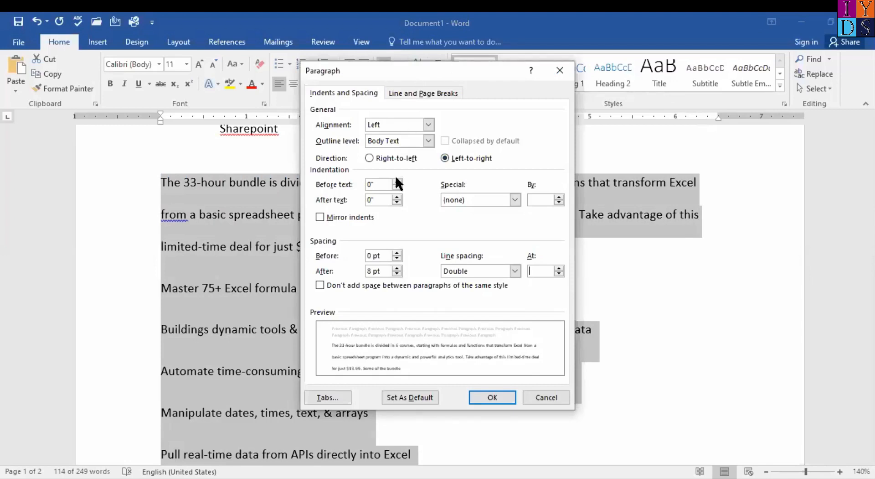
pyautogui.doubleClick(374, 258)
pyautogui.press('BackSpace')
pyautogui.write('6')
pyautogui.press('Down')
pyautogui.press('Down')
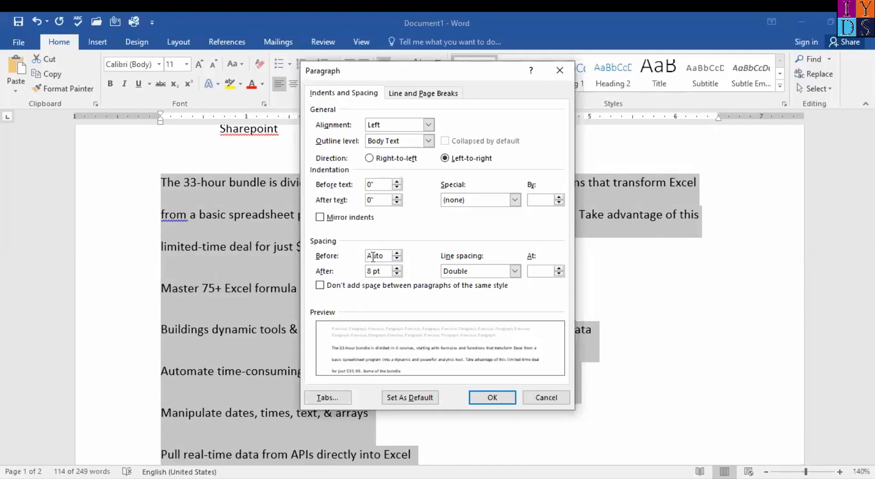
pyautogui.write('6')
pyautogui.press('Delete')
pyautogui.press('Delete')
pyautogui.press('Delete')
pyautogui.press('Delete')
pyautogui.write('pt')
pyautogui.click(497, 395)
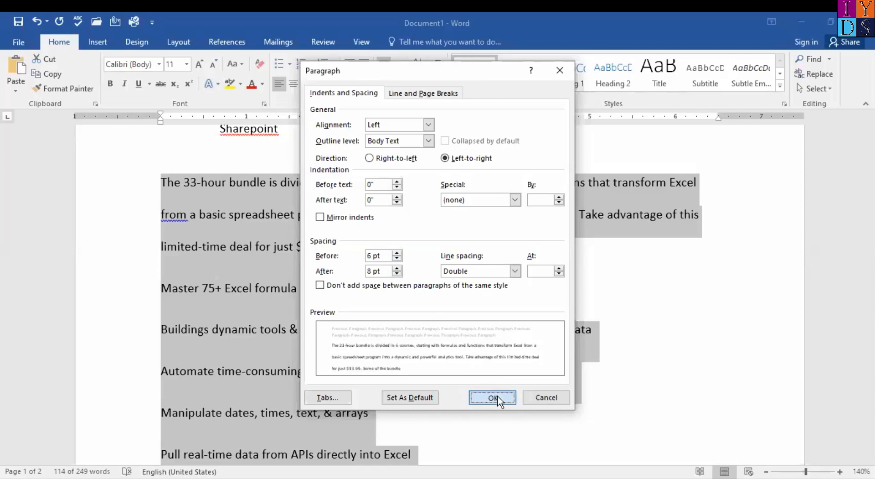
pyautogui.scroll(3, 470, 296)
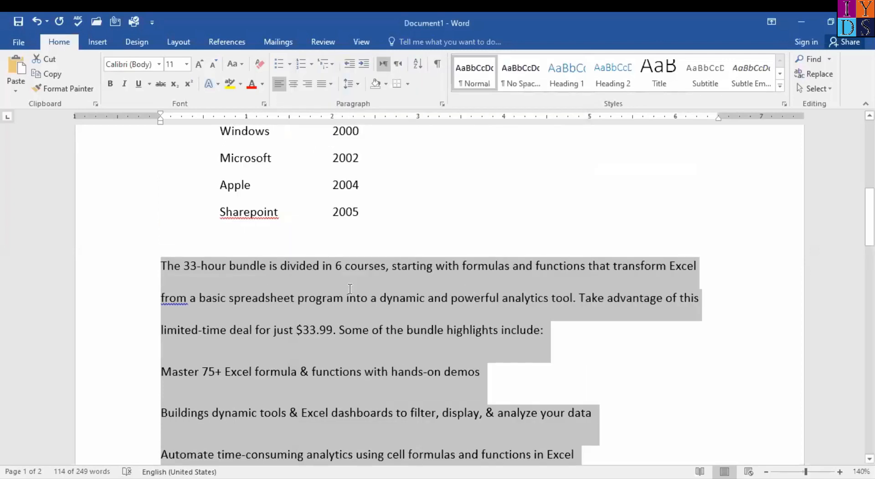
pyautogui.scroll(-3, 264, 273)
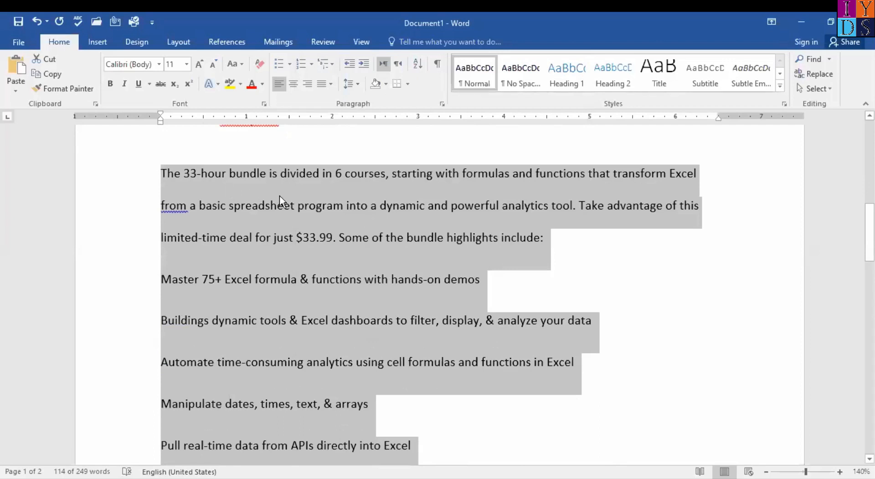
pyautogui.click(167, 174)
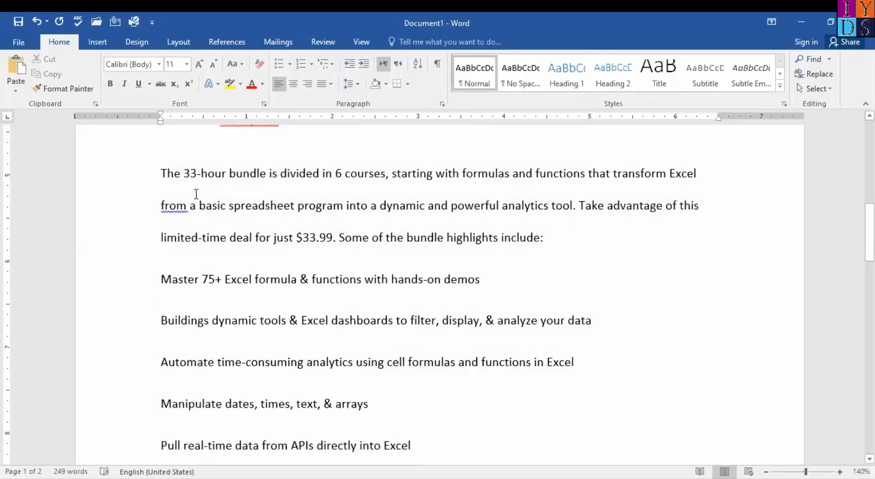
pyautogui.hotkey('ctrl', 'z')
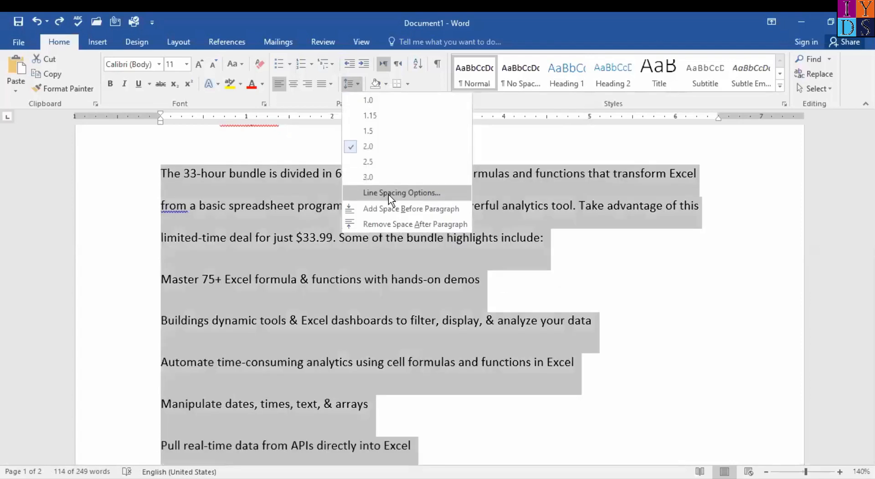
# Step: Set the line spacing of the selected bundle paragraph and highlight lines to Single
pyautogui.click(471, 193)
pyautogui.click(497, 270)
pyautogui.click(483, 278)
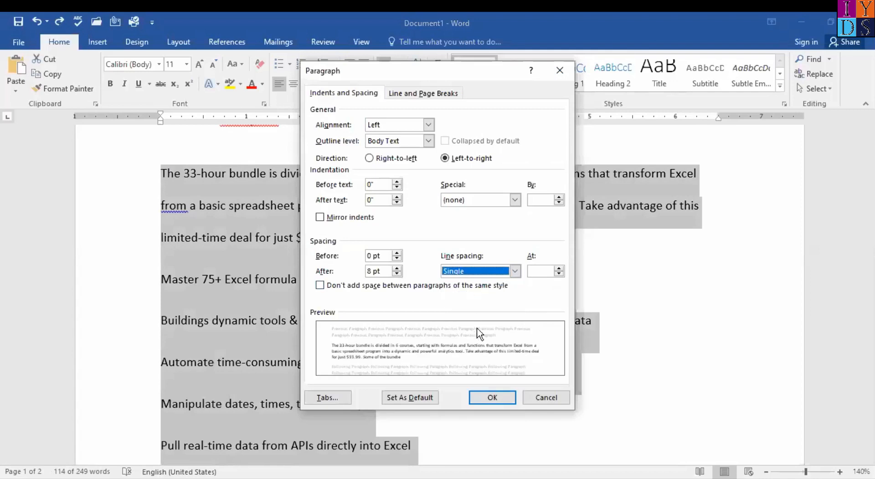
pyautogui.click(496, 392)
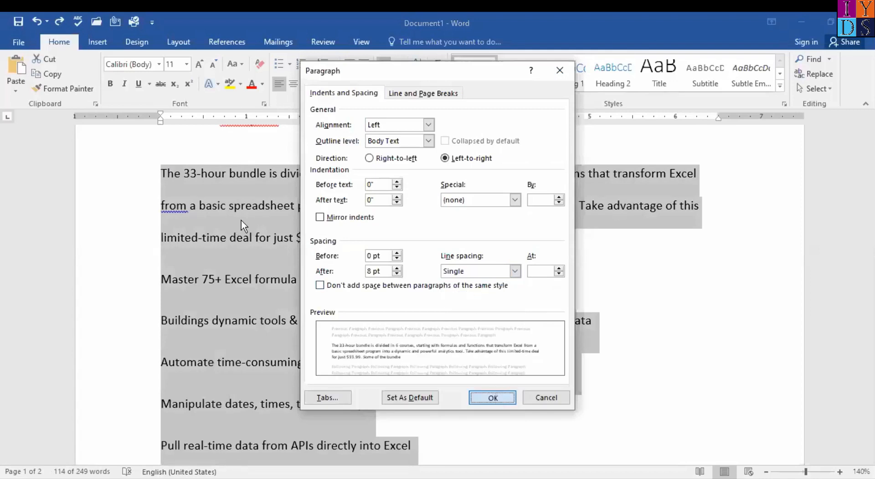
pyautogui.click(247, 184)
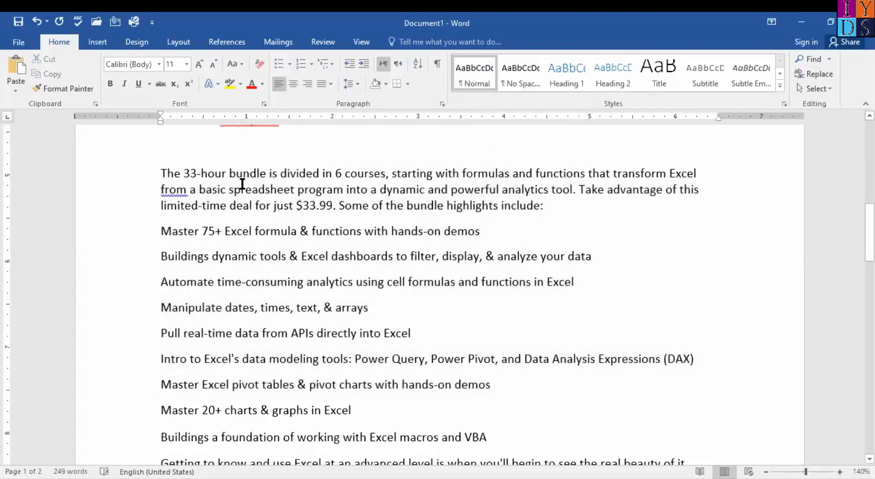
# Step: Select the text from "spreadsheet program" through "Manipulate dates, times, text" and try a spacing of 8 pt before its paragraphs
pyautogui.moveTo(246, 188); pyautogui.dragTo(321, 306)
pyautogui.click(321, 306)
pyautogui.moveTo(229, 191); pyautogui.dragTo(305, 302)
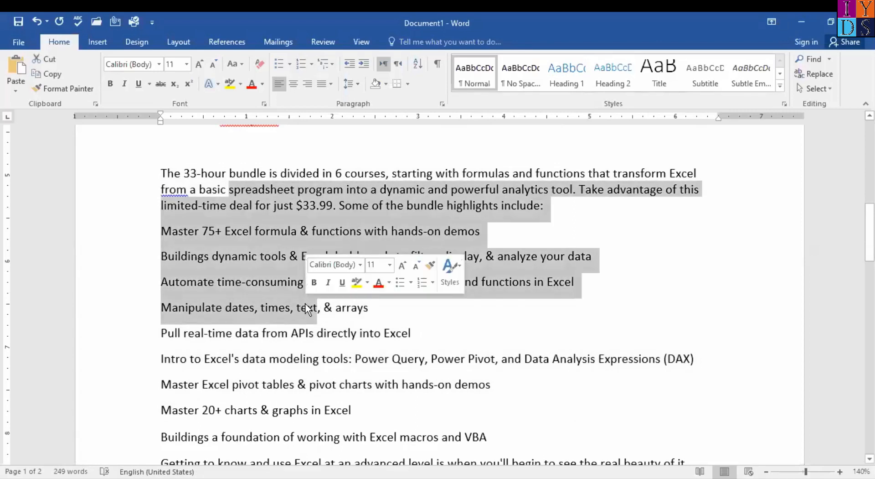
pyautogui.click(305, 303)
pyautogui.click(228, 189)
pyautogui.keyDown('shift'); pyautogui.click(307, 307); pyautogui.keyUp('shift')
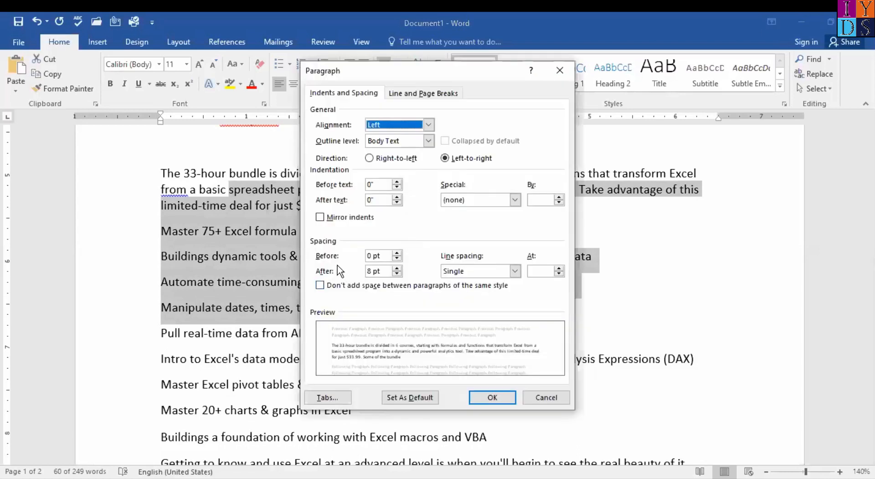
pyautogui.click(370, 255)
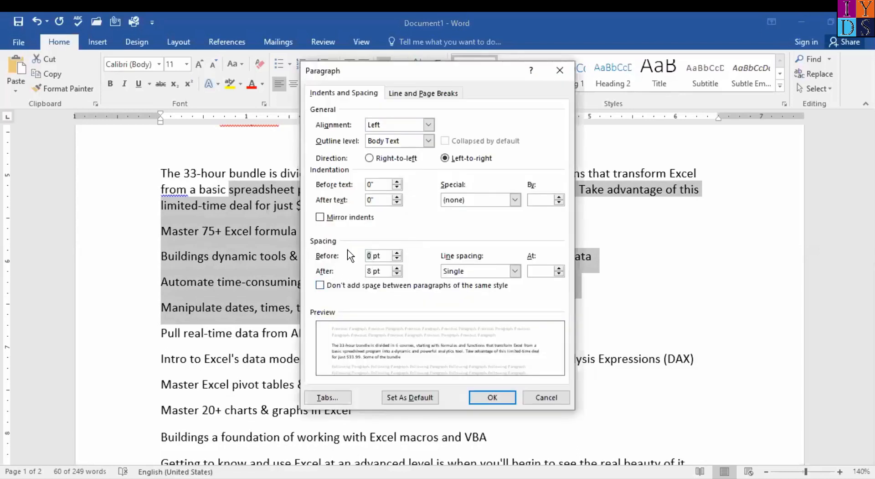
pyautogui.write('8')
pyautogui.click(489, 396)
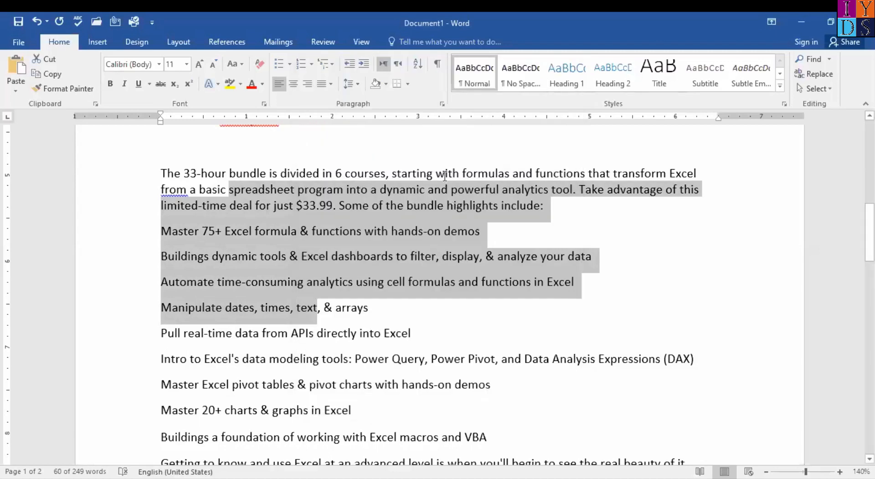
# Step: Remove the space after the selected bundle paragraphs
pyautogui.scroll(3, 417, 173)
pyautogui.click(359, 87)
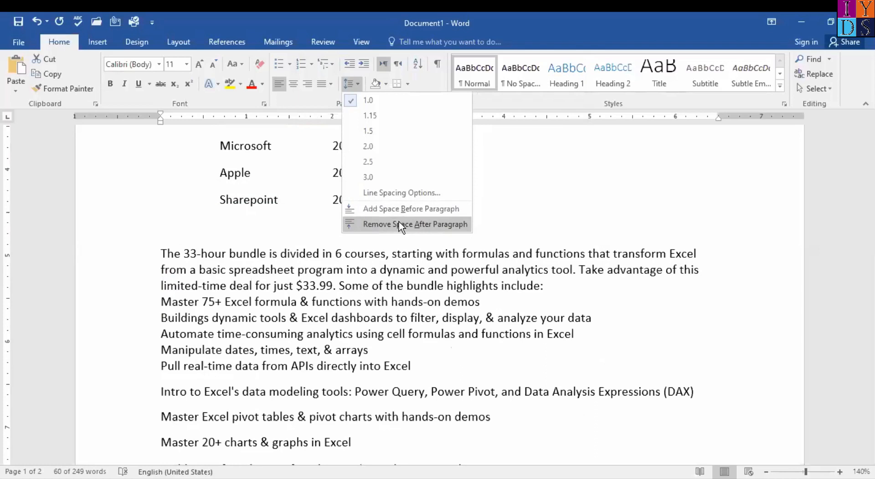
pyautogui.click(401, 225)
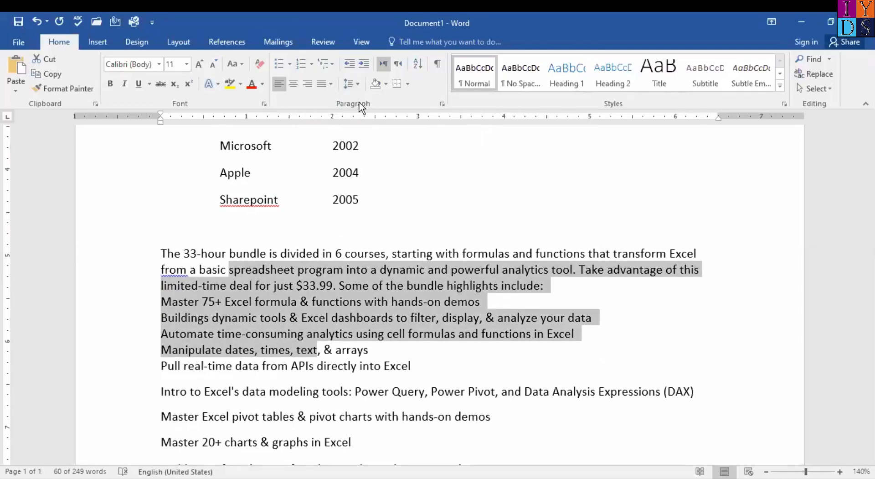
# Step: Set the spacing of the selected bundle paragraphs to 6 pt before and 4 pt after
pyautogui.click(442, 104)
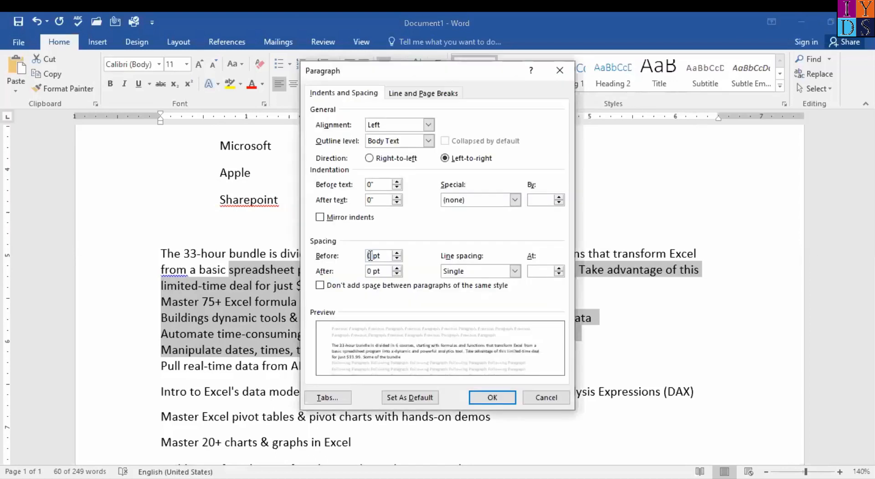
pyautogui.doubleClick(370, 255)
pyautogui.write('6')
pyautogui.press('Tab')
pyautogui.write('4')
pyautogui.click(493, 398)
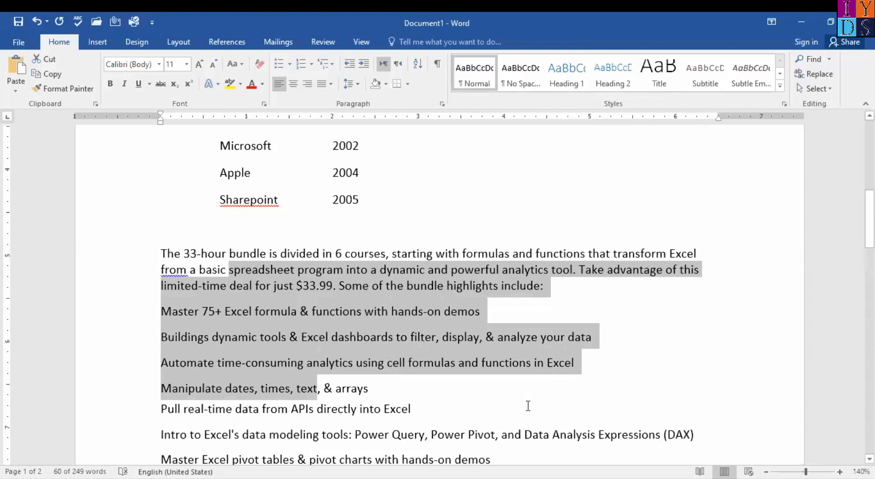
# Step: Select the four Skills lines from Windows to Sharepoint and start defining a new bullet with Left alignment
pyautogui.scroll(-3, 528, 405)
pyautogui.scroll(-3, 528, 406)
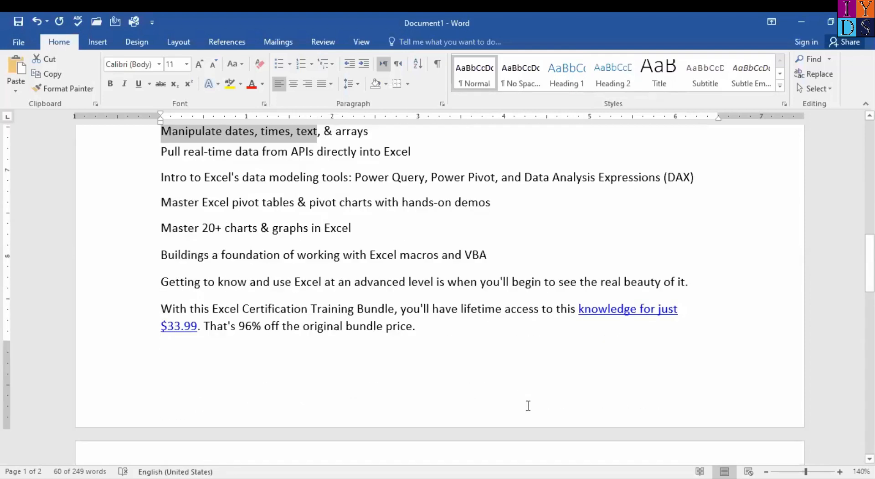
pyautogui.scroll(-1, 528, 405)
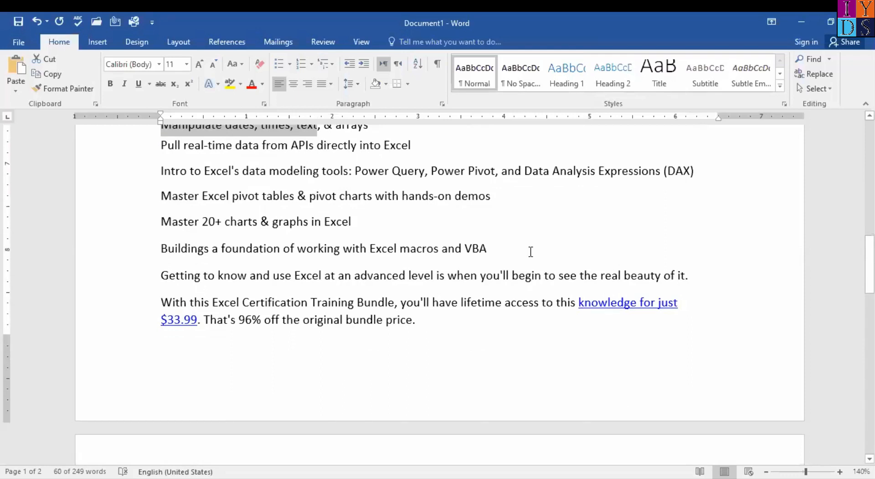
pyautogui.scroll(3, 531, 252)
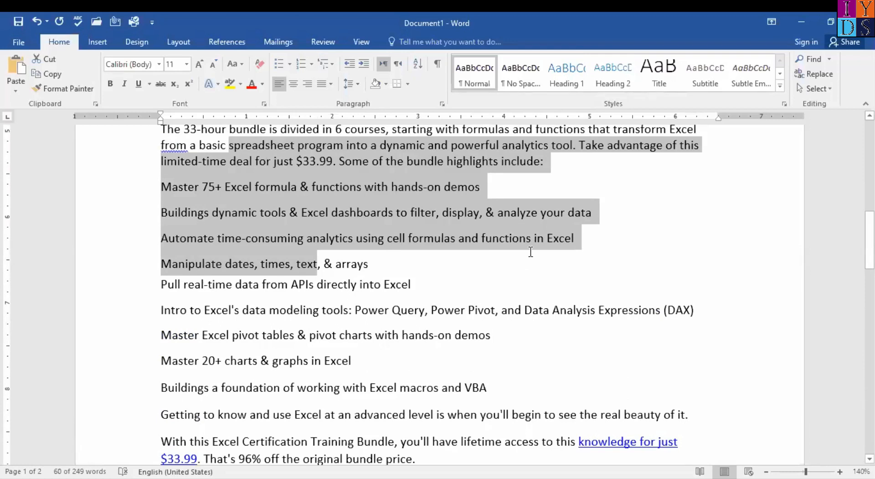
pyautogui.scroll(6, 244, 273)
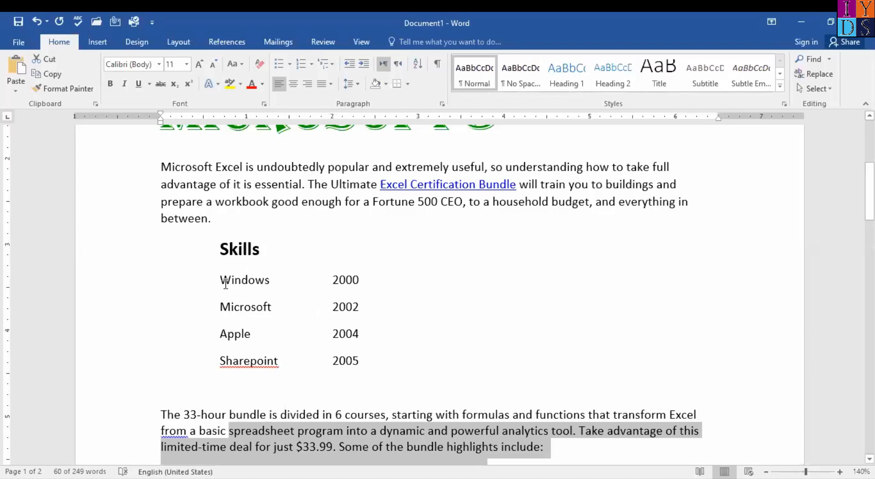
pyautogui.moveTo(244, 279); pyautogui.dragTo(358, 356)
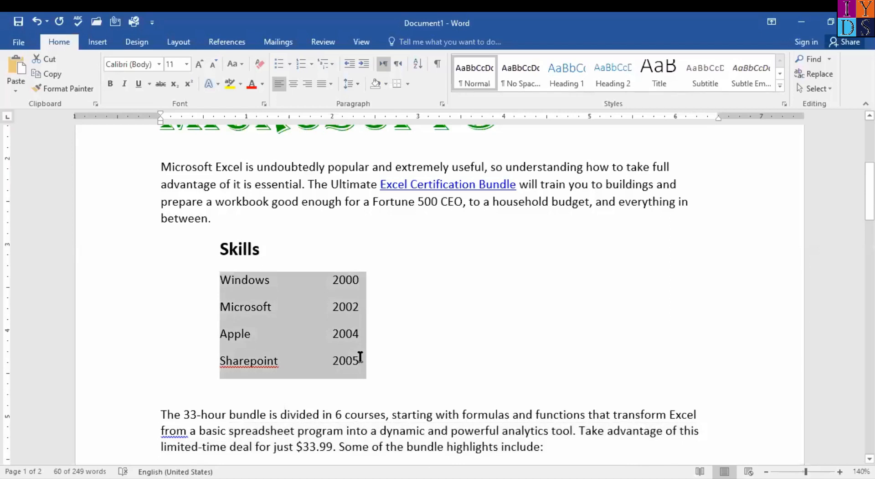
pyautogui.moveTo(360, 356)
pyautogui.mouseDown()
pyautogui.moveTo(352, 337)
pyautogui.moveTo(362, 363)
pyautogui.mouseUp()
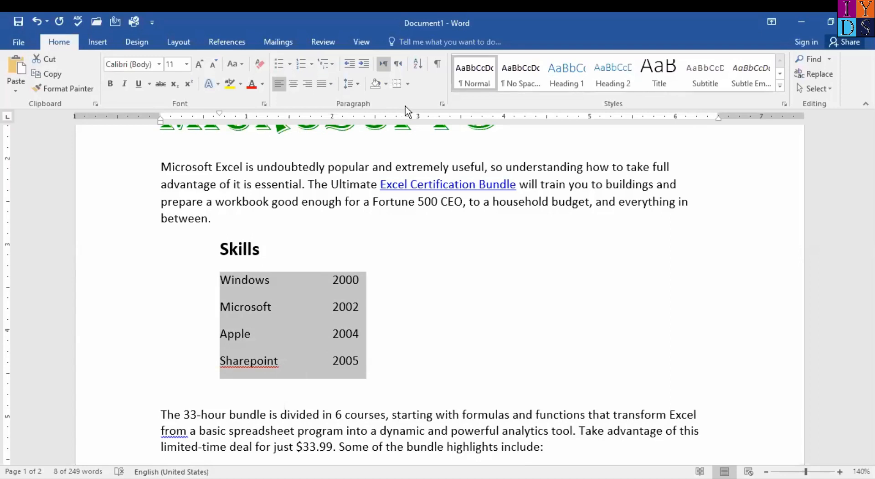
pyautogui.click(290, 64)
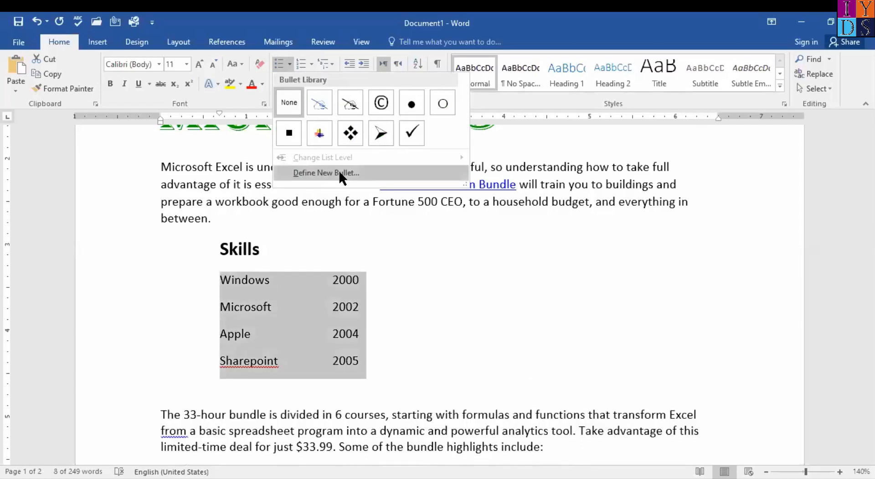
pyautogui.click(429, 172)
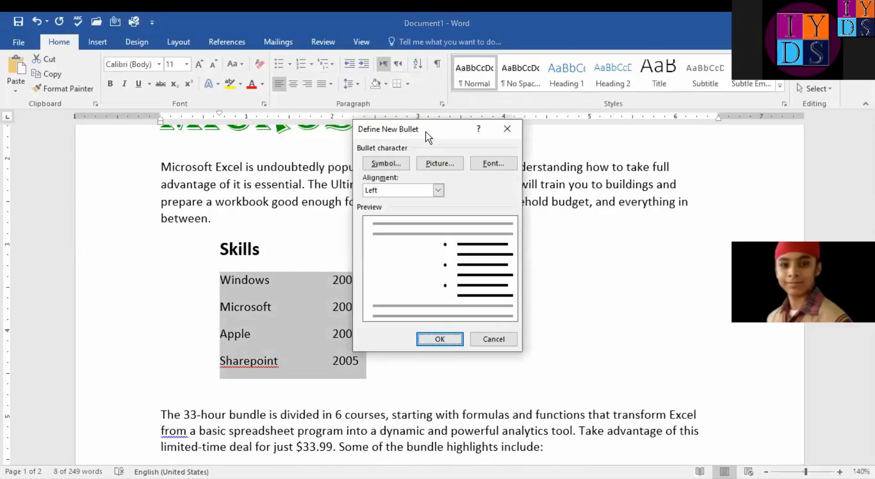
pyautogui.moveTo(424, 131); pyautogui.dragTo(394, 145)
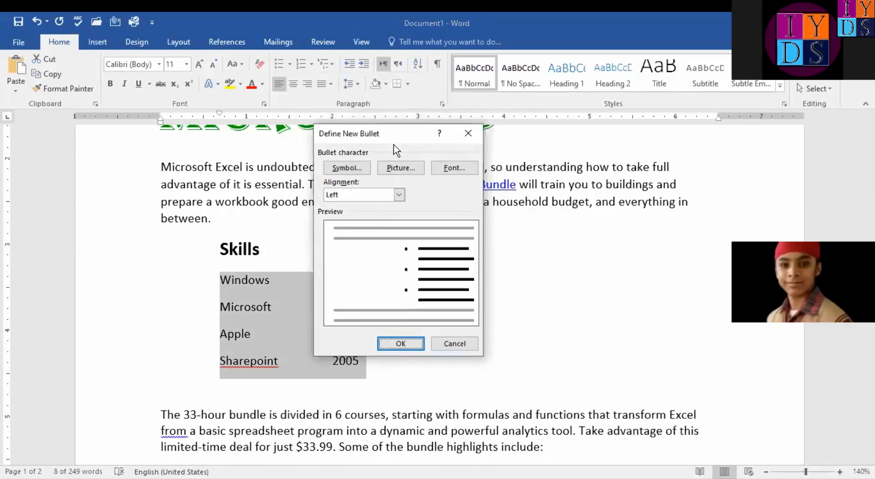
pyautogui.click(400, 195)
pyautogui.click(338, 203)
# Step: Open the symbol choices for the new bullet and switch their font to Wingdings
pyautogui.click(362, 167)
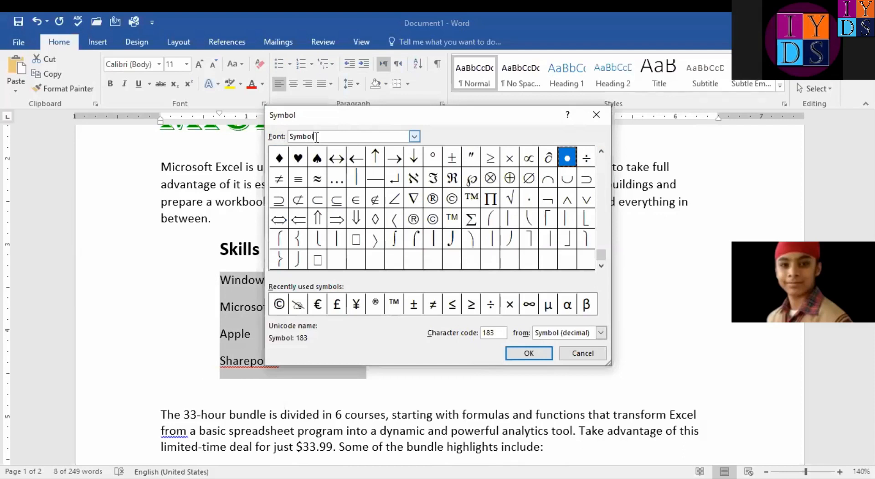
pyautogui.click(414, 137)
pyautogui.click(386, 135)
pyautogui.write('wi')
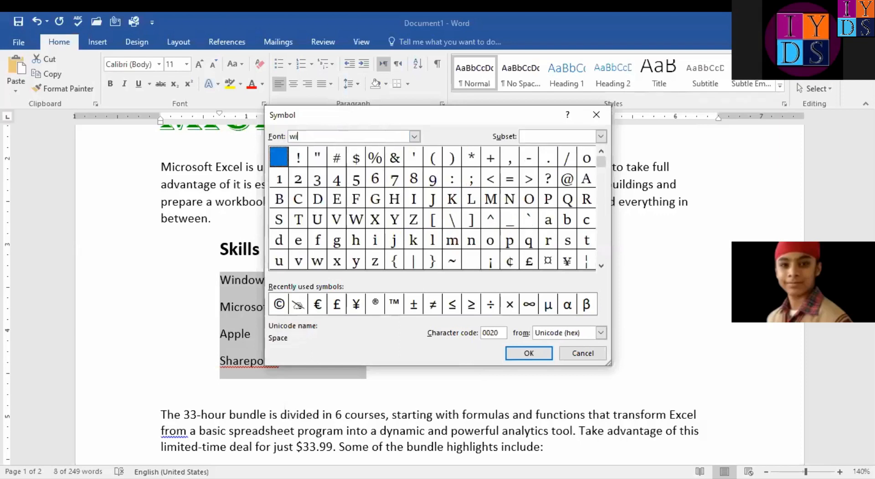
pyautogui.write('ndinds')
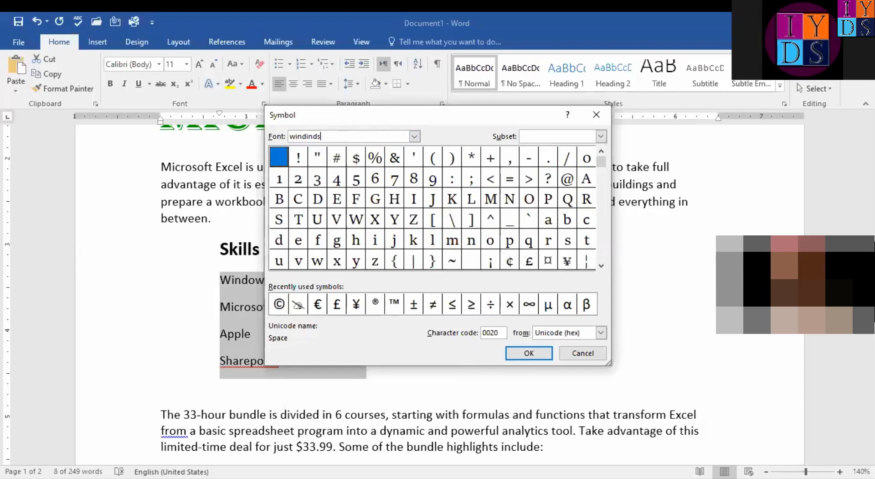
pyautogui.press('Return')
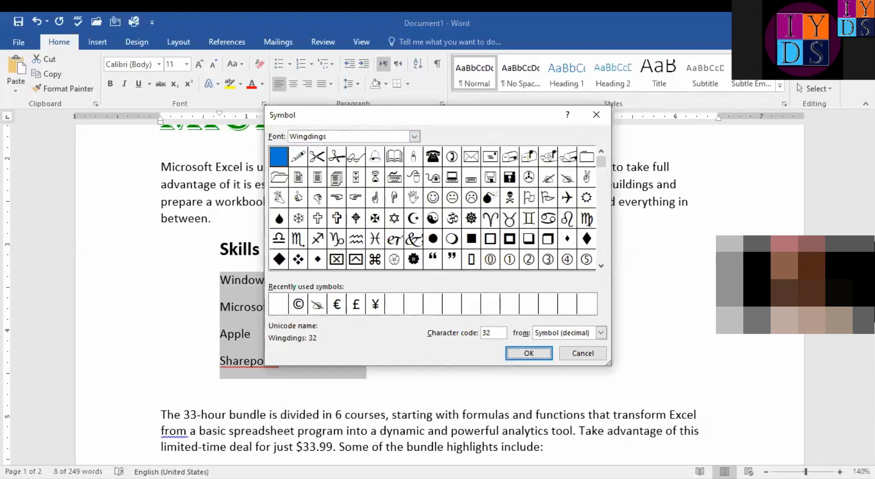
pyautogui.press('Return')
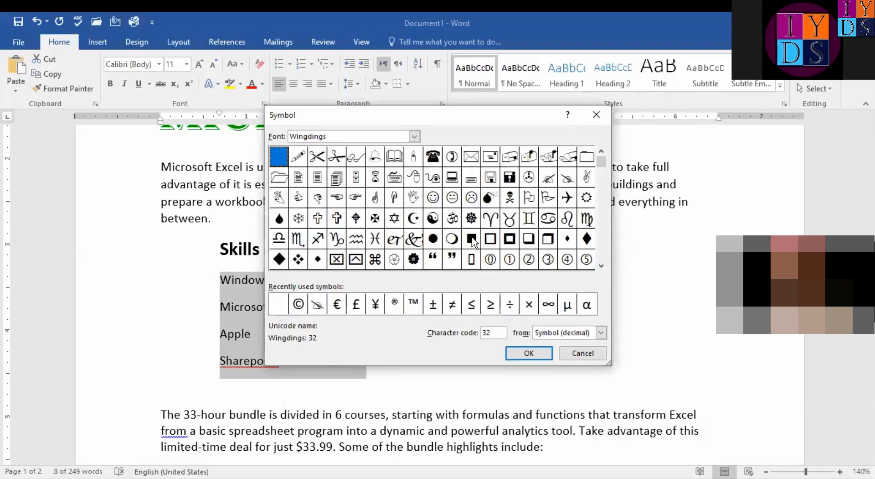
# Step: Choose the solid black square, Wingdings character 110, as the new bullet and apply the definition to the Skills lines
pyautogui.click(473, 240)
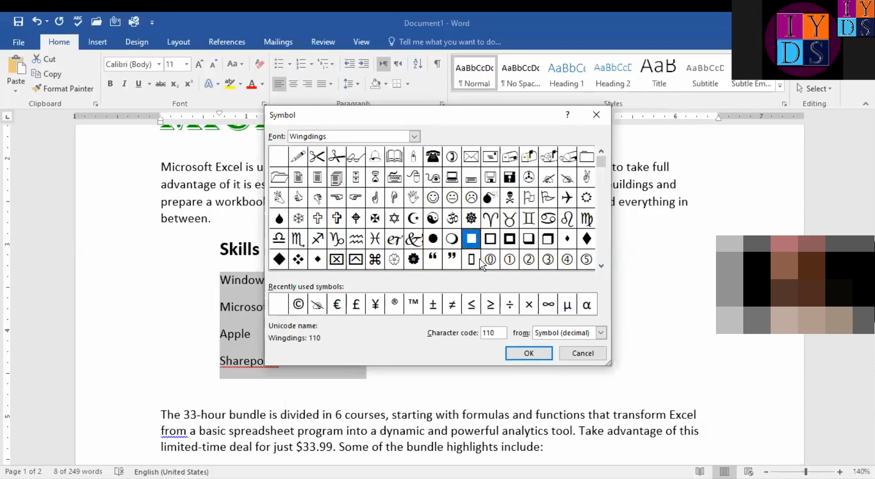
pyautogui.click(522, 355)
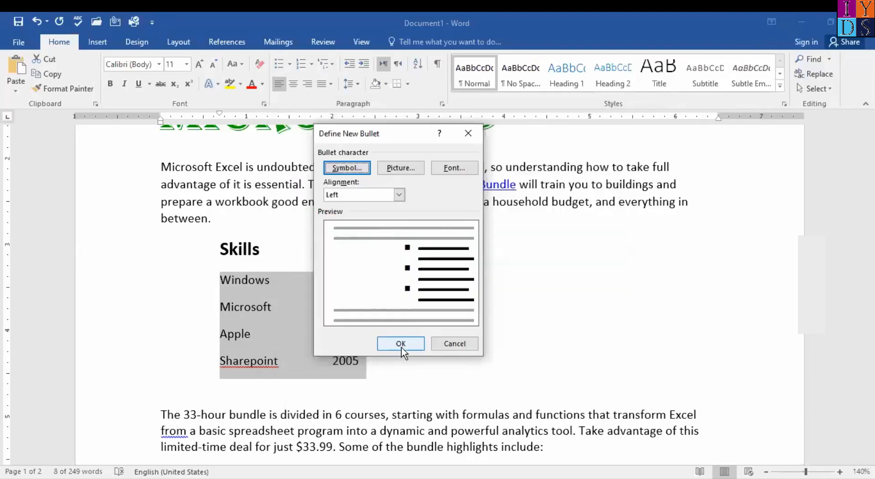
pyautogui.click(401, 343)
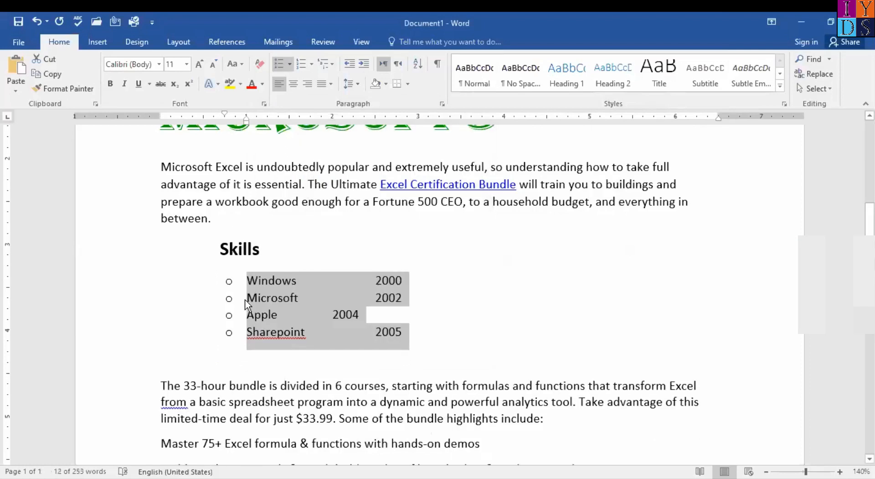
# Step: Align 2004 on the Apple line with the other years using a tab, and apply the solid square bullet to the list
pyautogui.click(248, 279)
pyautogui.click(333, 315)
pyautogui.press('Tab')
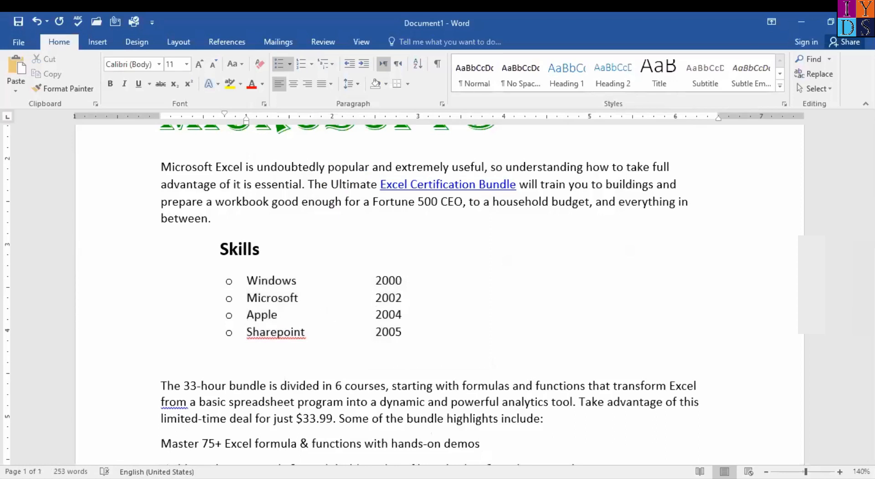
pyautogui.click(290, 68)
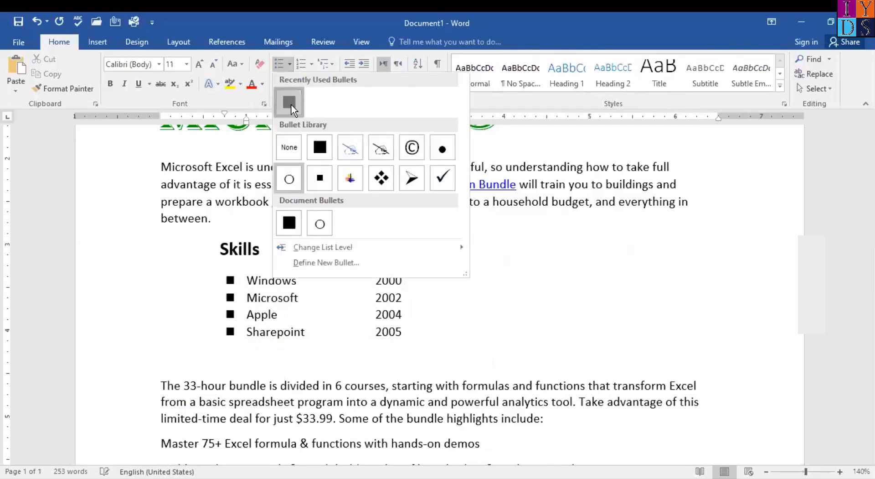
pyautogui.click(234, 292)
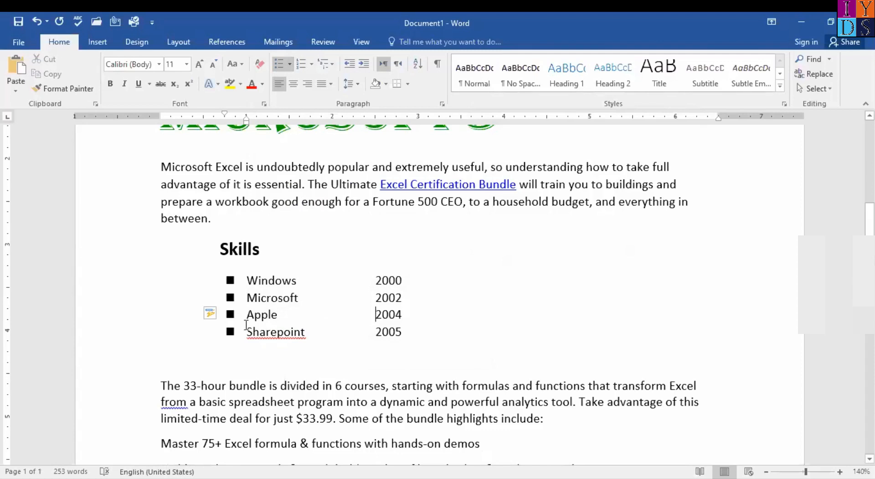
# Step: Select the Skills list from Windows to Sharepoint and change its bullets to the arrowhead style
pyautogui.moveTo(246, 280); pyautogui.dragTo(303, 331)
pyautogui.click(302, 331)
pyautogui.moveTo(246, 279); pyautogui.dragTo(302, 332)
pyautogui.click(302, 334)
pyautogui.moveTo(252, 273); pyautogui.dragTo(303, 334)
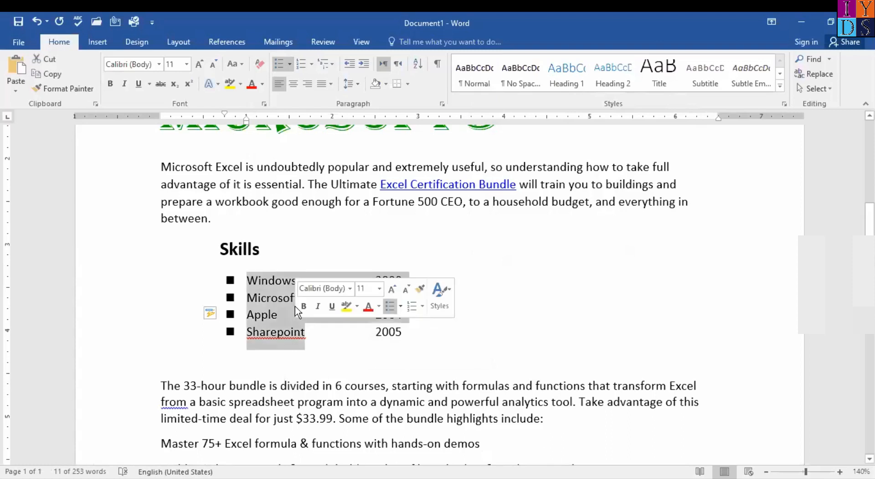
pyautogui.click(290, 65)
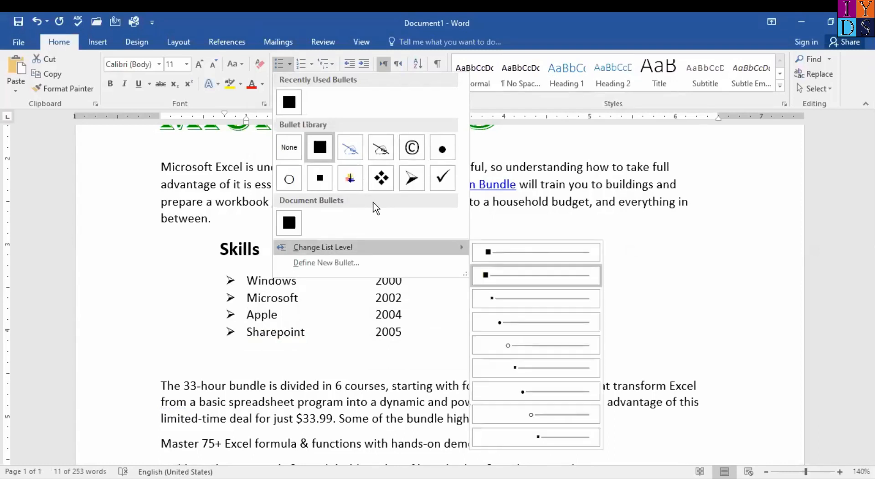
pyautogui.click(411, 183)
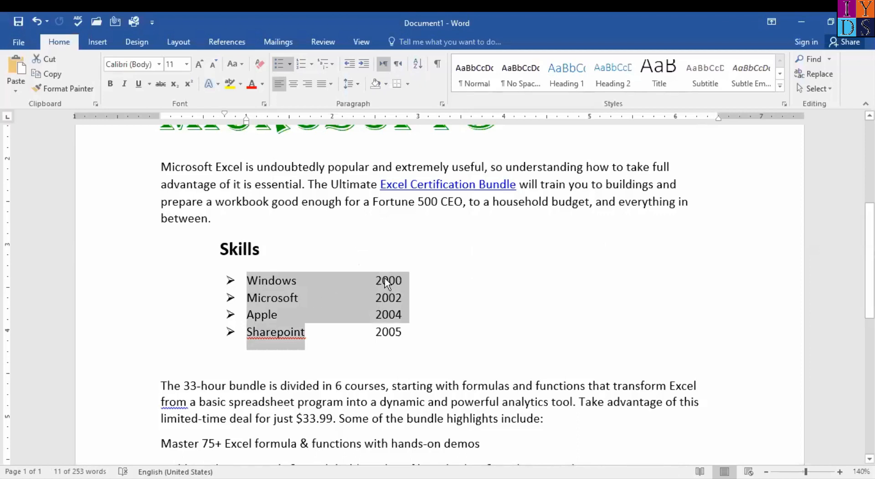
pyautogui.click(248, 281)
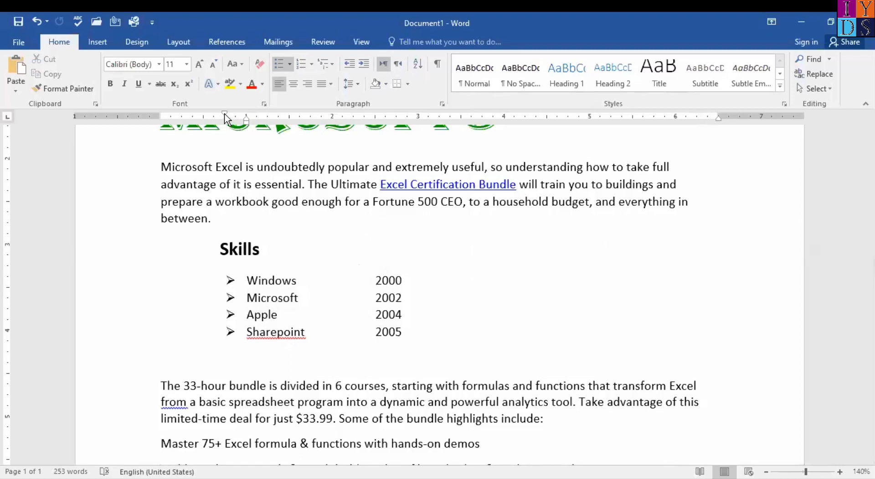
# Step: Select the Skills lines from Windows to Sharepoint and shift their bullets outward to a first-line indent of about 0.7 inches
pyautogui.click(253, 324)
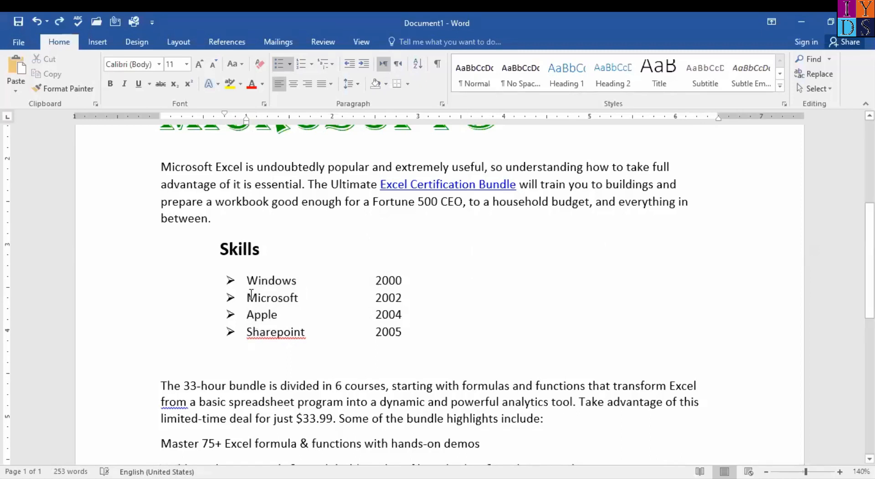
pyautogui.moveTo(247, 282); pyautogui.dragTo(260, 329)
pyautogui.click(260, 329)
pyautogui.moveTo(248, 274); pyautogui.dragTo(304, 331)
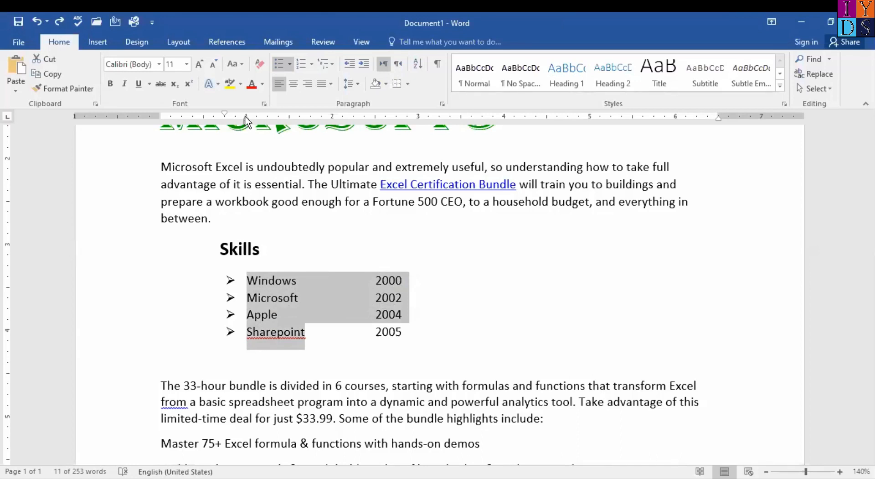
pyautogui.moveTo(225, 114); pyautogui.dragTo(229, 115)
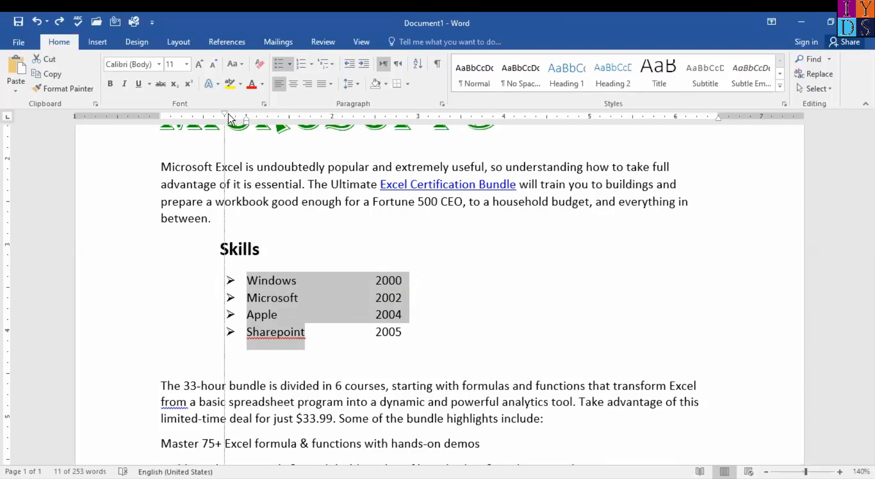
pyautogui.doubleClick(228, 114)
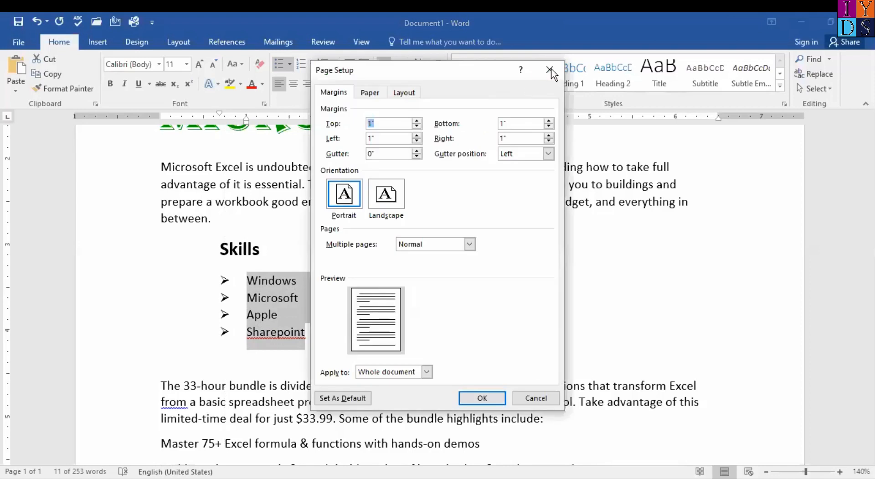
pyautogui.click(550, 69)
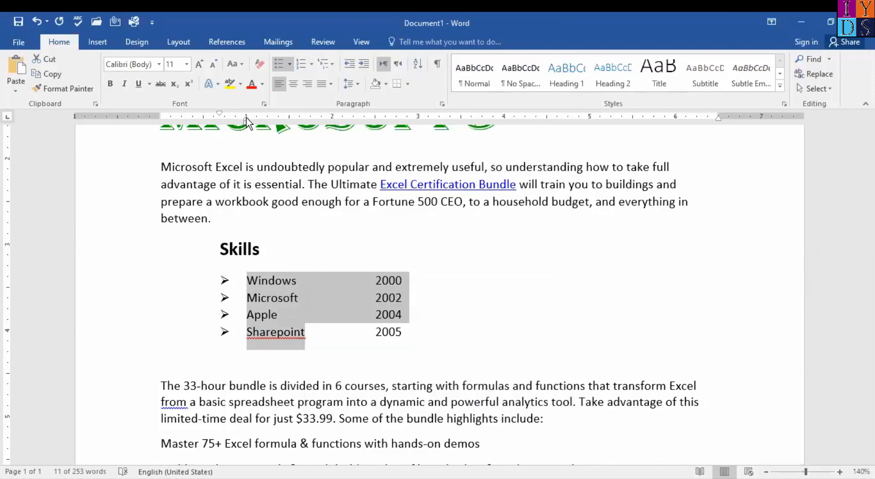
# Step: Widen the gap between bullets and text in the Skills list, then reduce the hanging indent to about 1.05 inches
pyautogui.moveTo(247, 117)
pyautogui.mouseDown()
pyautogui.moveTo(275, 121)
pyautogui.moveTo(268, 118)
pyautogui.mouseUp()
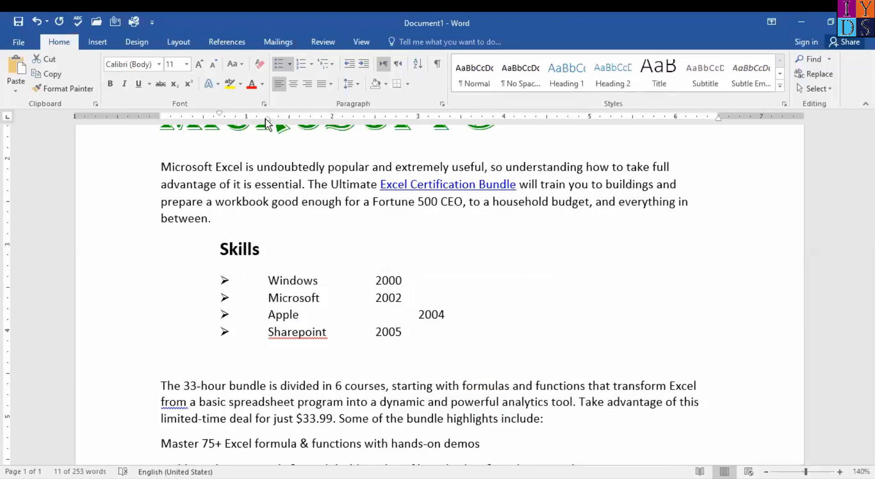
pyautogui.moveTo(272, 119); pyautogui.dragTo(273, 118)
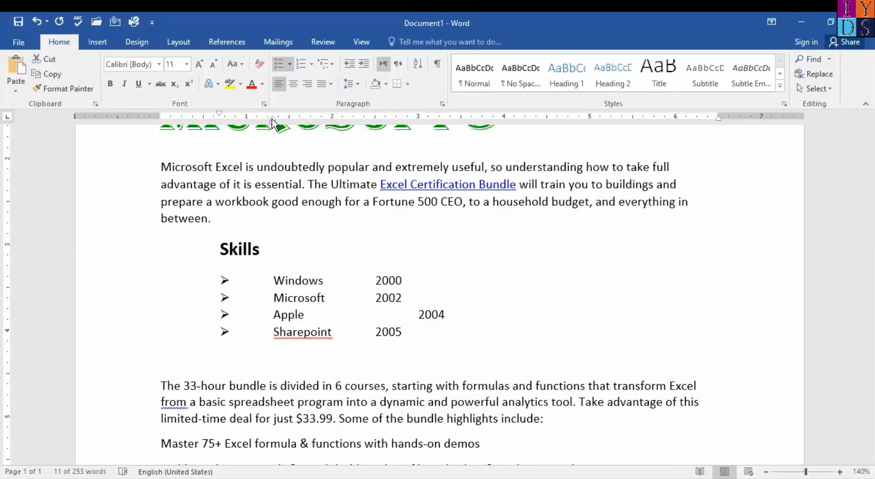
pyautogui.moveTo(271, 119); pyautogui.dragTo(250, 117)
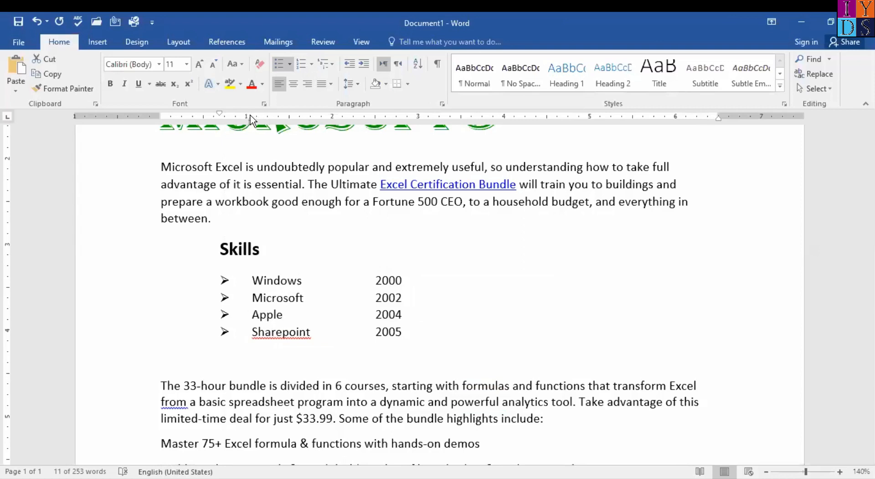
pyautogui.moveTo(252, 280); pyautogui.dragTo(321, 347)
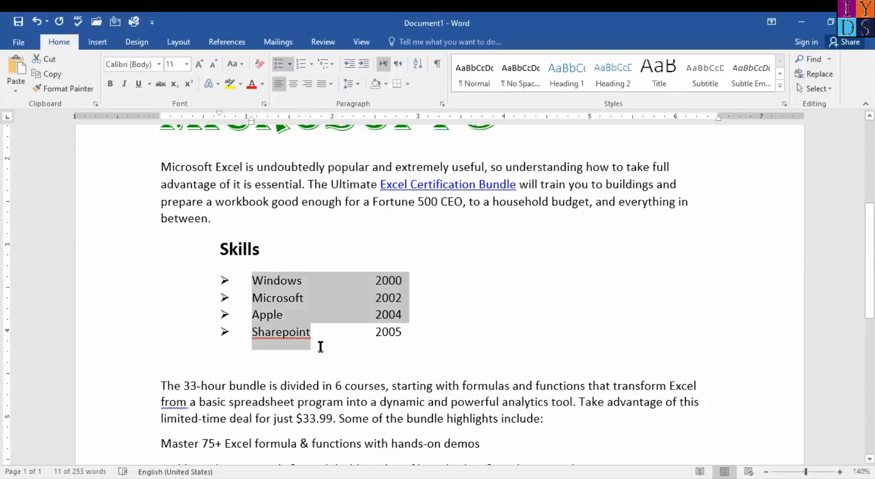
pyautogui.click(320, 347)
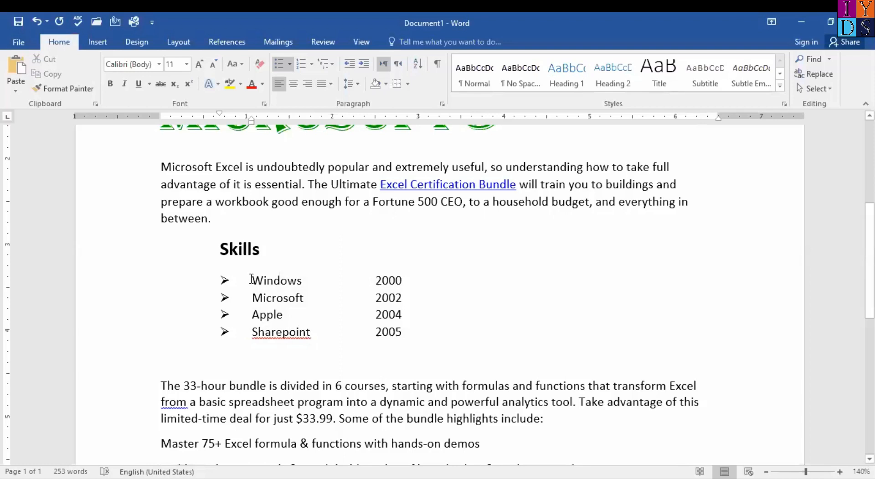
# Step: Shift the whole Skills list slightly left, try a hanging indent of about 2.7 inches, and reduce it to about 0.9 inches
pyautogui.moveTo(258, 282); pyautogui.dragTo(302, 330)
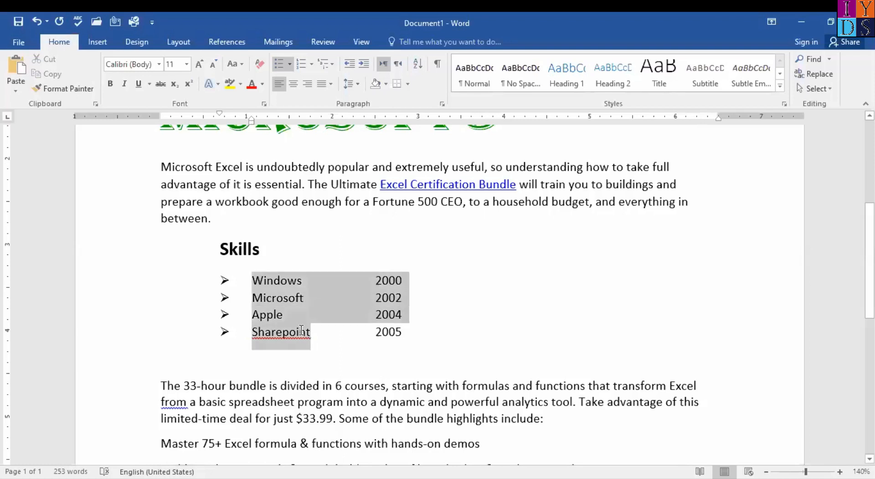
pyautogui.click(258, 281)
pyautogui.moveTo(259, 281); pyautogui.dragTo(286, 331)
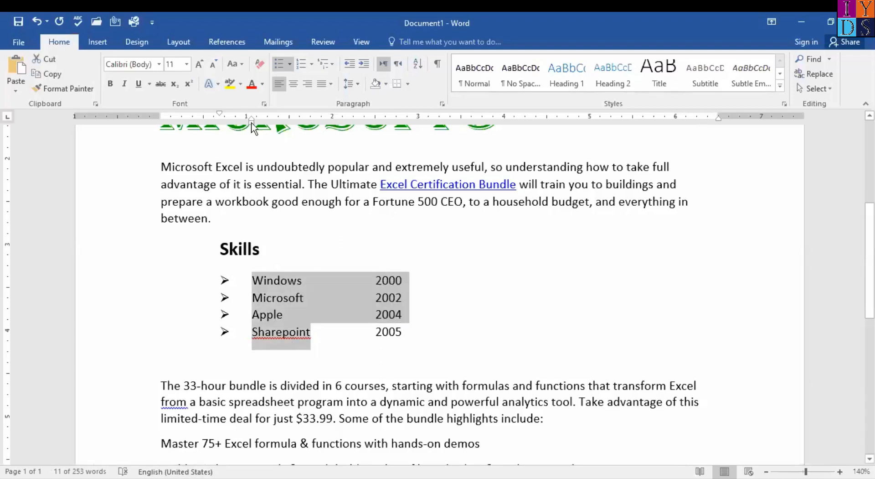
pyautogui.moveTo(251, 119); pyautogui.dragTo(246, 117)
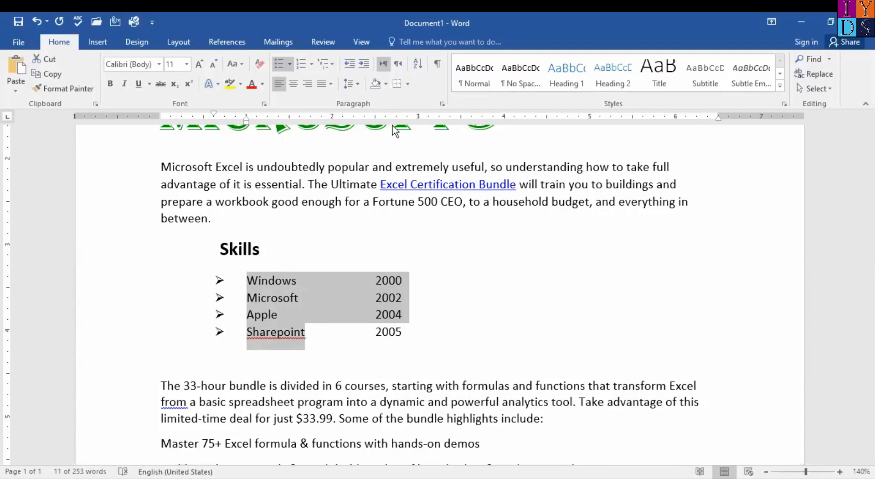
pyautogui.moveTo(394, 126); pyautogui.dragTo(390, 124)
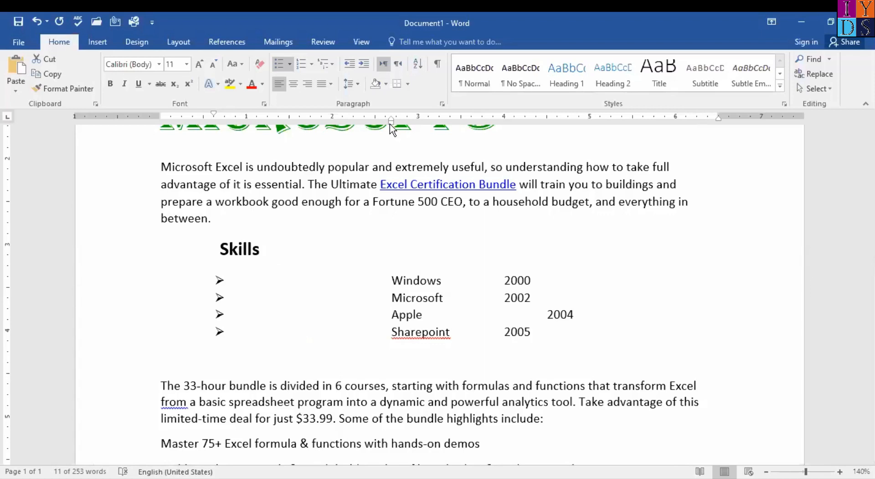
pyautogui.moveTo(390, 124); pyautogui.dragTo(259, 125)
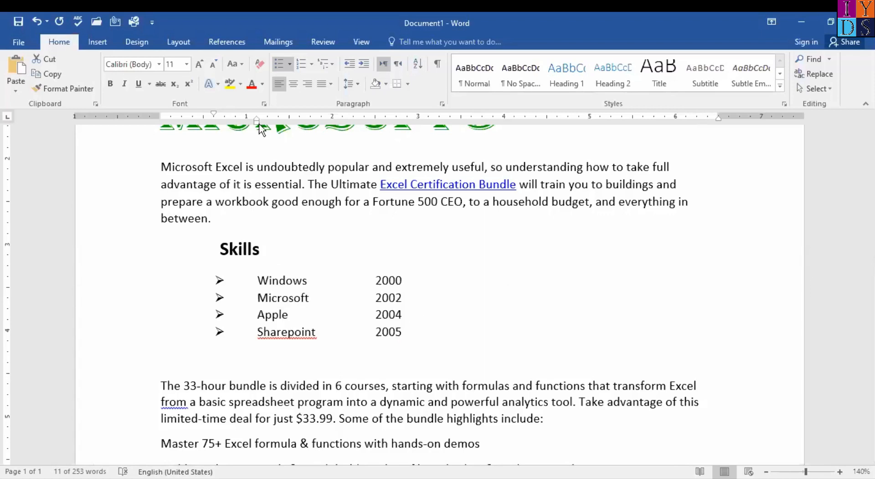
pyautogui.moveTo(242, 121); pyautogui.dragTo(242, 121)
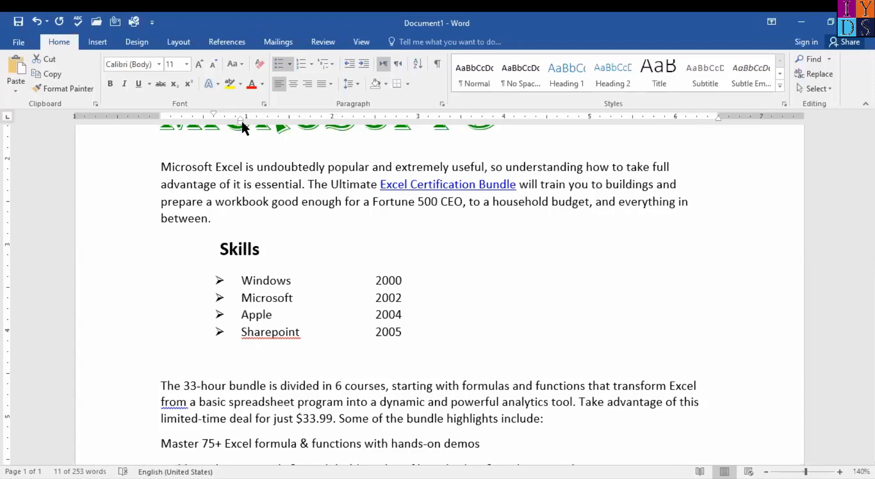
# Step: Select the four Skills lines and replace their bullets with the a) b) c) numbering format
pyautogui.click(279, 333)
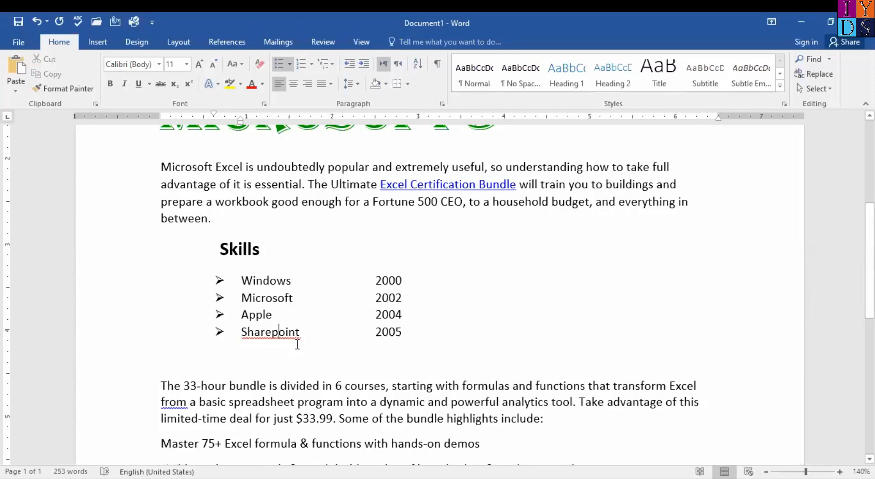
pyautogui.moveTo(242, 281); pyautogui.dragTo(276, 338)
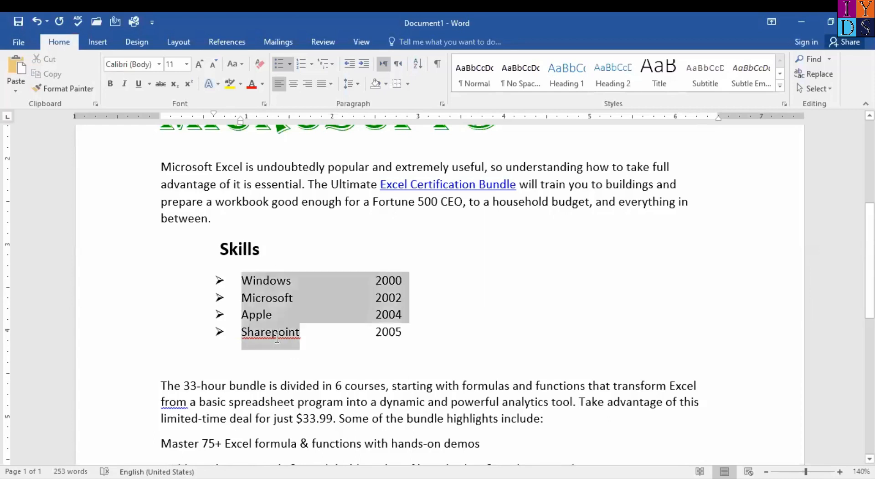
pyautogui.click(277, 337)
pyautogui.moveTo(243, 277); pyautogui.dragTo(277, 330)
pyautogui.click(275, 330)
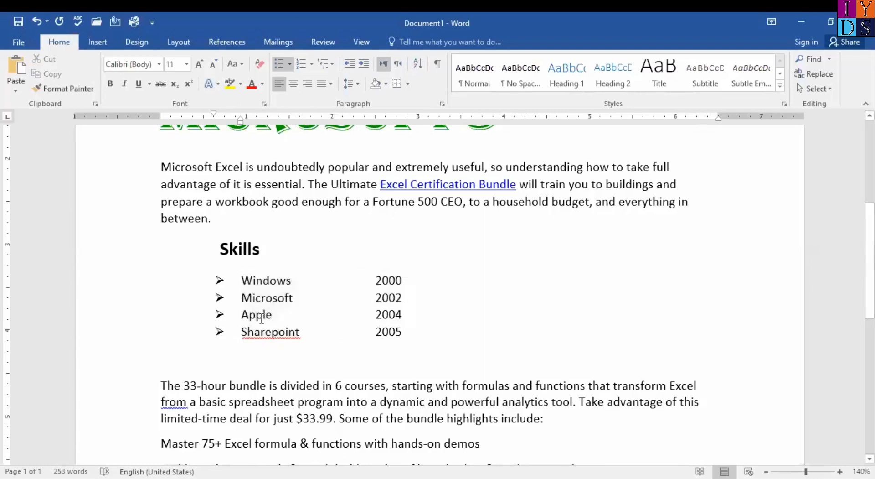
pyautogui.moveTo(240, 277); pyautogui.dragTo(278, 345)
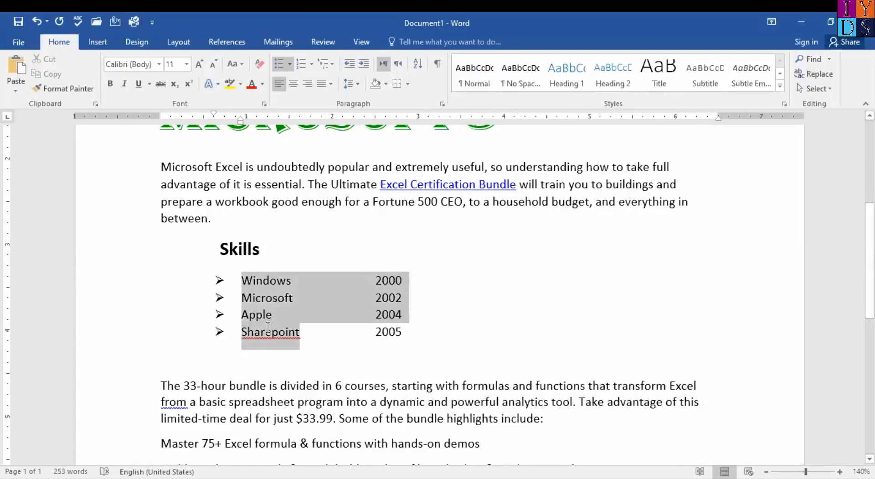
pyautogui.click(313, 63)
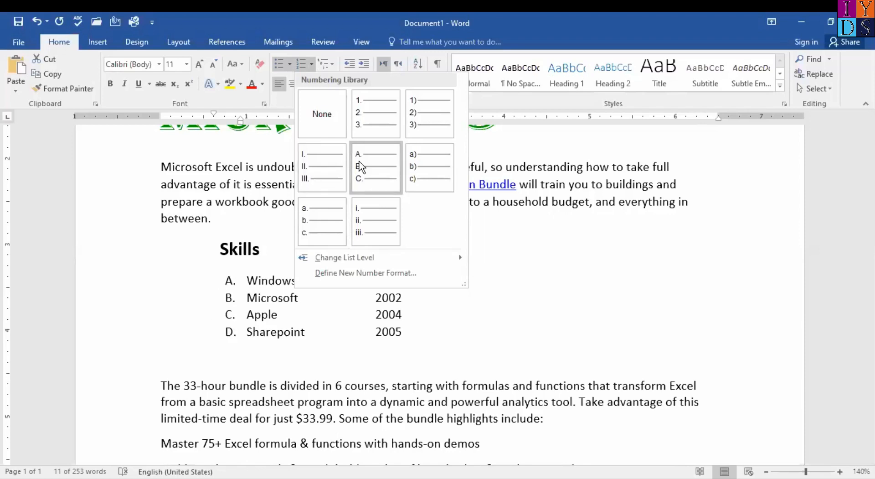
pyautogui.click(428, 173)
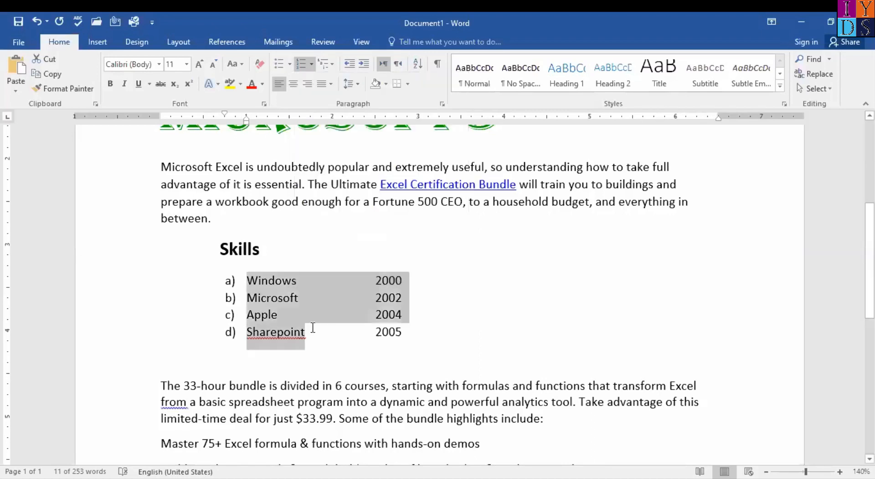
# Step: End the numbering after the Sharepoint line and add two unnumbered lines reading Skills and word
pyautogui.click(308, 330)
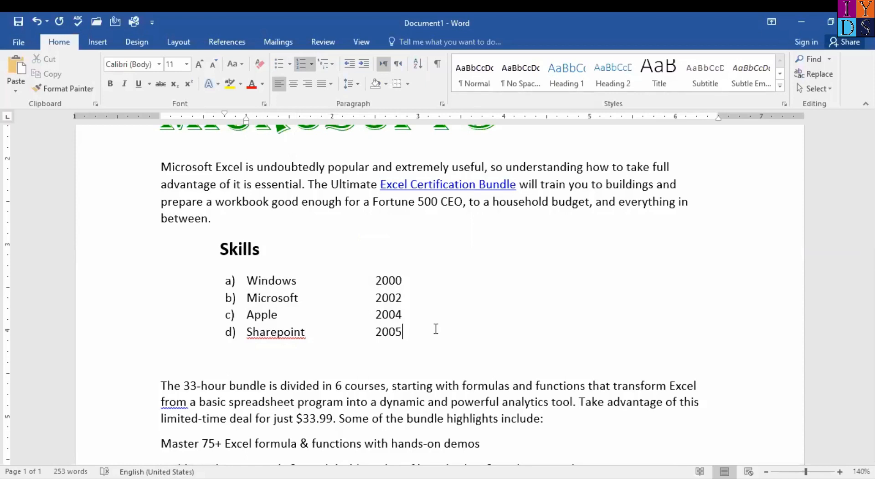
pyautogui.press('Return')
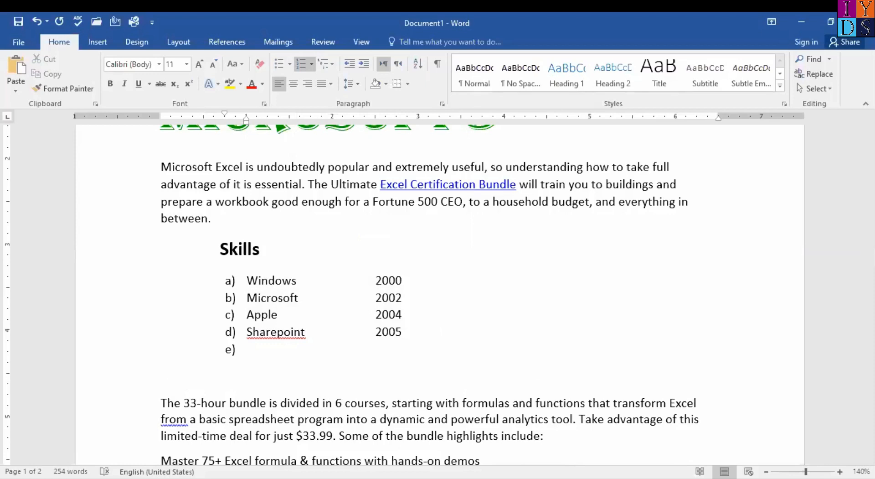
pyautogui.press('BackSpace')
pyautogui.press('BackSpace')
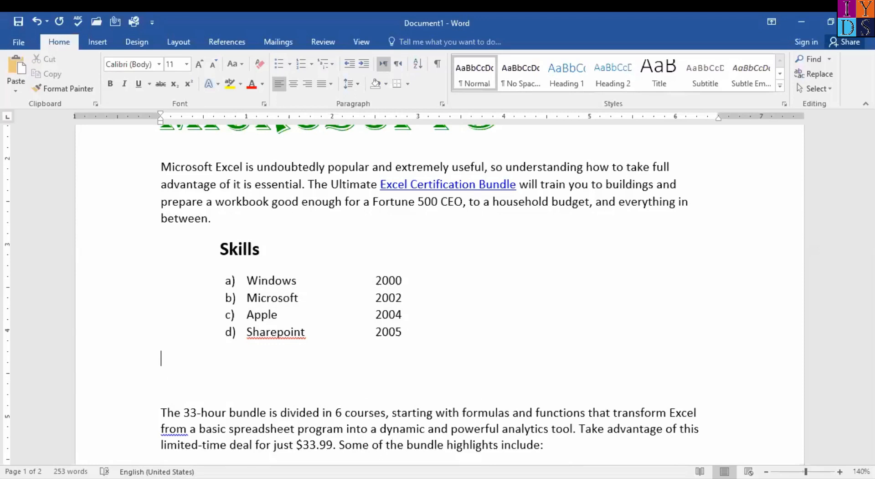
pyautogui.write('Skills')
pyautogui.press('Return')
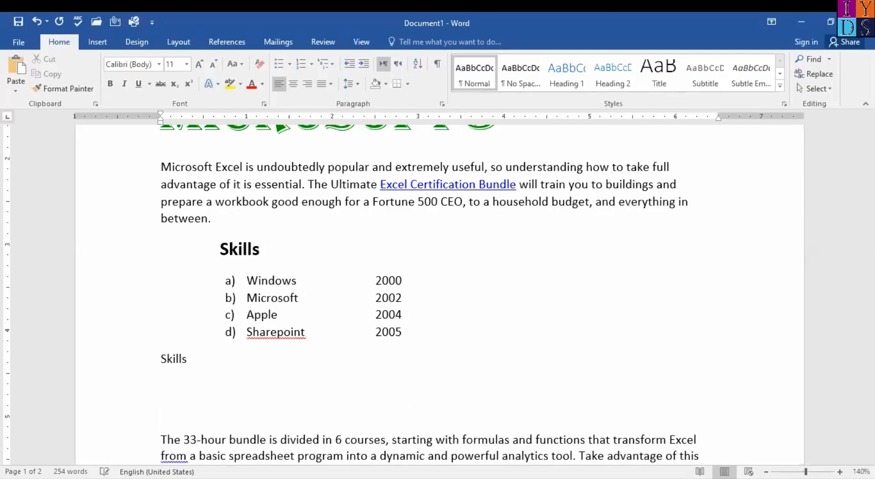
pyautogui.write('word')
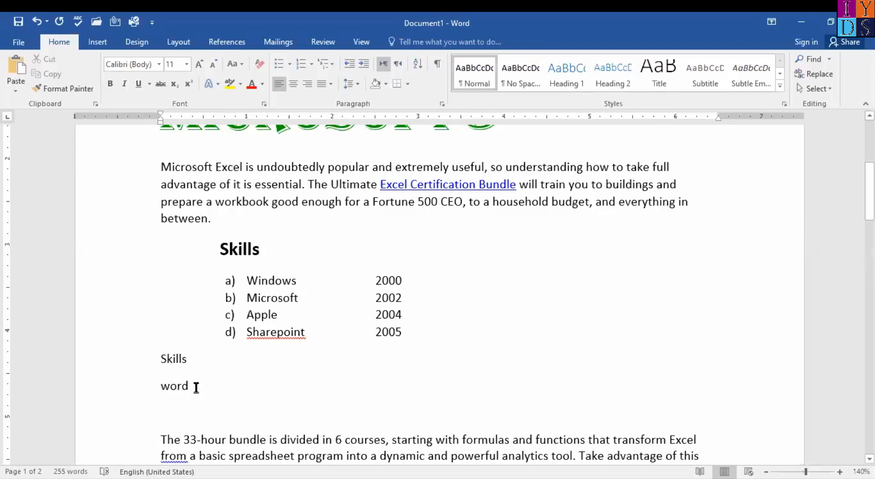
# Step: Insert an unnumbered line reading ghghghhgh between the Apple and Sharepoint items, keeping it indented with the list text
pyautogui.click(188, 358)
pyautogui.rightClick(189, 359)
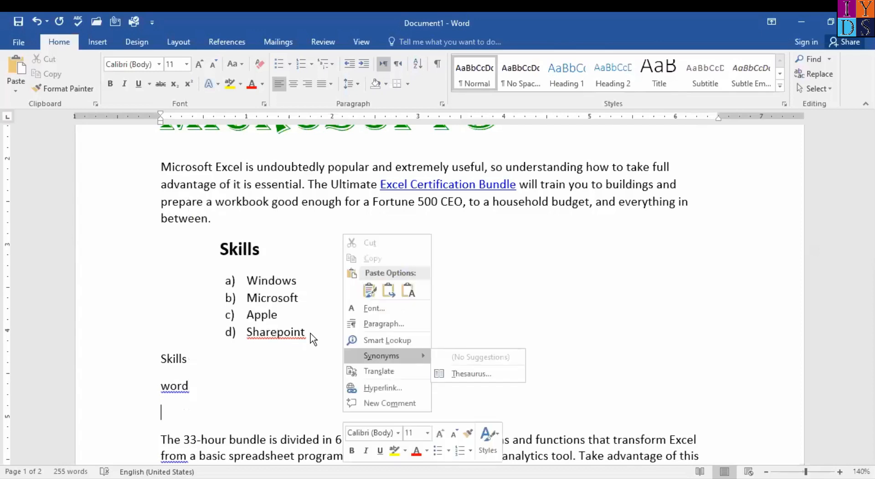
pyautogui.click(265, 332)
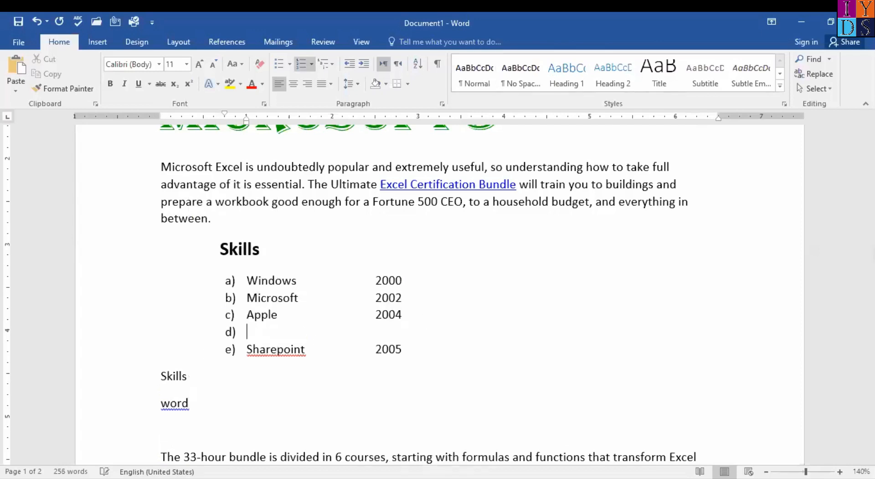
pyautogui.press('BackSpace')
pyautogui.write('ghghghhgh')
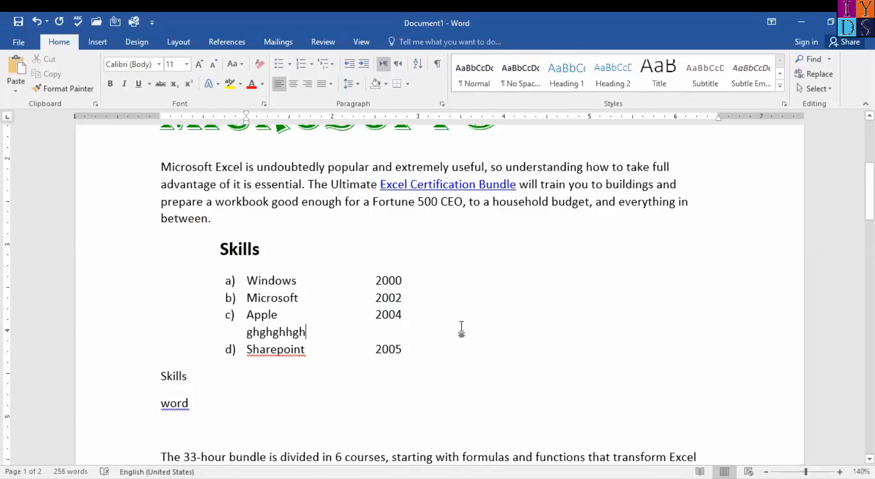
pyautogui.rightClick(342, 337)
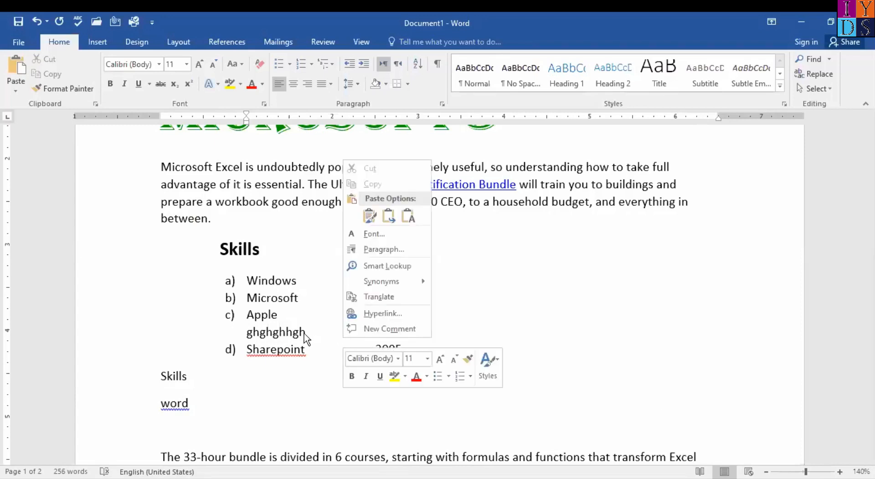
pyautogui.rightClick(305, 339)
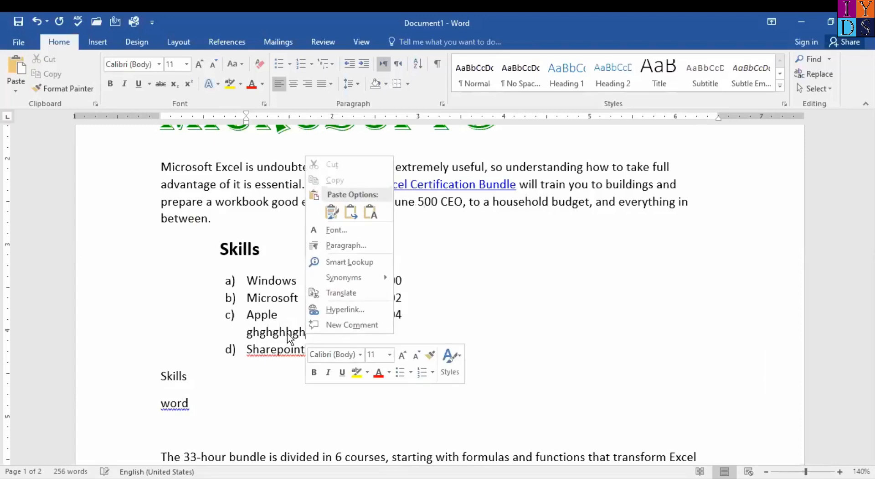
pyautogui.click(287, 333)
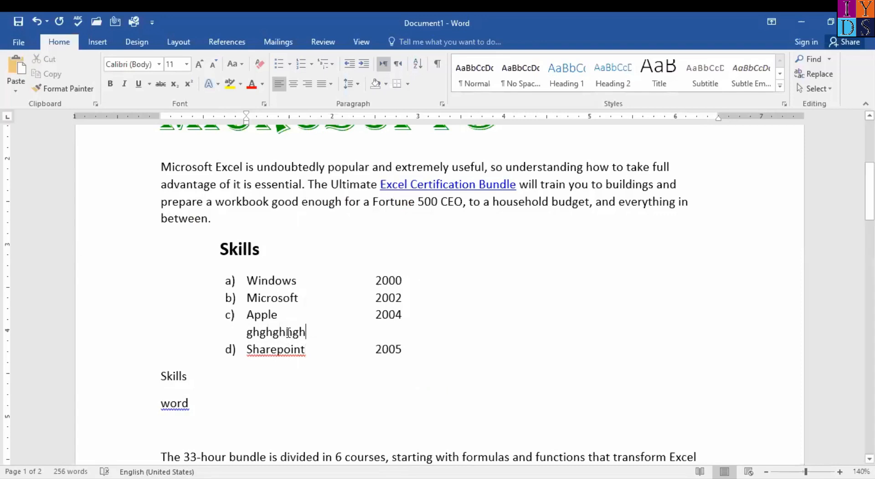
pyautogui.click(315, 351)
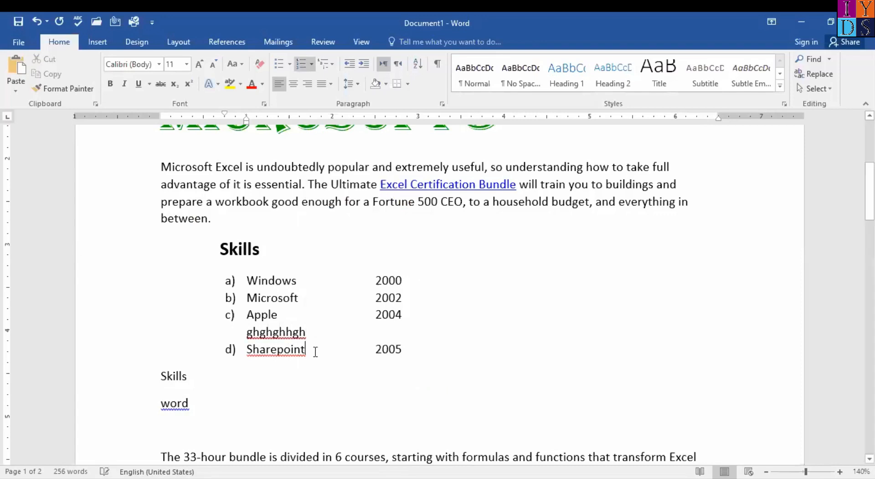
pyautogui.rightClick(315, 351)
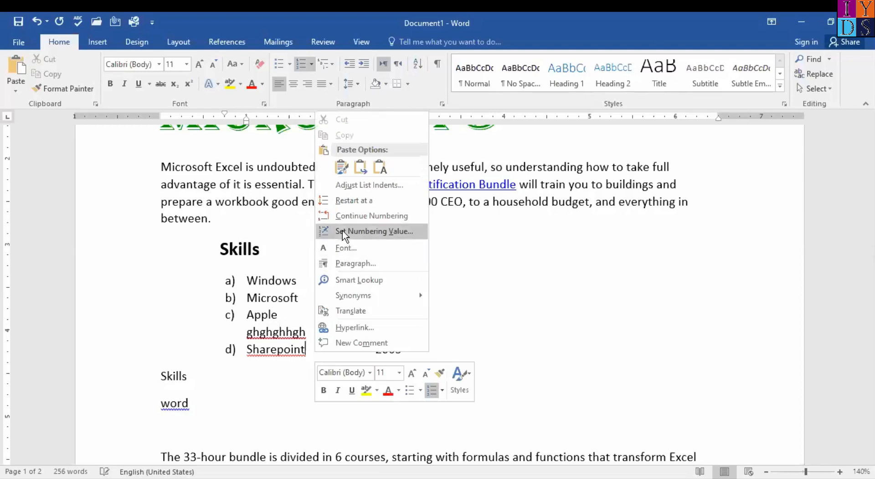
pyautogui.click(310, 355)
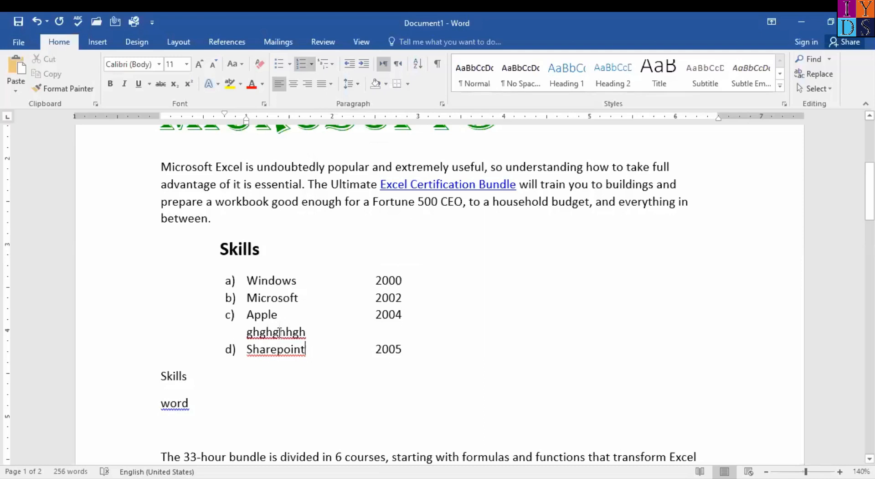
# Step: Replace the text of the unnumbered ghghghhgh line below Apple with Windows
pyautogui.doubleClick(252, 327)
pyautogui.tripleClick(249, 330)
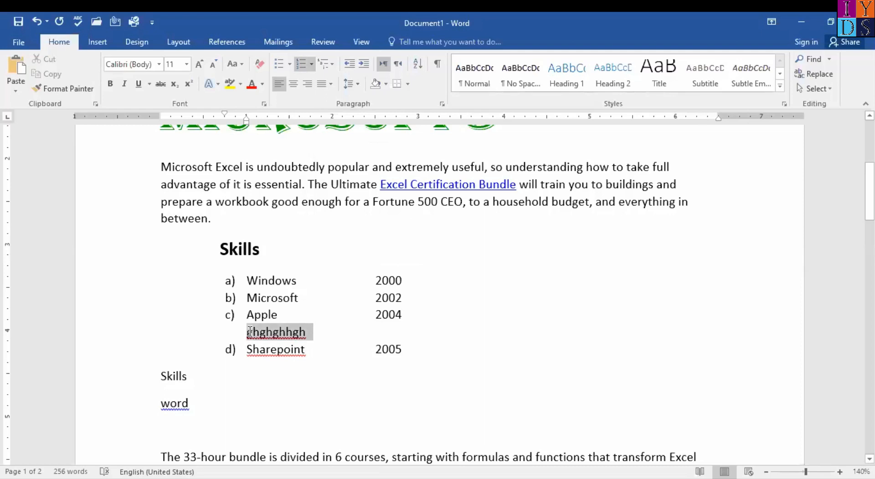
pyautogui.write('W')
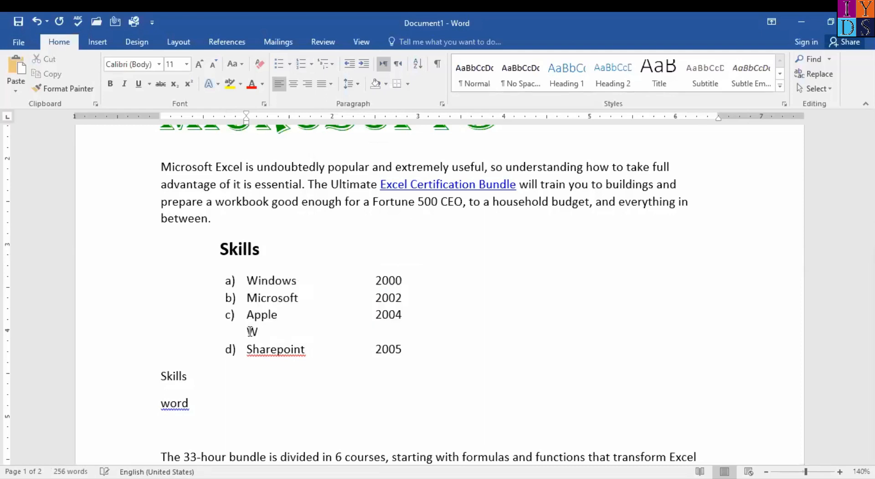
pyautogui.write('indows')
pyautogui.press('Down')
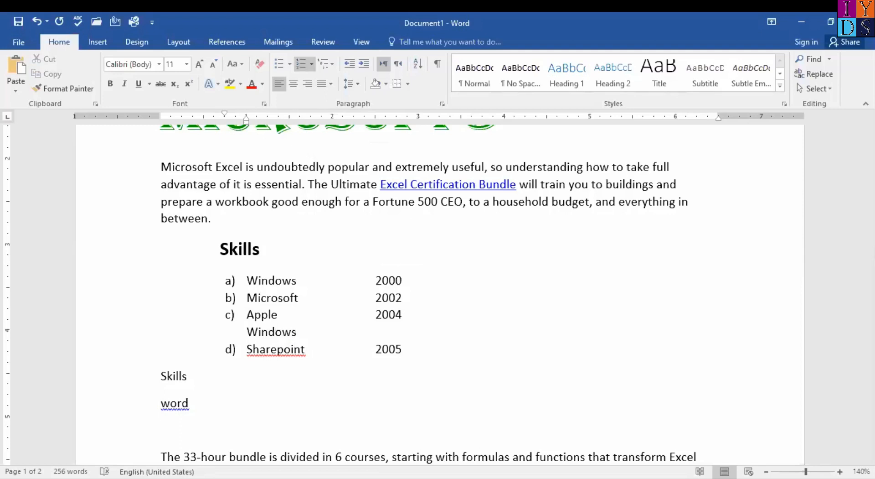
# Step: Restart the list numbering at a from the Sharepoint item
pyautogui.click(303, 349)
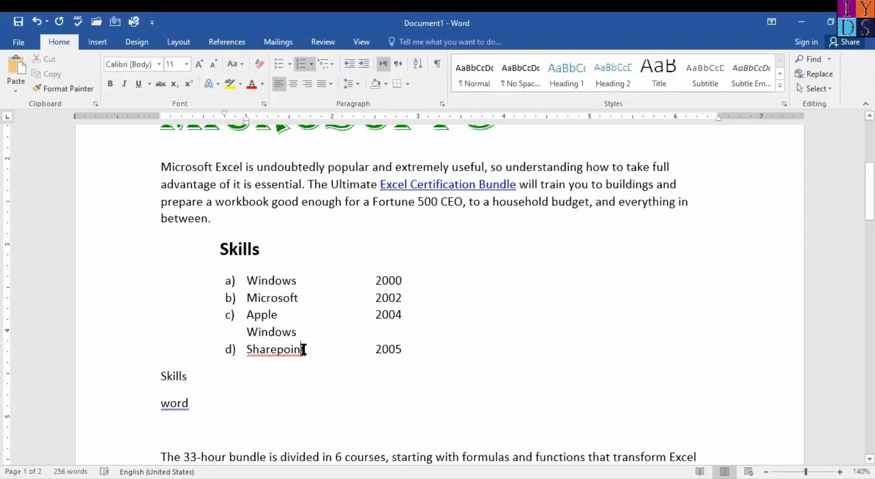
pyautogui.click(305, 350)
pyautogui.rightClick(304, 356)
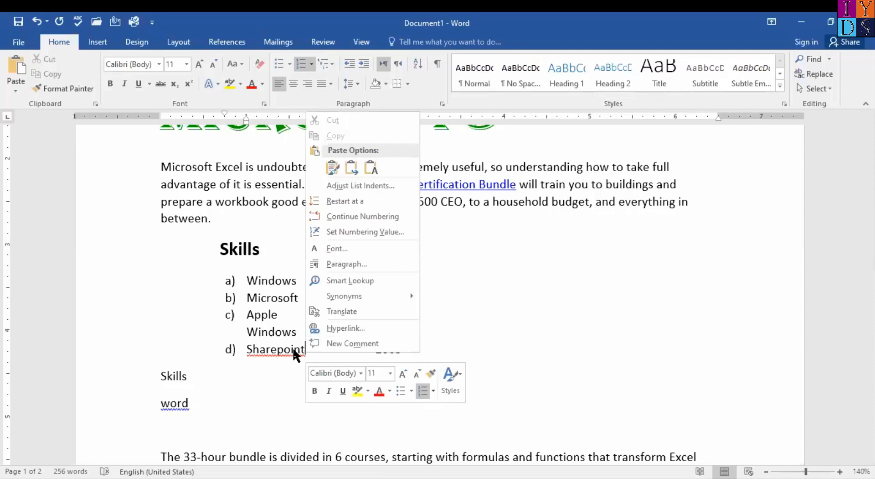
pyautogui.click(307, 351)
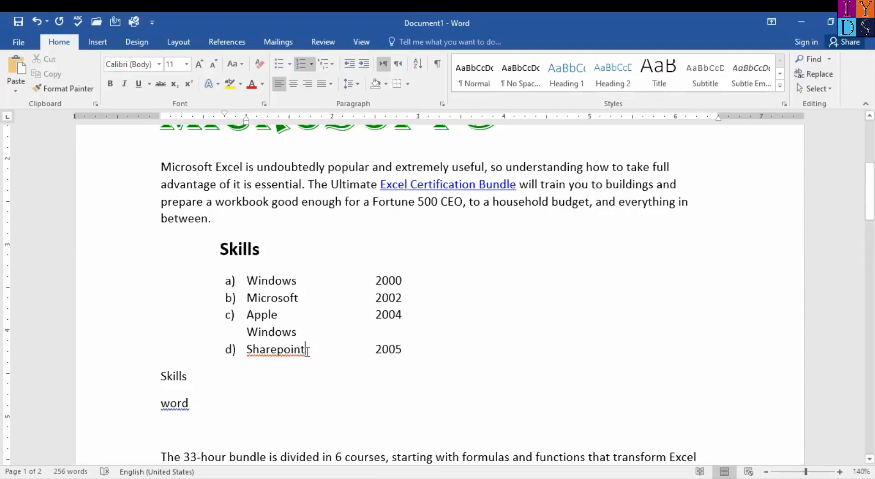
pyautogui.rightClick(307, 351)
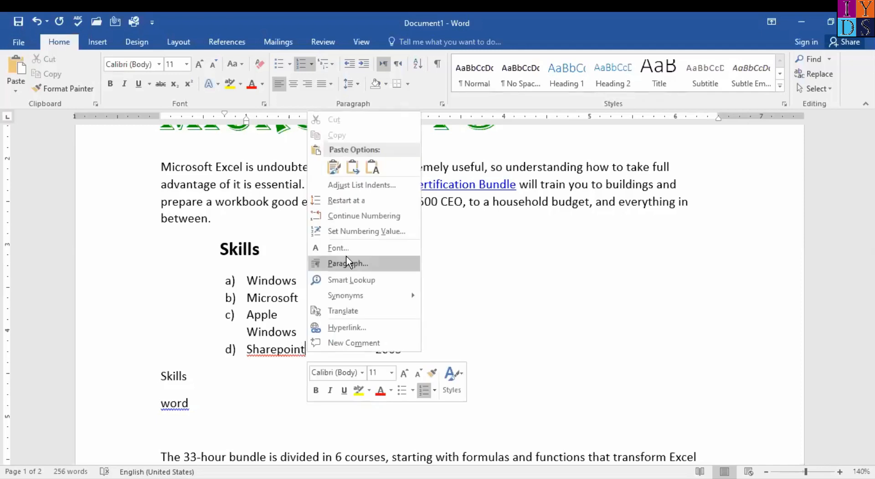
pyautogui.click(360, 200)
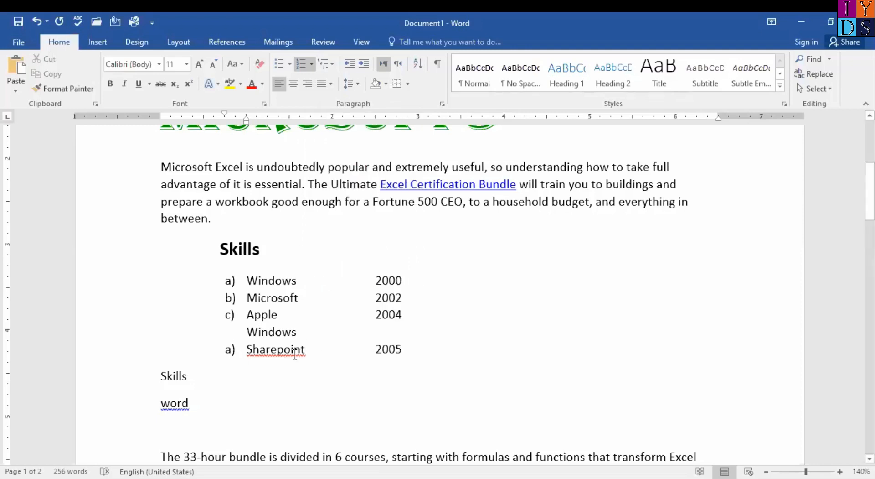
# Step: Delete the unnumbered Skills and word lines below the Sharepoint item
pyautogui.moveTo(164, 371); pyautogui.dragTo(195, 404)
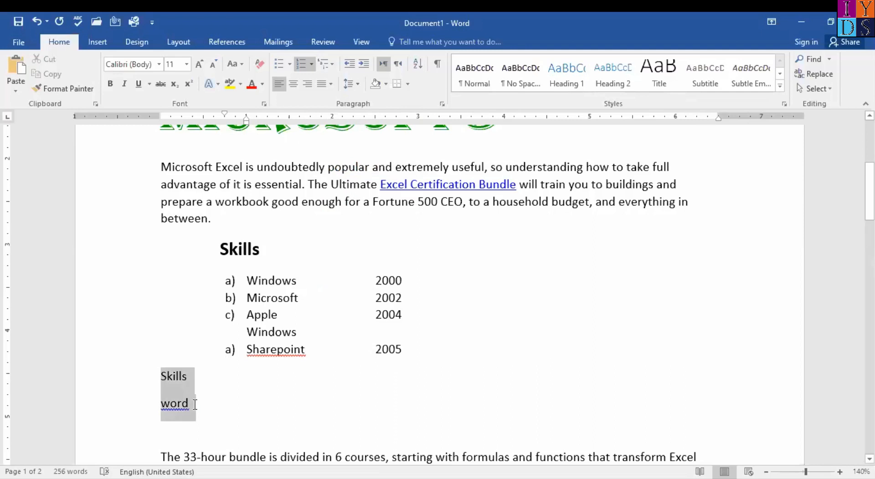
pyautogui.press('Delete')
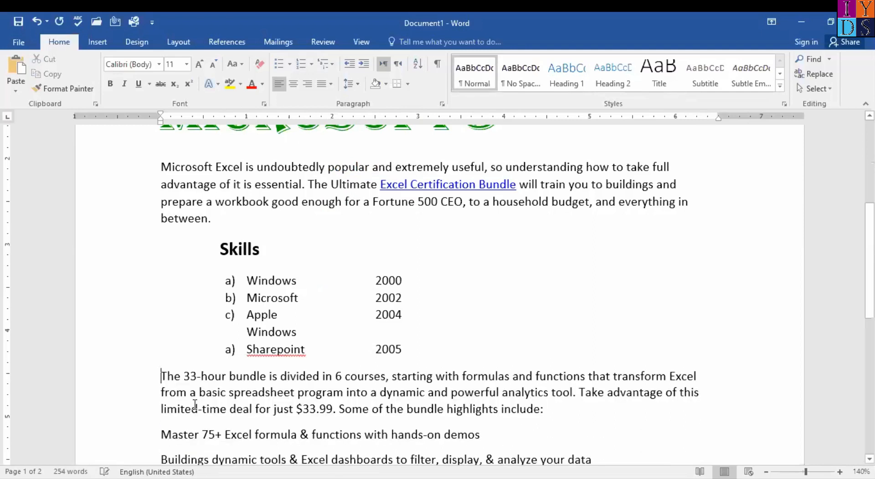
# Step: Make the Sharepoint item continue the numbering of the list items above it
pyautogui.click(319, 356)
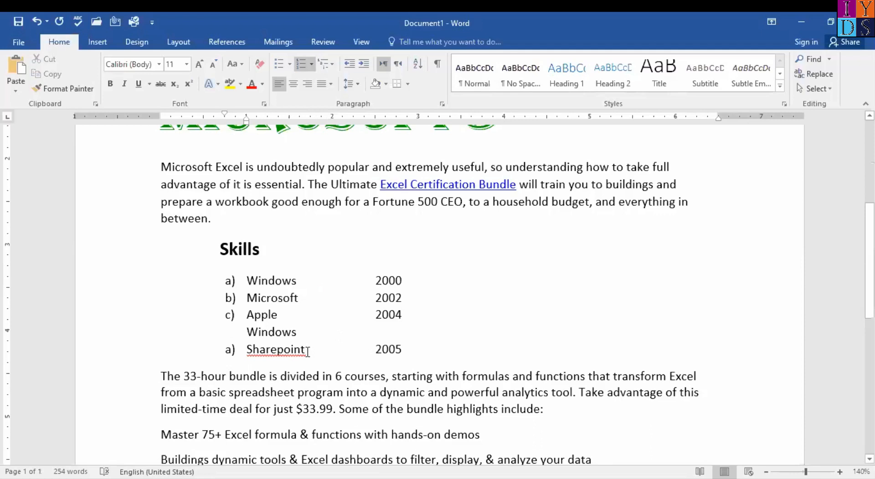
pyautogui.rightClick(308, 351)
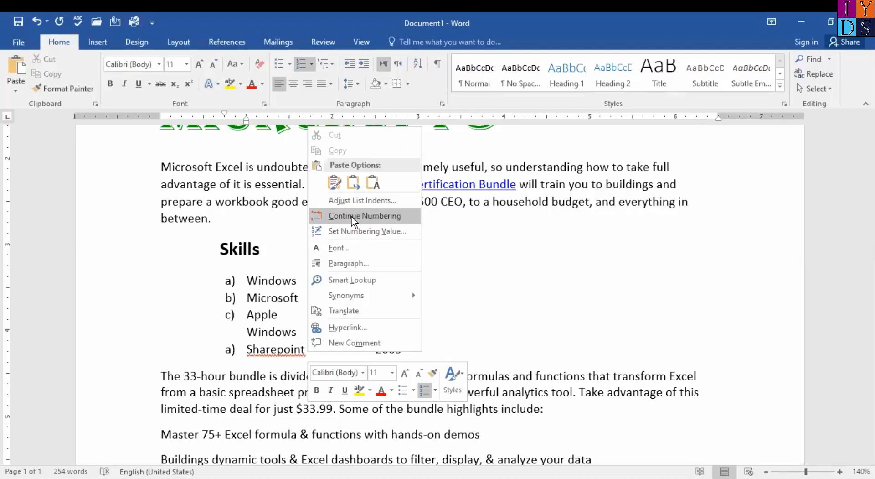
pyautogui.click(354, 216)
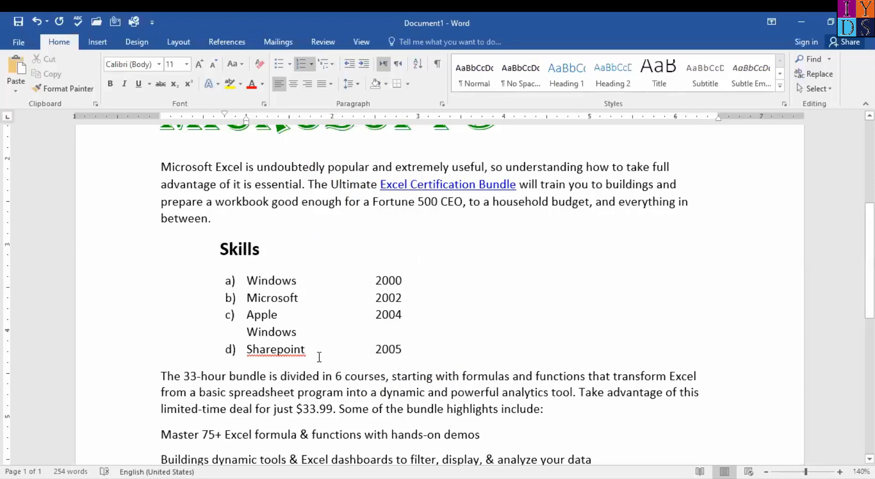
# Step: Insert a blank line between the Skills list and the paragraph beginning "The 33-hour bundle"
pyautogui.press('Down')
pyautogui.press('Home')
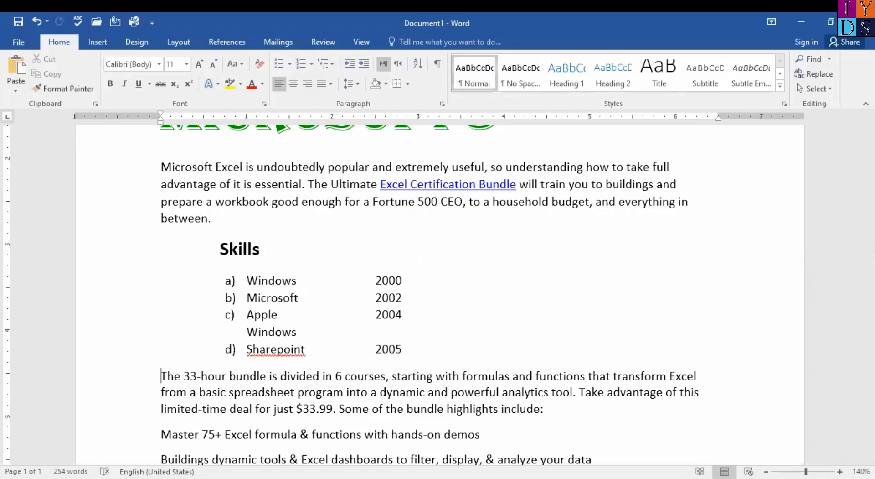
pyautogui.press('Return')
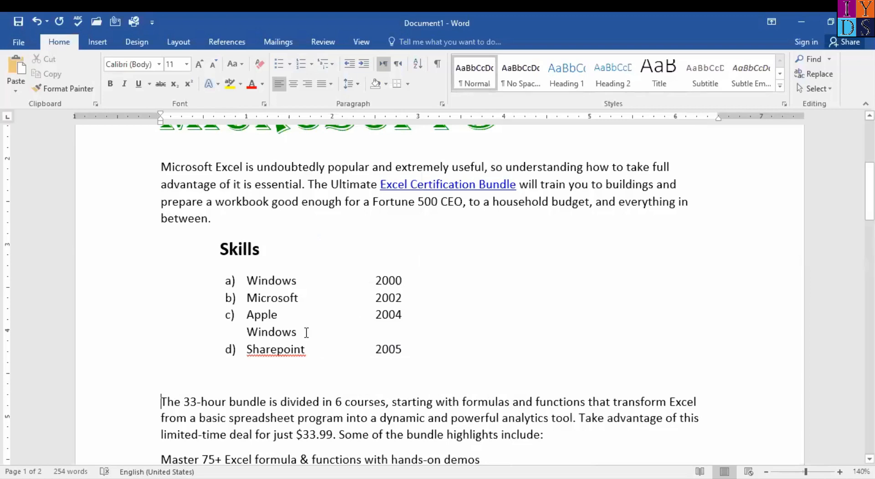
# Step: Try restarting the Sharepoint item's numbering at a, and set it back to continue from the previous items
pyautogui.click(309, 349)
pyautogui.rightClick(309, 349)
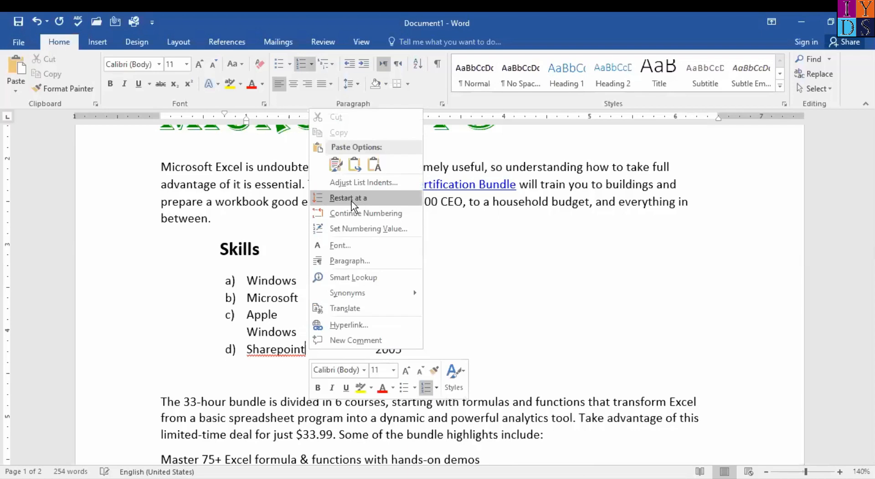
pyautogui.click(353, 200)
pyautogui.rightClick(309, 355)
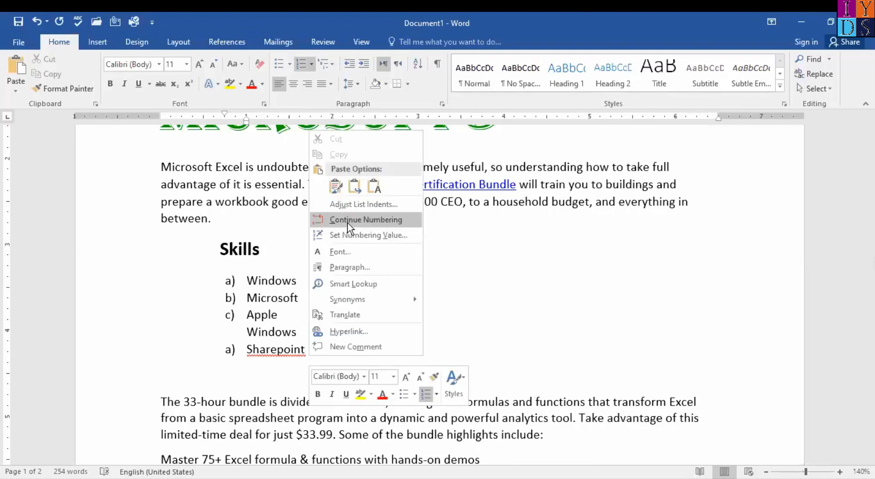
pyautogui.click(347, 222)
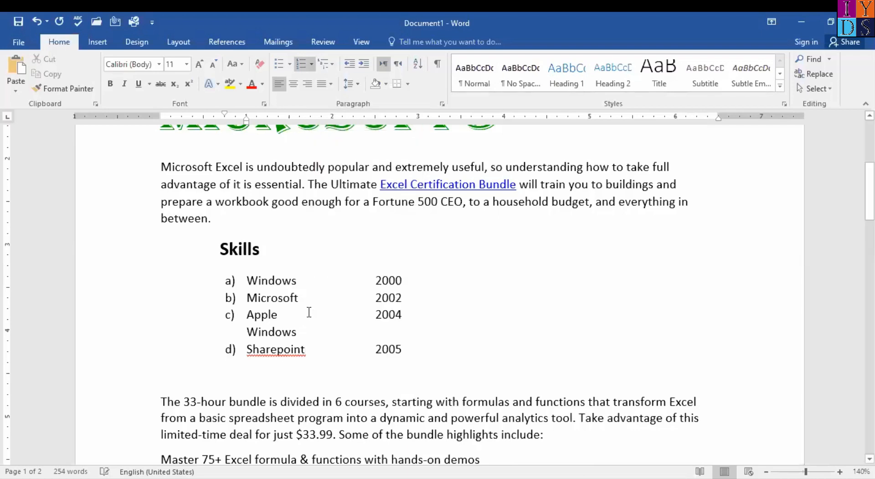
pyautogui.rightClick(314, 350)
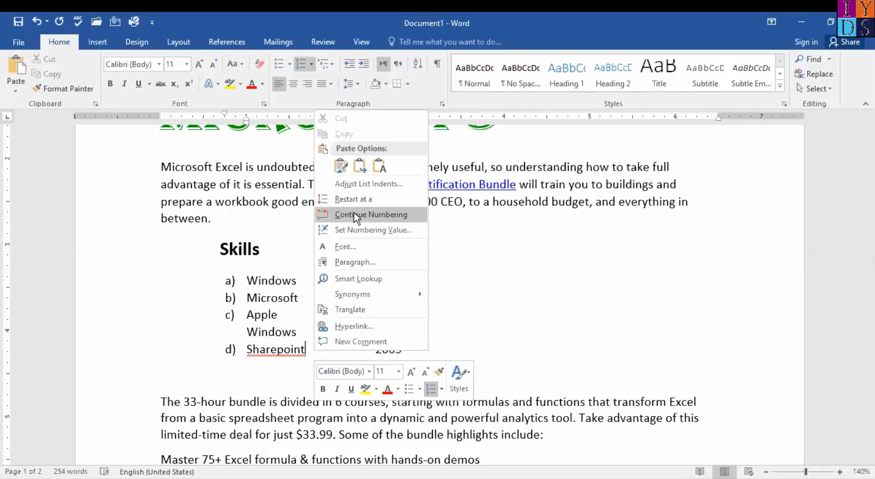
pyautogui.click(466, 305)
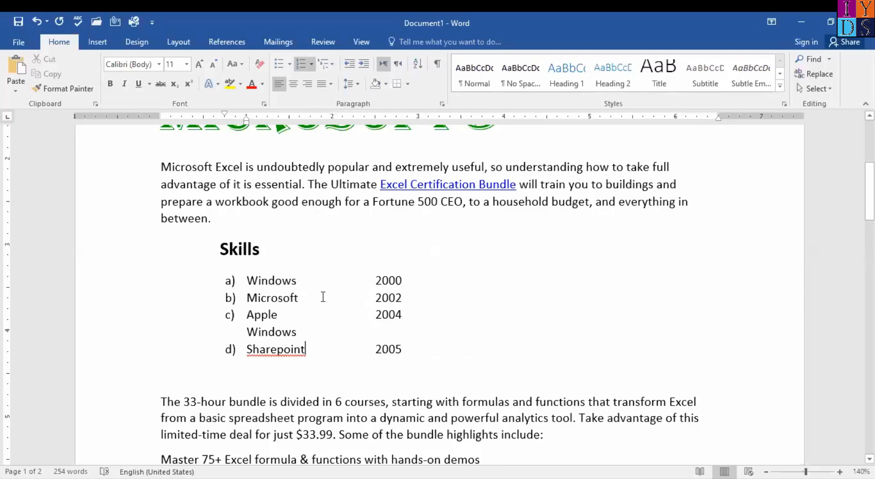
# Step: Select the list from Windows to Sharepoint, try the 1) a) i) multilevel list format on it, and undo the change
pyautogui.click(250, 279)
pyautogui.moveTo(250, 279); pyautogui.dragTo(270, 348)
pyautogui.click(266, 347)
pyautogui.moveTo(247, 280); pyautogui.dragTo(261, 348)
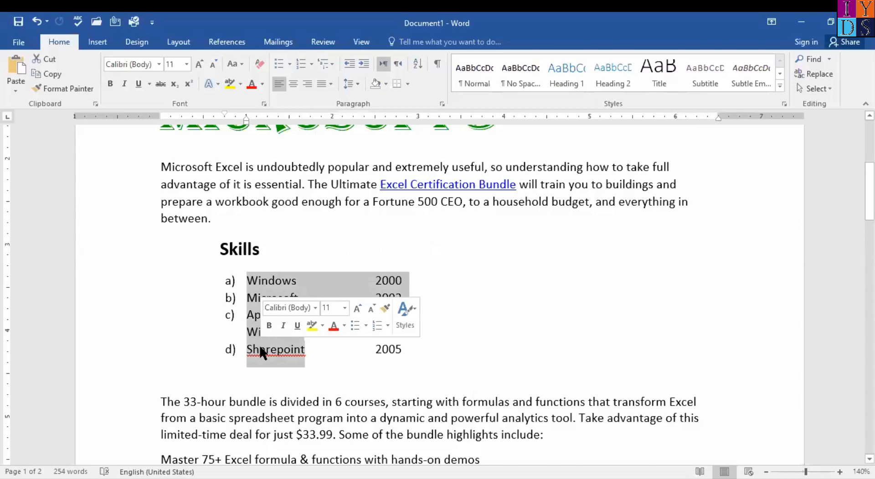
pyautogui.click(329, 64)
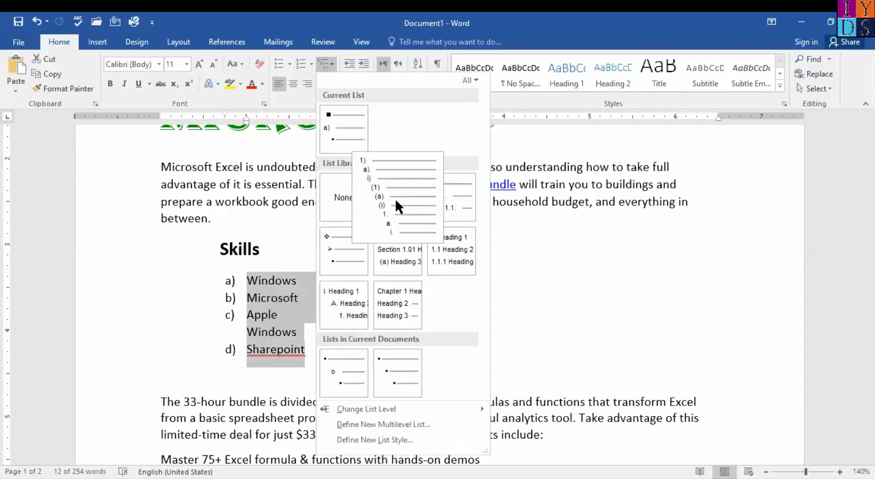
pyautogui.click(396, 198)
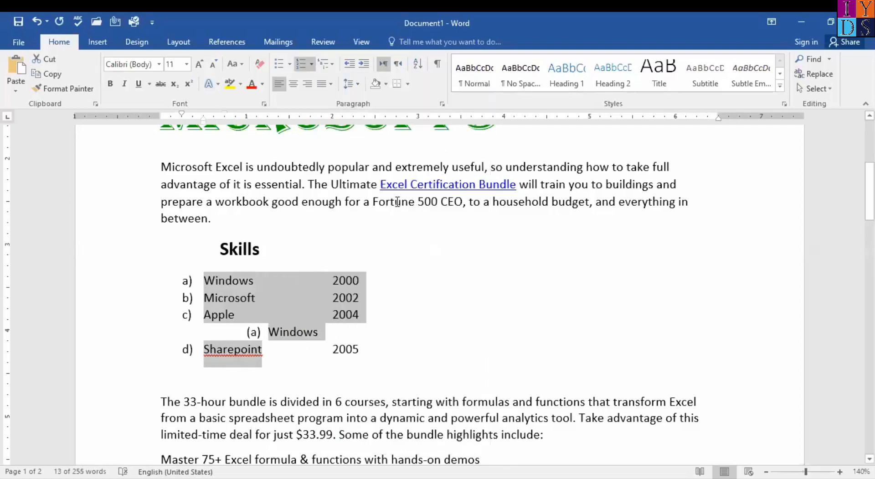
pyautogui.hotkey('ctrl', 'z')
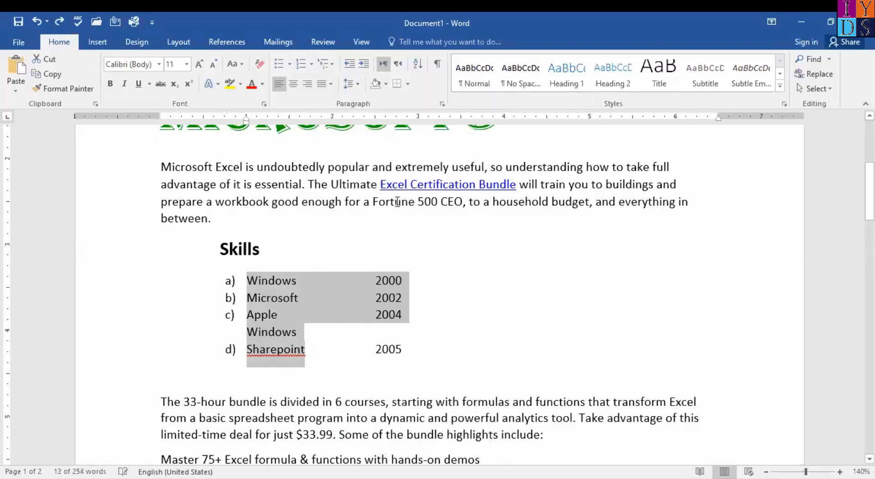
# Step: Try the 1. 2. 3. numbering format on the selected Skills lines and undo it
pyautogui.click(312, 66)
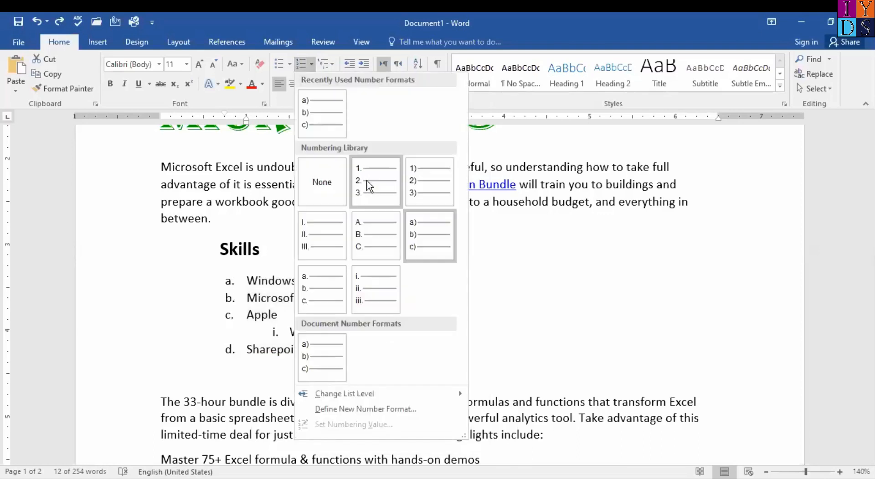
pyautogui.click(368, 180)
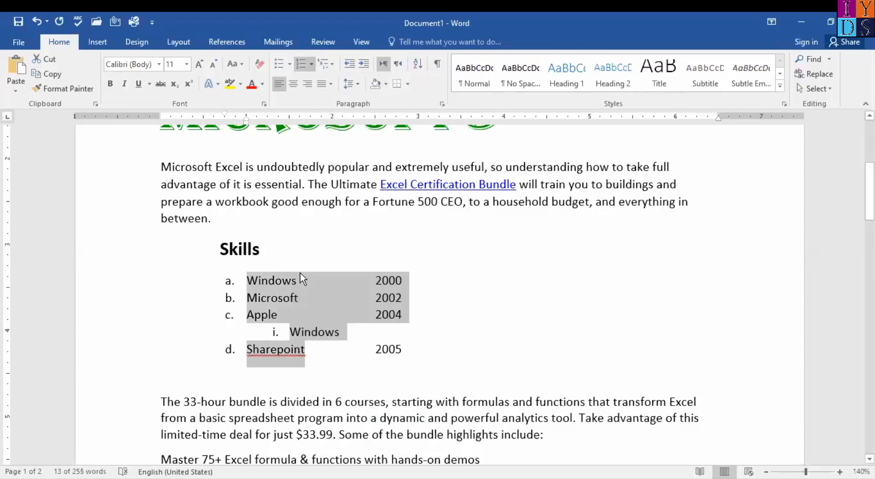
pyautogui.hotkey('ctrl', 'z')
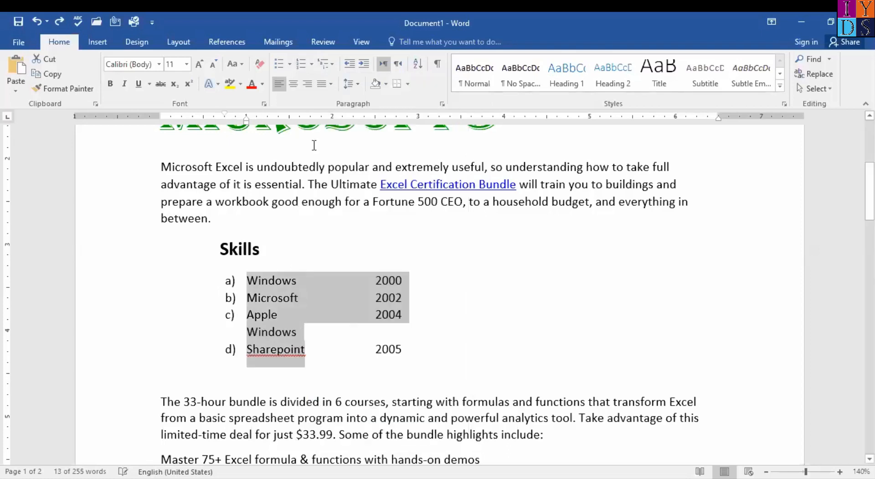
pyautogui.click(312, 64)
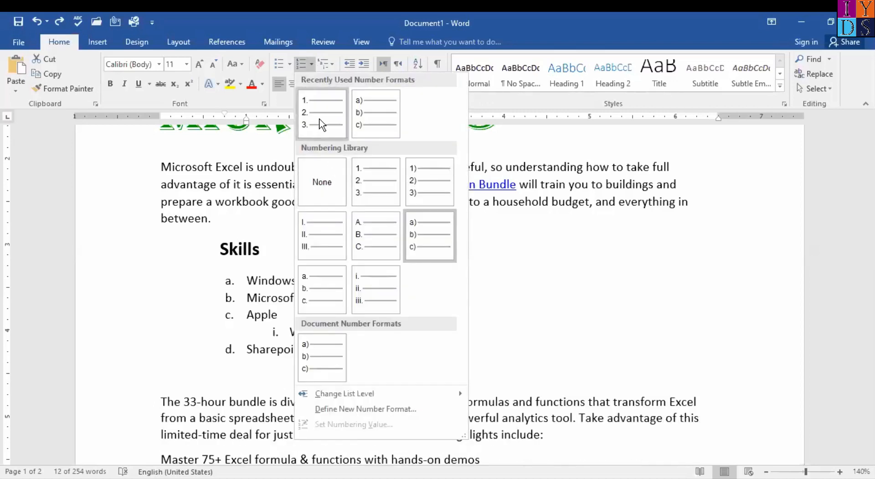
pyautogui.click(252, 279)
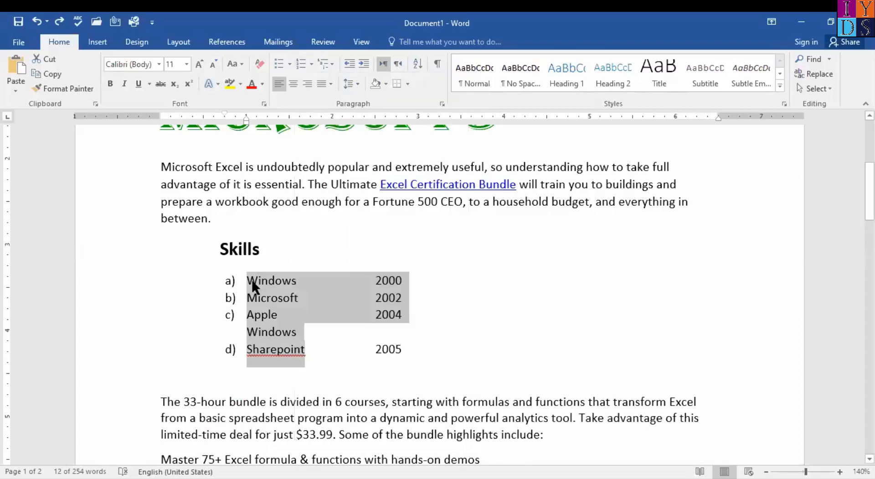
# Step: Try replacing the lettering of the Windows, Microsoft and Apple items with 1. 2. 3. numbering, and undo it
pyautogui.moveTo(252, 279); pyautogui.dragTo(277, 314)
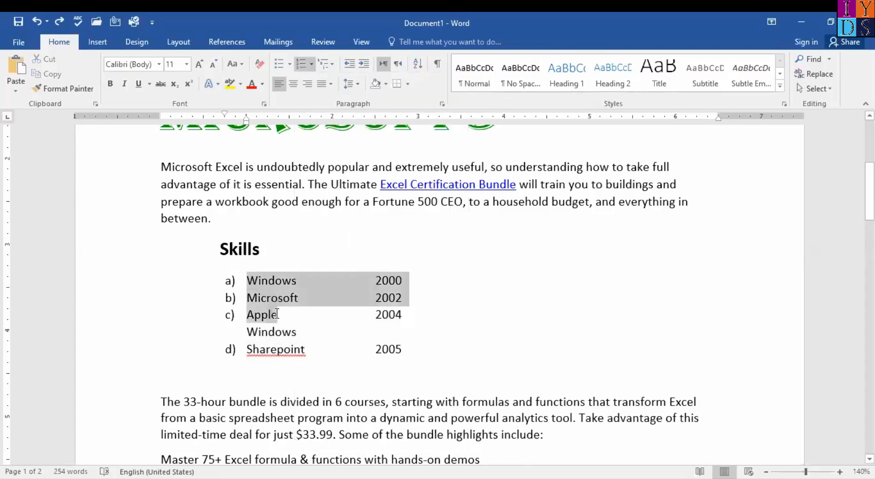
pyautogui.click(278, 314)
pyautogui.moveTo(248, 279); pyautogui.dragTo(278, 311)
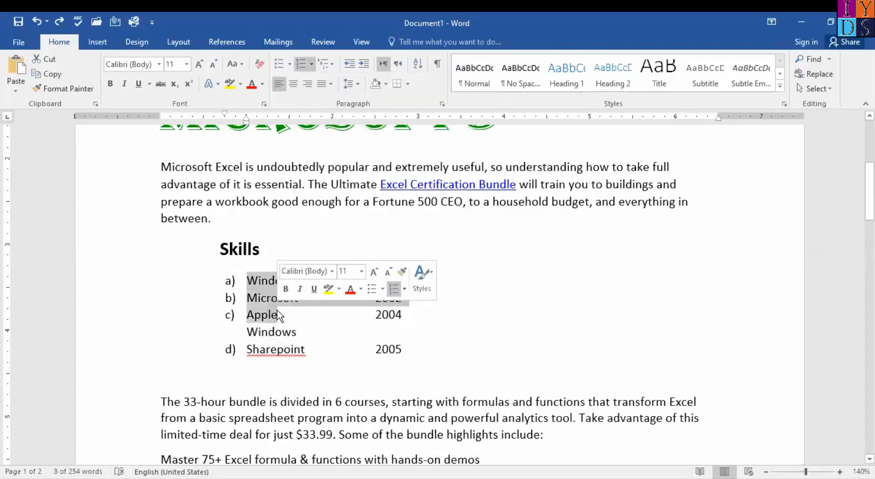
pyautogui.click(301, 64)
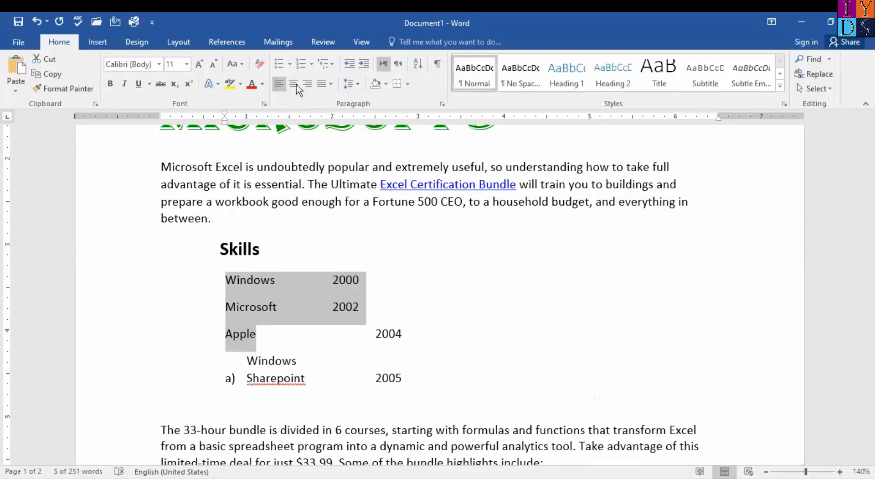
pyautogui.click(312, 65)
pyautogui.click(319, 122)
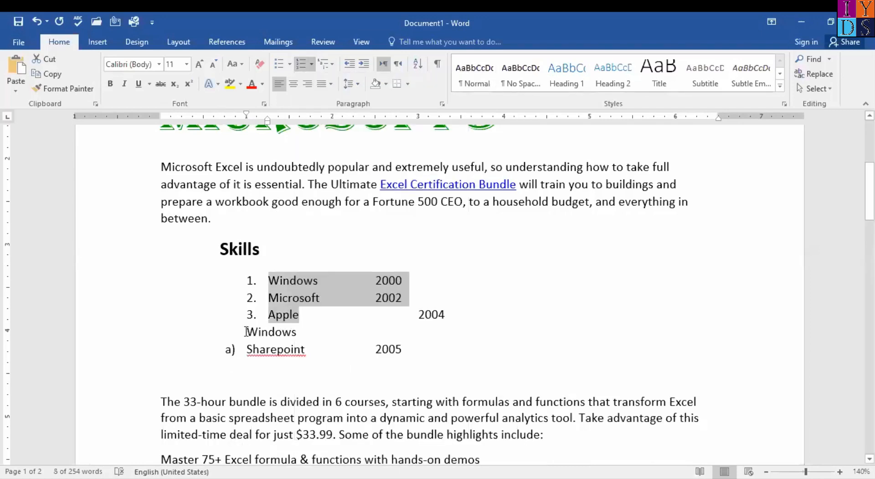
pyautogui.click(247, 331)
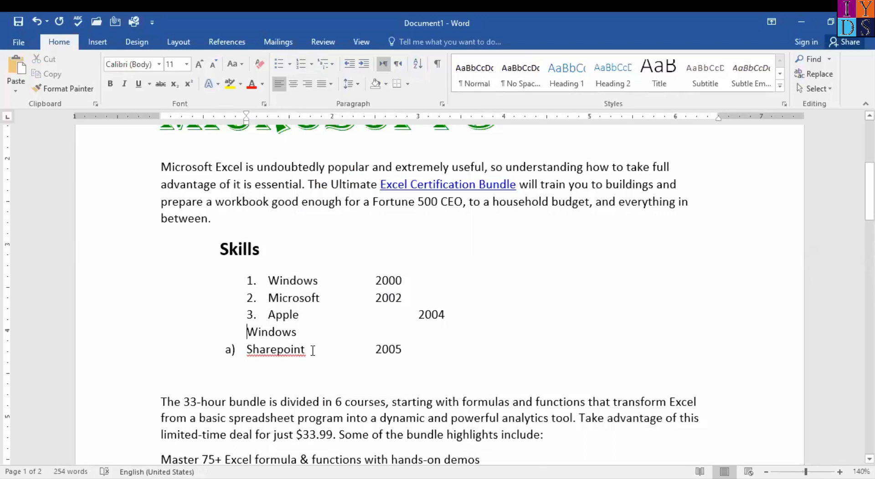
pyautogui.hotkey('ctrl', 'z')
pyautogui.hotkey('ctrl', 'z')
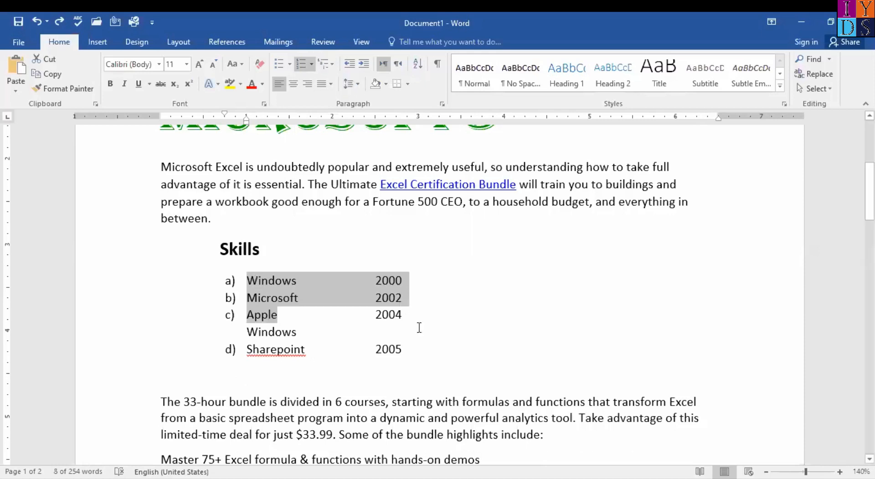
# Step: Add an unnumbered line "Courses" below the Sharepoint item and give it a check mark bullet
pyautogui.click(427, 357)
pyautogui.press('Return')
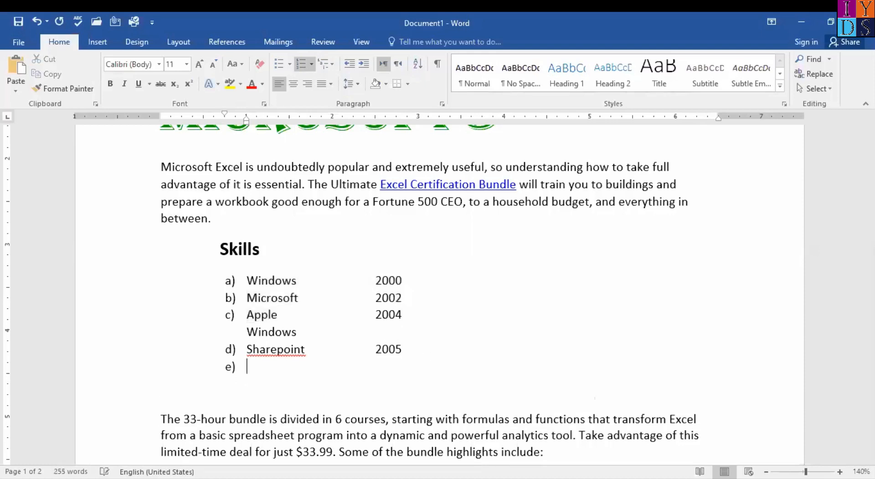
pyautogui.press('BackSpace')
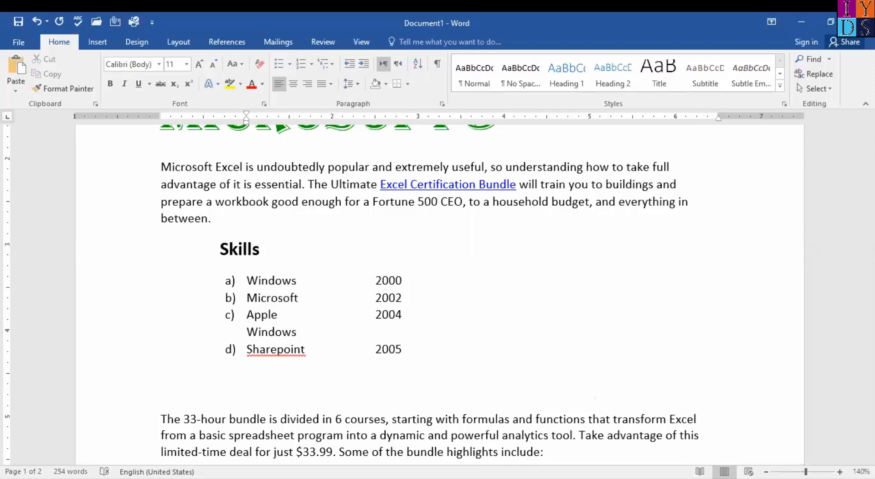
pyautogui.write('Courses')
pyautogui.click(247, 366)
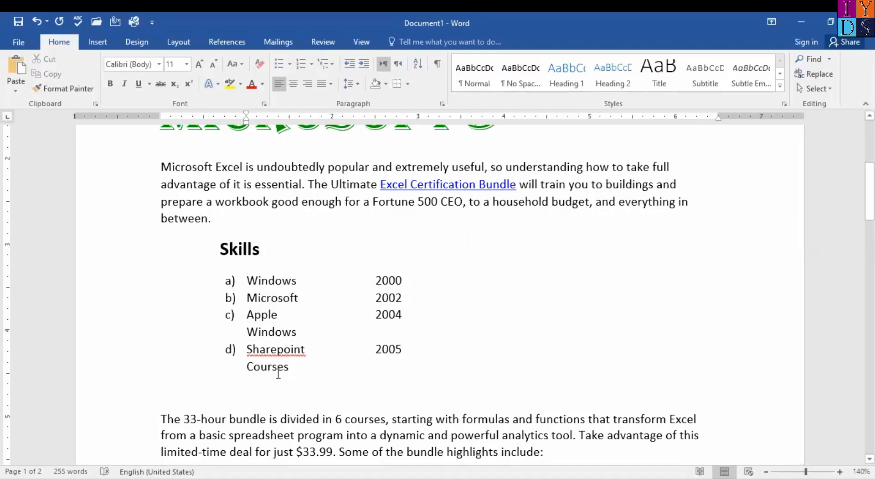
pyautogui.click(291, 66)
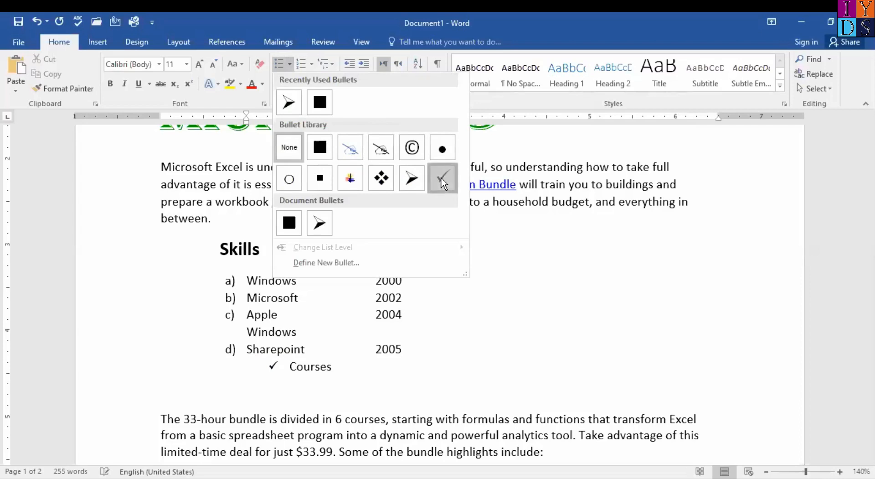
pyautogui.click(442, 179)
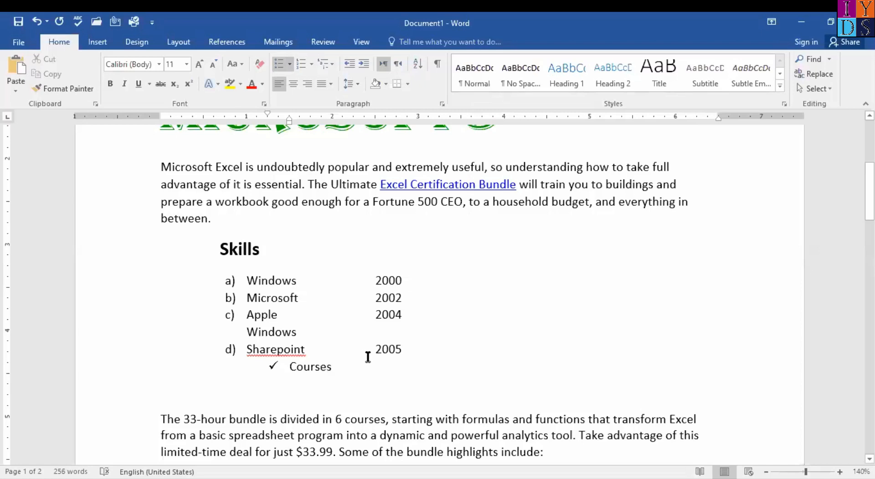
# Step: Select the Skills lines from Windows to Apple and inspect their font settings, color choices and paragraph settings
pyautogui.click(248, 279)
pyautogui.moveTo(258, 301); pyautogui.dragTo(267, 313)
pyautogui.click(265, 315)
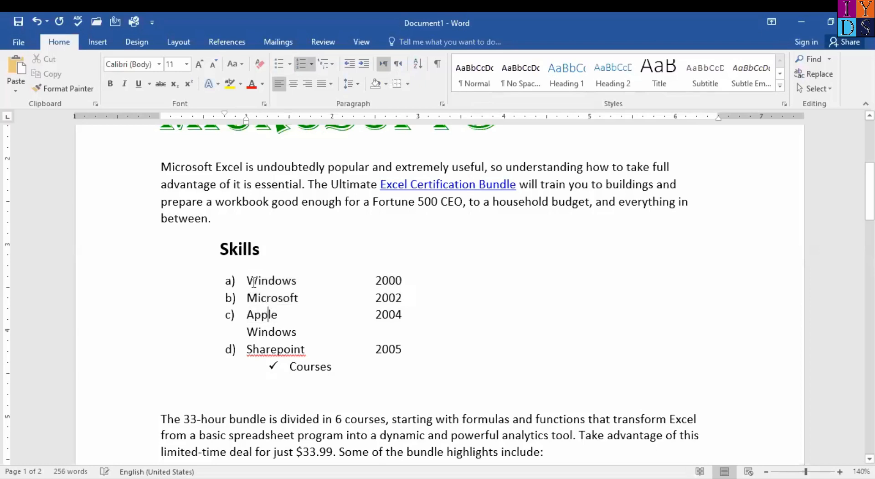
pyautogui.moveTo(248, 279); pyautogui.dragTo(258, 315)
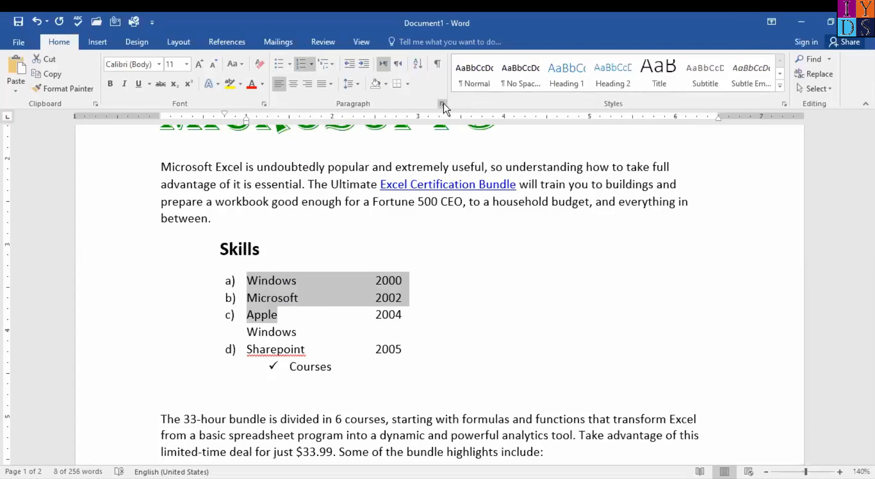
pyautogui.click(264, 105)
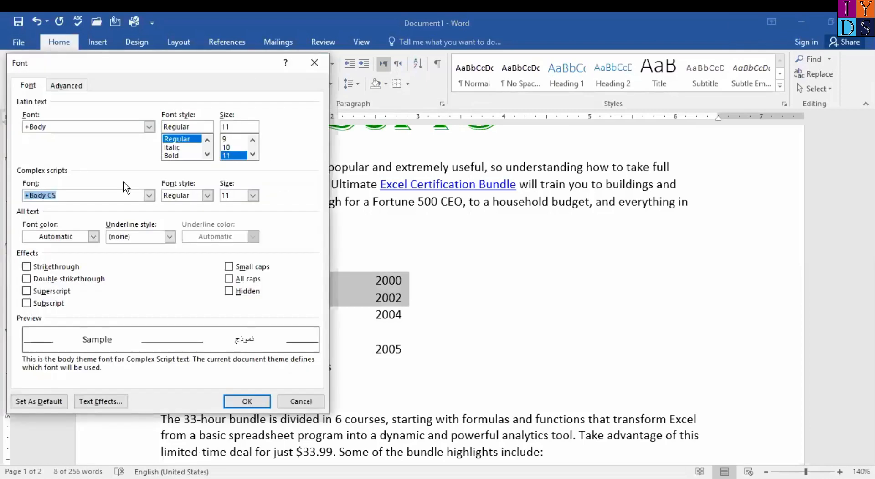
pyautogui.click(97, 237)
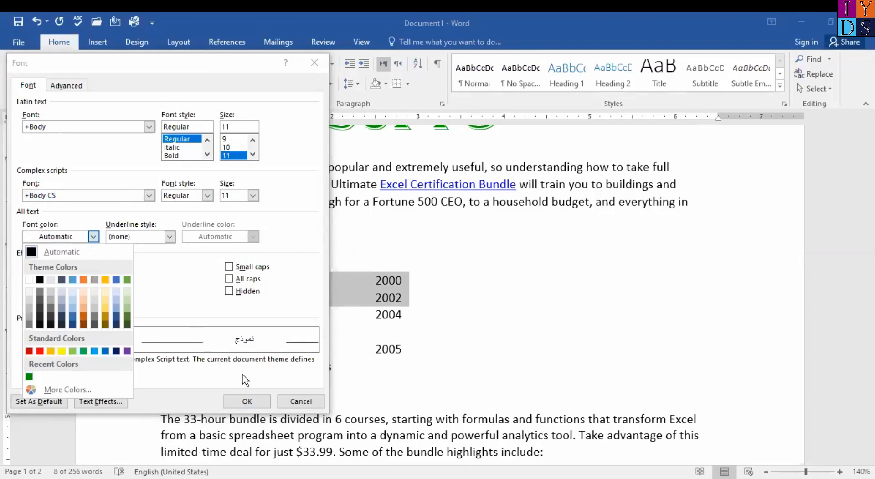
pyautogui.click(276, 157)
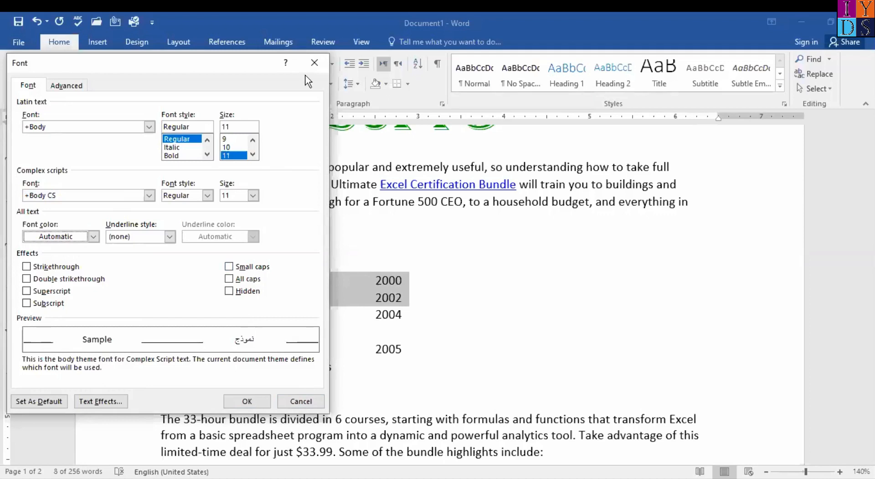
pyautogui.click(313, 51)
pyautogui.click(314, 58)
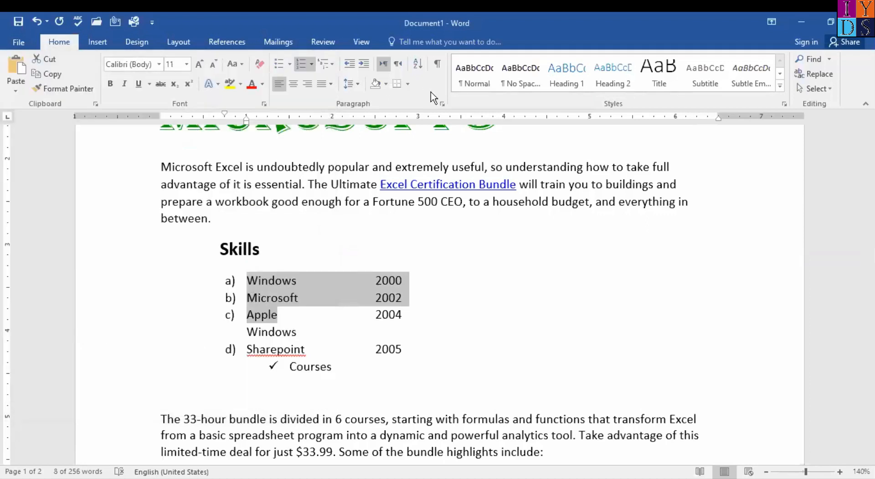
pyautogui.click(441, 104)
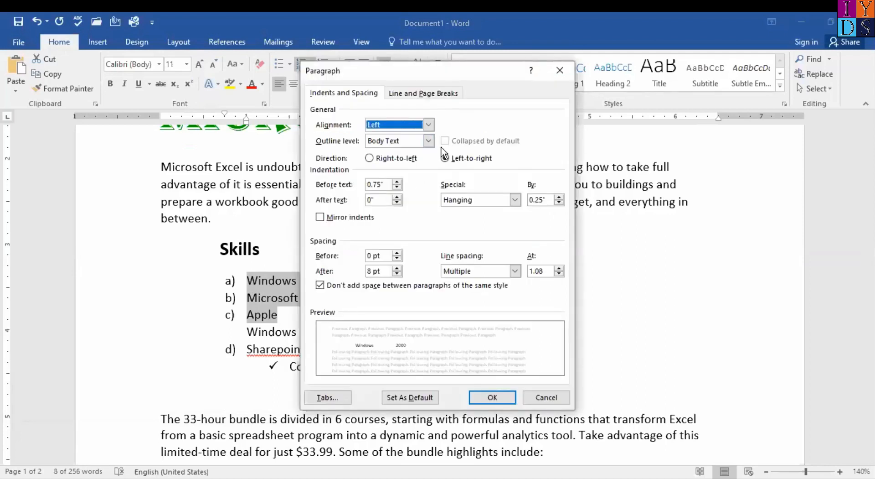
pyautogui.click(556, 78)
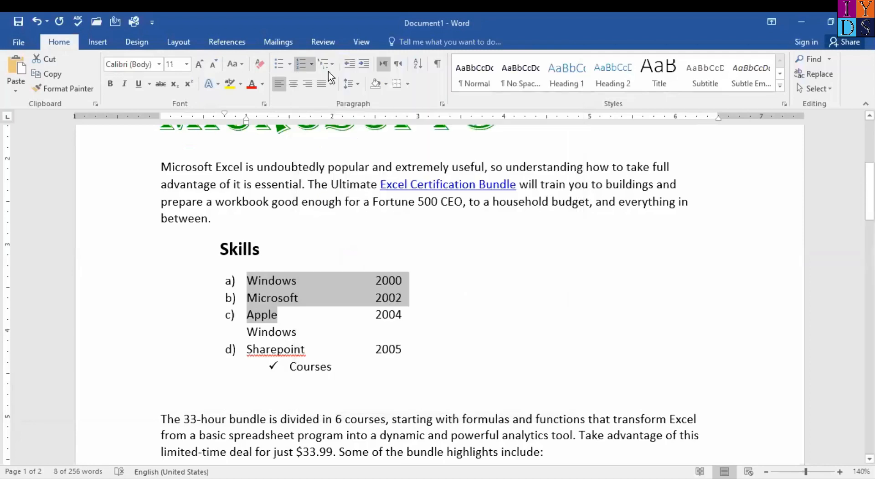
# Step: Define a new check mark bullet with a red font color for the selected Windows, Microsoft and Apple items
pyautogui.click(292, 63)
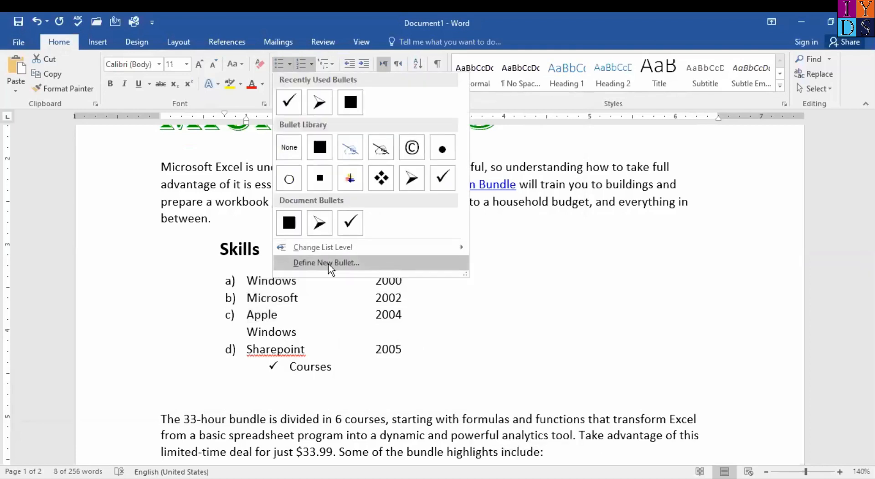
pyautogui.click(328, 264)
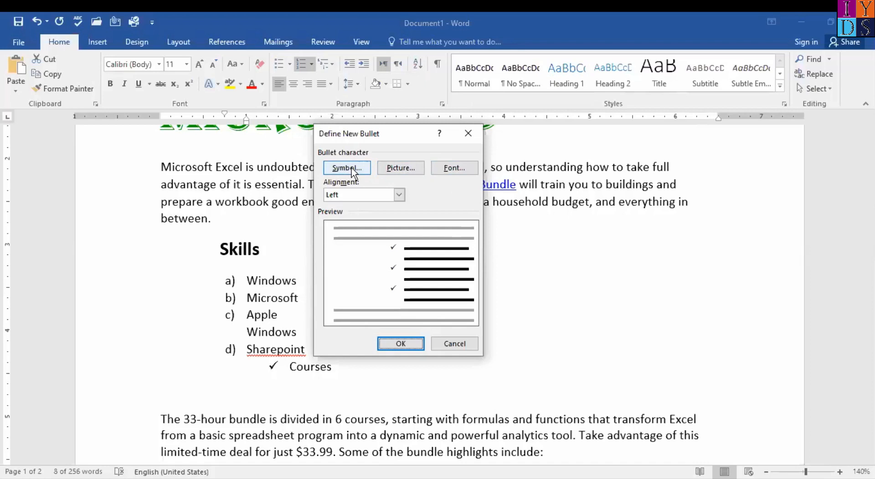
pyautogui.click(457, 170)
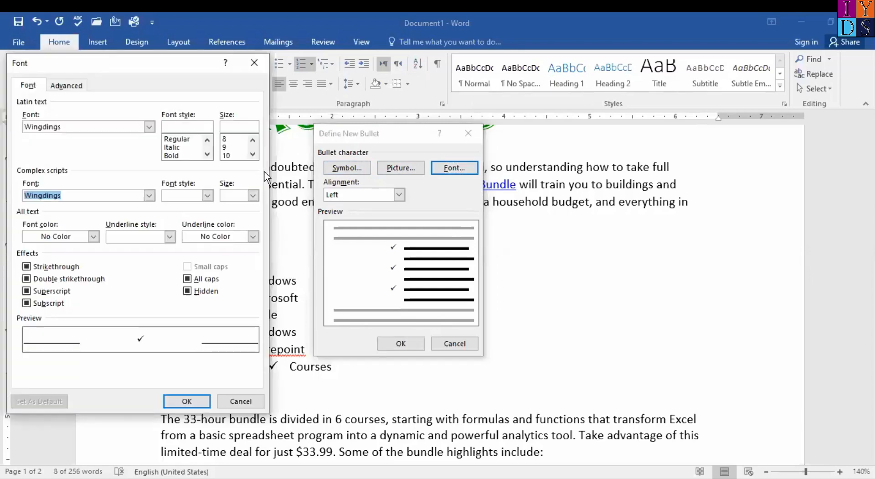
pyautogui.click(94, 237)
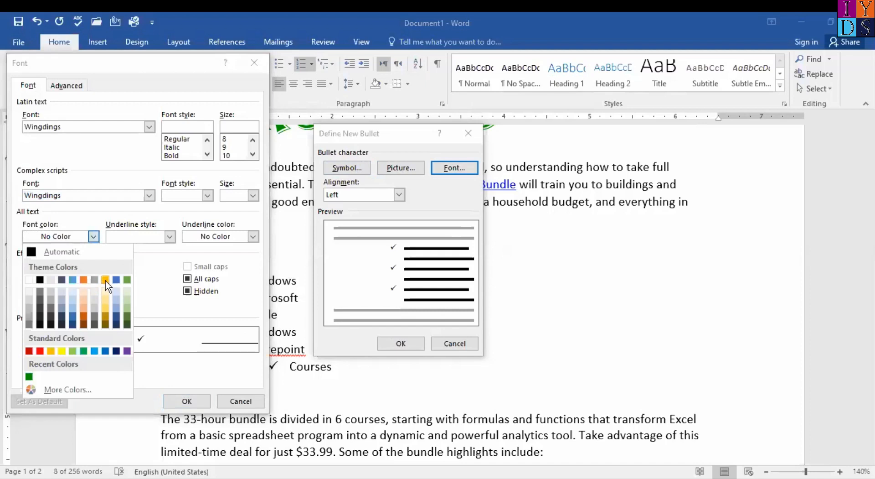
pyautogui.click(40, 351)
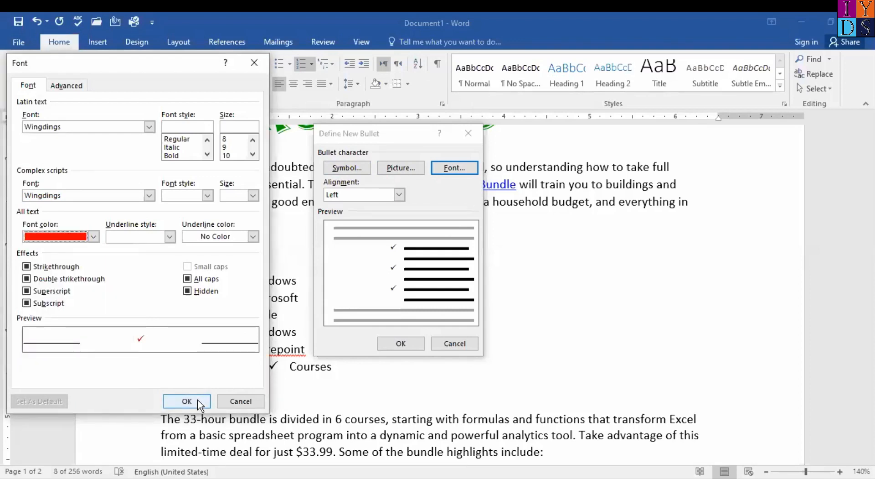
pyautogui.click(186, 400)
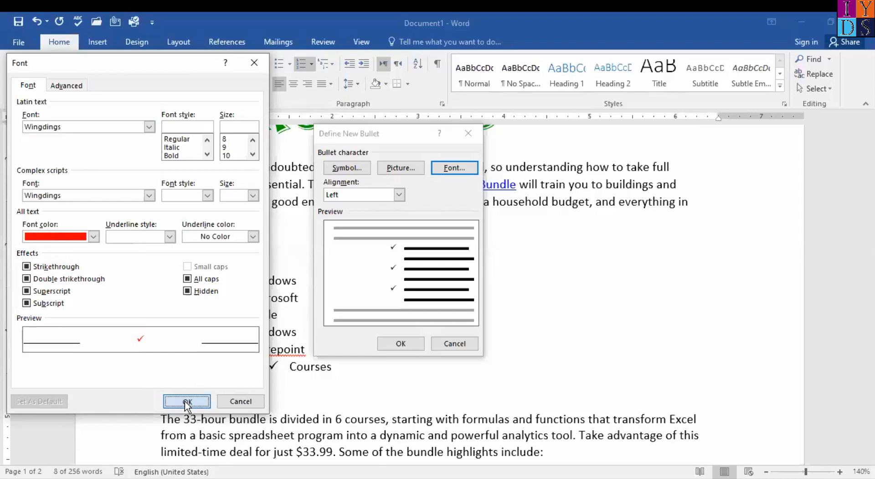
pyautogui.click(406, 344)
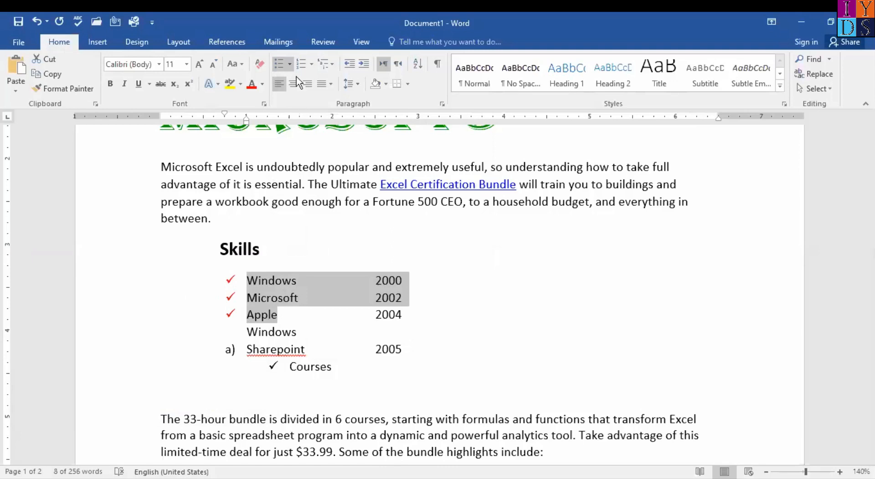
# Step: Change the bullets of the selected Windows to Apple items to solid squares, and switch them to 1. 2. 3. numbering
pyautogui.click(290, 64)
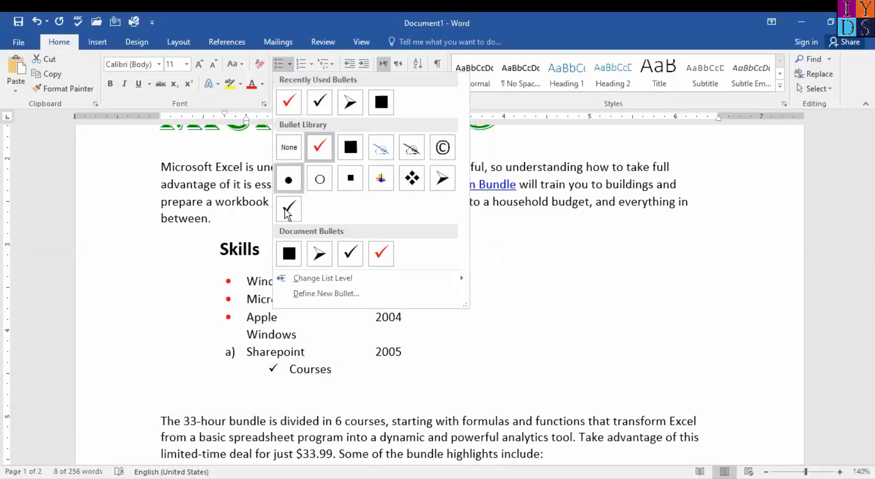
pyautogui.click(290, 262)
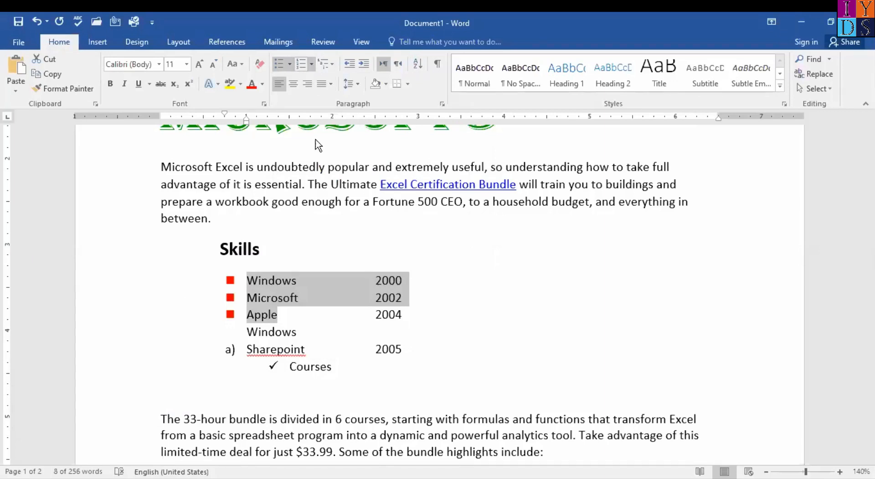
pyautogui.click(313, 65)
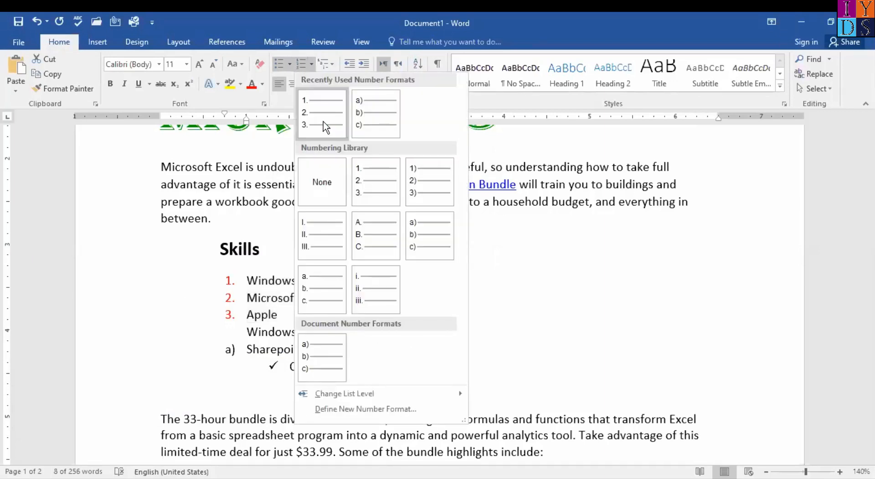
pyautogui.click(275, 333)
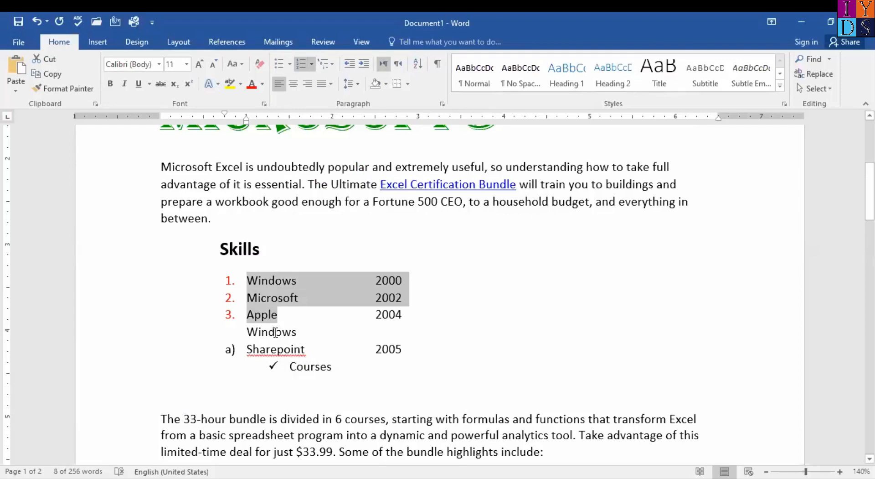
pyautogui.click(312, 65)
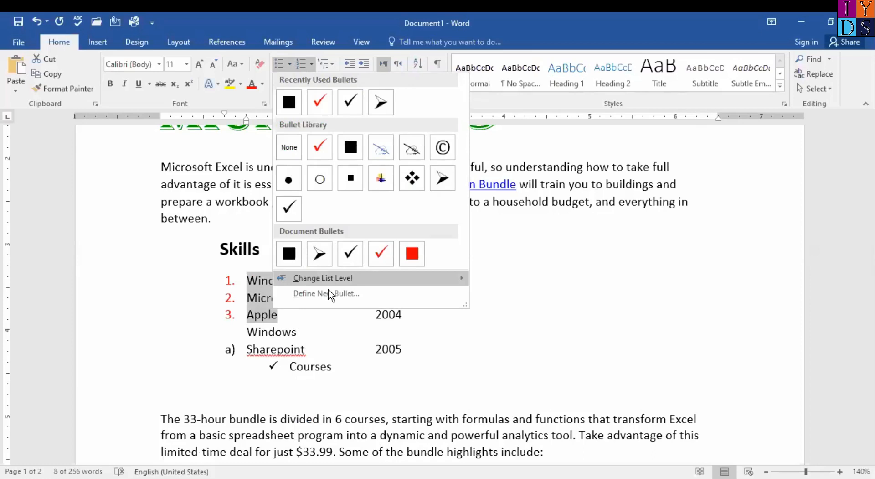
pyautogui.click(330, 295)
pyautogui.click(454, 169)
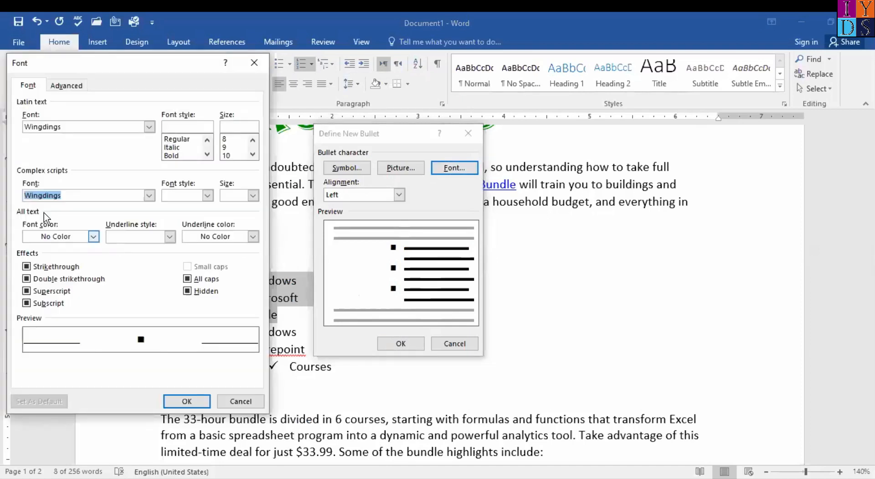
pyautogui.click(97, 239)
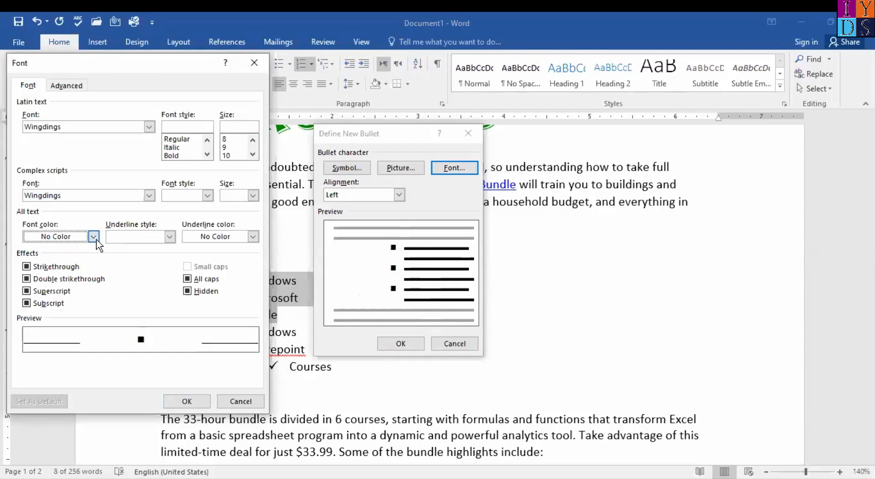
pyautogui.click(453, 341)
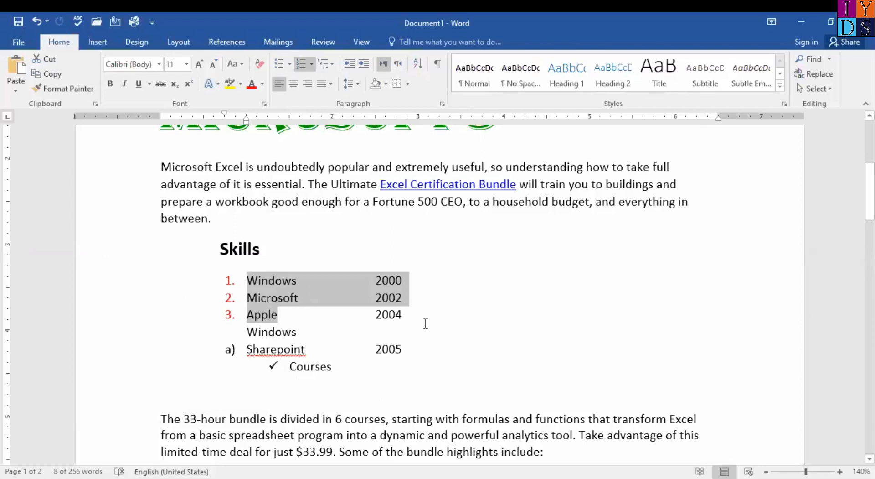
pyautogui.click(411, 324)
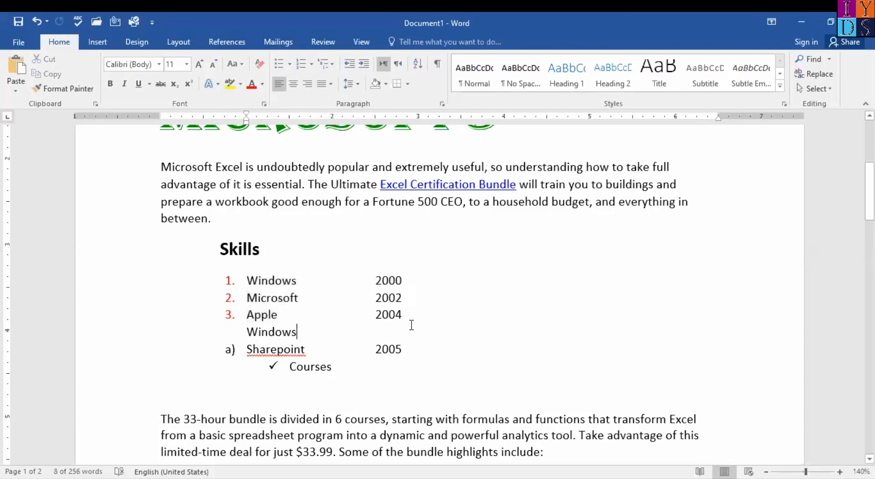
# Step: Add the check mark items "Word", "Excel" and "PPT" below Courses in the Skills list
pyautogui.click(379, 369)
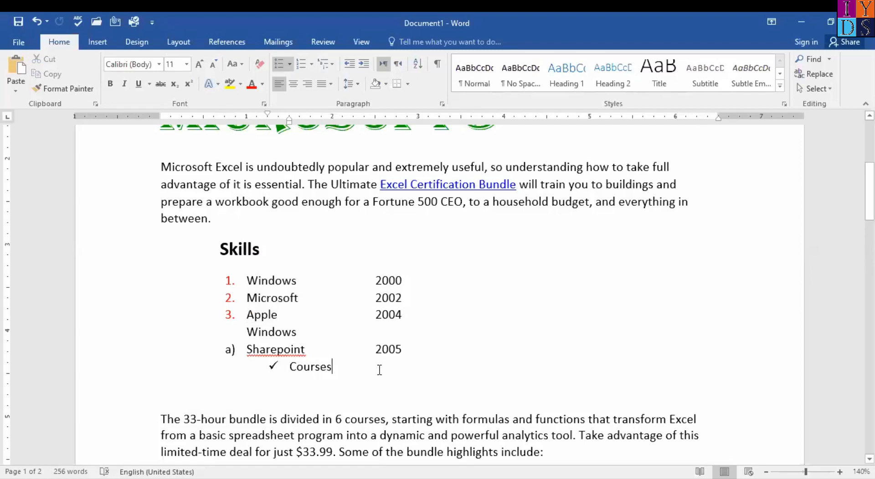
pyautogui.press('Return')
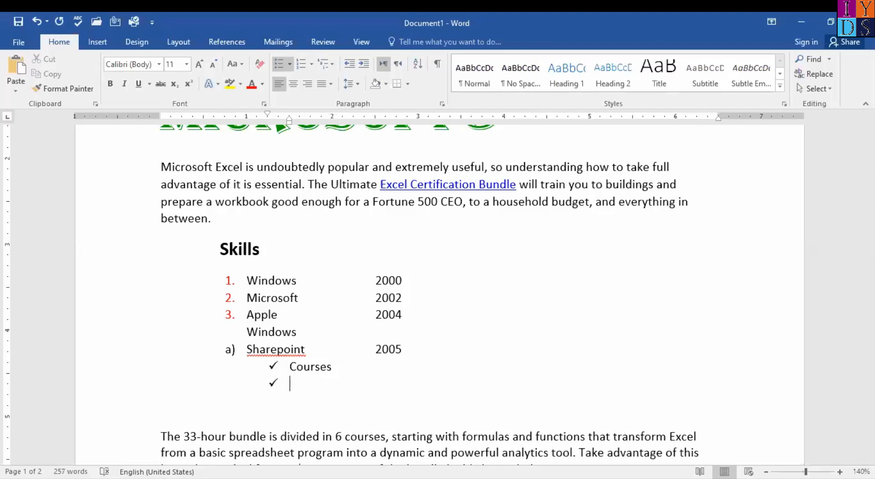
pyautogui.write('Word')
pyautogui.press('Return')
pyautogui.write('Excel')
pyautogui.press('Return')
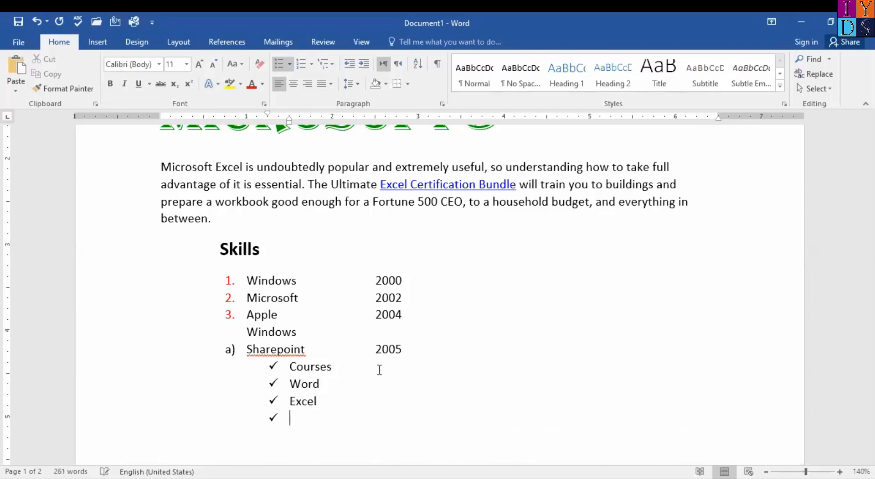
pyautogui.write('PPT')
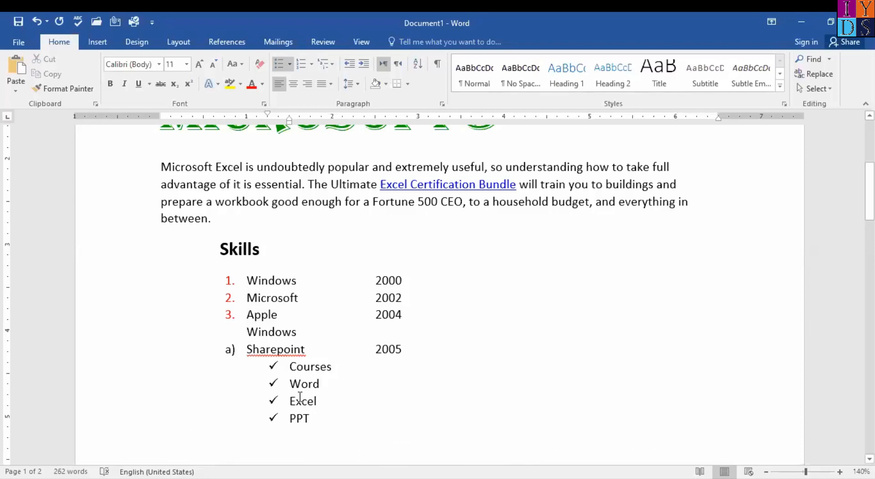
# Step: Indent the Word, Excel and PPT items under Courses, with bullets at about 1.75 inches and text at about 1.9 inches
pyautogui.moveTo(293, 382); pyautogui.dragTo(314, 415)
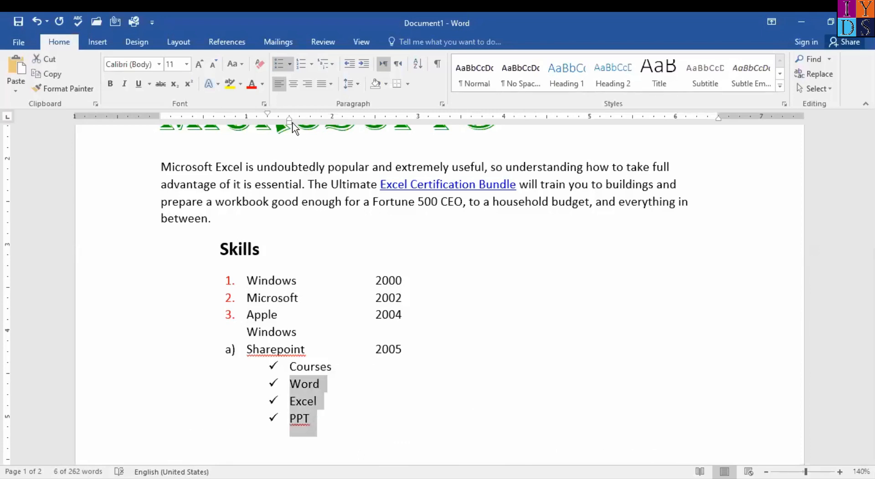
pyautogui.moveTo(290, 120)
pyautogui.mouseDown()
pyautogui.moveTo(337, 120)
pyautogui.moveTo(305, 118)
pyautogui.moveTo(312, 119)
pyautogui.mouseUp()
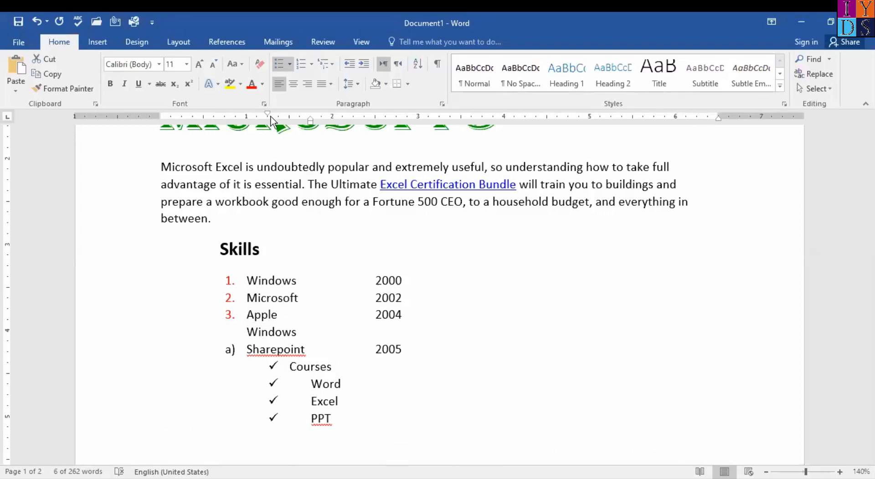
pyautogui.moveTo(268, 116); pyautogui.dragTo(294, 115)
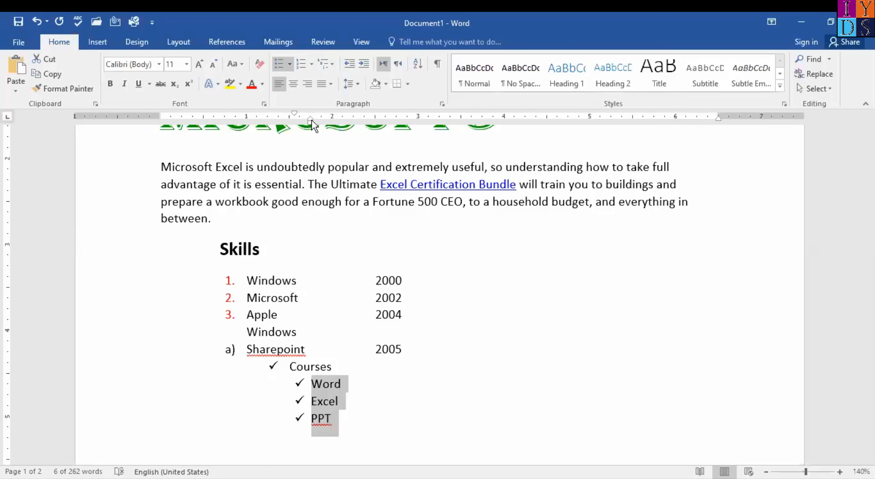
pyautogui.moveTo(313, 121); pyautogui.dragTo(322, 117)
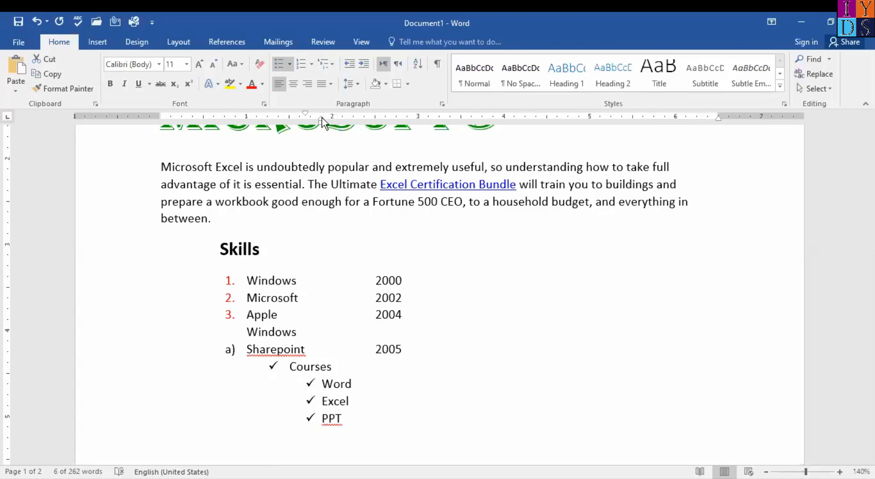
pyautogui.moveTo(322, 118); pyautogui.dragTo(327, 117)
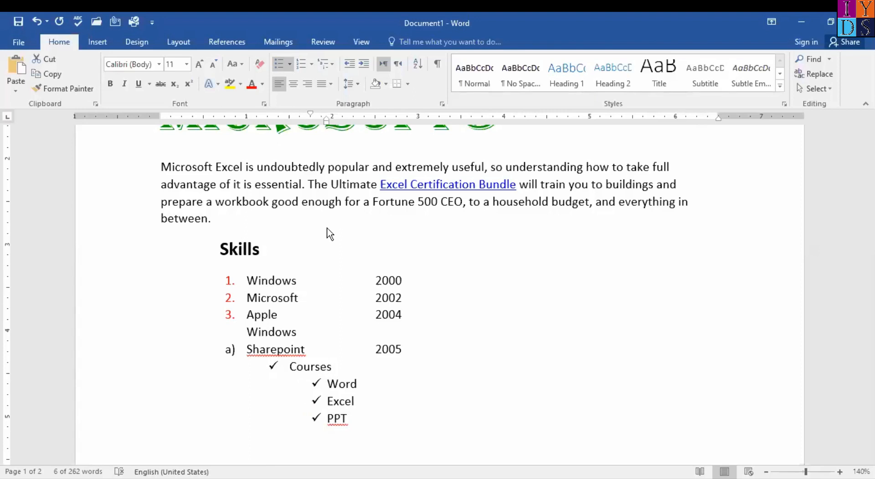
pyautogui.moveTo(327, 382); pyautogui.dragTo(347, 431)
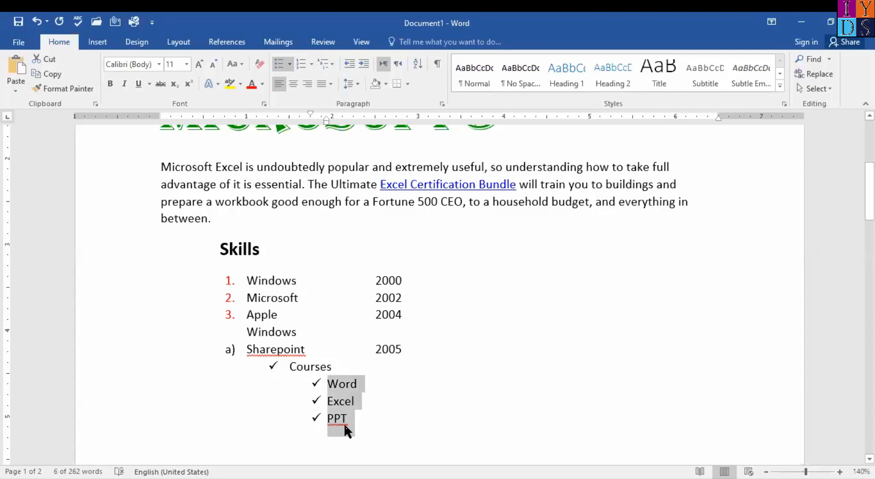
# Step: Add the text "Write" two tab stops after PPT on the same line
pyautogui.click(373, 416)
pyautogui.scroll(-2, 342, 286)
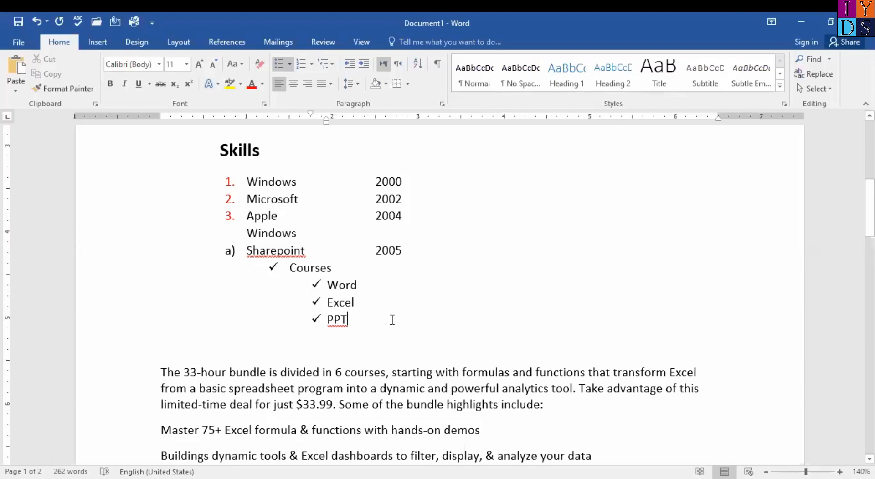
pyautogui.press('Tab')
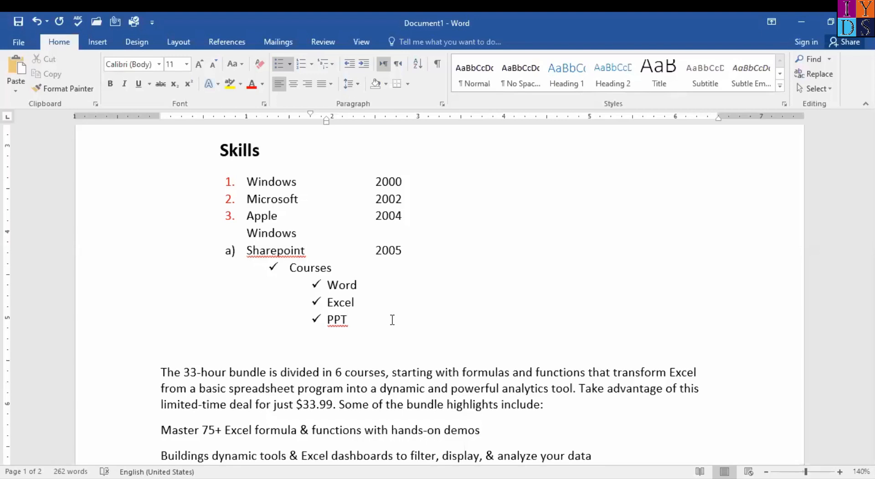
pyautogui.press('Tab')
pyautogui.write('Write')
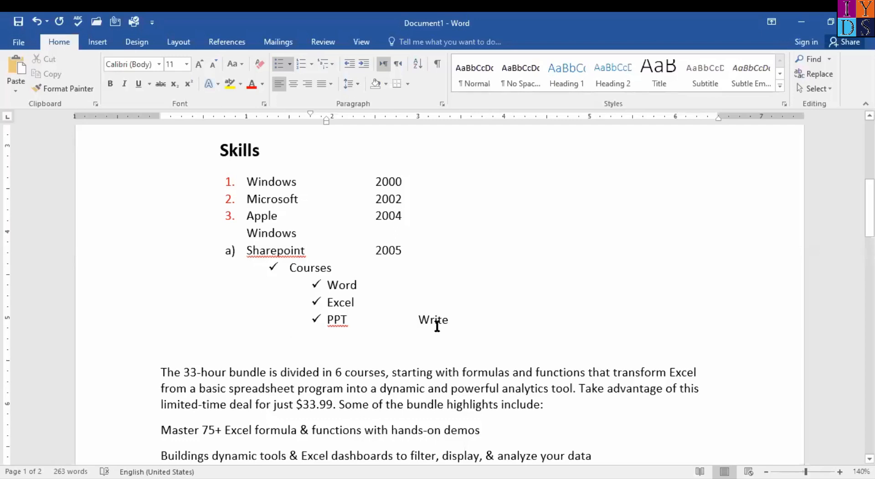
# Step: End the bulleted list after the PPT line and add the plain lines "Word" and "Excel" below it
pyautogui.press('Return')
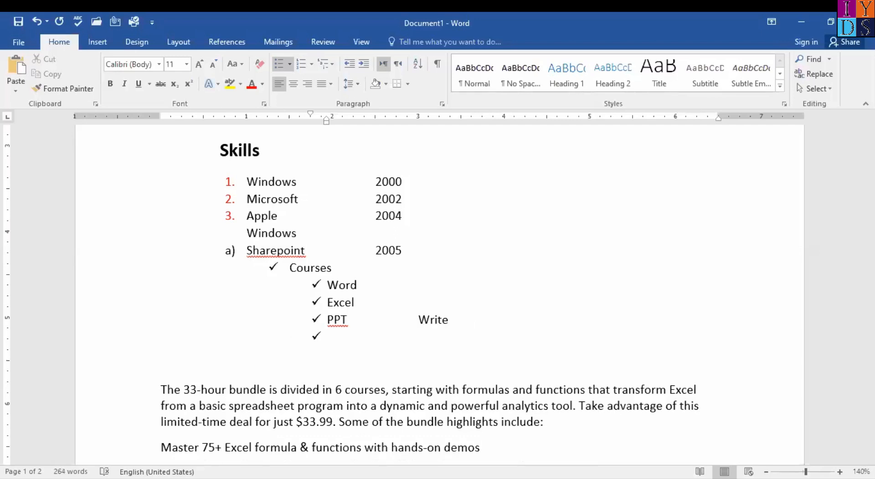
pyautogui.press('Return')
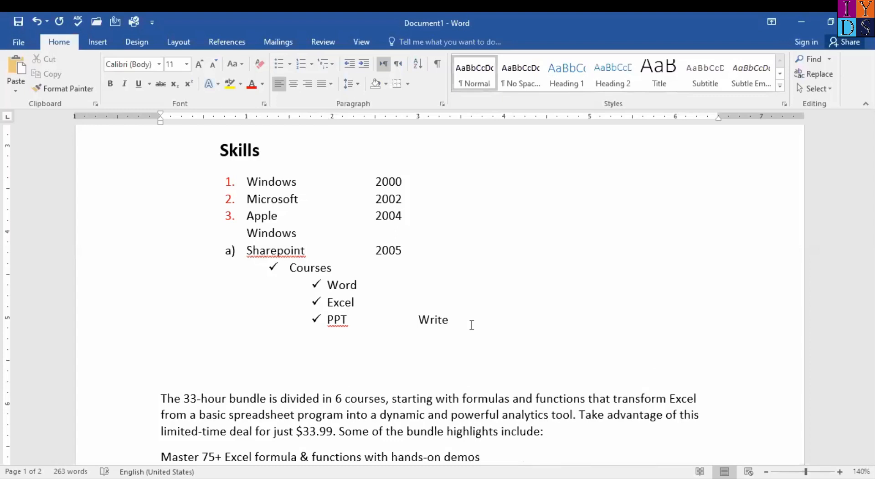
pyautogui.write('Word')
pyautogui.press('Return')
pyautogui.write('Excel')
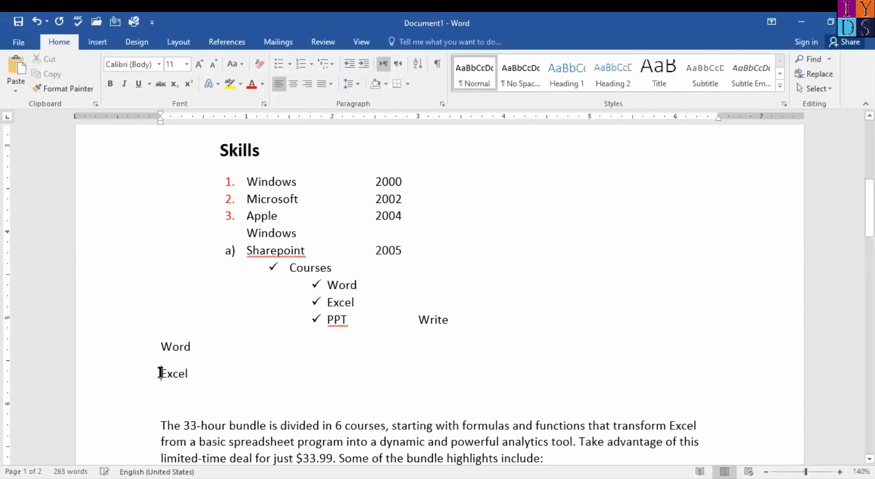
# Step: Give the new Word and Excel lines check mark bullets and indent Excel slightly deeper than Word
pyautogui.click(162, 346)
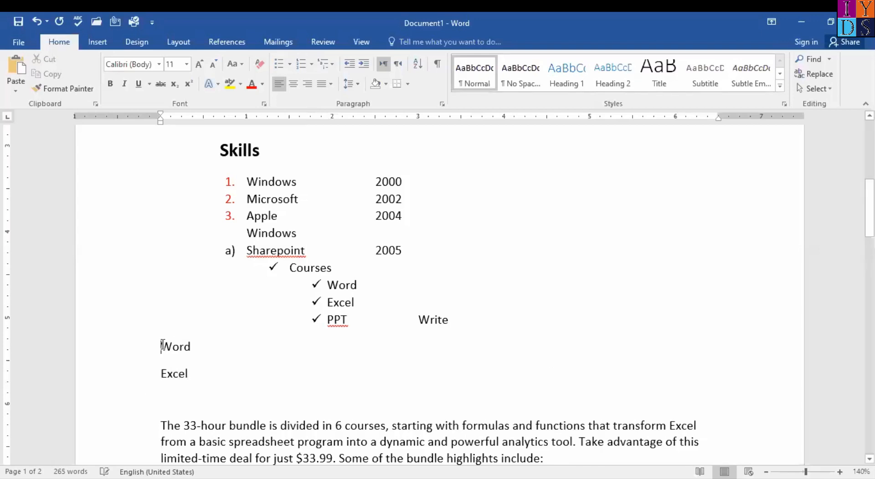
pyautogui.click(270, 67)
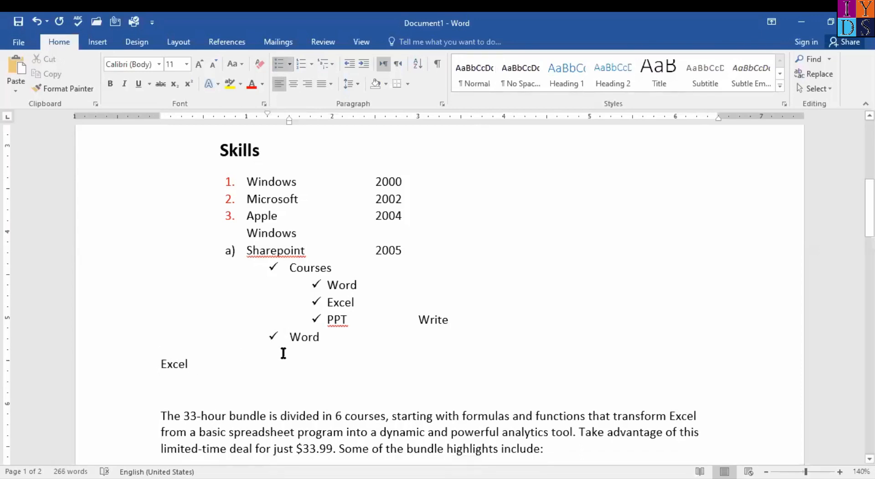
pyautogui.click(160, 364)
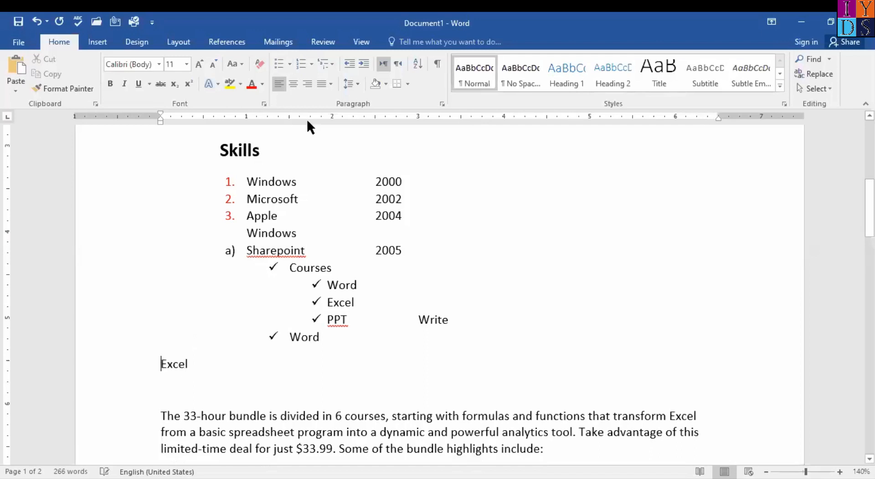
pyautogui.click(279, 64)
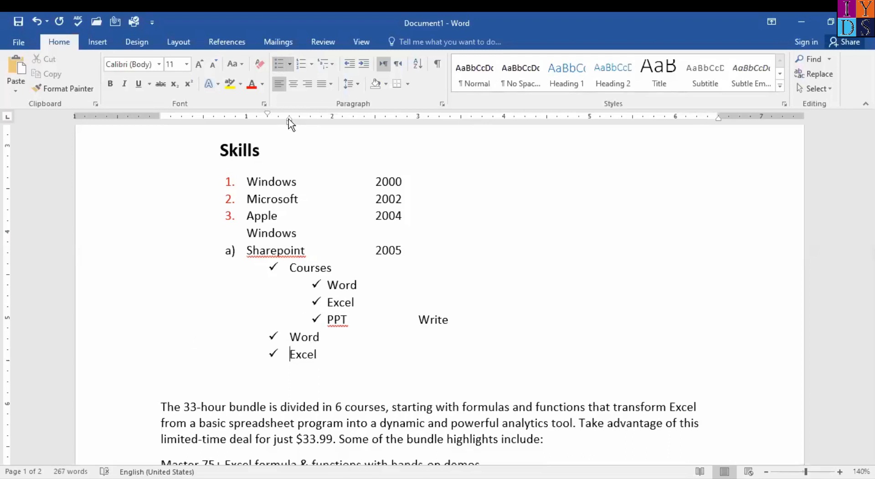
pyautogui.moveTo(290, 119)
pyautogui.mouseDown()
pyautogui.moveTo(311, 120)
pyautogui.moveTo(270, 114)
pyautogui.moveTo(295, 115)
pyautogui.mouseUp()
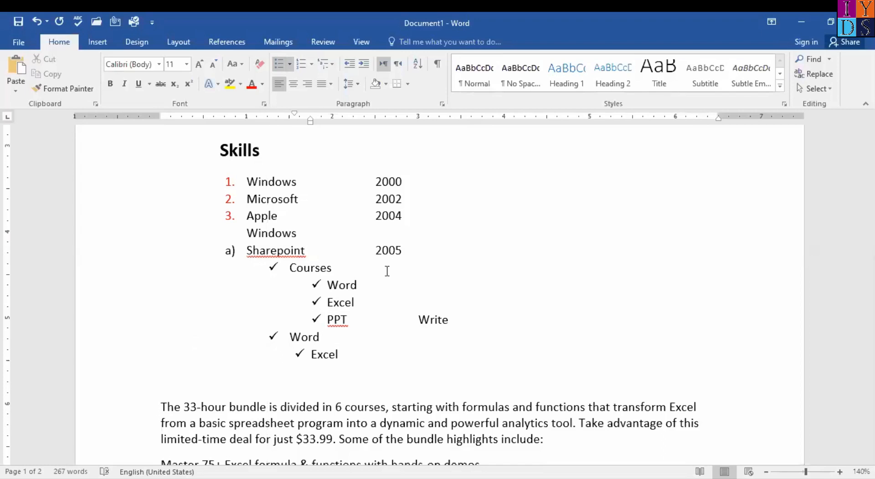
# Step: Change the bullets of the Word, Excel and PPT items directly under Courses to solid black squares
pyautogui.scroll(-1, 415, 306)
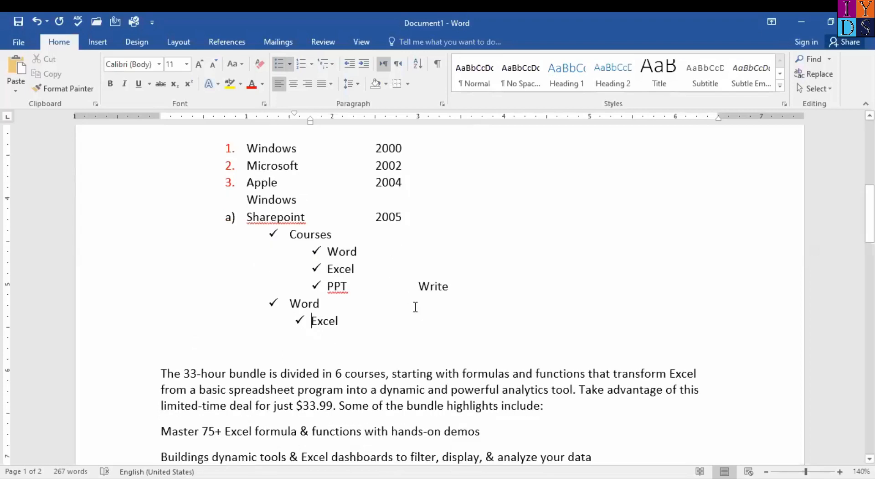
pyautogui.scroll(-1, 415, 307)
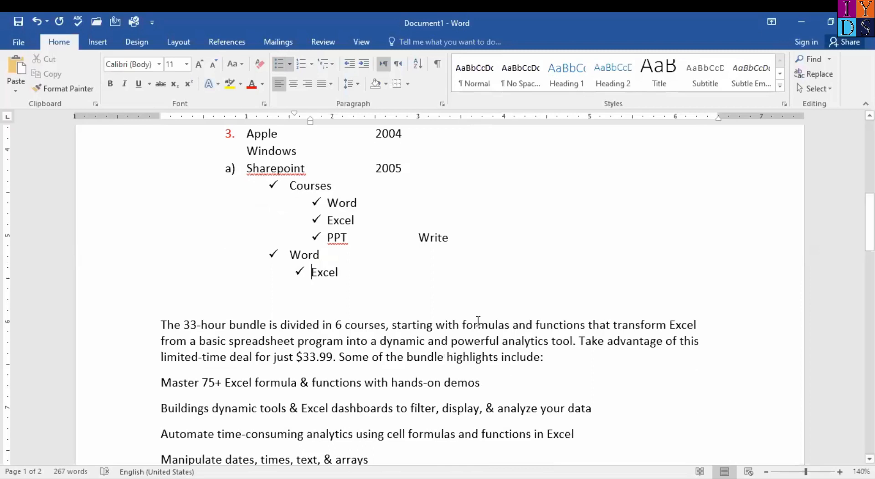
pyautogui.scroll(3, 479, 320)
pyautogui.scroll(-1, 476, 319)
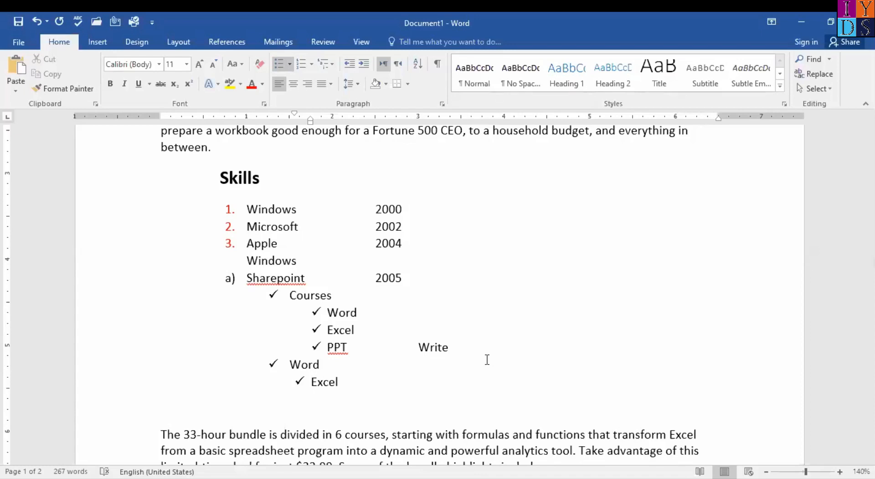
pyautogui.click(327, 312)
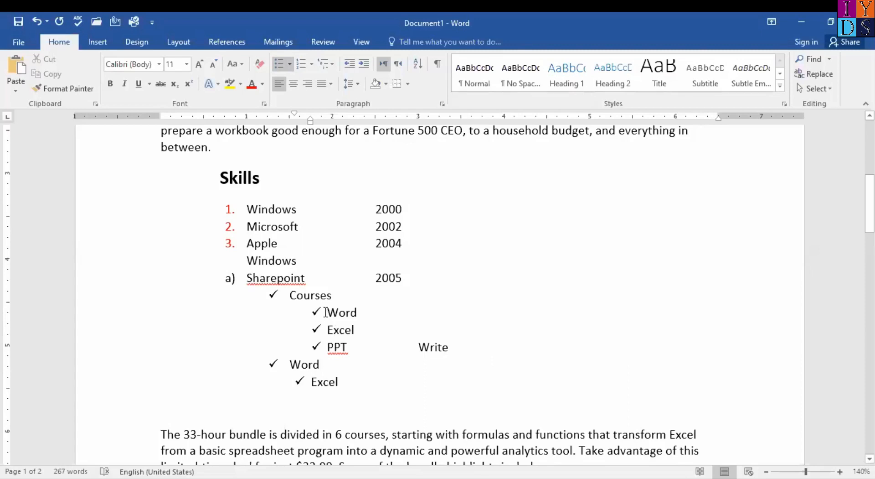
pyautogui.keyDown('shift'); pyautogui.click(347, 347); pyautogui.keyUp('shift')
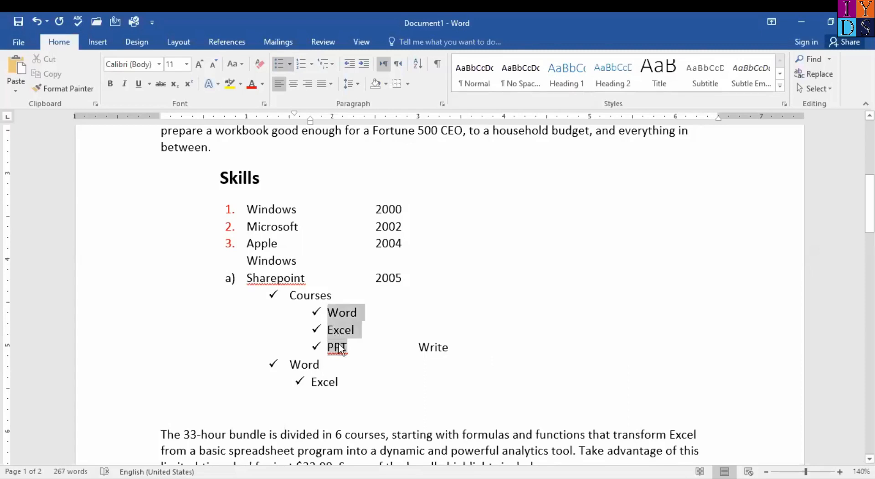
pyautogui.click(291, 64)
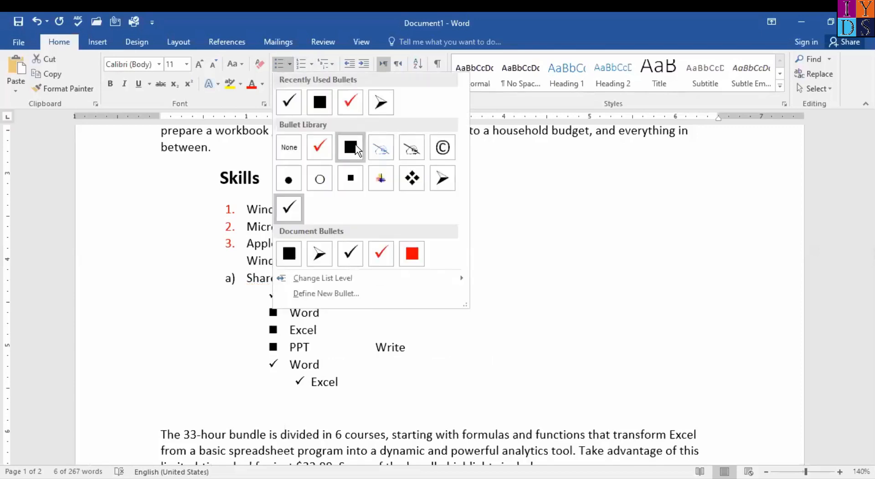
pyautogui.click(354, 144)
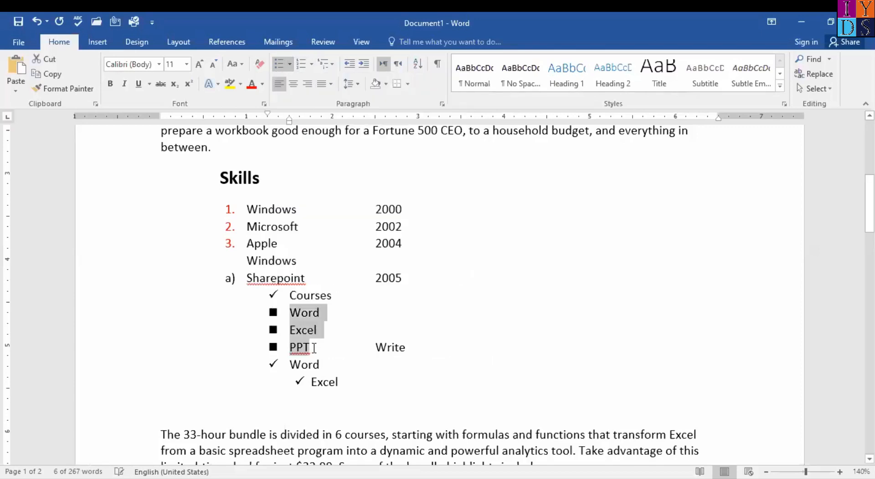
# Step: Insert an unbulleted blank paragraph after the PPT line to separate it from the check mark items below
pyautogui.click(314, 347)
pyautogui.press('End')
pyautogui.press('Return')
pyautogui.press('Return')
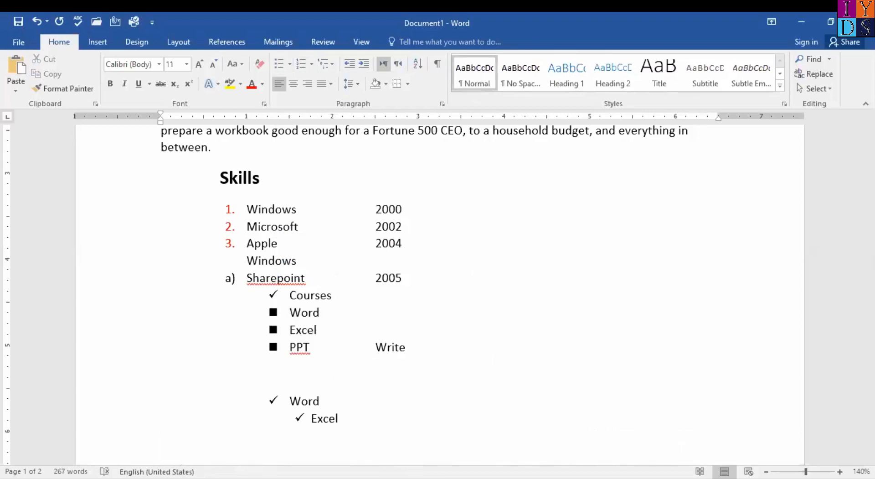
# Step: Switch to the web browser showing the TechSpot article about the Excel Certification Training Bundle
pyautogui.scroll(-3, 559, 365)
pyautogui.scroll(2, 526, 293)
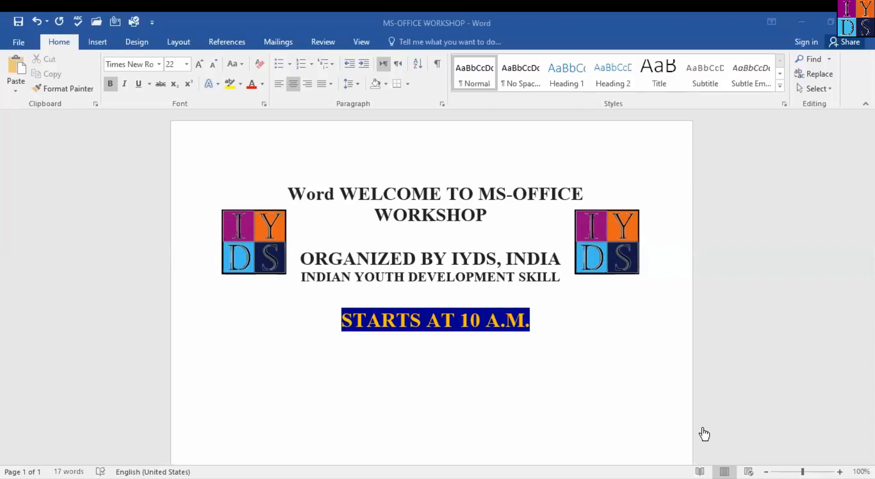
pyautogui.hotkey('alt', 'Tab')
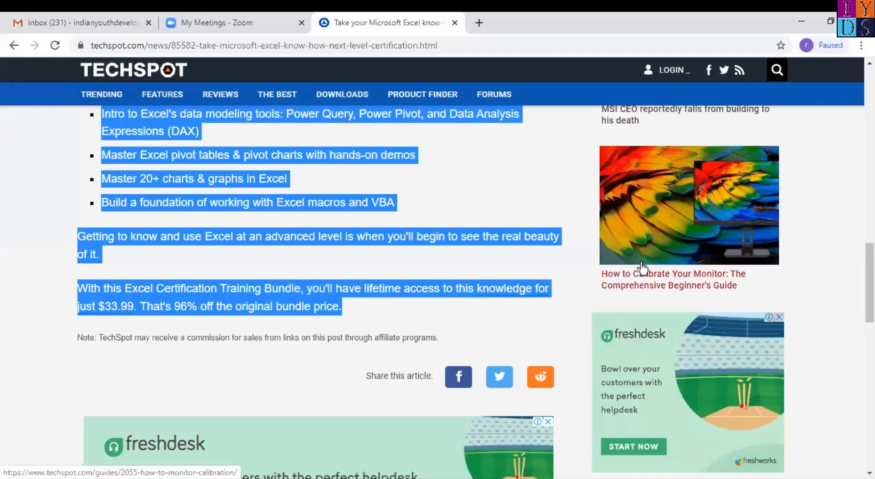